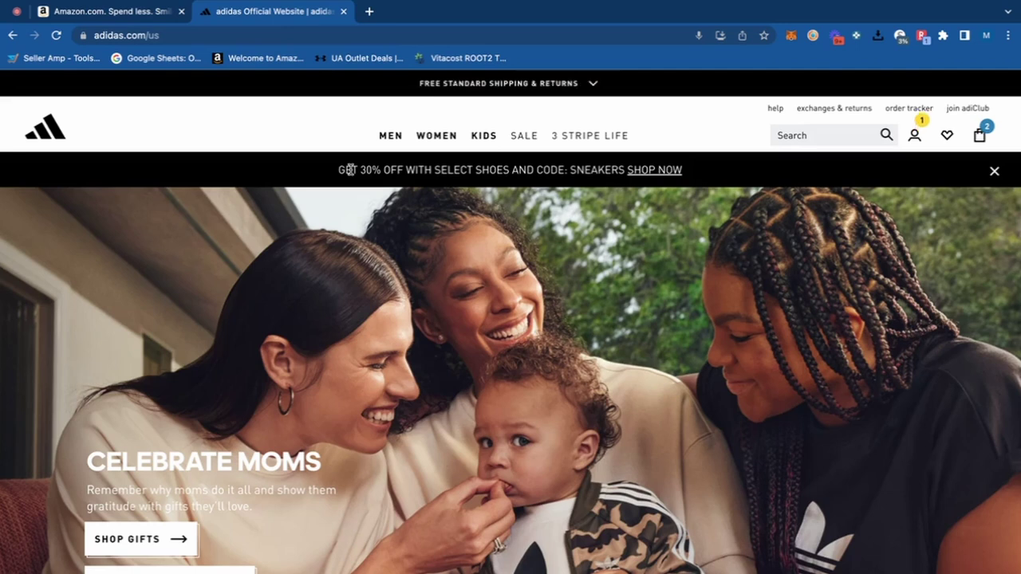
Open the adidas promotion offering 30% off with select shoes and code SNEAKERS
{"action": "left_click", "coordinate": [146, 16]}
{"action": "left_click", "coordinate": [255, 13]}
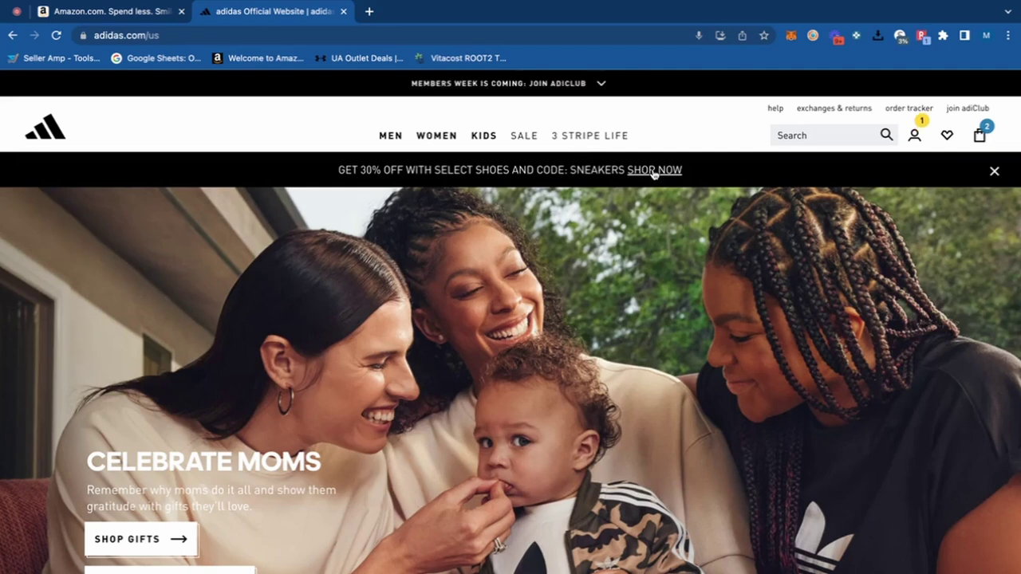
{"action": "left_click", "coordinate": [654, 172]}
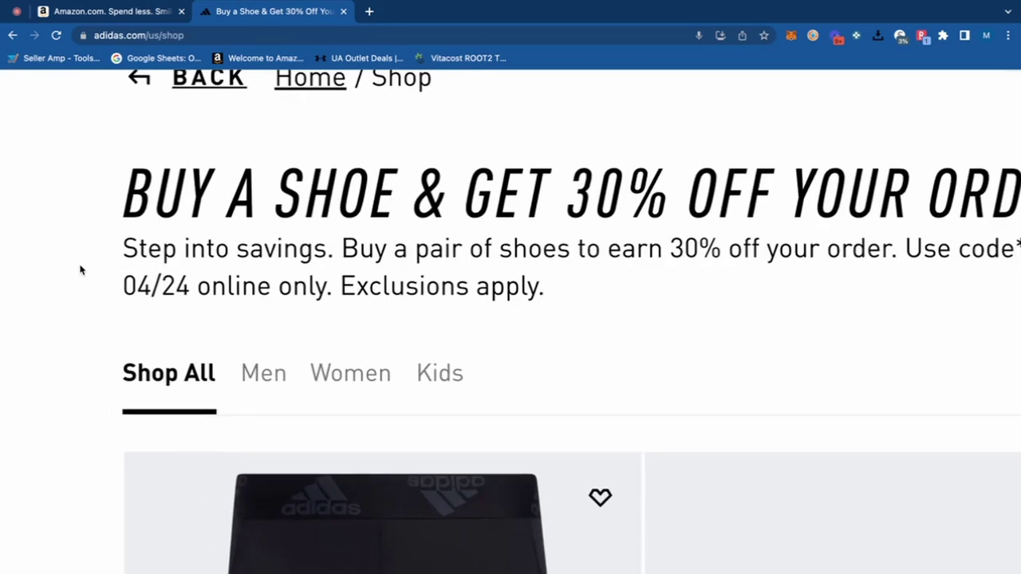
Examine the SNEAKERS promotion's heading, offer terms, item count and the range of eligible products
{"action": "left_click_drag", "start_coordinate": [101, 273], "coordinate": [125, 274]}
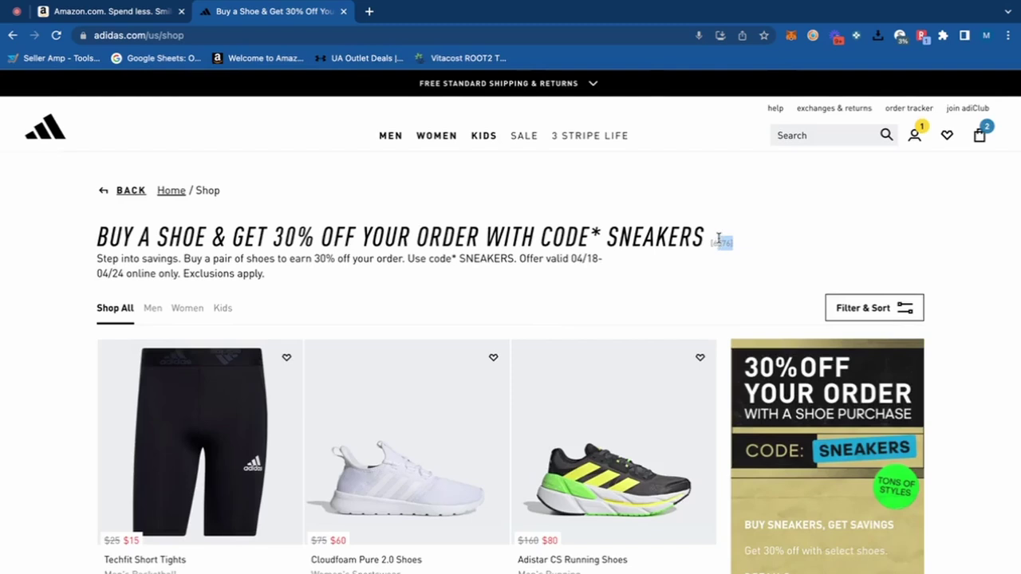
{"action": "scroll", "coordinate": [718, 241], "scroll_direction": "up", "scroll_amount": 3}
{"action": "scroll", "coordinate": [719, 241], "scroll_direction": "down", "scroll_amount": 3}
{"action": "scroll", "coordinate": [545, 246], "scroll_direction": "down", "scroll_amount": 2}
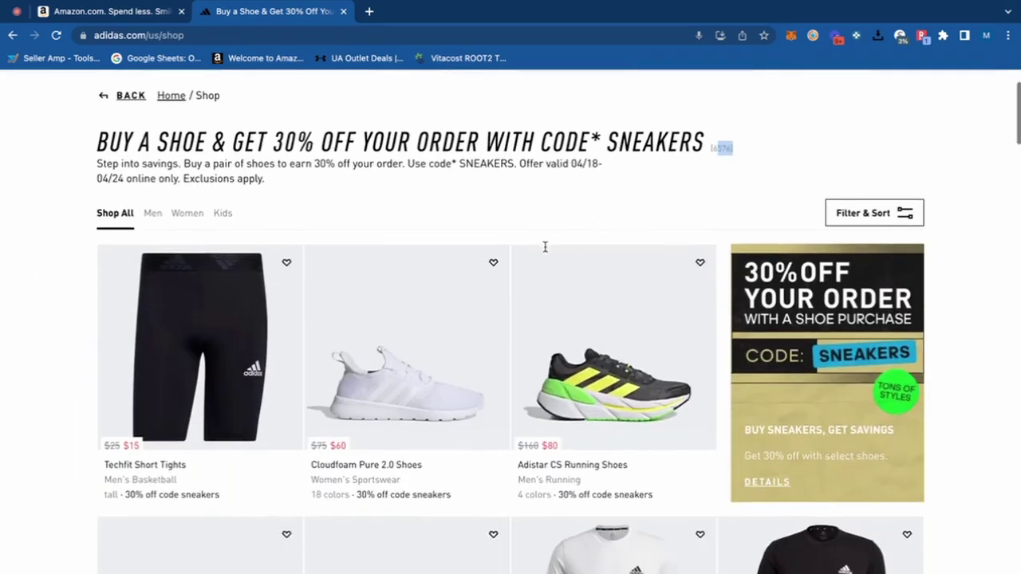
{"action": "scroll", "coordinate": [545, 247], "scroll_direction": "down", "scroll_amount": 10}
{"action": "scroll", "coordinate": [545, 252], "scroll_direction": "down", "scroll_amount": 10}
{"action": "scroll", "coordinate": [546, 252], "scroll_direction": "down", "scroll_amount": 12}
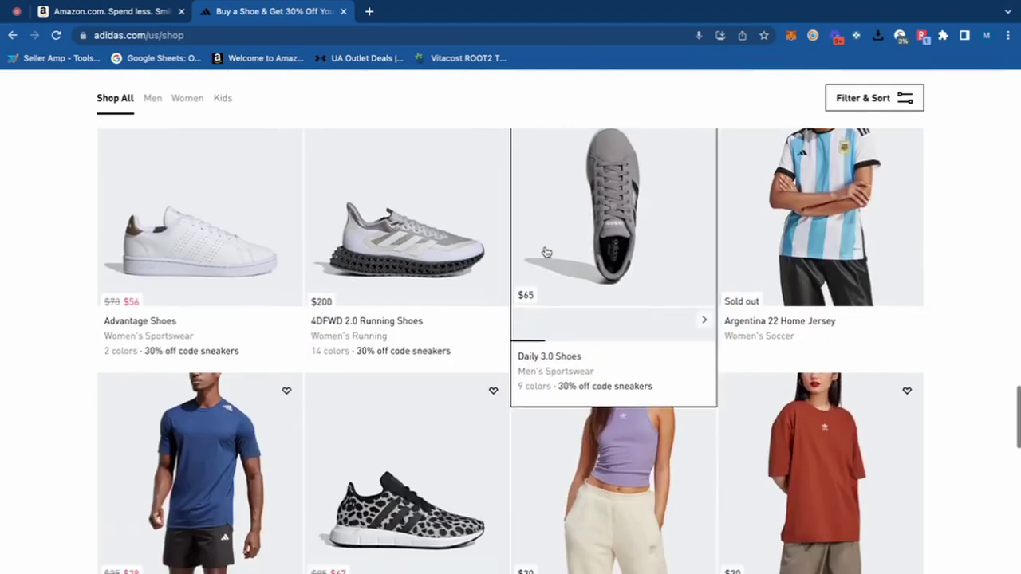
{"action": "scroll", "coordinate": [545, 252], "scroll_direction": "down", "scroll_amount": 11}
{"action": "scroll", "coordinate": [545, 252], "scroll_direction": "up", "scroll_amount": 20}
{"action": "scroll", "coordinate": [545, 252], "scroll_direction": "up", "scroll_amount": 15}
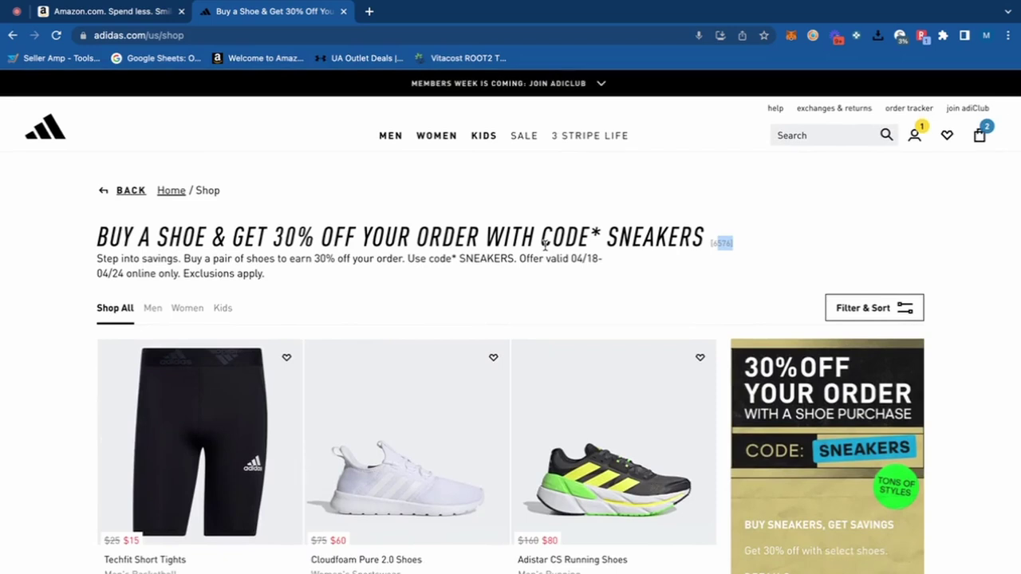
Inspect the sorting, gender and category filter options for the promotion's products, and close the filters without applying any
{"action": "left_click", "coordinate": [862, 308]}
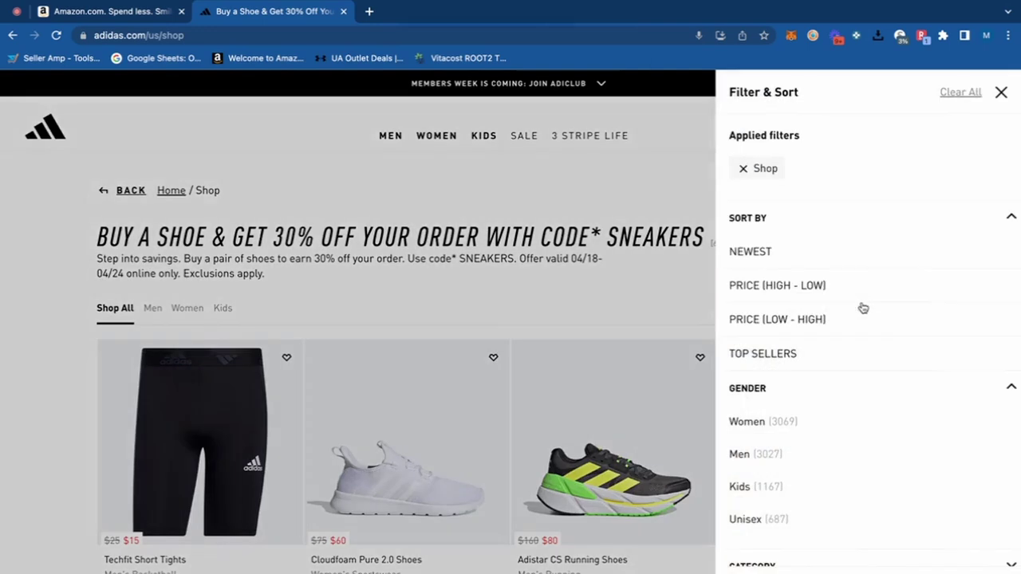
{"action": "scroll", "coordinate": [766, 367], "scroll_direction": "down", "scroll_amount": 3}
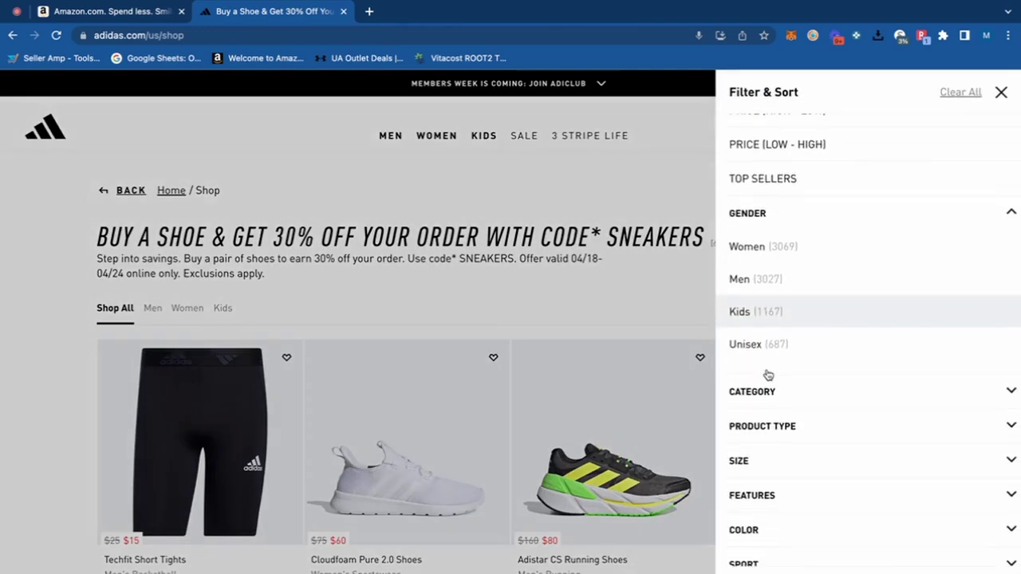
{"action": "left_click", "coordinate": [768, 394]}
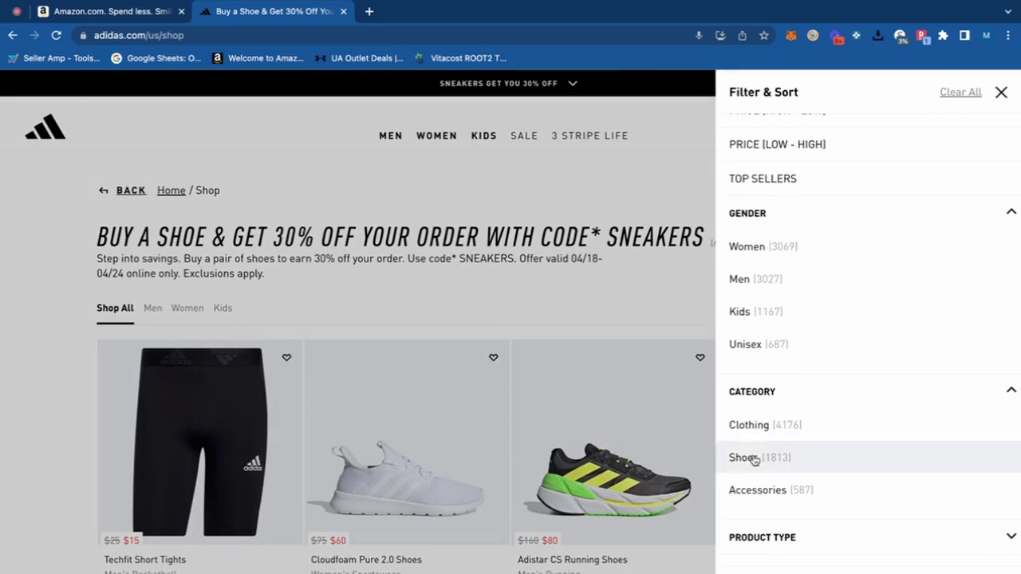
{"action": "left_click", "coordinate": [599, 281]}
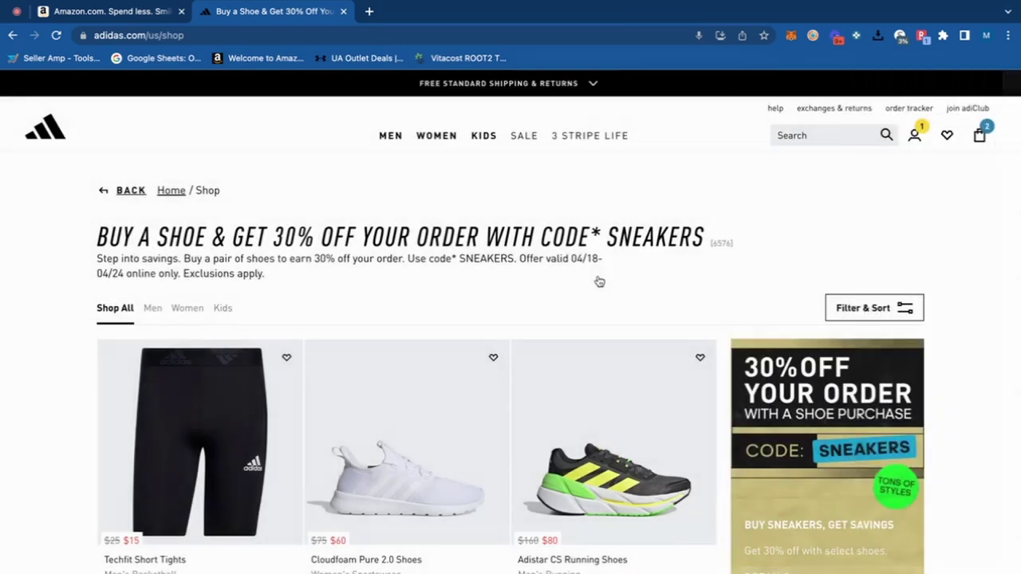
Review the SNEAKERS offer's purchase requirement, validity dates and exclusions, and compare them with the first listed products
{"action": "left_click_drag", "start_coordinate": [239, 274], "coordinate": [191, 262]}
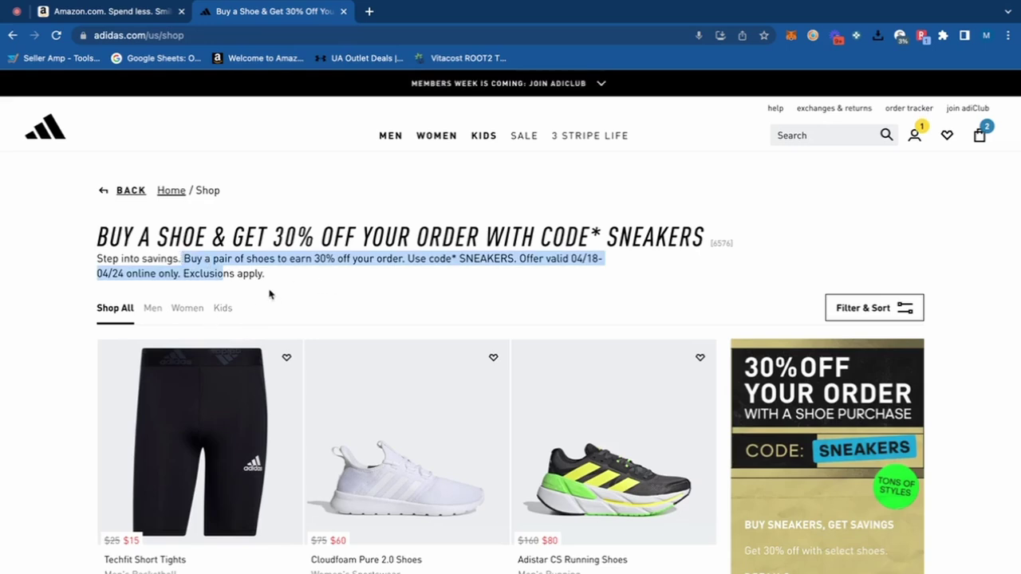
{"action": "left_click", "coordinate": [73, 335]}
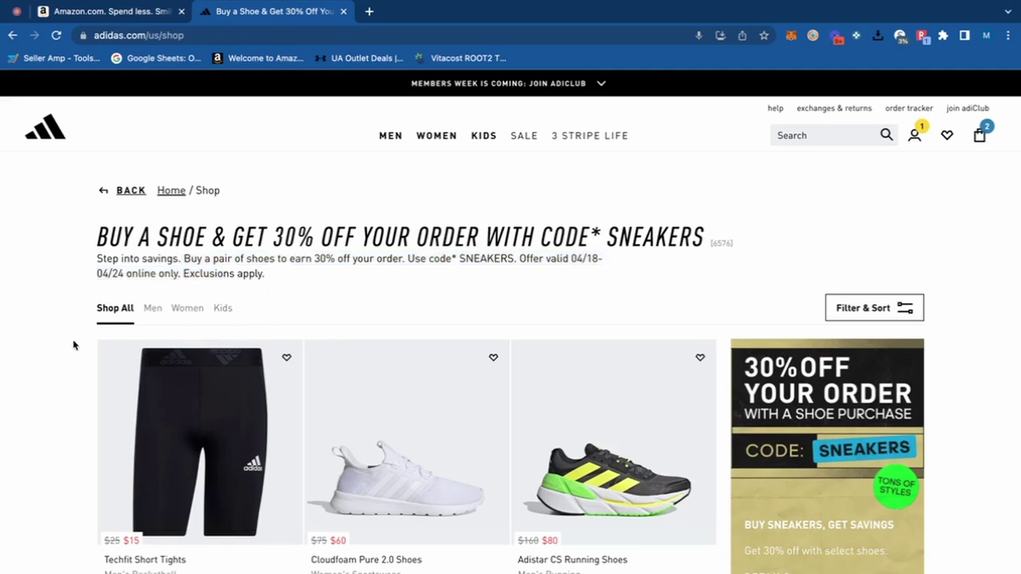
{"action": "scroll", "coordinate": [74, 335], "scroll_direction": "down", "scroll_amount": 2}
{"action": "scroll", "coordinate": [624, 330], "scroll_direction": "down", "scroll_amount": 3}
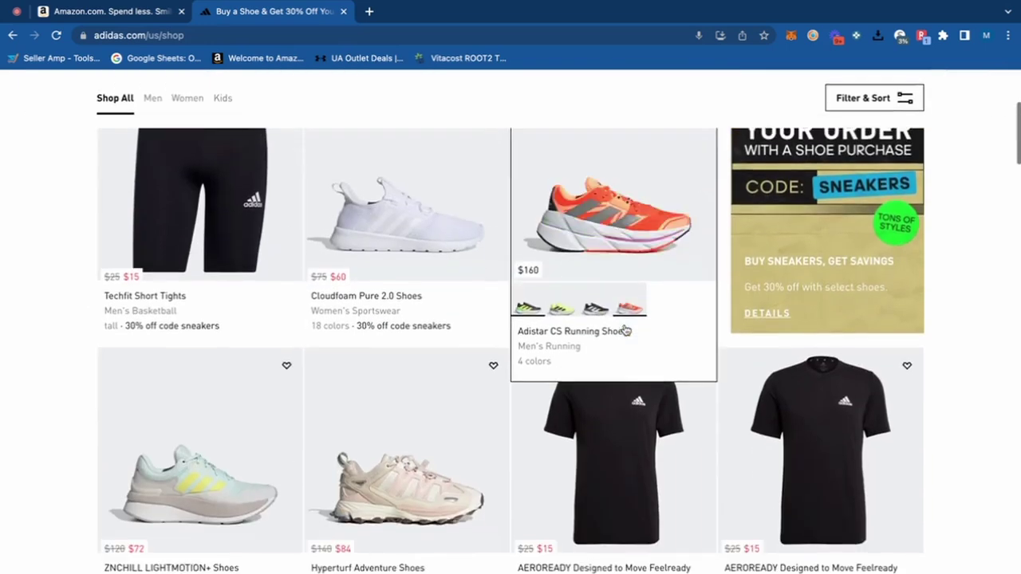
{"action": "scroll", "coordinate": [626, 331], "scroll_direction": "up", "scroll_amount": 5}
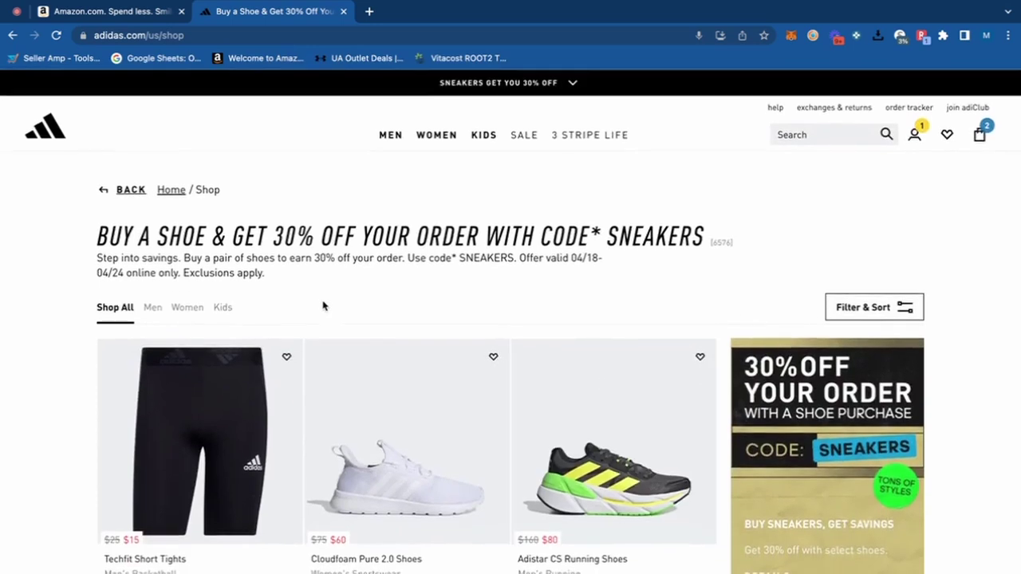
Open the Techfit Short Tights and the Cloudfoam Pure 2.0 Shoes product pages in separate new tabs
{"action": "scroll", "coordinate": [323, 306], "scroll_direction": "down", "scroll_amount": 2}
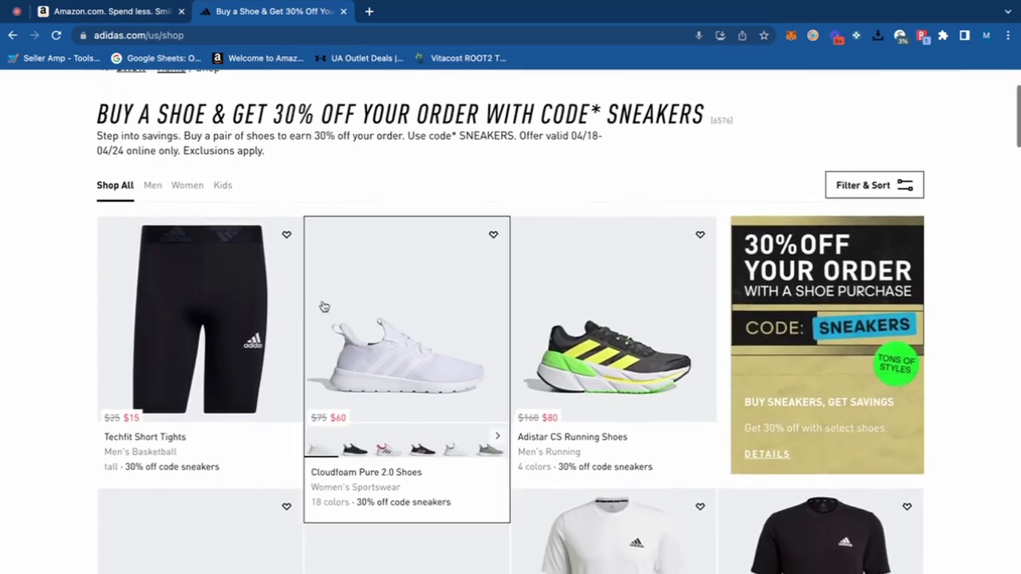
{"action": "right_click", "coordinate": [171, 349]}
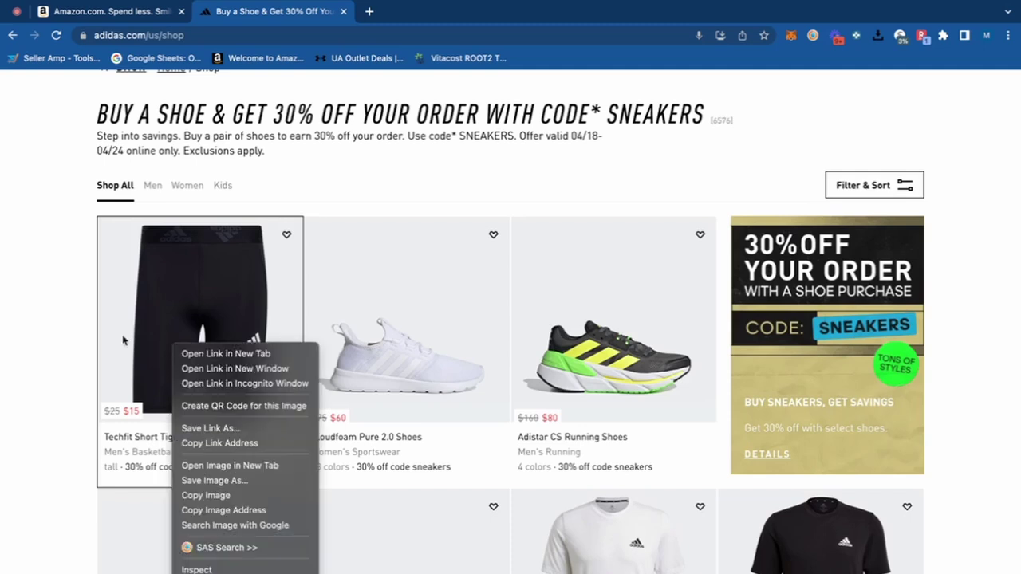
{"action": "left_click", "coordinate": [54, 333]}
{"action": "right_click", "coordinate": [170, 304]}
{"action": "left_click", "coordinate": [204, 312]}
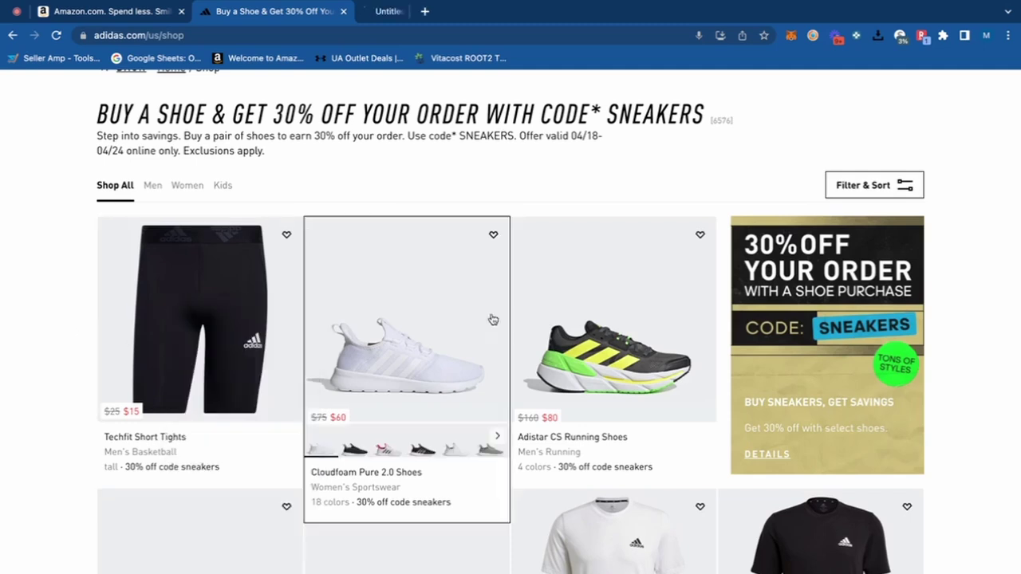
{"action": "right_click", "coordinate": [401, 326]}
{"action": "left_click", "coordinate": [418, 336]}
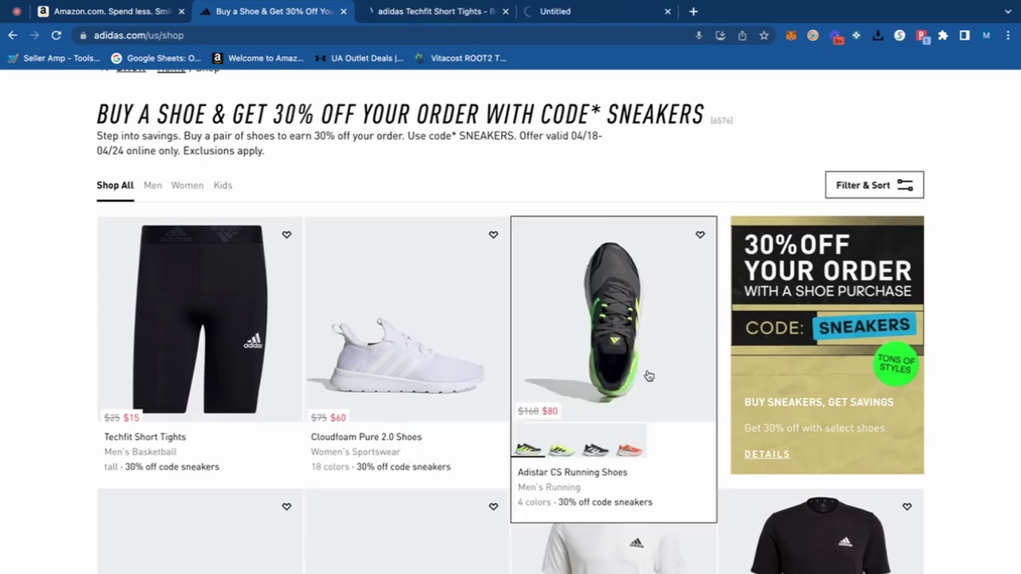
Open the white AEROREADY Designed to Move Feelready Sport Tee in a new tab
{"action": "scroll", "coordinate": [545, 200], "scroll_direction": "down", "scroll_amount": 2}
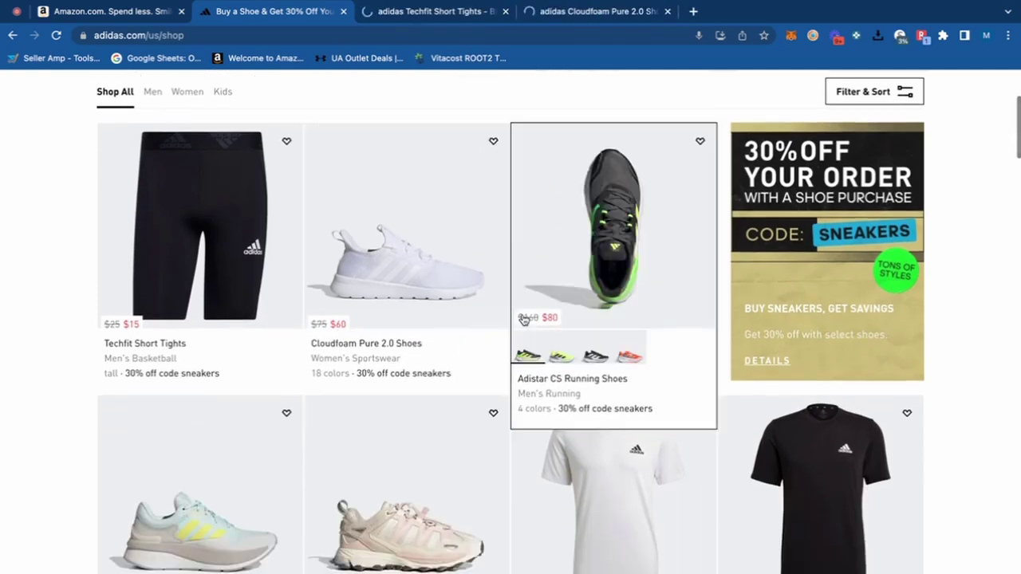
{"action": "scroll", "coordinate": [471, 307], "scroll_direction": "down", "scroll_amount": 3}
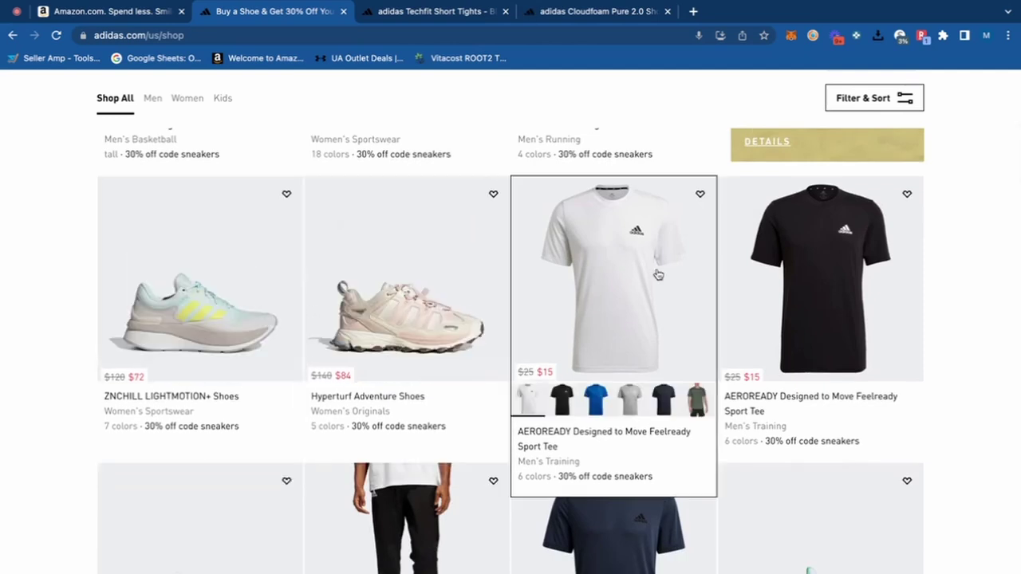
{"action": "right_click", "coordinate": [611, 268]}
{"action": "left_click", "coordinate": [630, 271]}
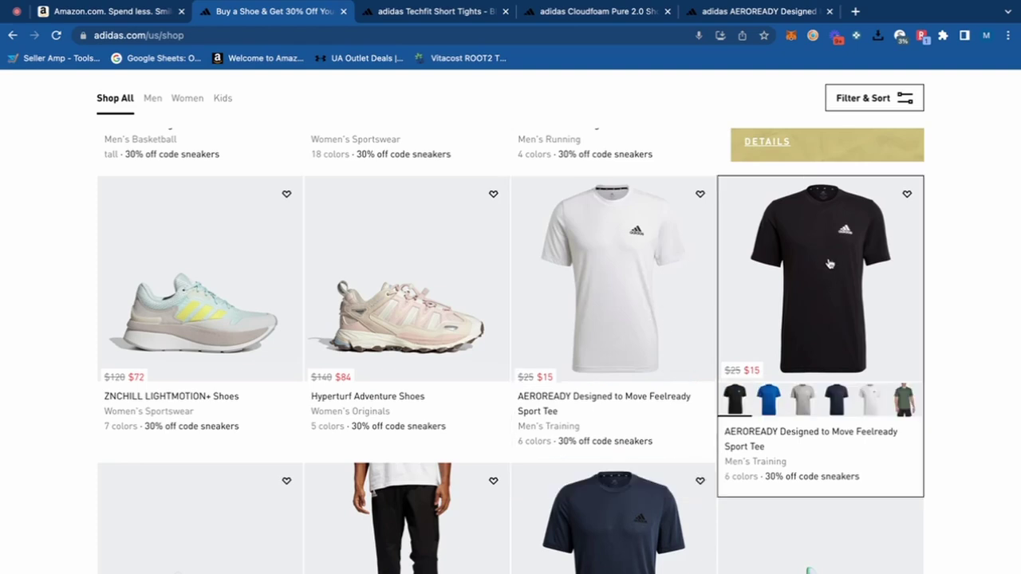
Open the women's 4 Inch Shorts and the AEROREADY Designed to Move Woven Sport Shorts in separate new tabs
{"action": "scroll", "coordinate": [825, 255], "scroll_direction": "down", "scroll_amount": 4}
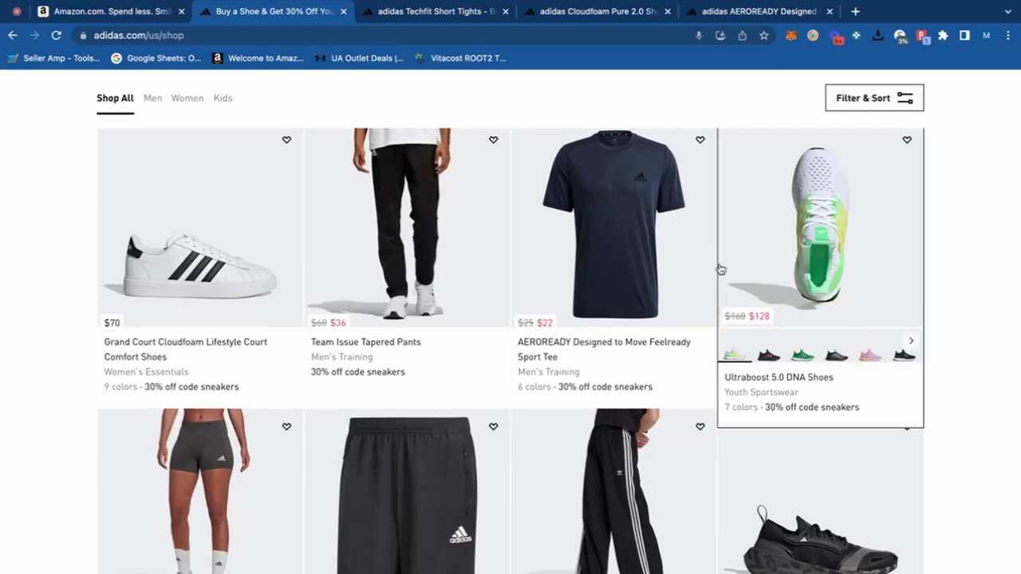
{"action": "scroll", "coordinate": [751, 259], "scroll_direction": "up", "scroll_amount": 2}
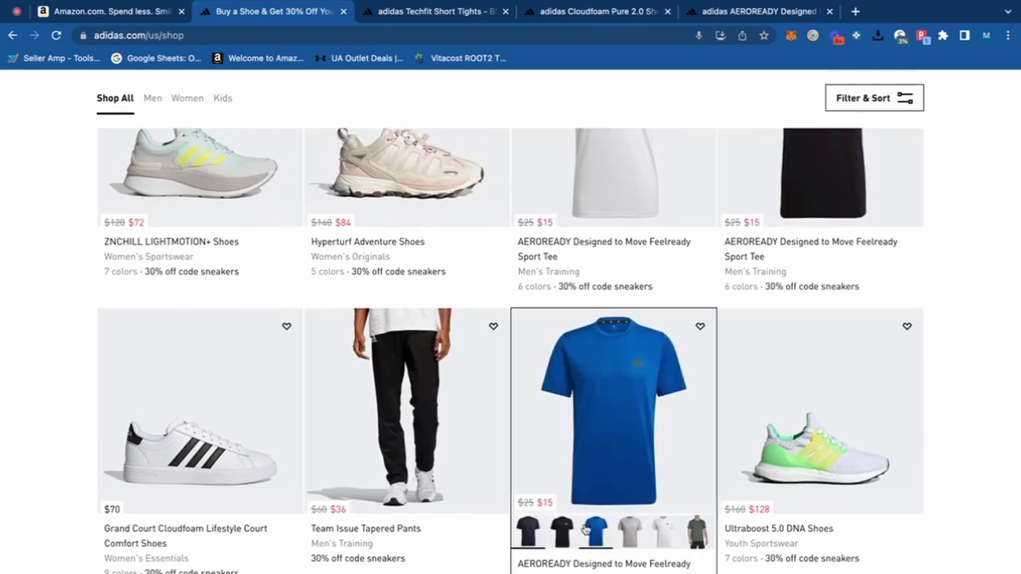
{"action": "scroll", "coordinate": [546, 419], "scroll_direction": "down", "scroll_amount": 4}
{"action": "scroll", "coordinate": [546, 418], "scroll_direction": "up", "scroll_amount": 1}
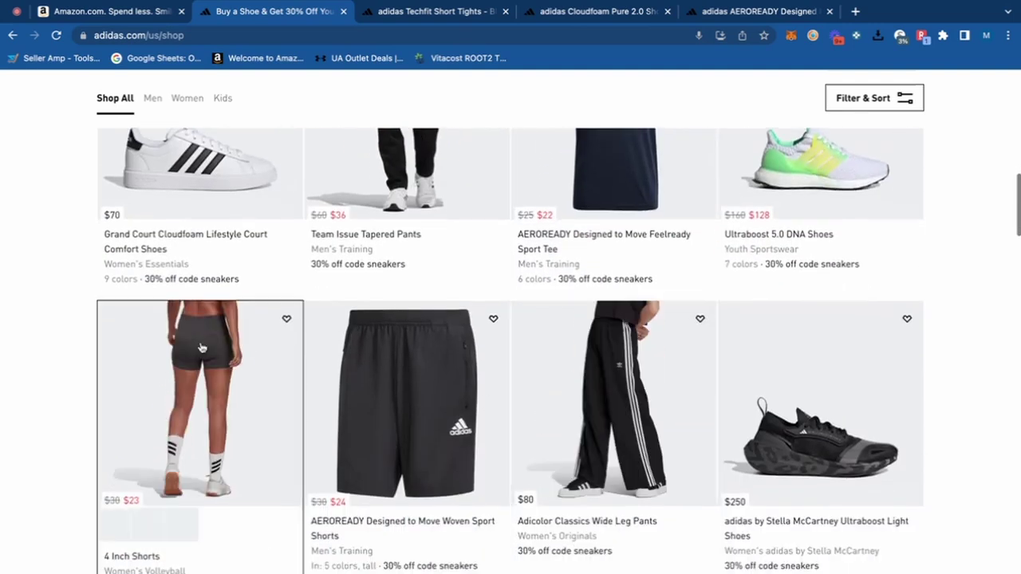
{"action": "right_click", "coordinate": [216, 391]}
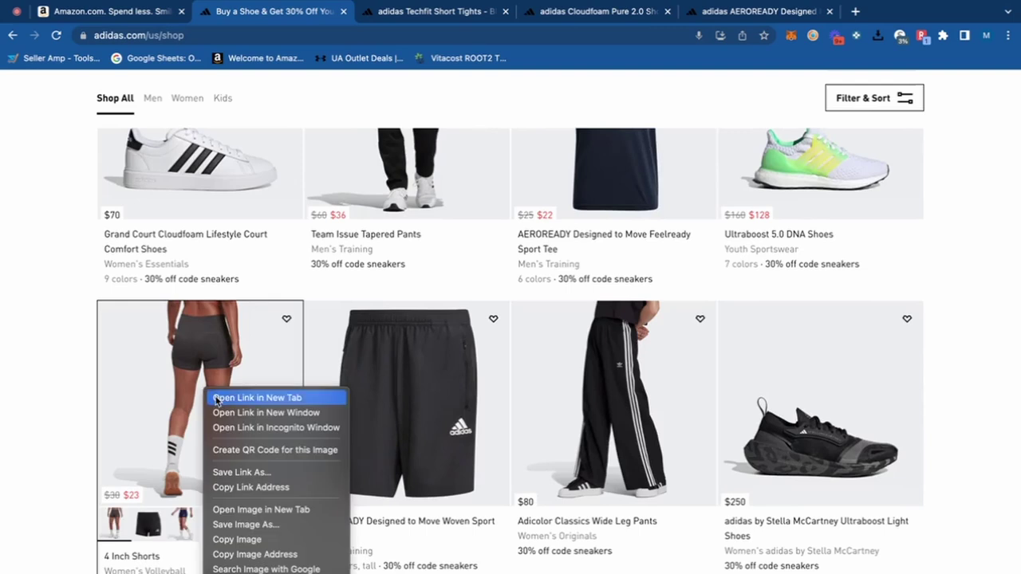
{"action": "left_click", "coordinate": [224, 397]}
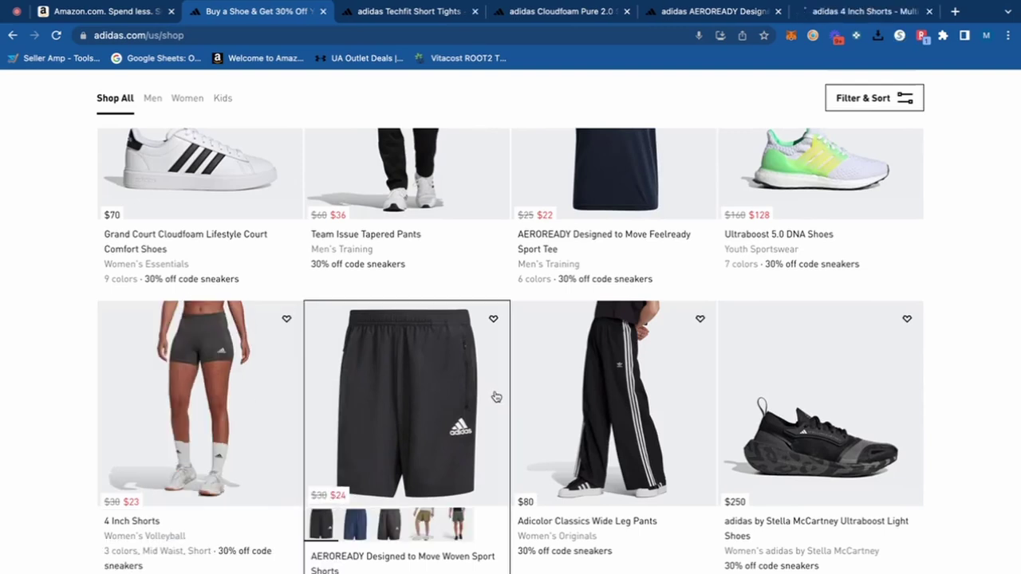
{"action": "right_click", "coordinate": [401, 397]}
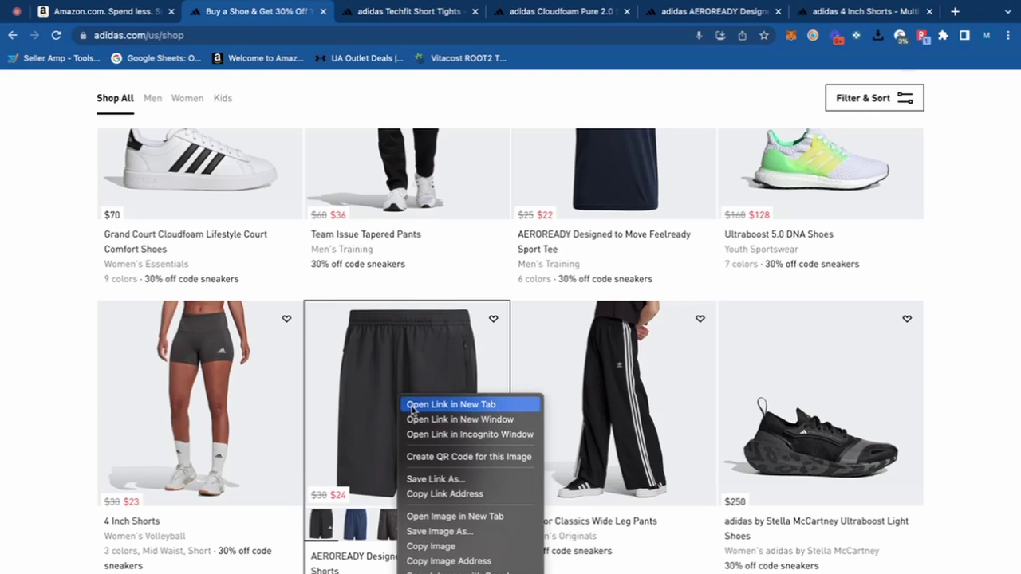
{"action": "left_click", "coordinate": [412, 405]}
Look through the remaining products on the first results page and go to the next page of the promotion
{"action": "scroll", "coordinate": [412, 410], "scroll_direction": "down", "scroll_amount": 6}
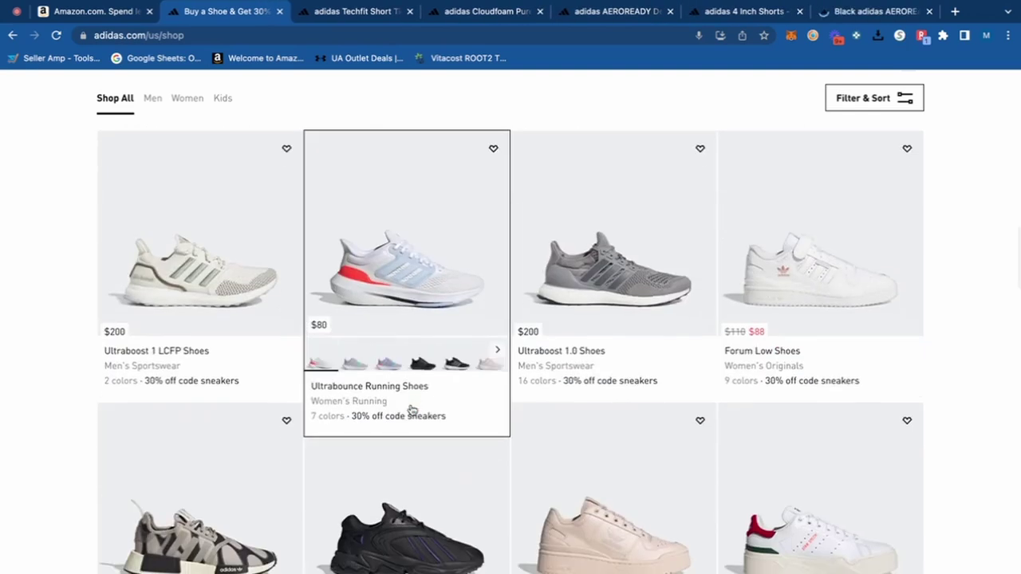
{"action": "scroll", "coordinate": [412, 410], "scroll_direction": "down", "scroll_amount": 6}
{"action": "scroll", "coordinate": [412, 410], "scroll_direction": "down", "scroll_amount": 1}
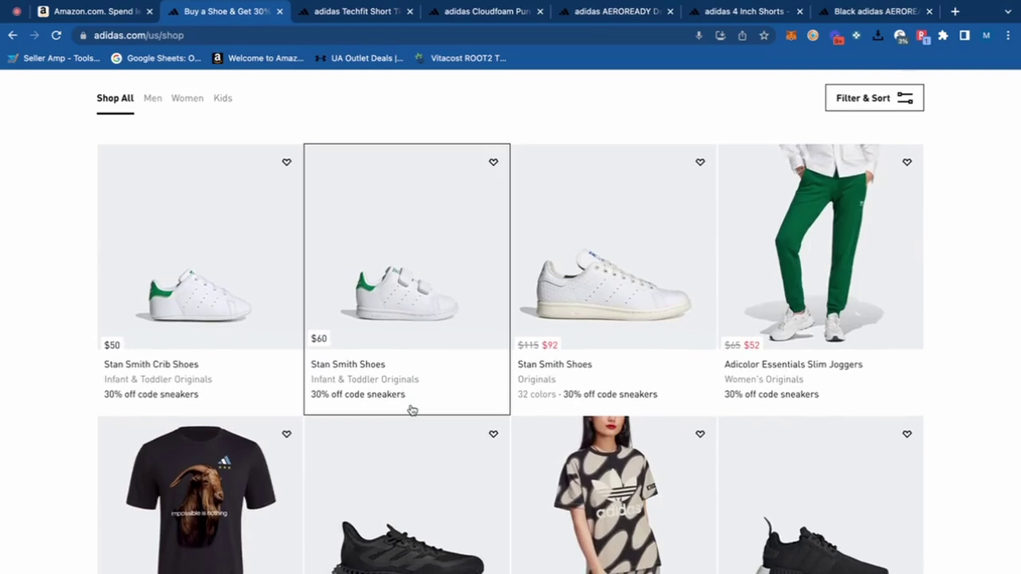
{"action": "scroll", "coordinate": [412, 410], "scroll_direction": "down", "scroll_amount": 2}
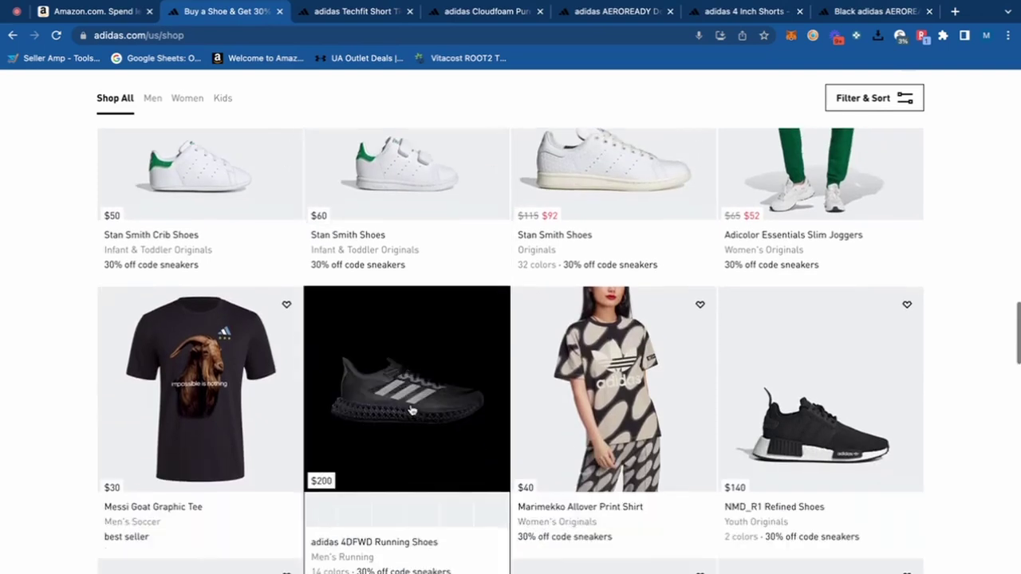
{"action": "scroll", "coordinate": [412, 410], "scroll_direction": "down", "scroll_amount": 5}
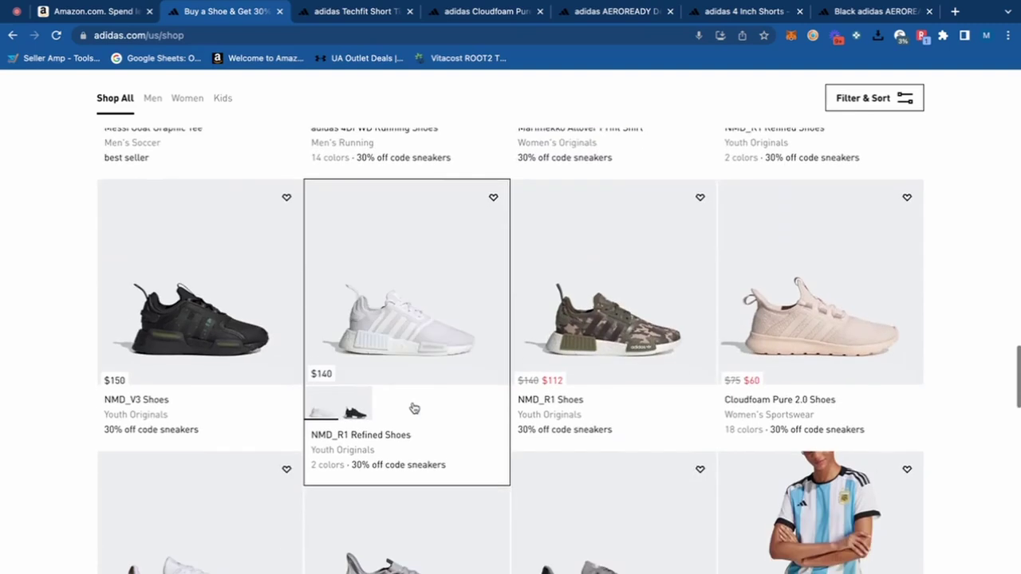
{"action": "scroll", "coordinate": [497, 344], "scroll_direction": "down", "scroll_amount": 4}
{"action": "scroll", "coordinate": [497, 344], "scroll_direction": "down", "scroll_amount": 4}
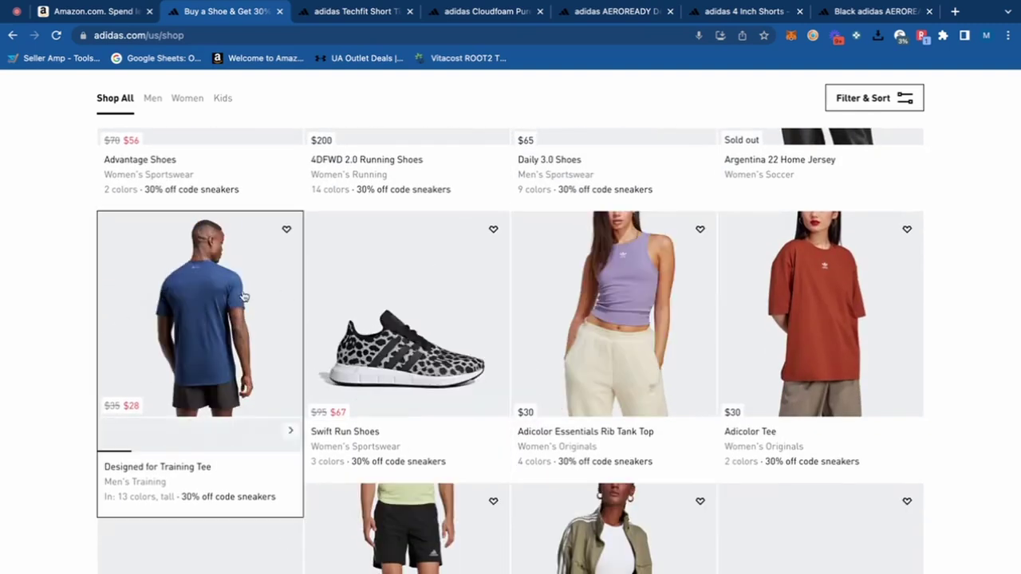
{"action": "scroll", "coordinate": [282, 294], "scroll_direction": "down", "scroll_amount": 3}
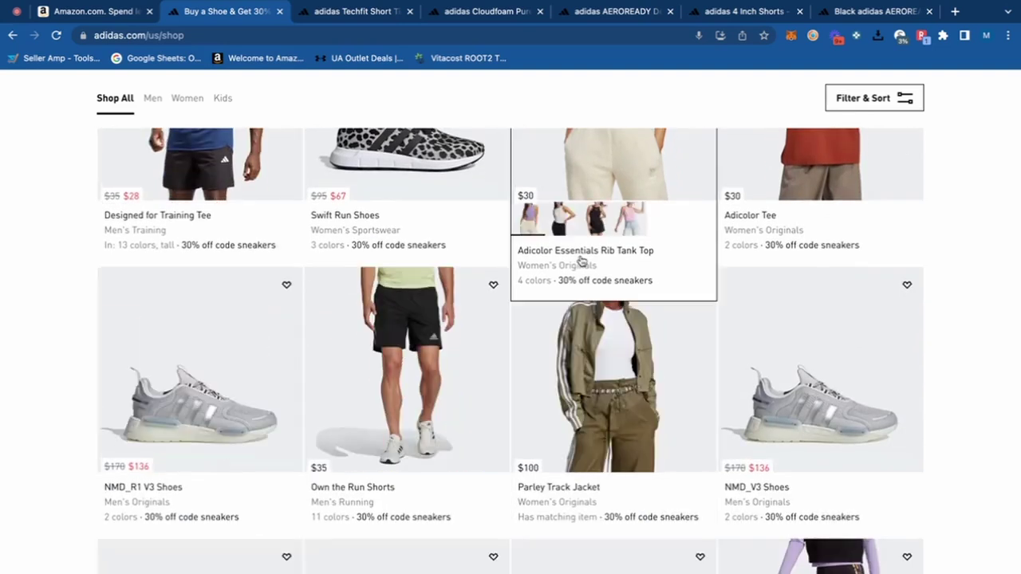
{"action": "scroll", "coordinate": [606, 266], "scroll_direction": "down", "scroll_amount": 5}
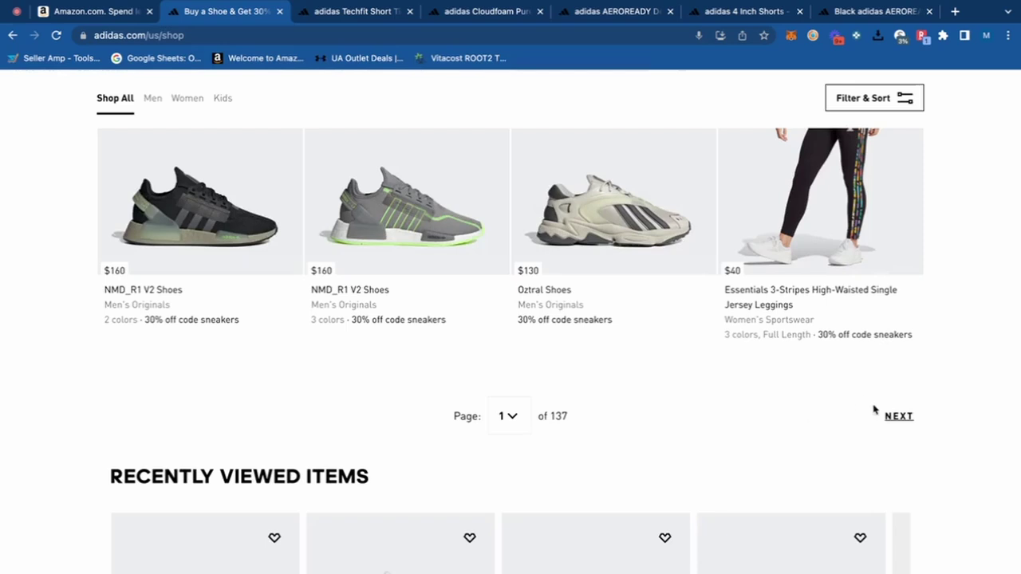
{"action": "left_click", "coordinate": [888, 415]}
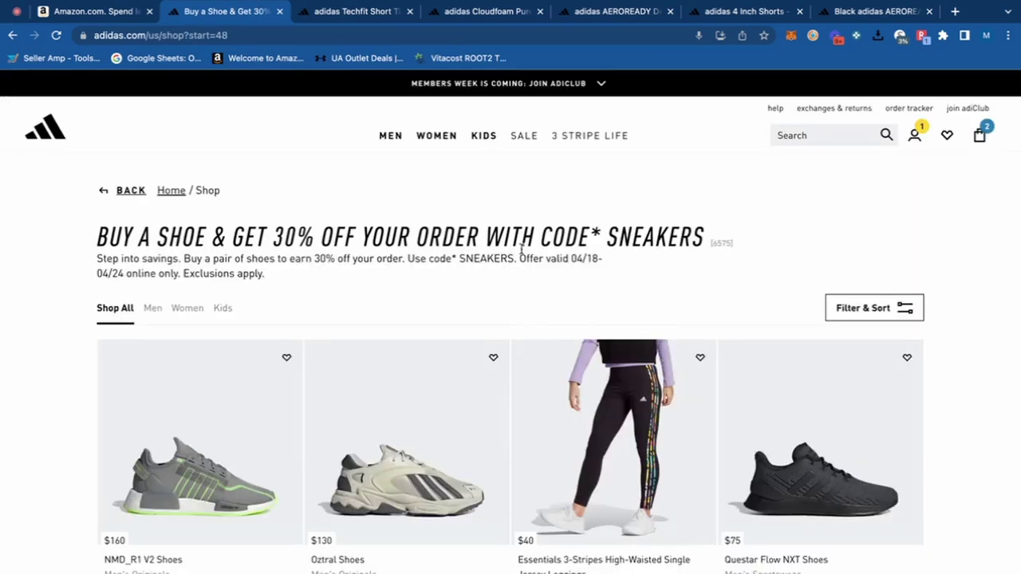
Find the infant and toddler Lite Racer Adapt 4.0 Shoes on the second promotion page and open them in a new tab
{"action": "scroll", "coordinate": [522, 254], "scroll_direction": "down", "scroll_amount": 5}
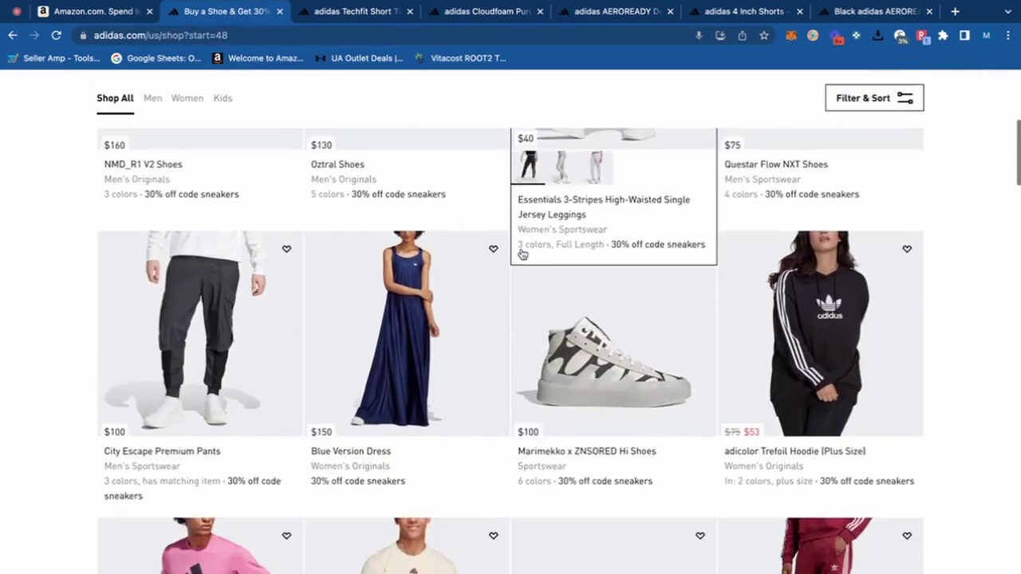
{"action": "scroll", "coordinate": [522, 253], "scroll_direction": "down", "scroll_amount": 4}
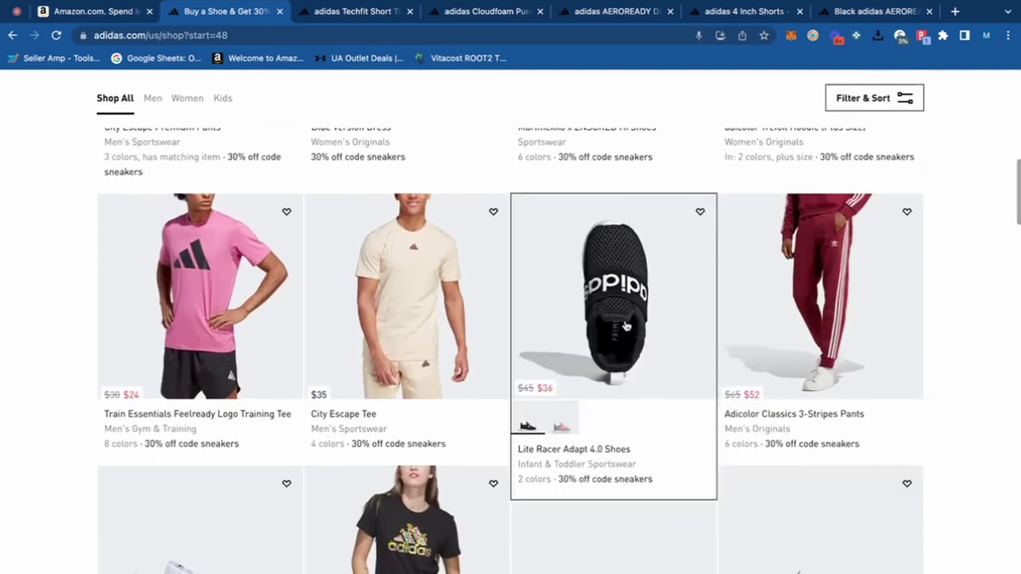
{"action": "right_click", "coordinate": [626, 325]}
{"action": "left_click", "coordinate": [654, 333]}
Continue through the second promotion page and open the white men's Techfit Fitted Tee in a new tab
{"action": "scroll", "coordinate": [652, 336], "scroll_direction": "down", "scroll_amount": 3}
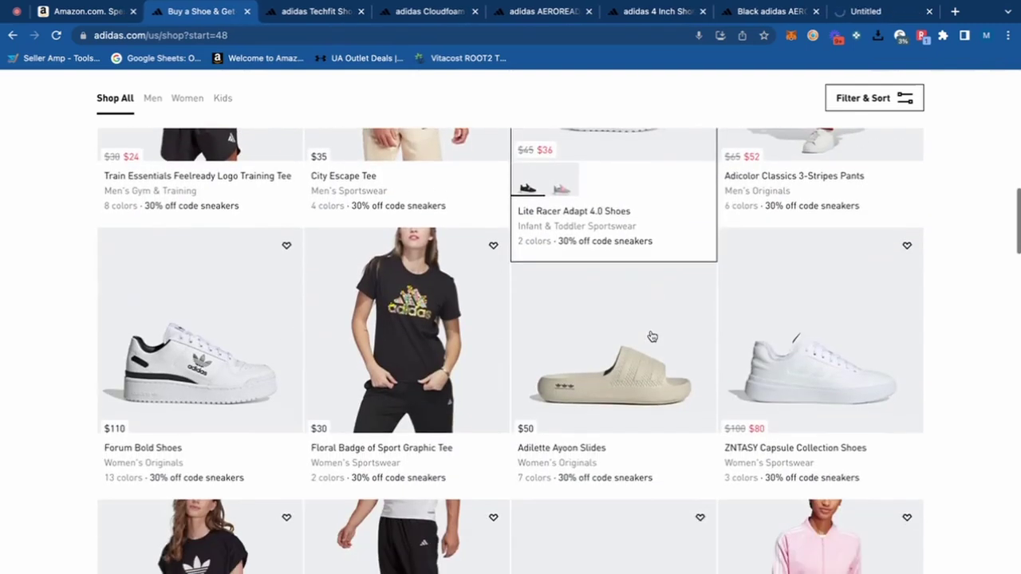
{"action": "scroll", "coordinate": [652, 336], "scroll_direction": "down", "scroll_amount": 1}
{"action": "scroll", "coordinate": [898, 328], "scroll_direction": "down", "scroll_amount": 2}
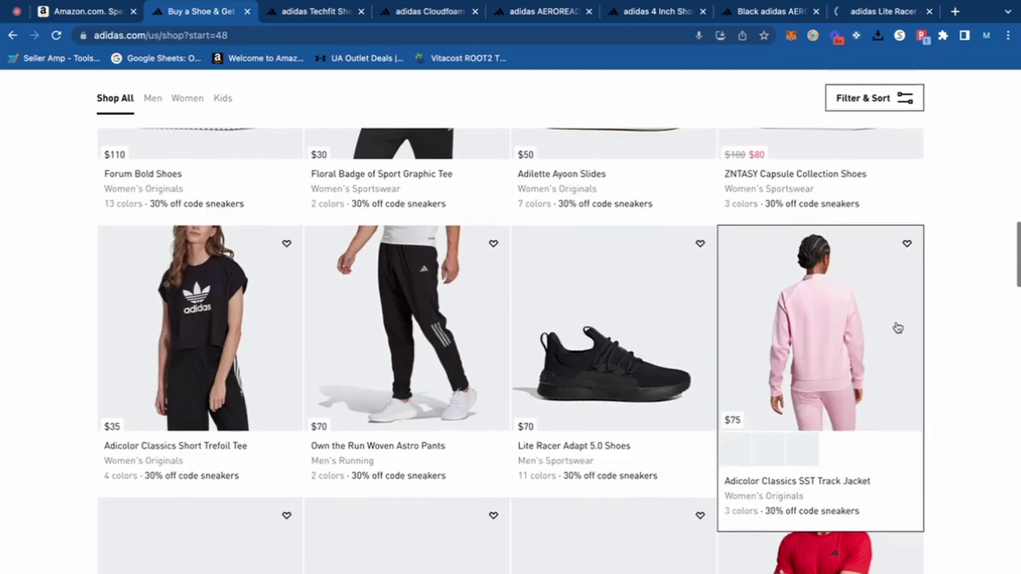
{"action": "mouse_move", "coordinate": [158, 451]}
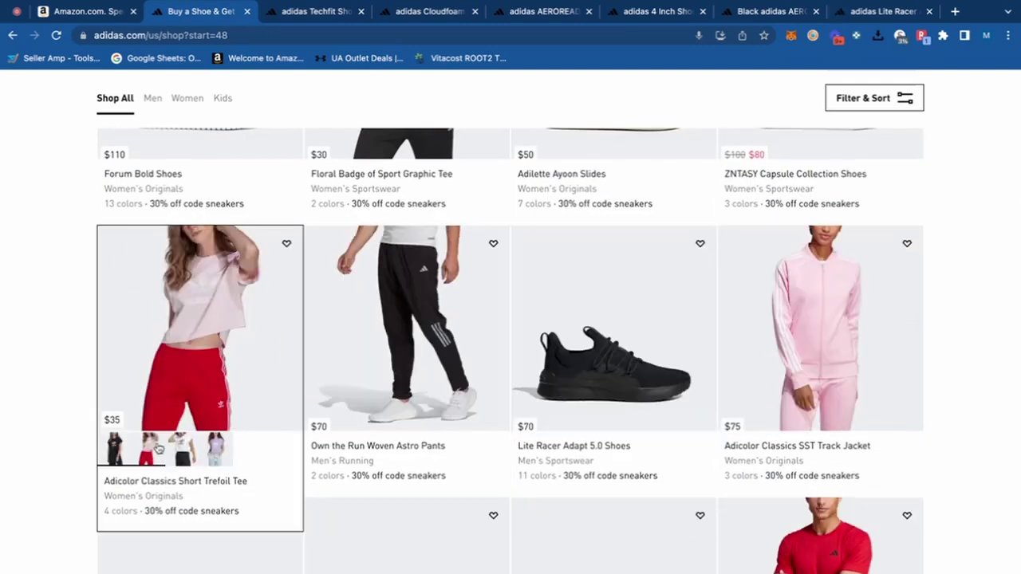
{"action": "scroll", "coordinate": [530, 293], "scroll_direction": "down", "scroll_amount": 4}
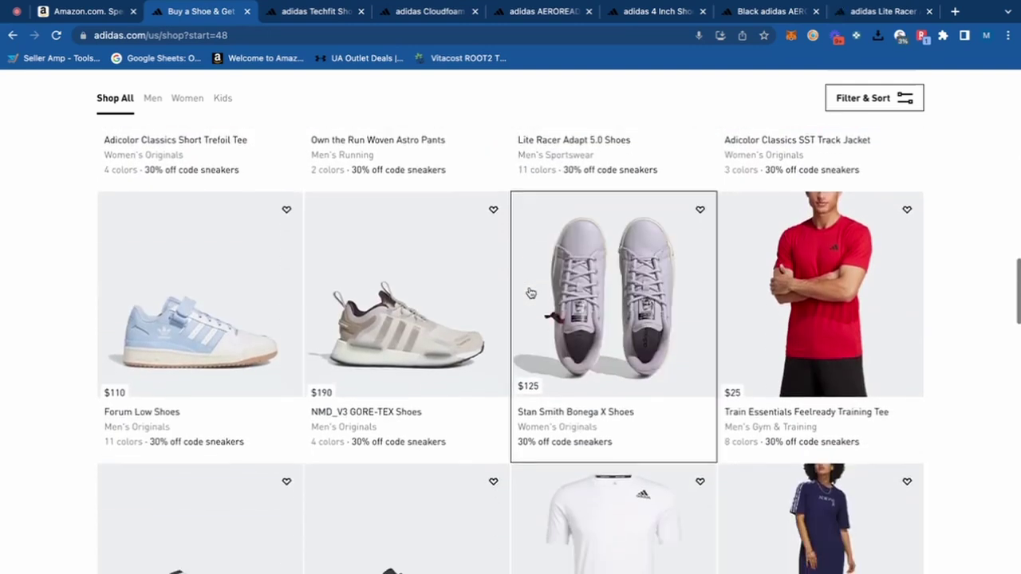
{"action": "scroll", "coordinate": [771, 296], "scroll_direction": "down", "scroll_amount": 3}
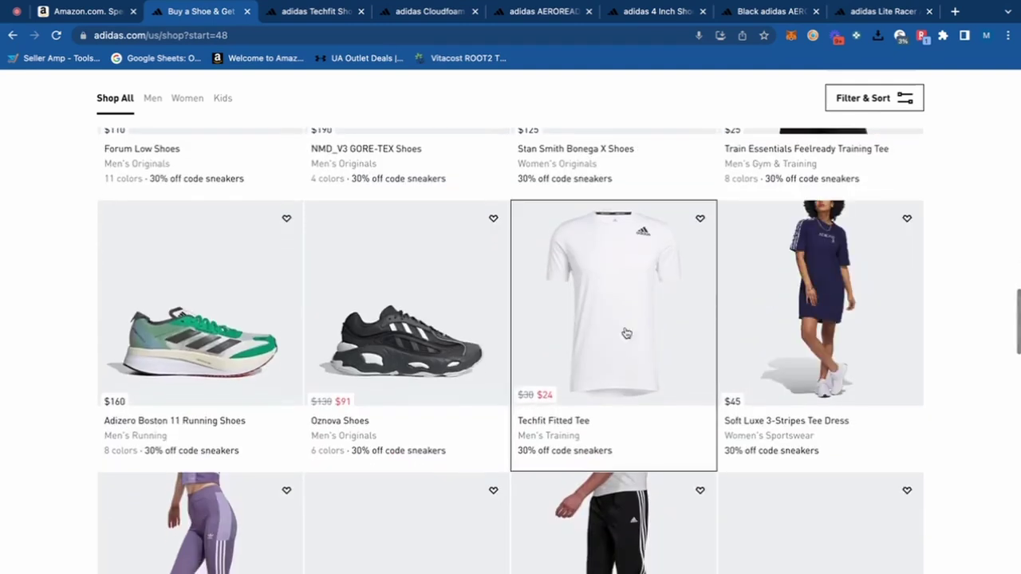
{"action": "right_click", "coordinate": [615, 292]}
{"action": "left_click", "coordinate": [637, 301]}
Move the Amazon tab to the end of the open tabs and copy the product name from the Techfit Fitted Tee page
{"action": "scroll", "coordinate": [638, 307], "scroll_direction": "down", "scroll_amount": 2}
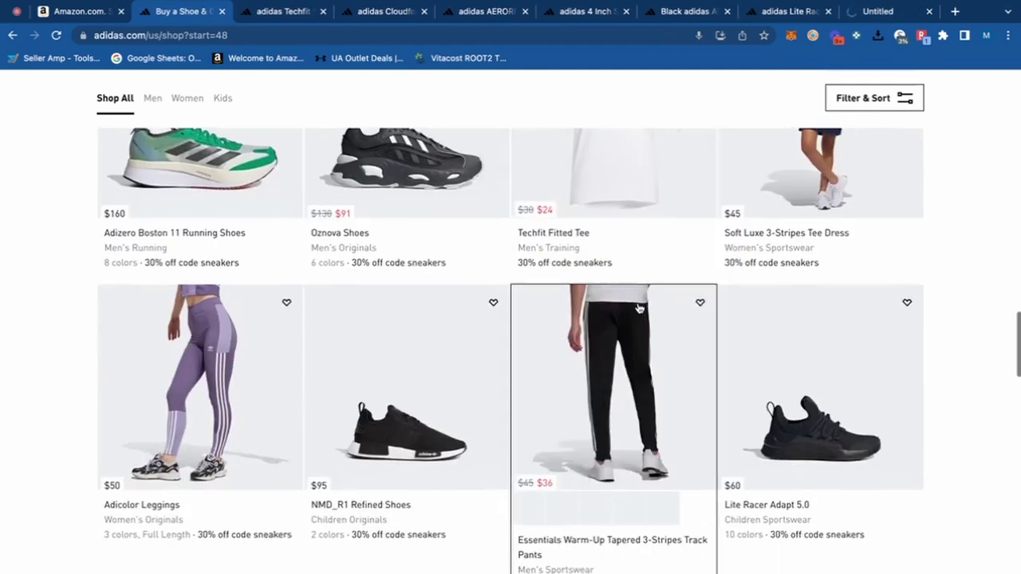
{"action": "scroll", "coordinate": [638, 307], "scroll_direction": "down", "scroll_amount": 1}
{"action": "left_click_drag", "start_coordinate": [74, 12], "coordinate": [901, 14]}
{"action": "left_click", "coordinate": [794, 15]}
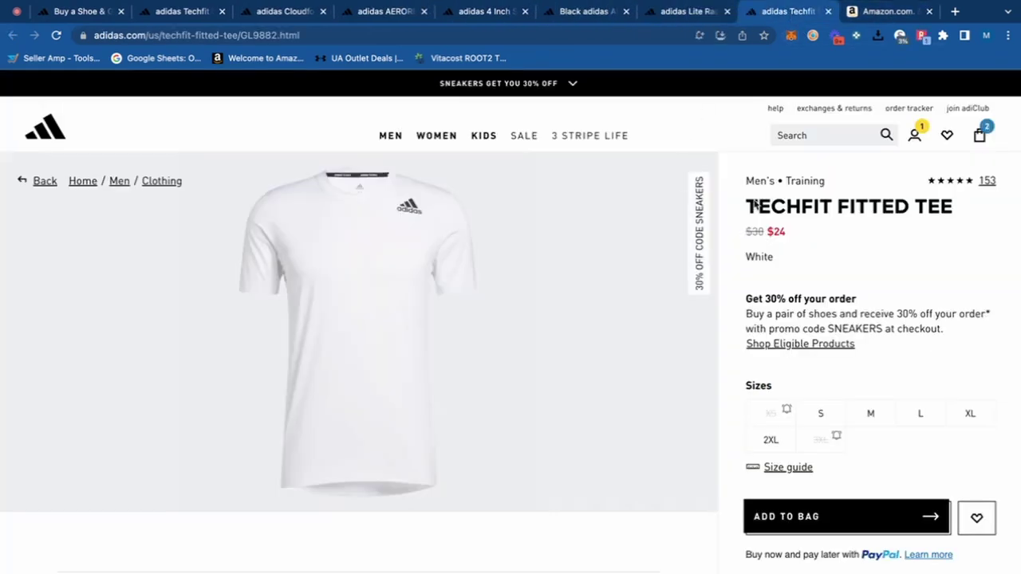
{"action": "left_click_drag", "start_coordinate": [966, 212], "coordinate": [721, 207]}
{"action": "key", "text": "ctrl+c"}
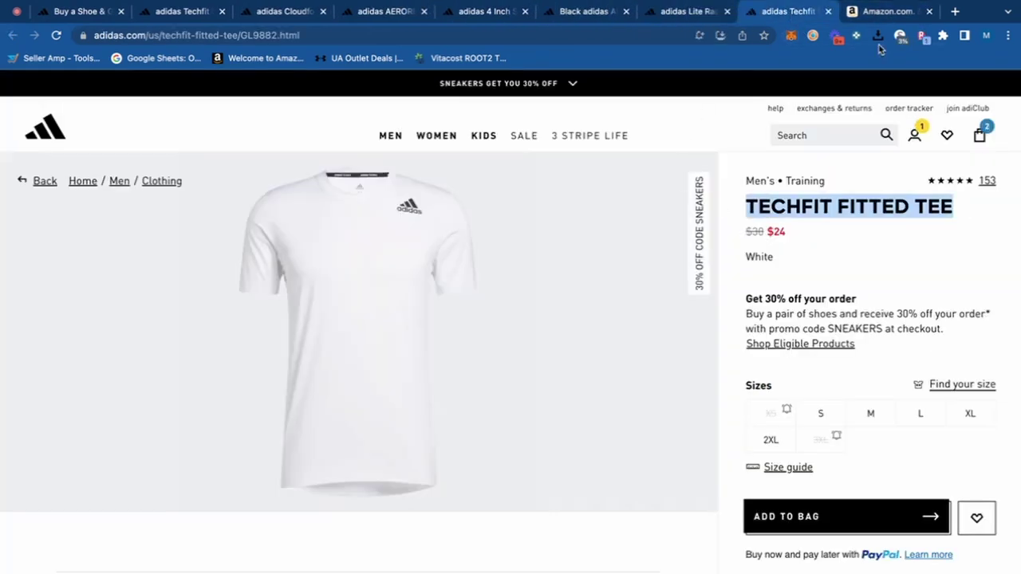
Switch to Amazon and search for "adidas TECHFIT FITTED TEE"
{"action": "left_click", "coordinate": [895, 10]}
{"action": "left_click", "coordinate": [541, 96]}
{"action": "type", "text": "adidas"}
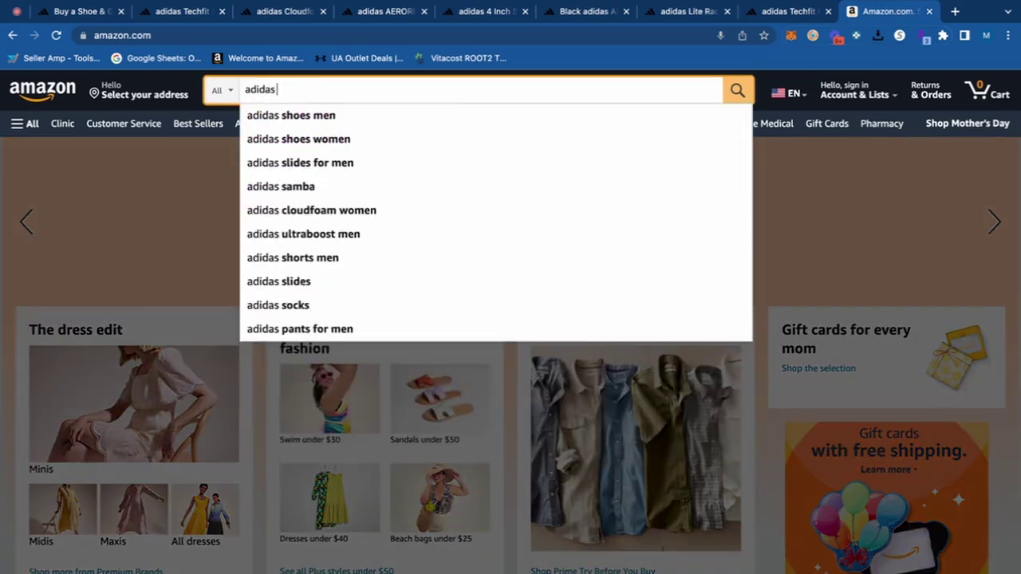
{"action": "key", "text": "ctrl+v"}
{"action": "key", "text": "Return"}
{"action": "scroll", "coordinate": [445, 281], "scroll_direction": "down", "scroll_amount": 4}
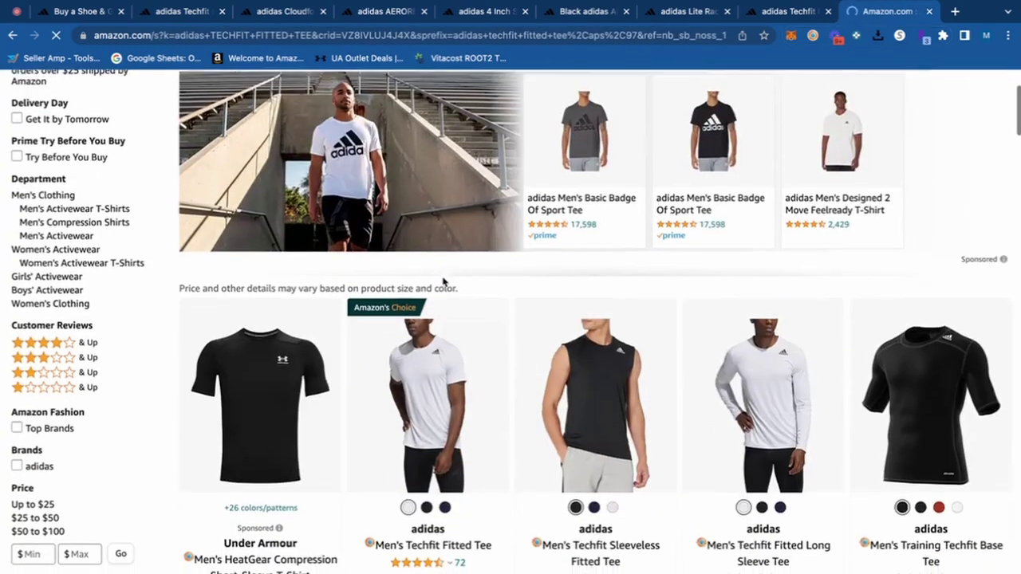
Check the Techfit Fitted Tee's sale price on its adidas page and return to the Amazon search results
{"action": "left_click", "coordinate": [759, 15]}
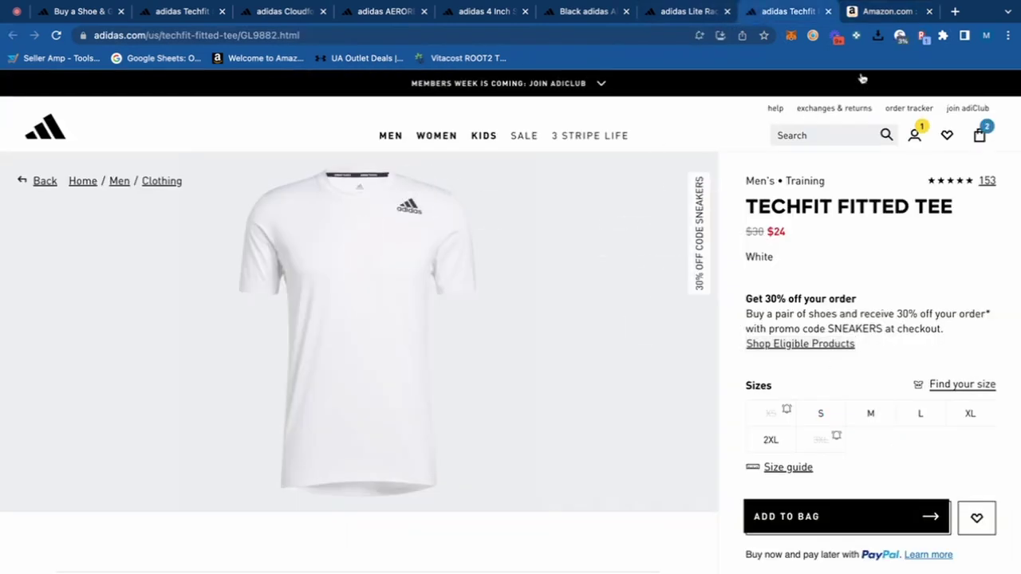
{"action": "scroll", "coordinate": [785, 250], "scroll_direction": "up", "scroll_amount": 5}
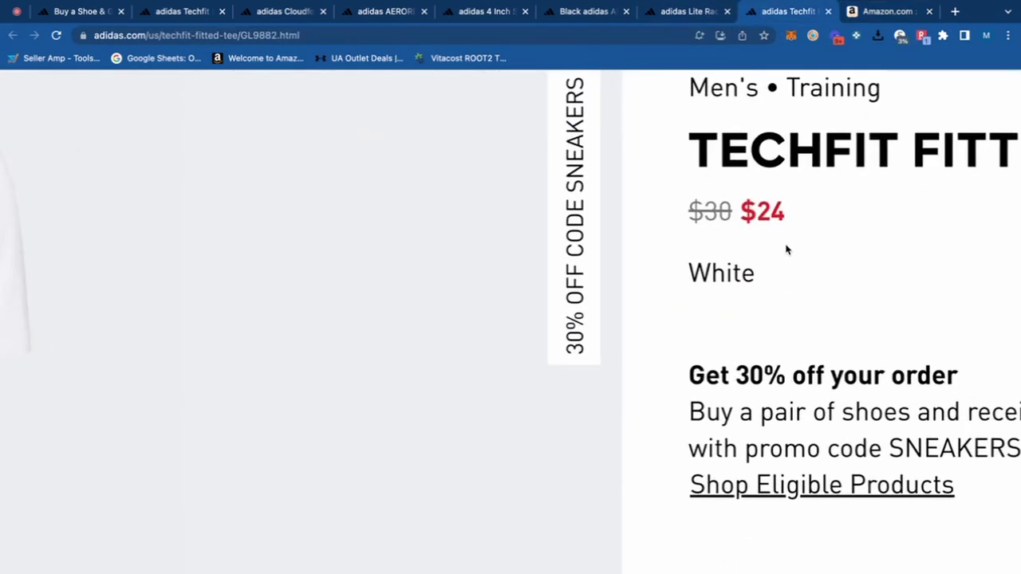
{"action": "scroll", "coordinate": [792, 228], "scroll_direction": "down", "scroll_amount": 5}
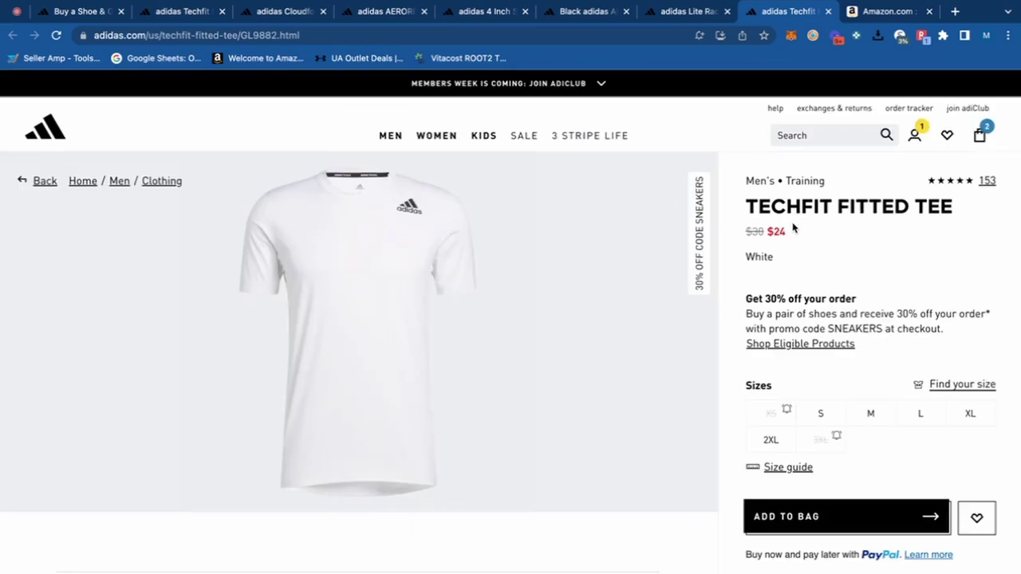
{"action": "left_click", "coordinate": [861, 17]}
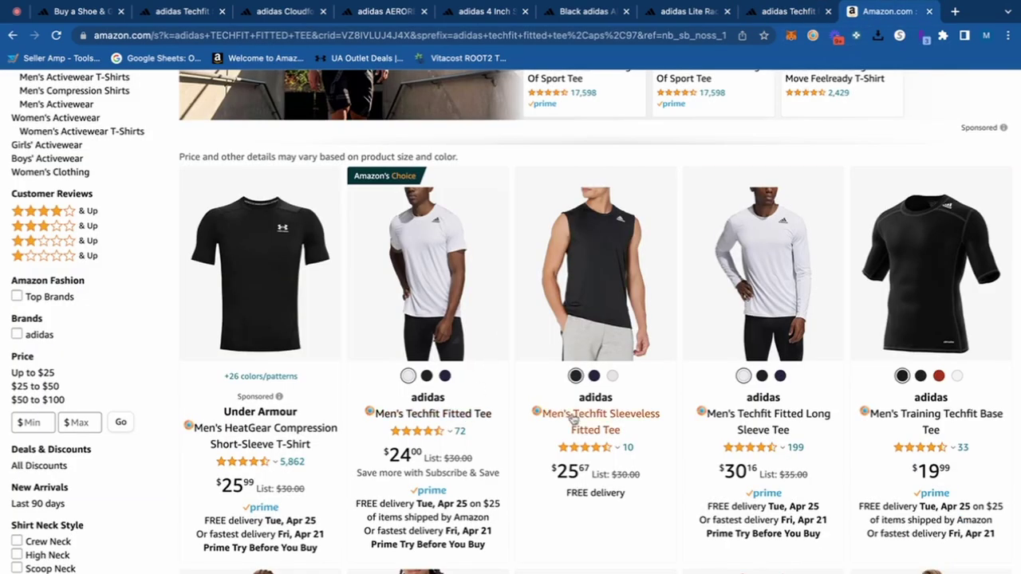
Open the Men's Techfit Fitted Tee, Techfit Sleeveless Fitted Tee and Techfit Fitted Long Sleeve Tee listings in separate new tabs
{"action": "right_click", "coordinate": [470, 413]}
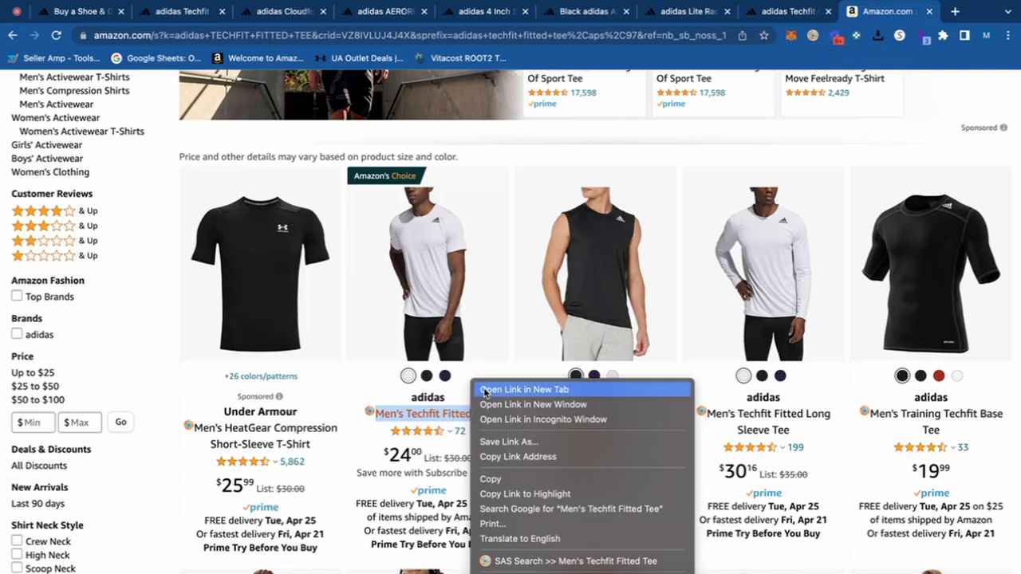
{"action": "left_click", "coordinate": [488, 451]}
{"action": "right_click", "coordinate": [615, 414]}
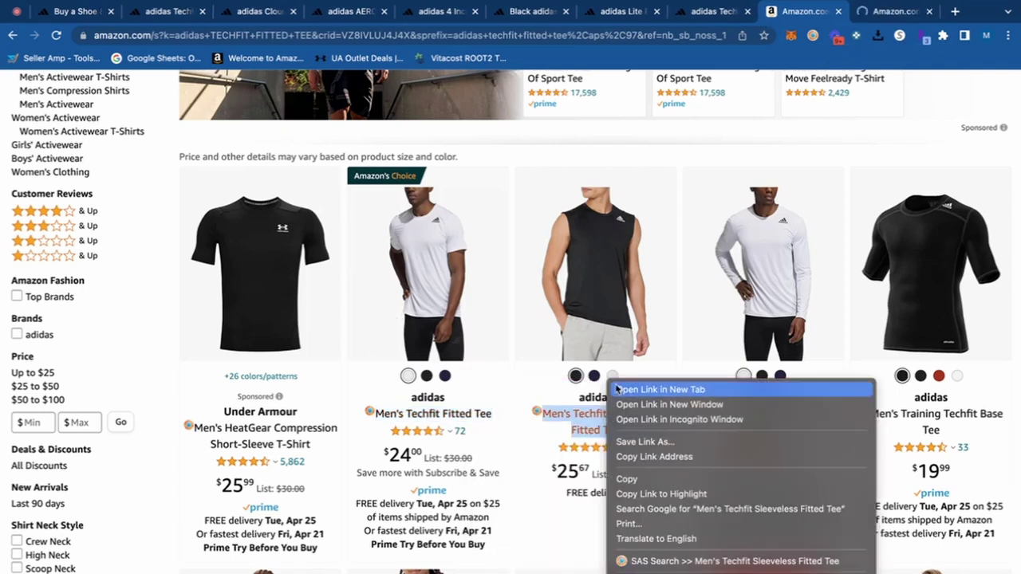
{"action": "left_click", "coordinate": [618, 390]}
{"action": "right_click", "coordinate": [758, 414]}
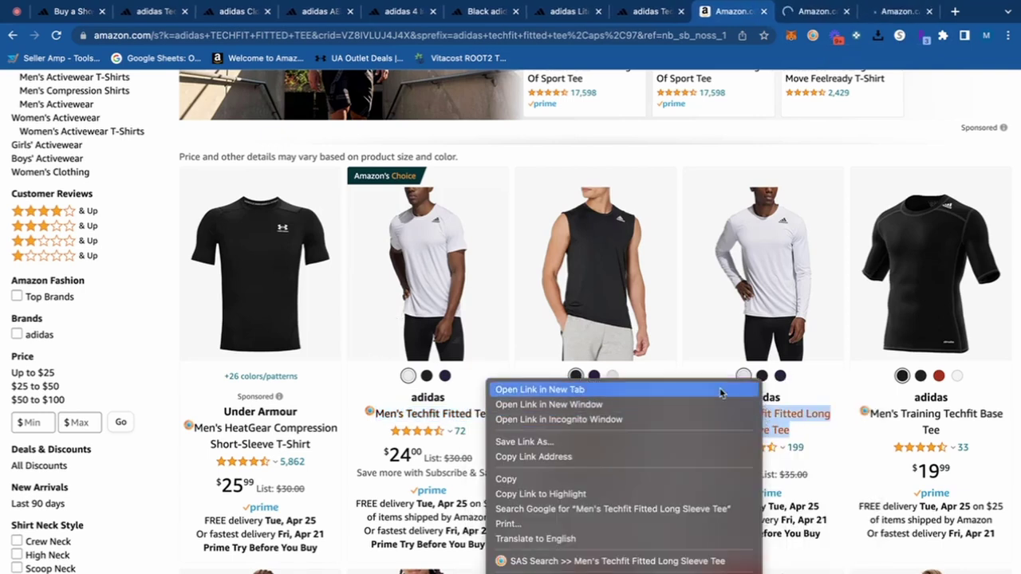
{"action": "left_click", "coordinate": [720, 392]}
Go to the Men's Techfit Fitted Tee listing and show its product variations in the Keepa box
{"action": "left_click", "coordinate": [752, 7]}
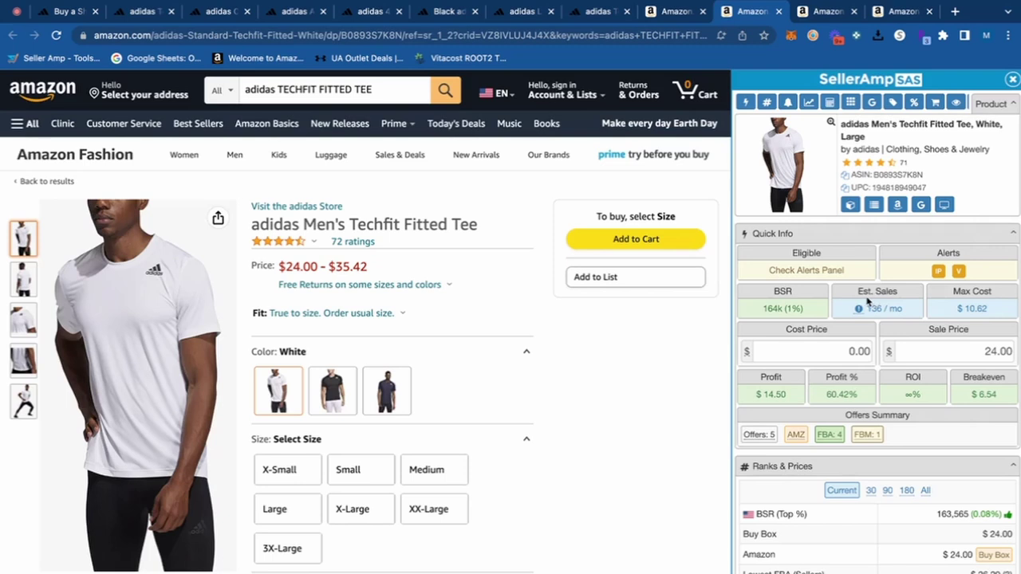
{"action": "scroll", "coordinate": [533, 360], "scroll_direction": "down", "scroll_amount": 10}
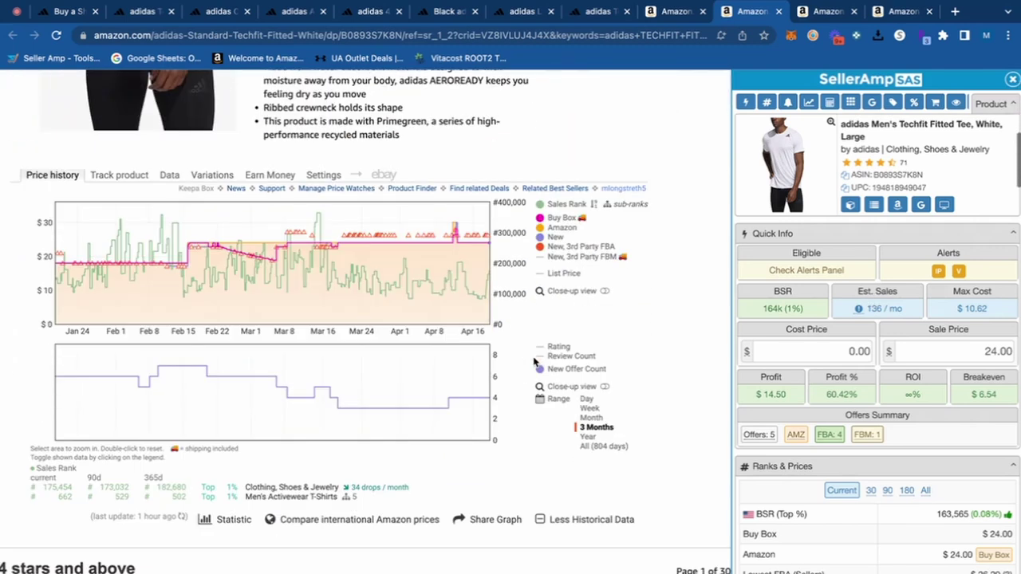
{"action": "left_click", "coordinate": [199, 177]}
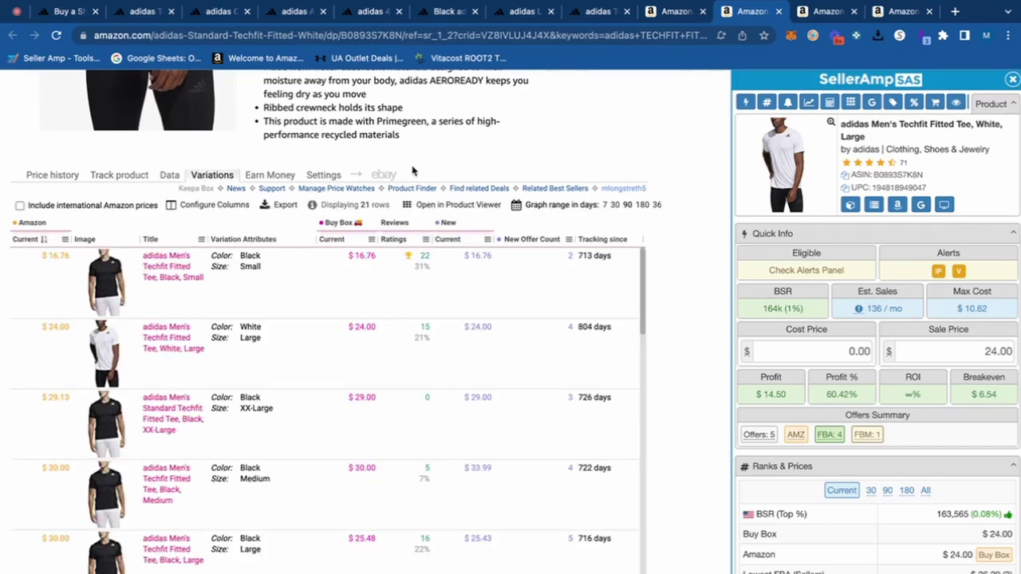
Filter the variations to those with no current Amazon price and sort them by Buy Box price, highest first
{"action": "left_click", "coordinate": [66, 239]}
{"action": "left_click", "coordinate": [71, 257]}
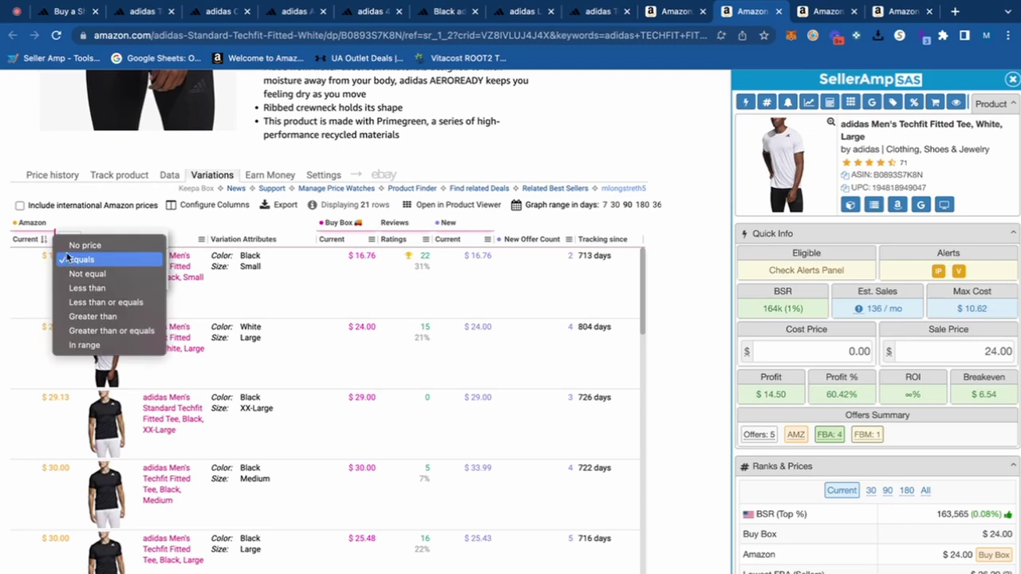
{"action": "left_click", "coordinate": [79, 243]}
{"action": "left_click", "coordinate": [33, 241]}
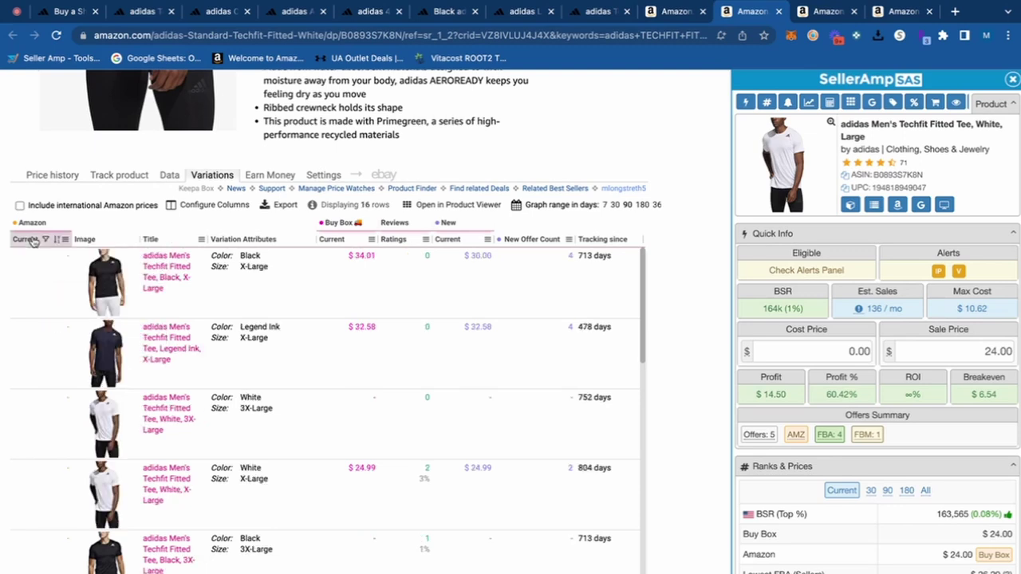
{"action": "left_click", "coordinate": [346, 242]}
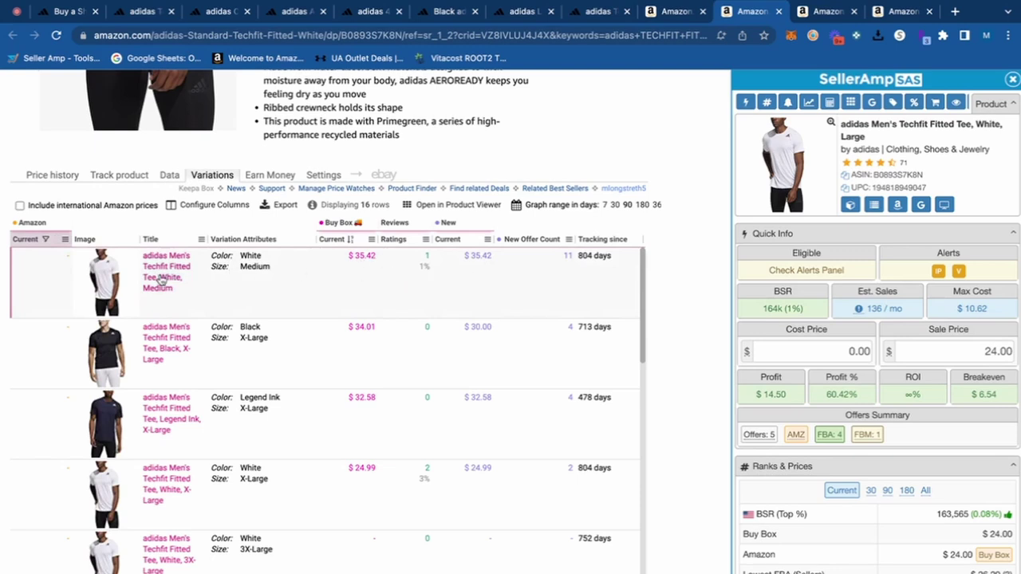
Examine the Buy Box prices, ratings and new offer counts of the top variations
{"action": "scroll", "coordinate": [404, 278], "scroll_direction": "up", "scroll_amount": 5}
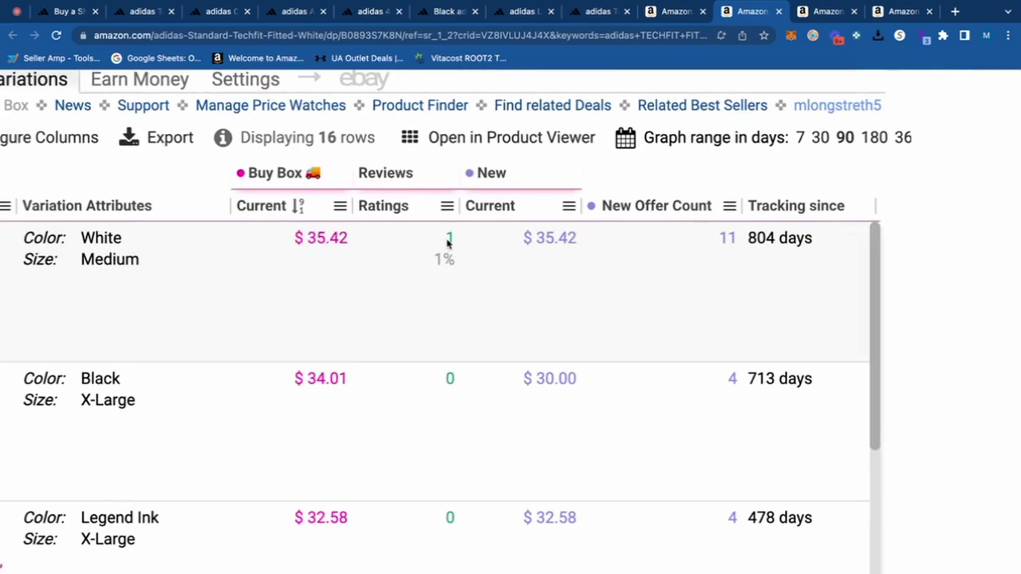
{"action": "scroll", "coordinate": [447, 242], "scroll_direction": "down", "scroll_amount": 5}
{"action": "scroll", "coordinate": [564, 257], "scroll_direction": "up", "scroll_amount": 5}
{"action": "scroll", "coordinate": [565, 258], "scroll_direction": "down", "scroll_amount": 5}
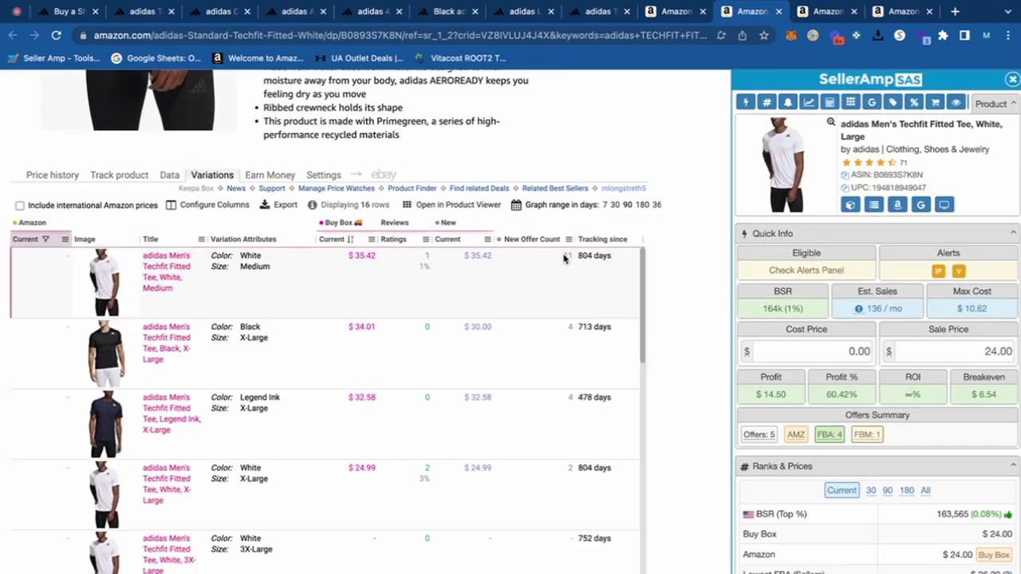
Open the Black, X-Large variation's listing and set its Keepa price history range to Year
{"action": "left_click", "coordinate": [177, 341]}
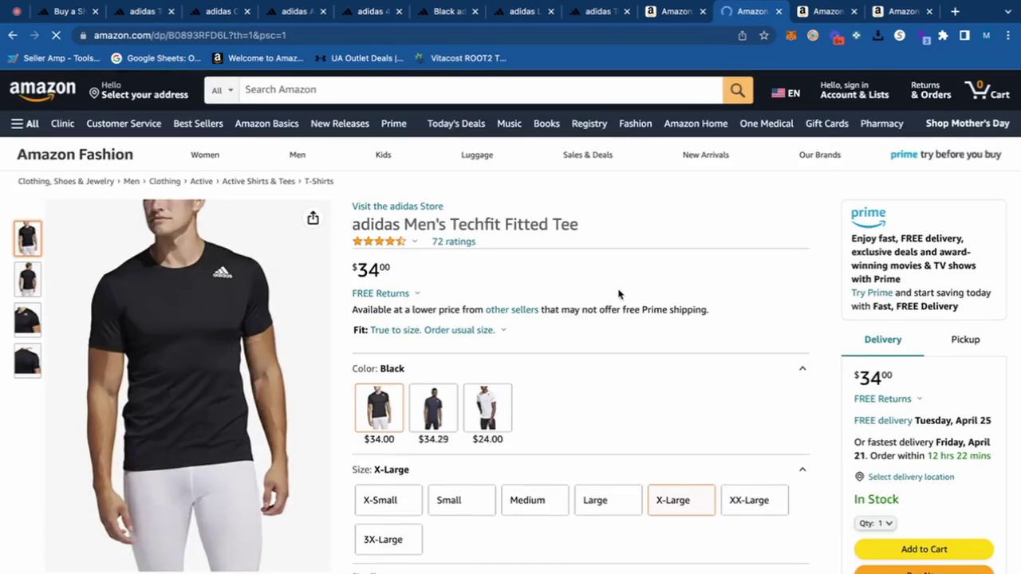
{"action": "scroll", "coordinate": [619, 295], "scroll_direction": "down", "scroll_amount": 2}
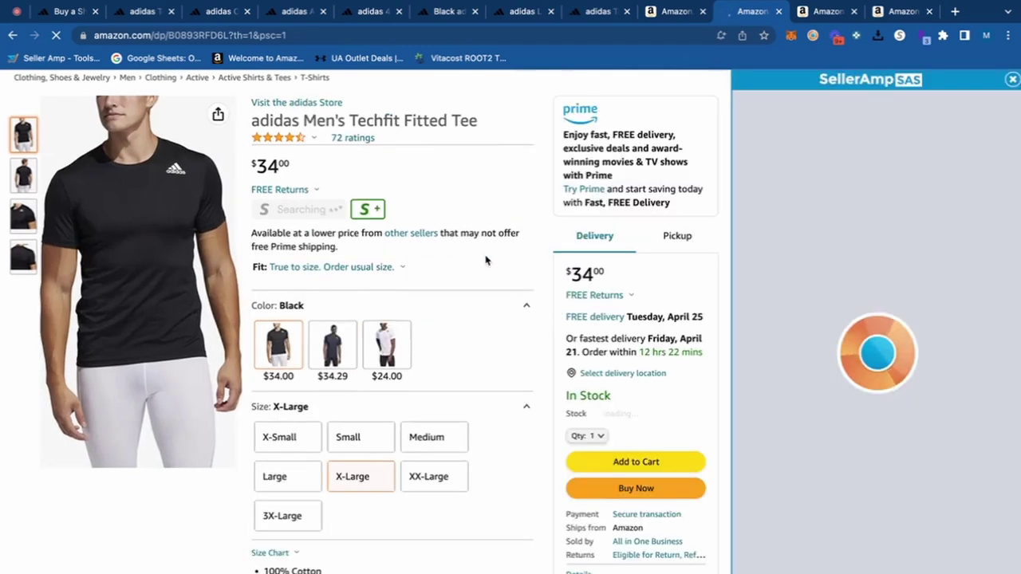
{"action": "scroll", "coordinate": [485, 260], "scroll_direction": "down", "scroll_amount": 9}
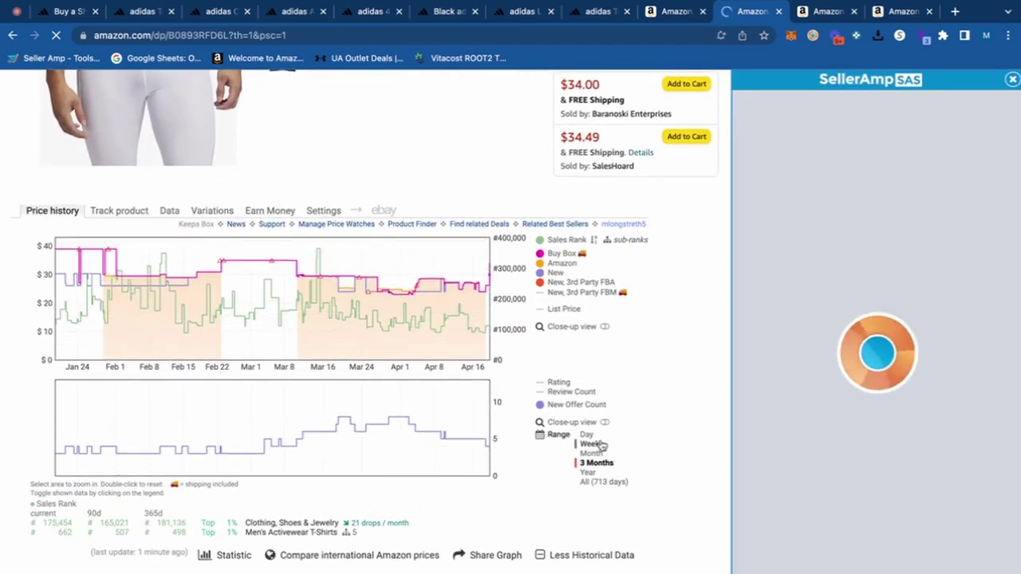
{"action": "left_click", "coordinate": [588, 472]}
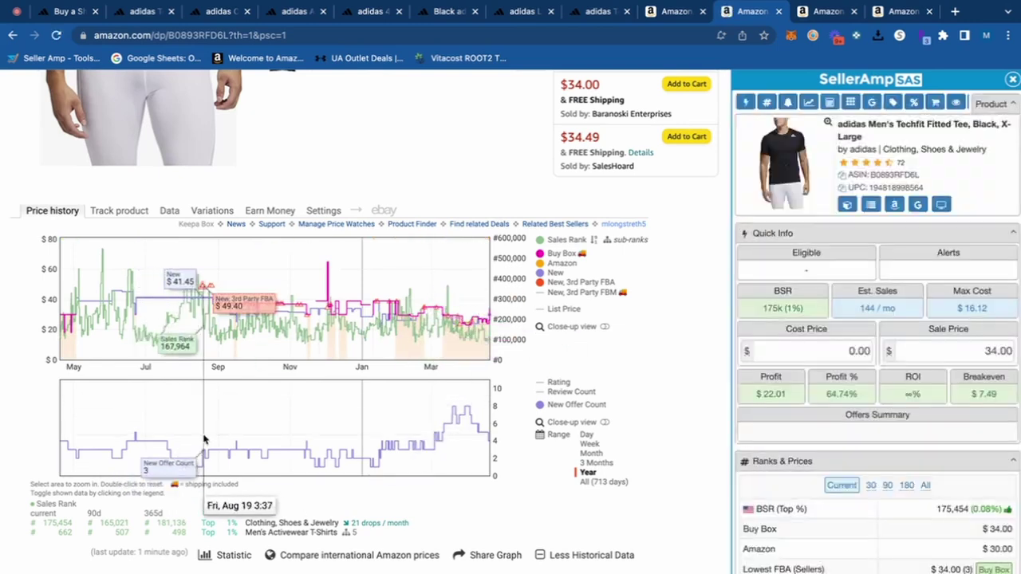
Examine the Black, X-Large tee's one-year history of Buy Box price, sales rank and new offer count
{"action": "scroll", "coordinate": [205, 439], "scroll_direction": "up", "scroll_amount": 5}
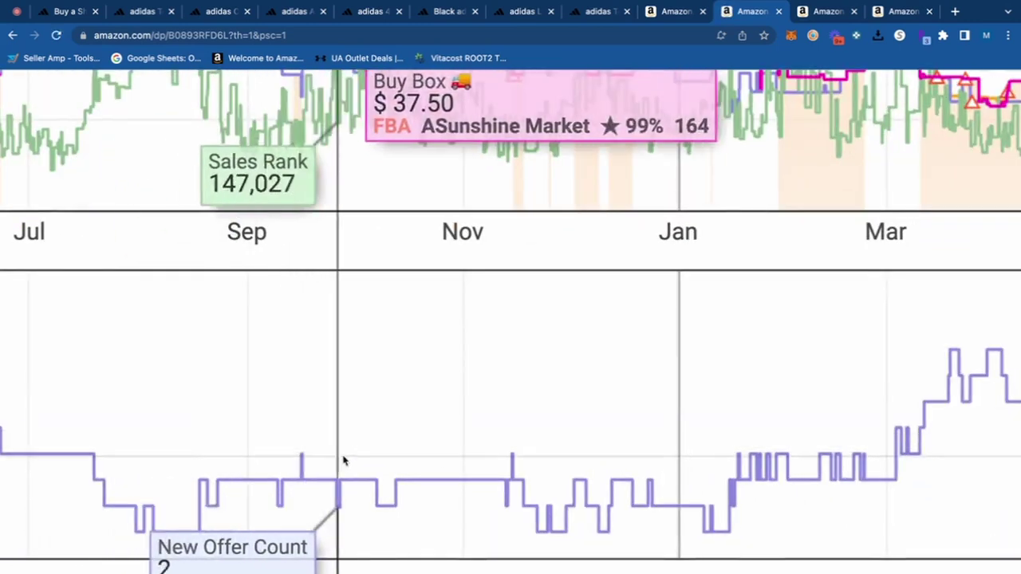
{"action": "scroll", "coordinate": [358, 468], "scroll_direction": "down", "scroll_amount": 5}
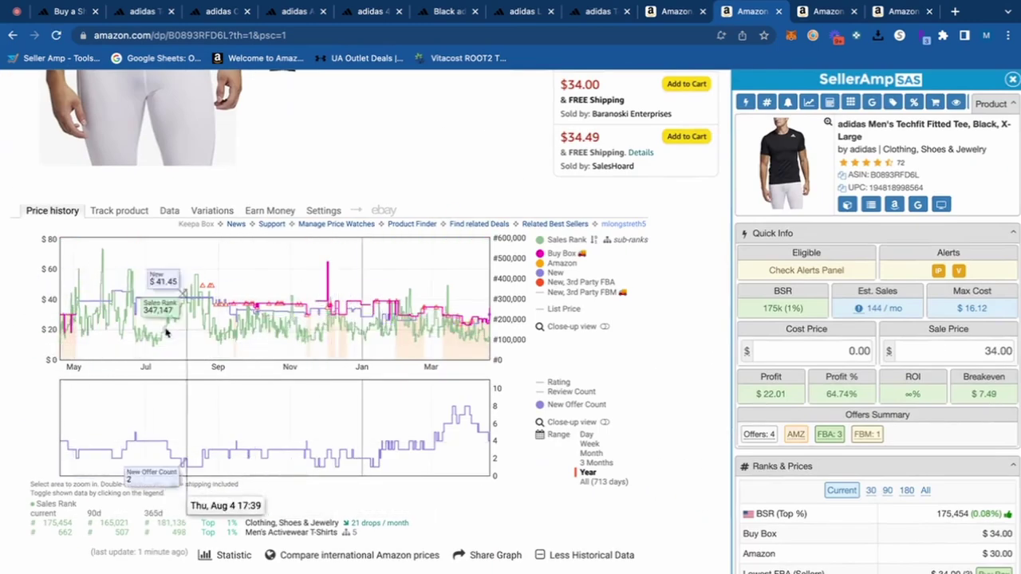
{"action": "scroll", "coordinate": [1017, 289], "scroll_direction": "up", "scroll_amount": 5}
{"action": "scroll", "coordinate": [1017, 289], "scroll_direction": "down", "scroll_amount": 5}
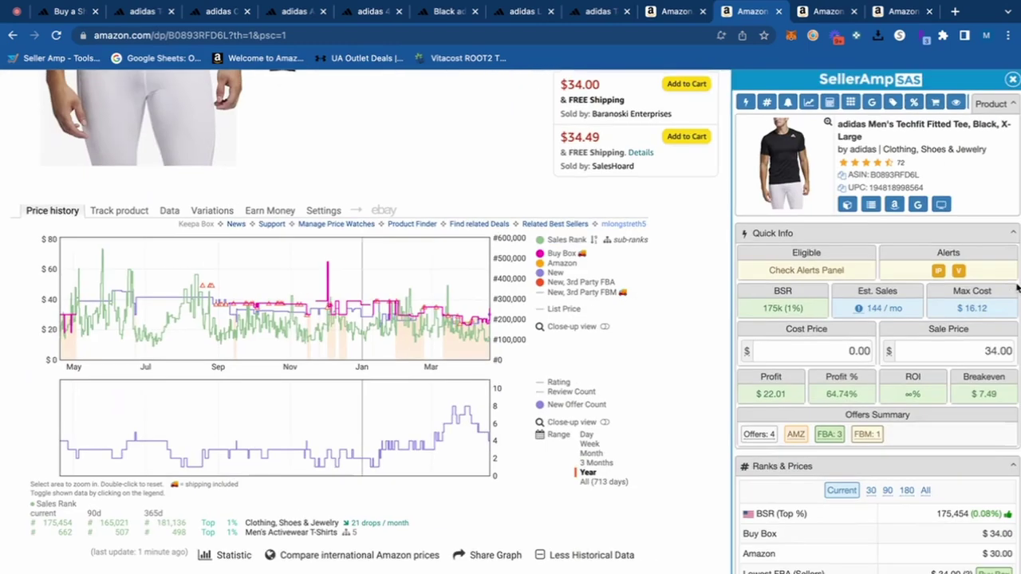
Set the Black, X-Large tee's cost price to 16.80, which is the 24 dollar sale price less 30%
{"action": "left_click", "coordinate": [819, 350]}
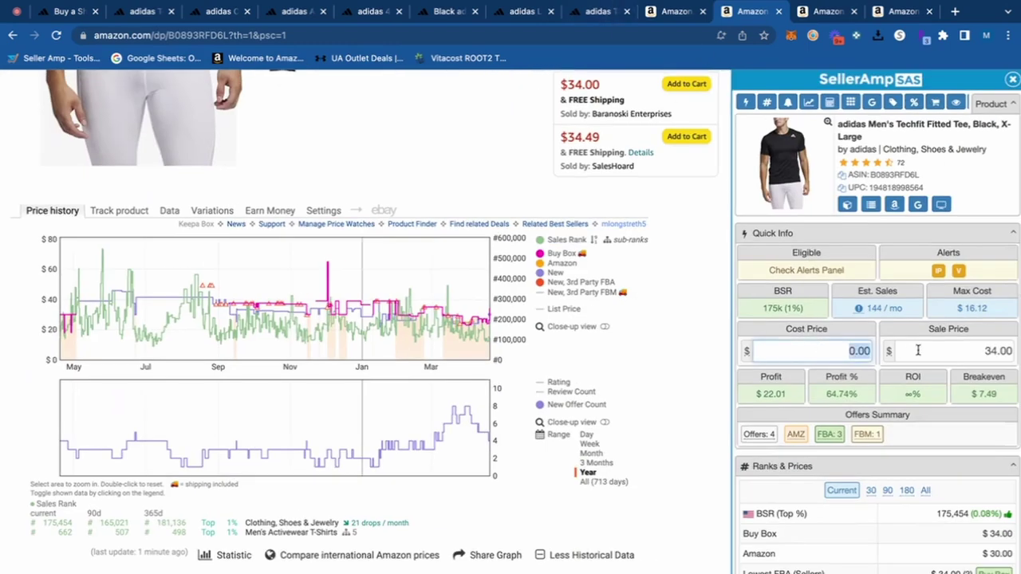
{"action": "type", "text": "24*"}
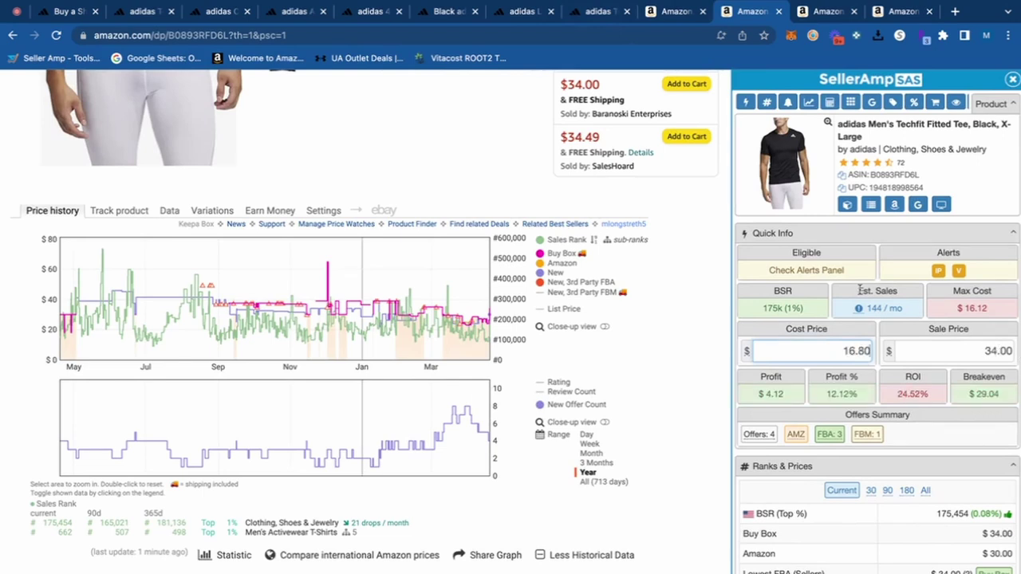
Close the Amazon sleeveless and long sleeve Techfit tabs, the Techfit search results and adidas's Techfit Fitted Tee page
{"action": "left_click", "coordinate": [827, 16]}
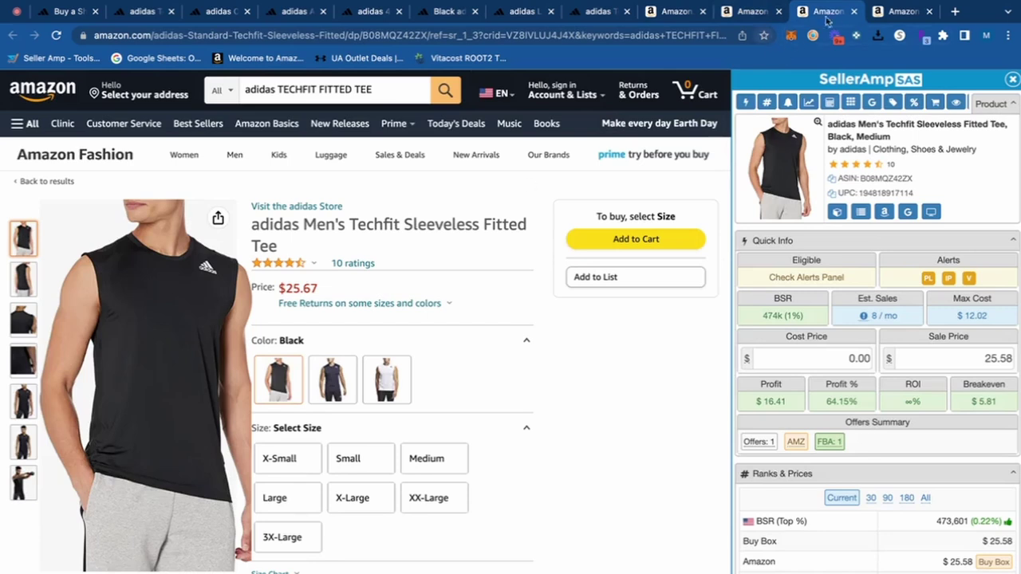
{"action": "left_click", "coordinate": [854, 12]}
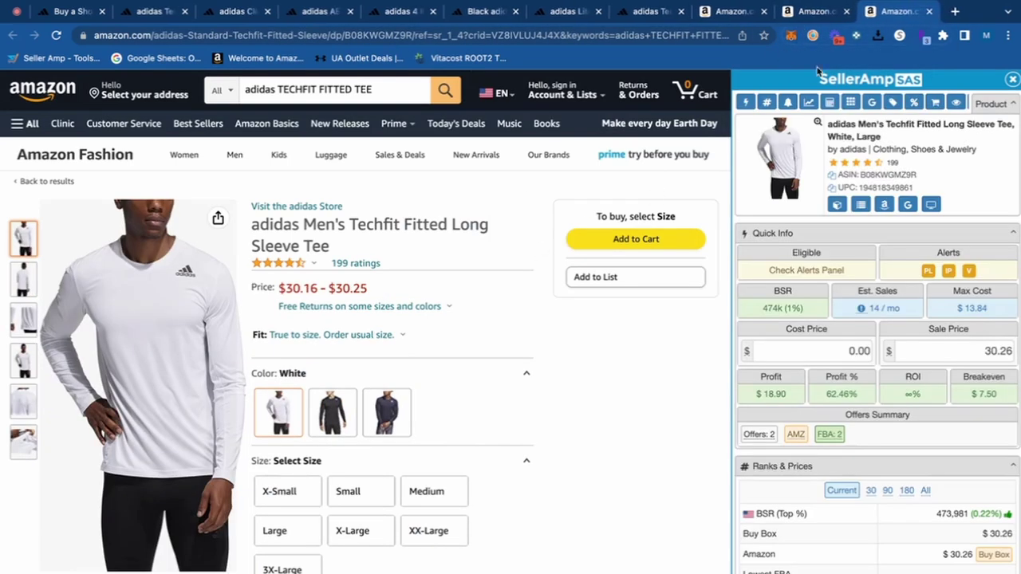
{"action": "left_click", "coordinate": [928, 12]}
{"action": "left_click", "coordinate": [822, 14]}
{"action": "scroll", "coordinate": [761, 164], "scroll_direction": "down", "scroll_amount": 2}
{"action": "scroll", "coordinate": [762, 164], "scroll_direction": "down", "scroll_amount": 3}
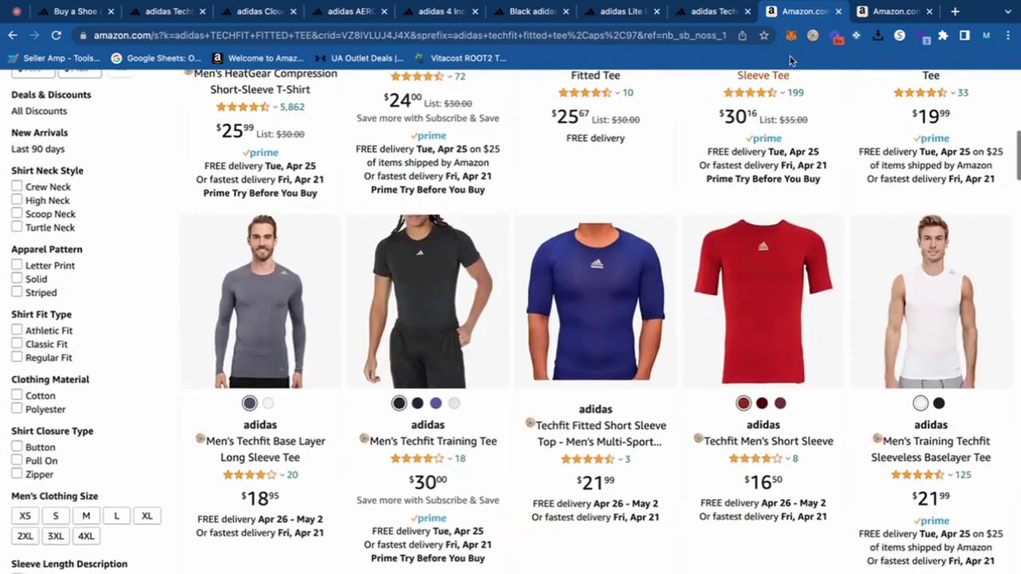
{"action": "left_click", "coordinate": [839, 12]}
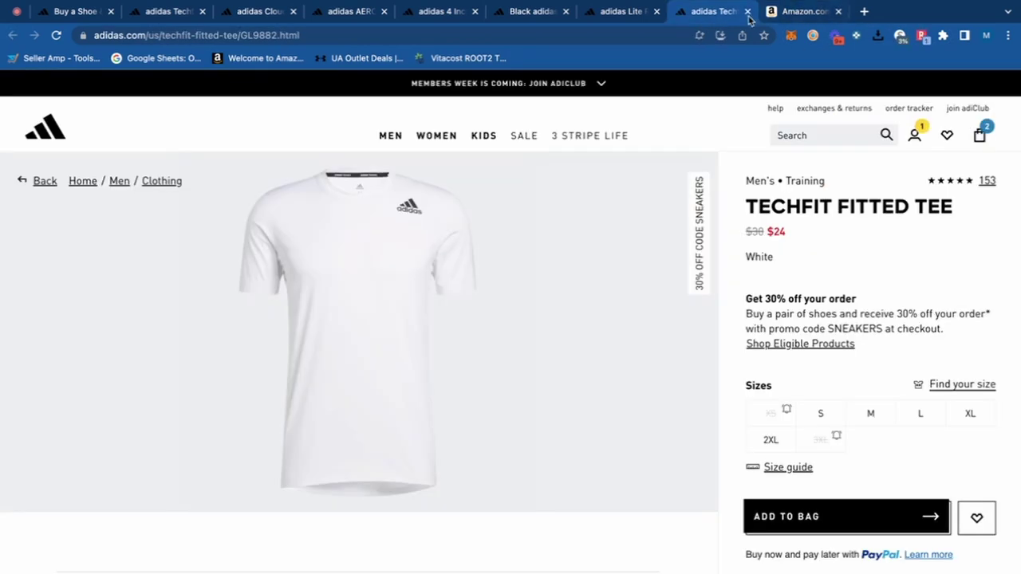
{"action": "left_click", "coordinate": [748, 12]}
Copy the Lite Racer Adapt 4.0 Shoes name from its adidas product page and search Amazon for it
{"action": "left_click", "coordinate": [628, 13]}
{"action": "left_click", "coordinate": [871, 477]}
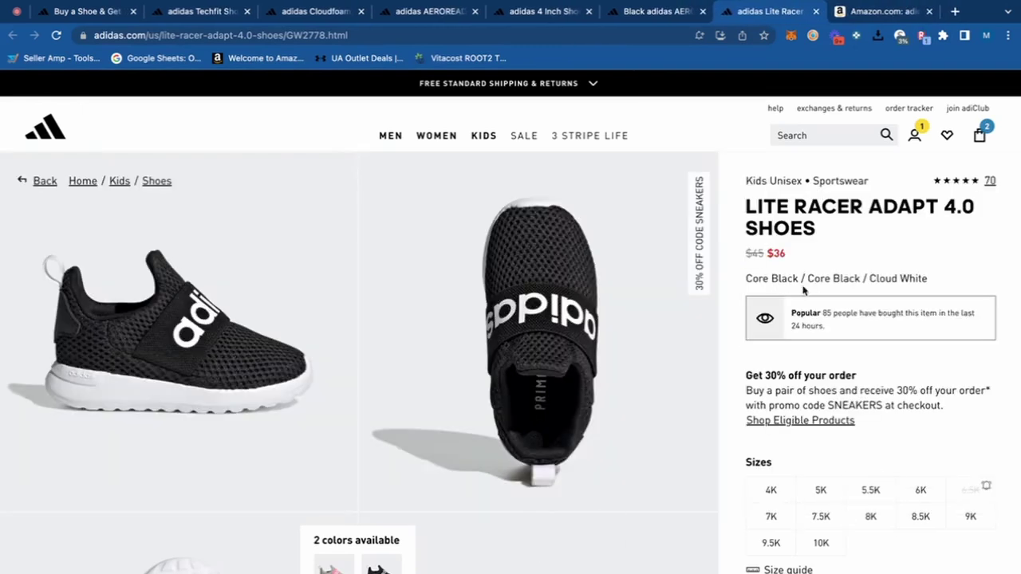
{"action": "left_click_drag", "start_coordinate": [818, 230], "coordinate": [756, 207]}
{"action": "key", "text": "ctrl+c"}
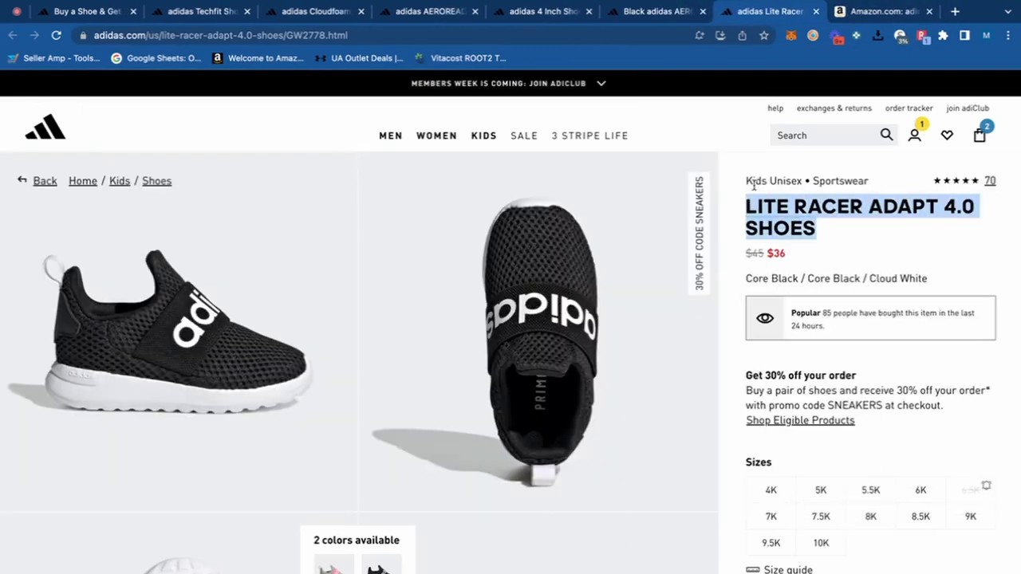
{"action": "left_click", "coordinate": [838, 12]}
{"action": "scroll", "coordinate": [516, 105], "scroll_direction": "up", "scroll_amount": 10}
{"action": "left_click", "coordinate": [353, 96]}
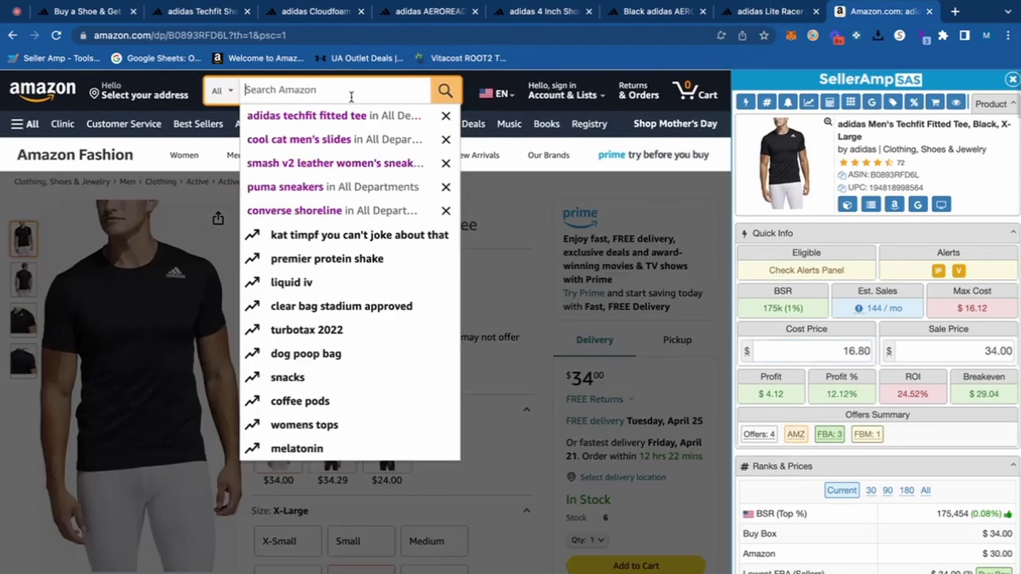
{"action": "key", "text": "ctrl+v"}
{"action": "key", "text": "Return"}
Open the first two unisex-child Lite Racer Adapt 4.0 listings and the men's Lite Racer Adapt 4.0 listing in new tabs
{"action": "scroll", "coordinate": [570, 360], "scroll_direction": "down", "scroll_amount": 3}
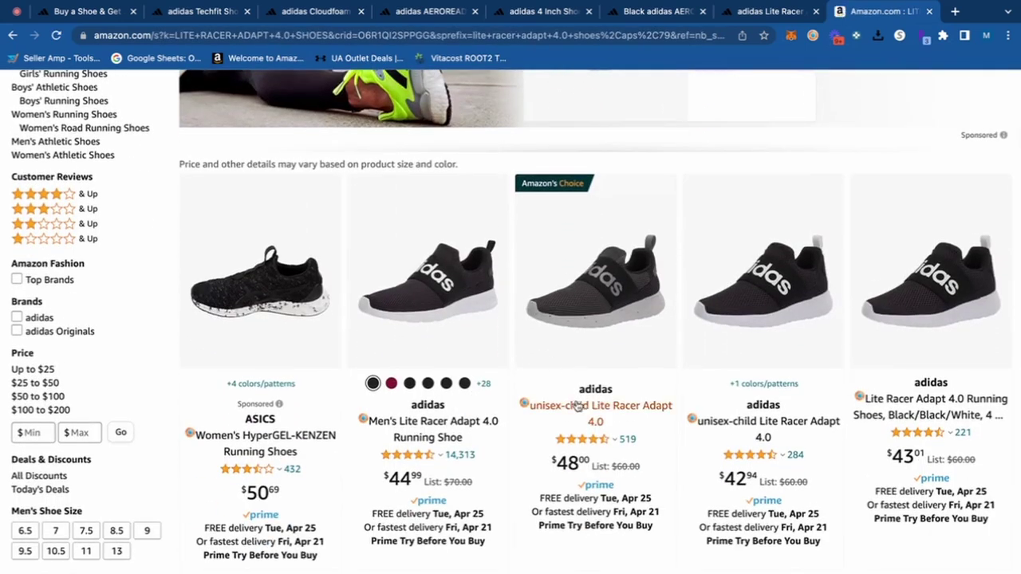
{"action": "right_click", "coordinate": [577, 407]}
{"action": "left_click", "coordinate": [614, 389]}
{"action": "right_click", "coordinate": [778, 408]}
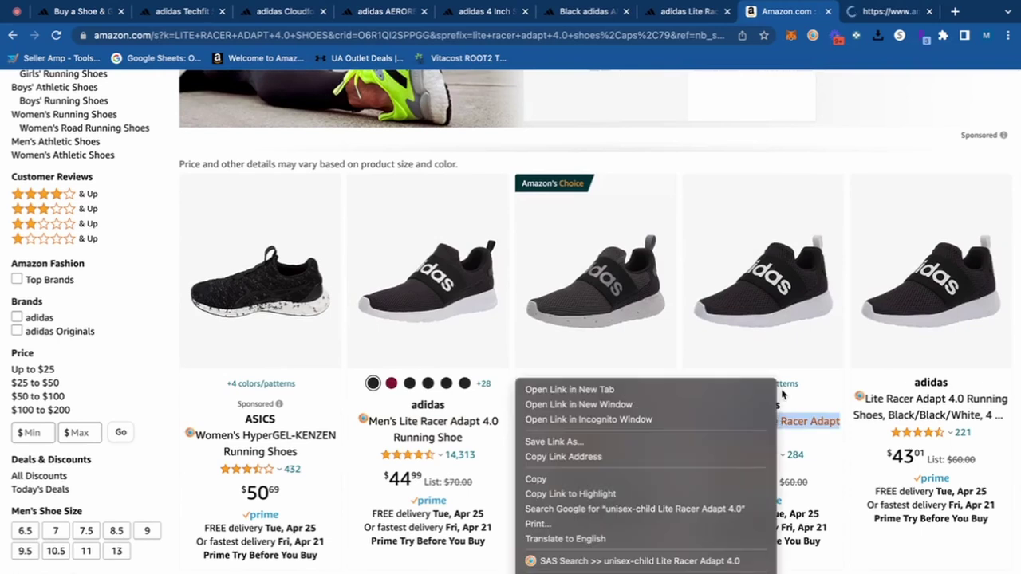
{"action": "left_click", "coordinate": [756, 390]}
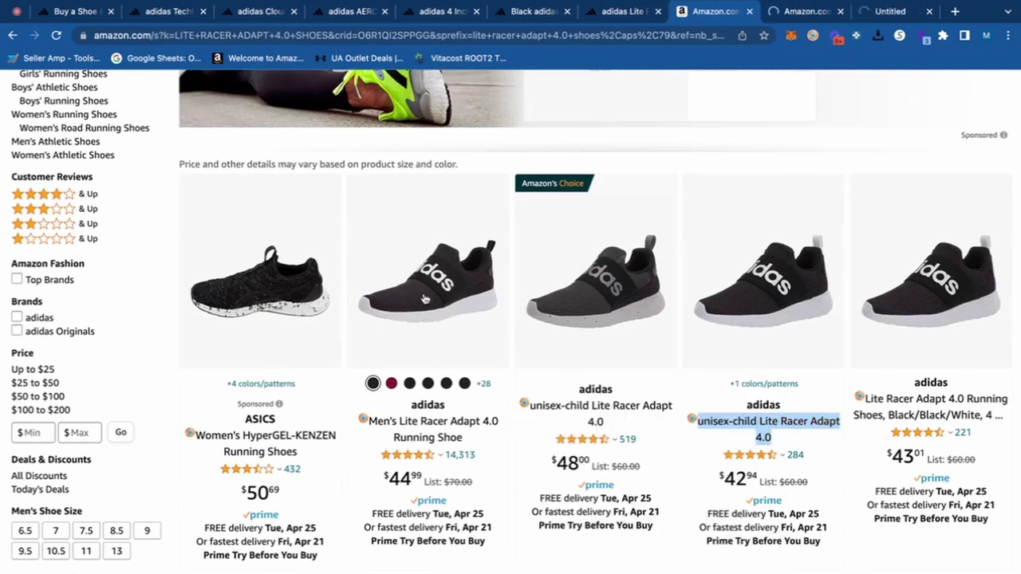
{"action": "right_click", "coordinate": [437, 430]}
{"action": "right_click", "coordinate": [419, 421]}
{"action": "left_click", "coordinate": [445, 390]}
Examine the remaining Lite Racer Adapt 4.0 search results for further matching listings
{"action": "scroll", "coordinate": [445, 390], "scroll_direction": "down", "scroll_amount": 1}
{"action": "scroll", "coordinate": [445, 390], "scroll_direction": "down", "scroll_amount": 10}
{"action": "scroll", "coordinate": [445, 390], "scroll_direction": "down", "scroll_amount": 7}
{"action": "scroll", "coordinate": [445, 389], "scroll_direction": "down", "scroll_amount": 1}
{"action": "scroll", "coordinate": [598, 367], "scroll_direction": "up", "scroll_amount": 2}
{"action": "scroll", "coordinate": [747, 345], "scroll_direction": "down", "scroll_amount": 2}
{"action": "scroll", "coordinate": [747, 346], "scroll_direction": "down", "scroll_amount": 5}
{"action": "scroll", "coordinate": [364, 363], "scroll_direction": "up", "scroll_amount": 15}
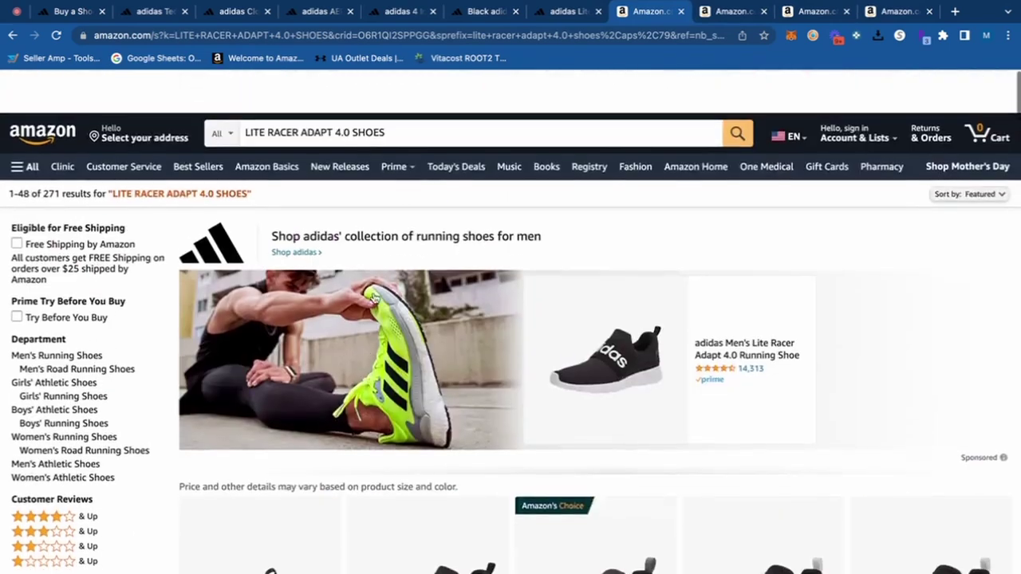
Search Amazon for "LITE RACER ADAPT 4.0 SHOES kids" and open the kids' slip-on listing in White/Sky Rush/Solar Pink
{"action": "left_click", "coordinate": [444, 86]}
{"action": "type", "text": "kids"}
{"action": "key", "text": "Return"}
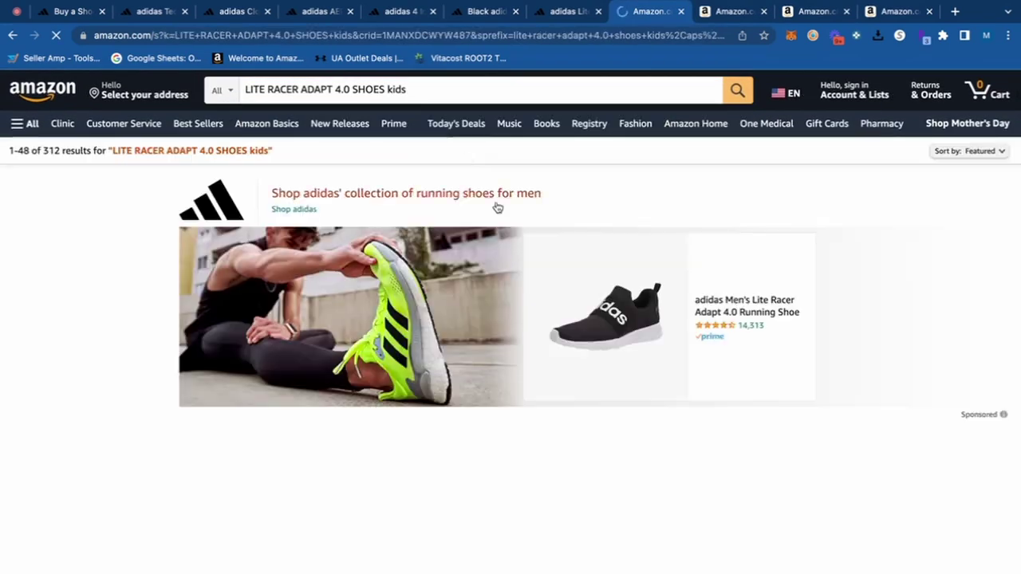
{"action": "scroll", "coordinate": [560, 376], "scroll_direction": "down", "scroll_amount": 3}
{"action": "scroll", "coordinate": [561, 376], "scroll_direction": "down", "scroll_amount": 5}
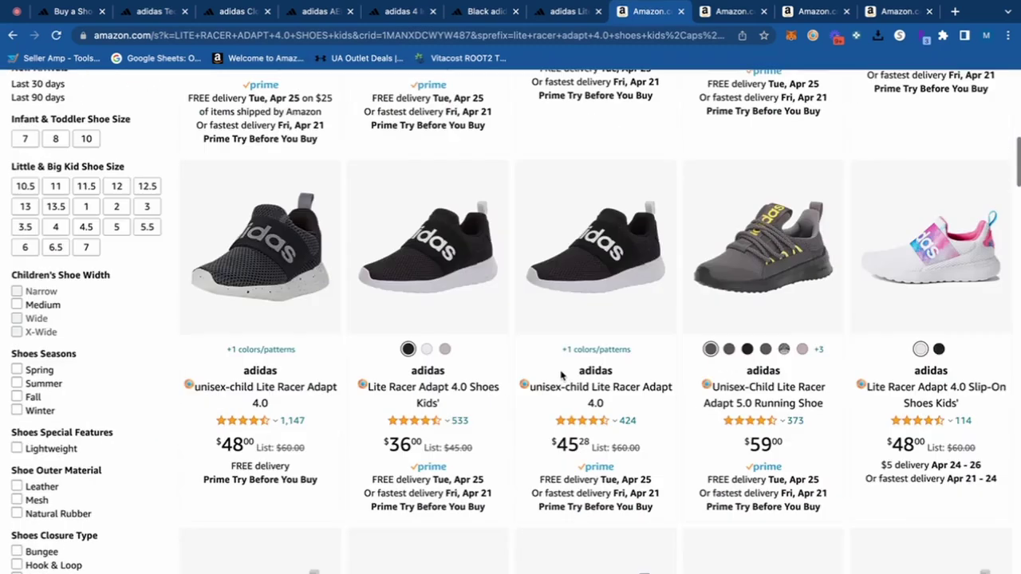
{"action": "scroll", "coordinate": [561, 373], "scroll_direction": "down", "scroll_amount": 2}
{"action": "scroll", "coordinate": [561, 371], "scroll_direction": "up", "scroll_amount": 2}
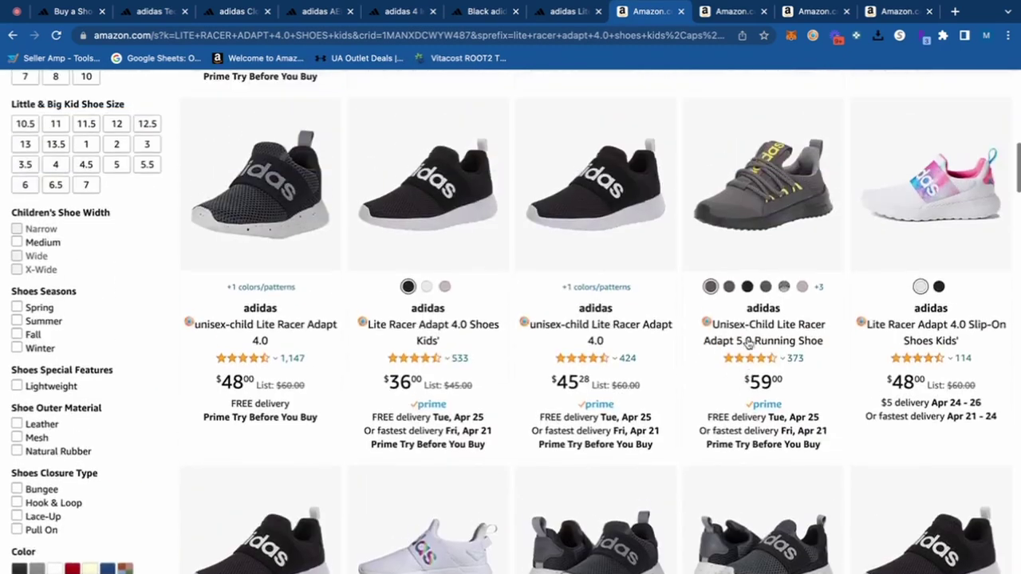
{"action": "left_click", "coordinate": [937, 323]}
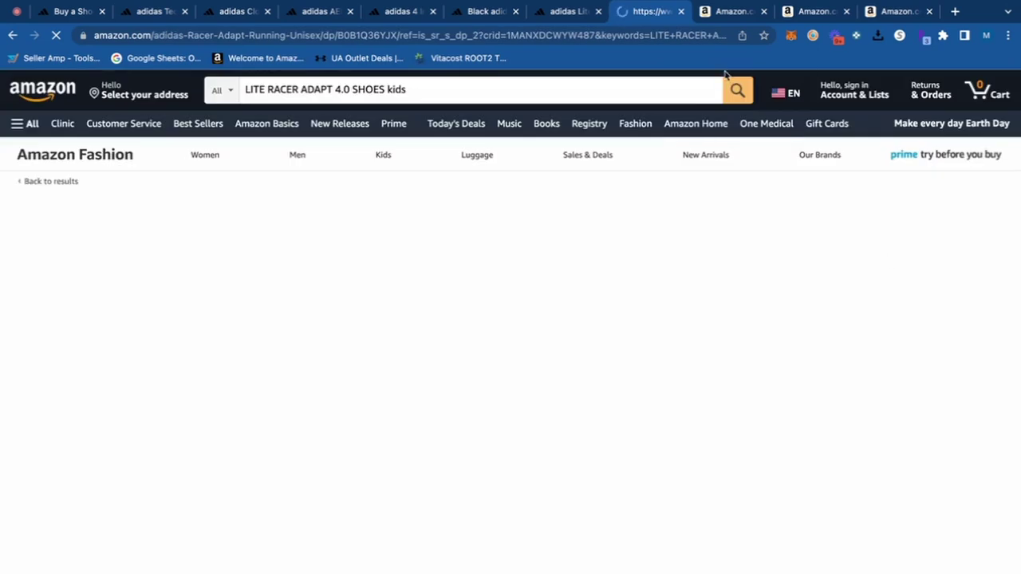
{"action": "left_click", "coordinate": [518, 372]}
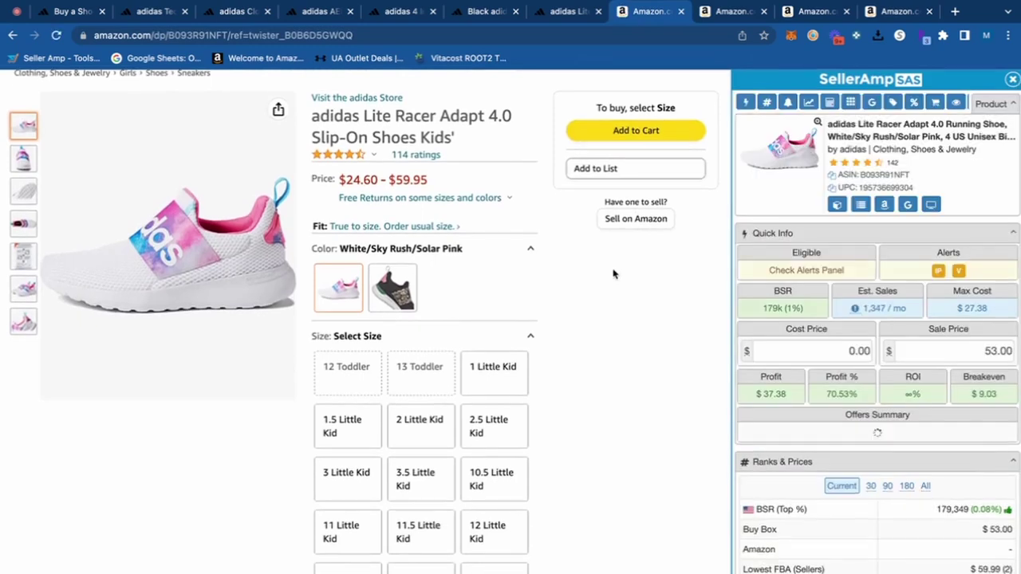
Examine the kids' slip-on listing's title, product details and three-month history of Buy Box price, sales rank and offer count
{"action": "scroll", "coordinate": [588, 298], "scroll_direction": "down", "scroll_amount": 8}
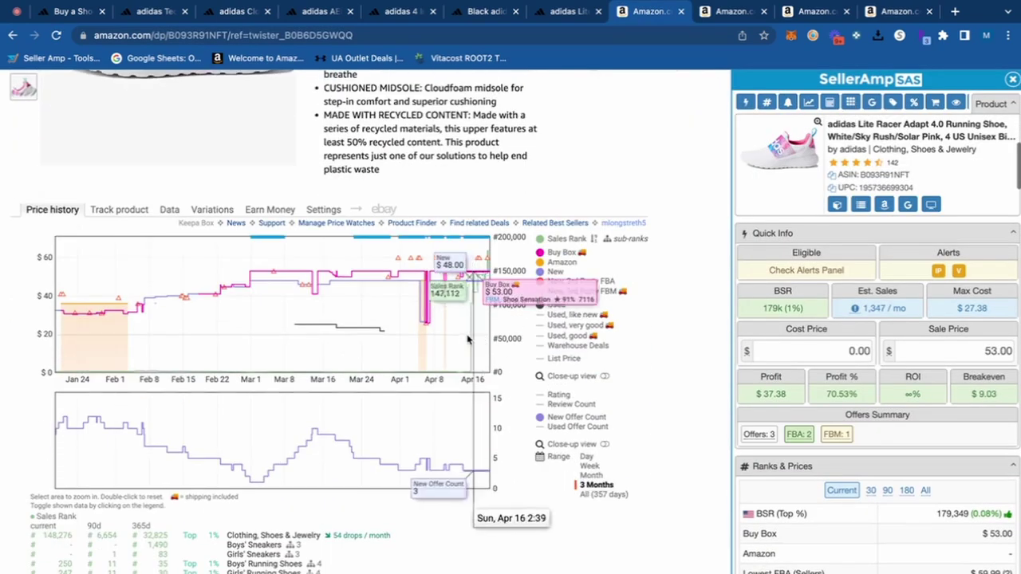
{"action": "scroll", "coordinate": [481, 340], "scroll_direction": "up", "scroll_amount": 5}
{"action": "scroll", "coordinate": [394, 360], "scroll_direction": "down", "scroll_amount": 4}
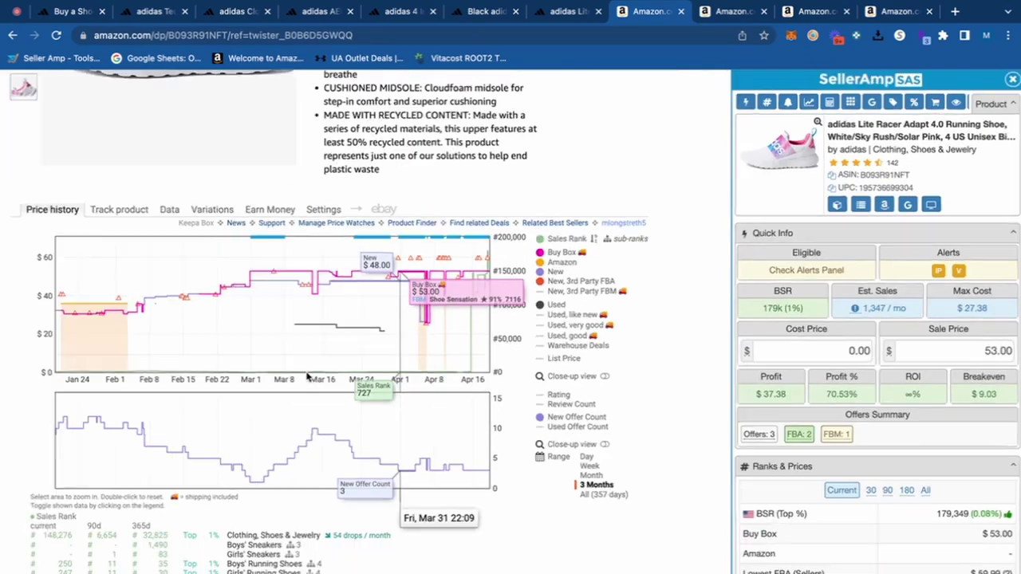
{"action": "scroll", "coordinate": [308, 378], "scroll_direction": "up", "scroll_amount": 10}
{"action": "scroll", "coordinate": [399, 307], "scroll_direction": "down", "scroll_amount": 4}
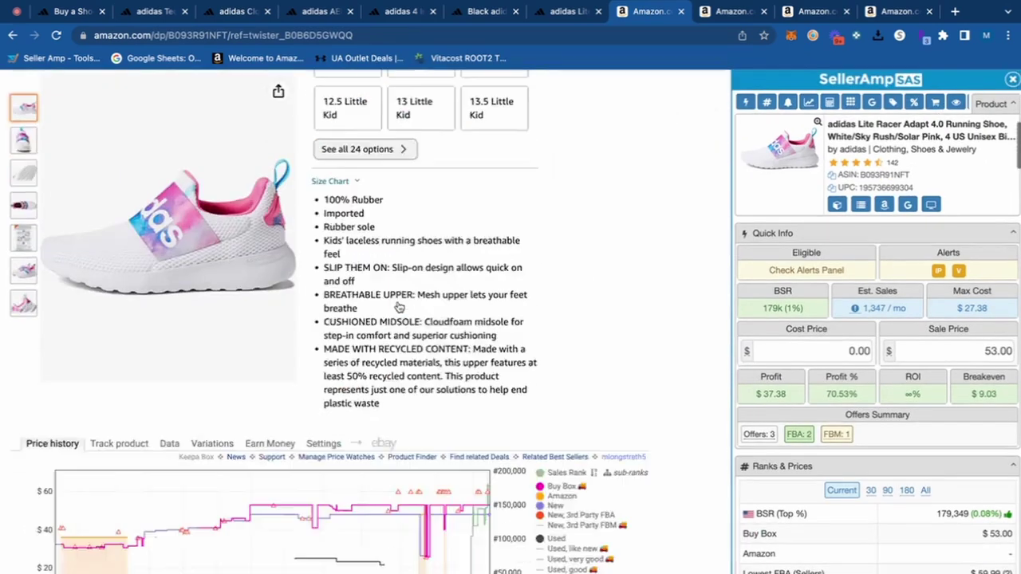
{"action": "scroll", "coordinate": [398, 307], "scroll_direction": "down", "scroll_amount": 8}
{"action": "scroll", "coordinate": [321, 345], "scroll_direction": "up", "scroll_amount": 10}
{"action": "scroll", "coordinate": [321, 345], "scroll_direction": "up", "scroll_amount": 2}
{"action": "left_click_drag", "start_coordinate": [322, 243], "coordinate": [311, 231]}
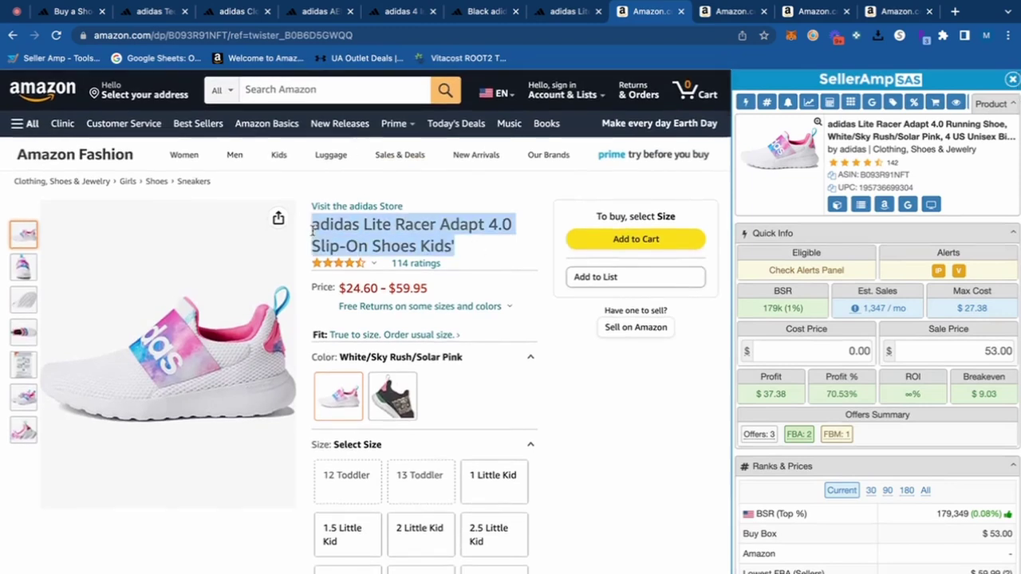
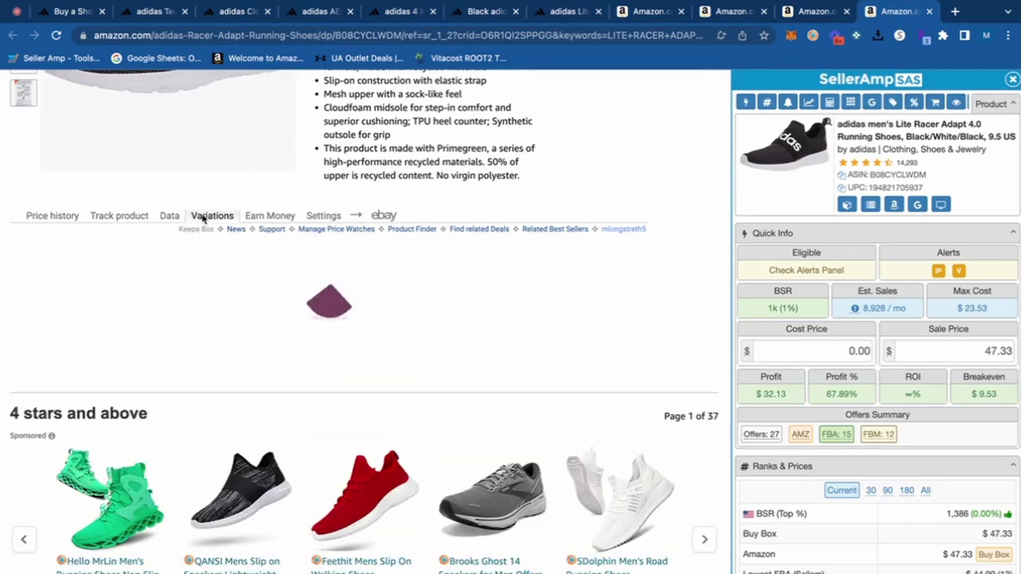
Open the Legend Earth/Black/White, size 11.5 variation from the men's Lite Racer Adapt 4.0 variations list
{"action": "left_click", "coordinate": [822, 11]}
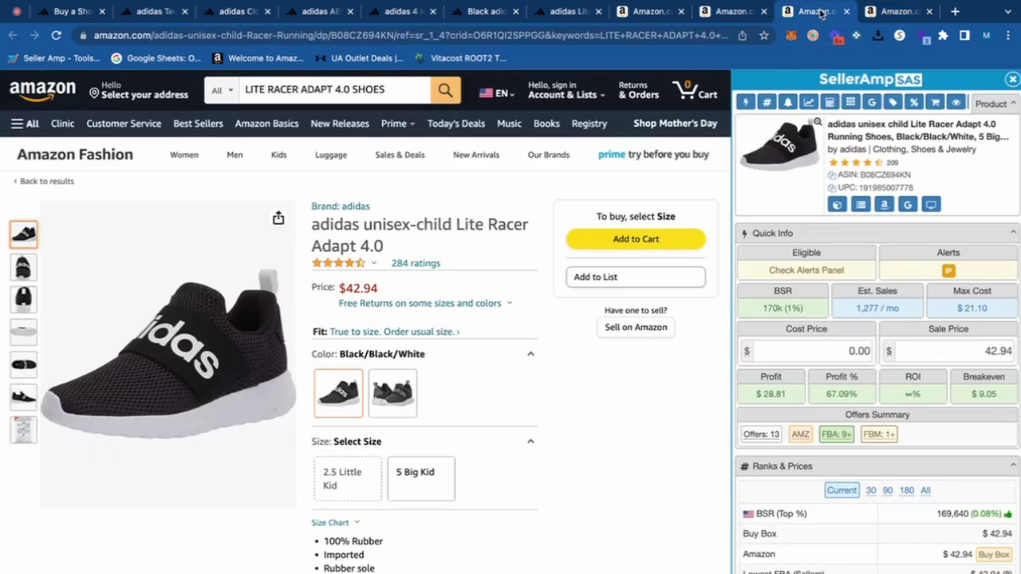
{"action": "left_click", "coordinate": [889, 12]}
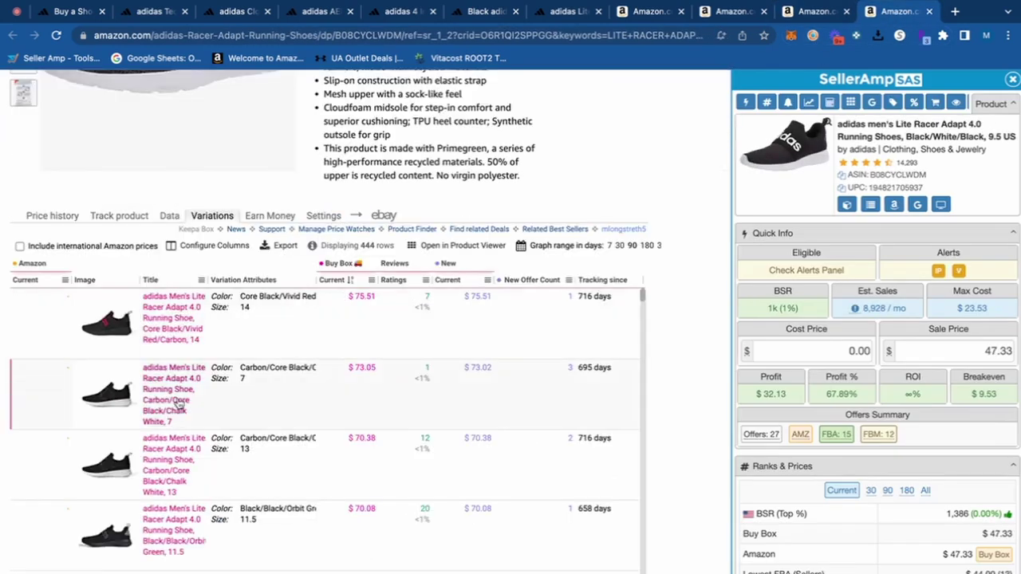
{"action": "scroll", "coordinate": [179, 402], "scroll_direction": "down", "scroll_amount": 1}
{"action": "scroll", "coordinate": [169, 392], "scroll_direction": "down", "scroll_amount": 1}
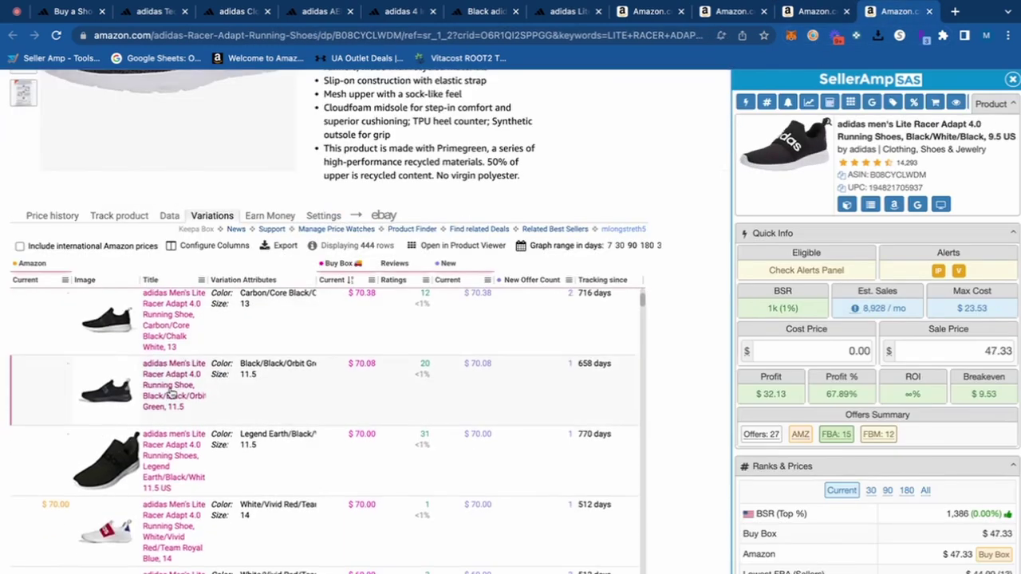
{"action": "left_click", "coordinate": [169, 453]}
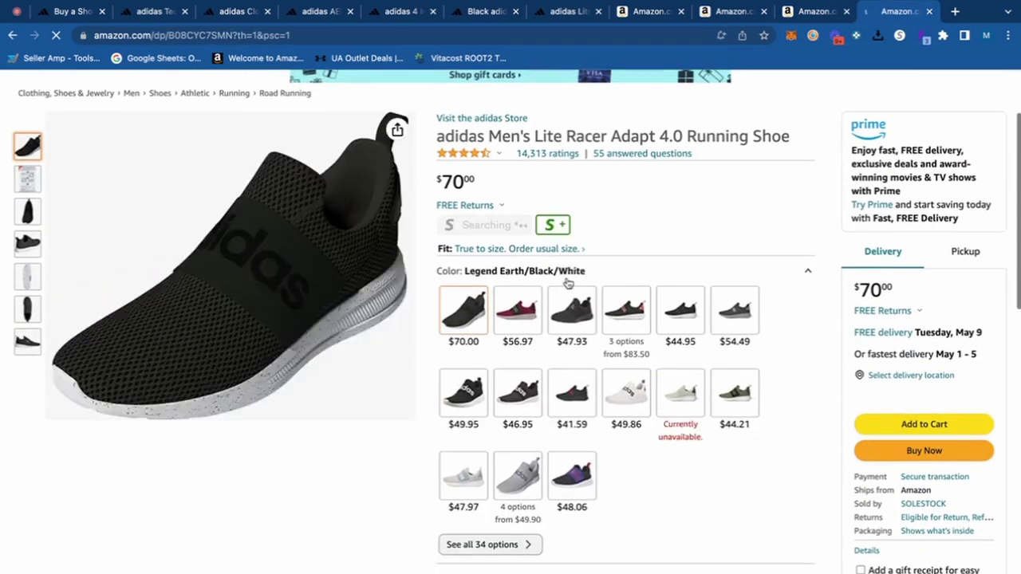
Set the Keepa price history range to Year for the Legend Earth/Black/White, size 11.5 shoe
{"action": "scroll", "coordinate": [566, 283], "scroll_direction": "down", "scroll_amount": 2}
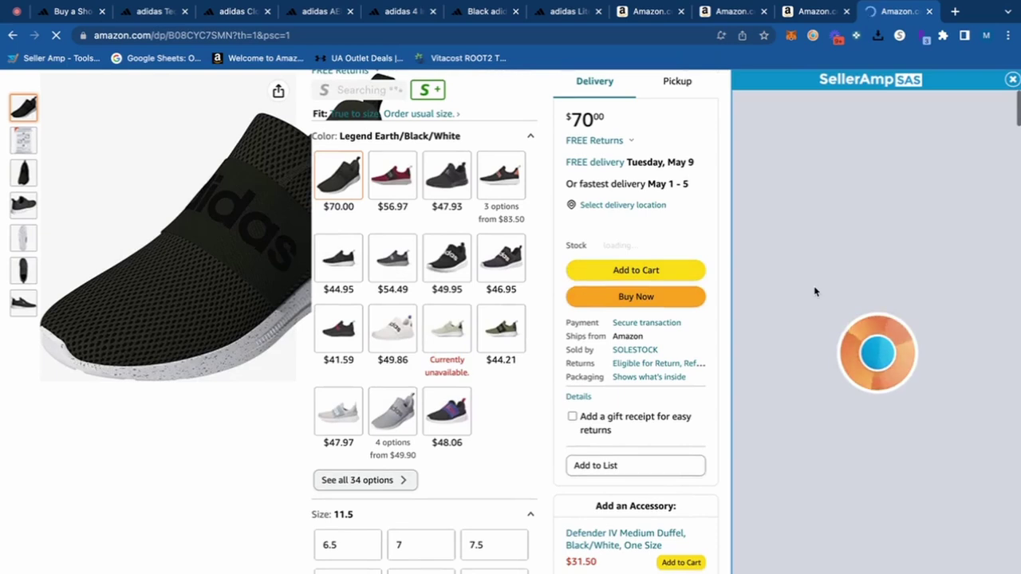
{"action": "scroll", "coordinate": [601, 360], "scroll_direction": "down", "scroll_amount": 8}
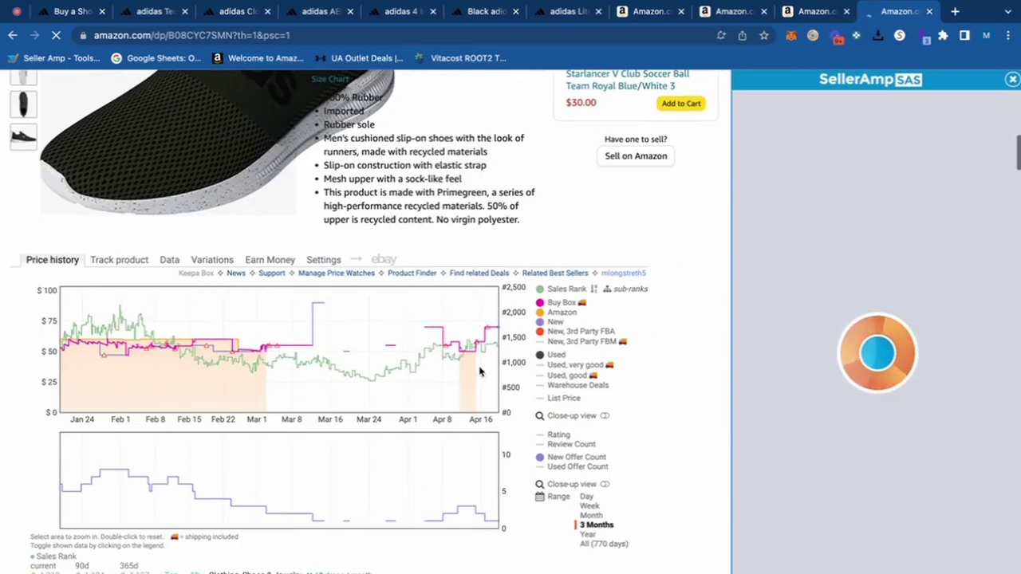
{"action": "left_click", "coordinate": [587, 534]}
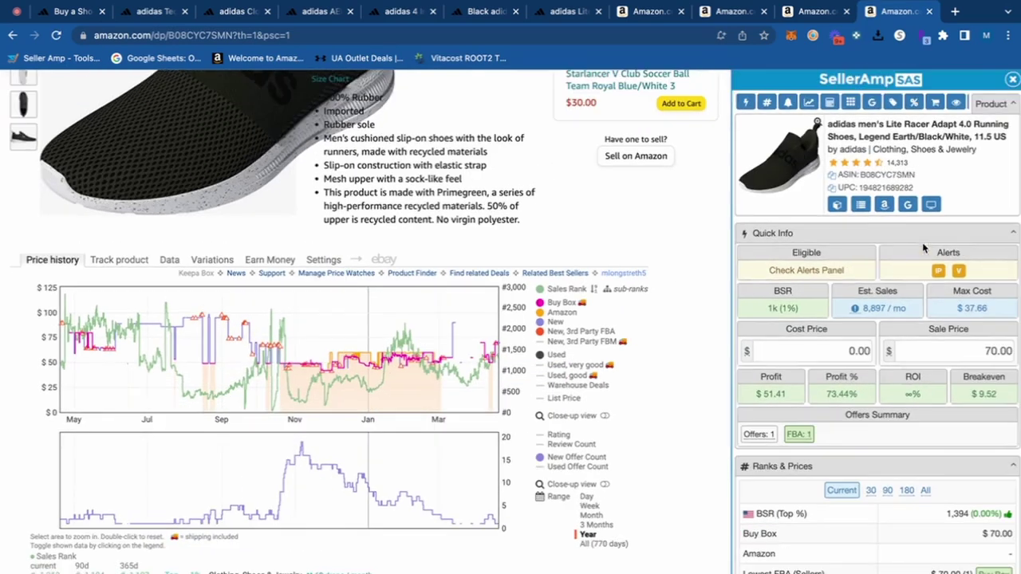
Search Google for the Legend Earth shoe's product title and open Famous Footwear's adidas Men's Lite Racer Adapt 4.0 page, dismissing the cashback pop-up
{"action": "left_click", "coordinate": [907, 205]}
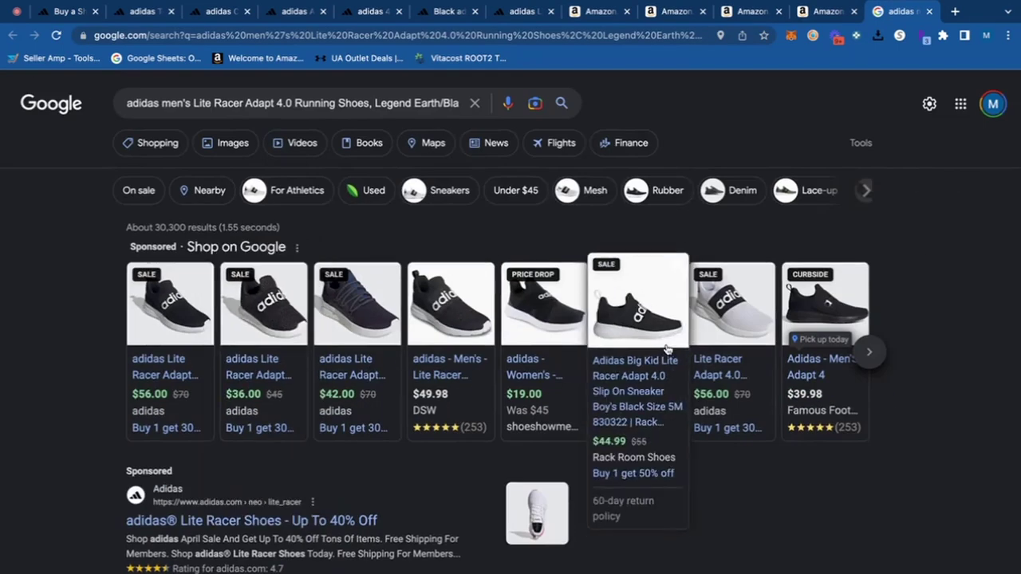
{"action": "left_click", "coordinate": [812, 370]}
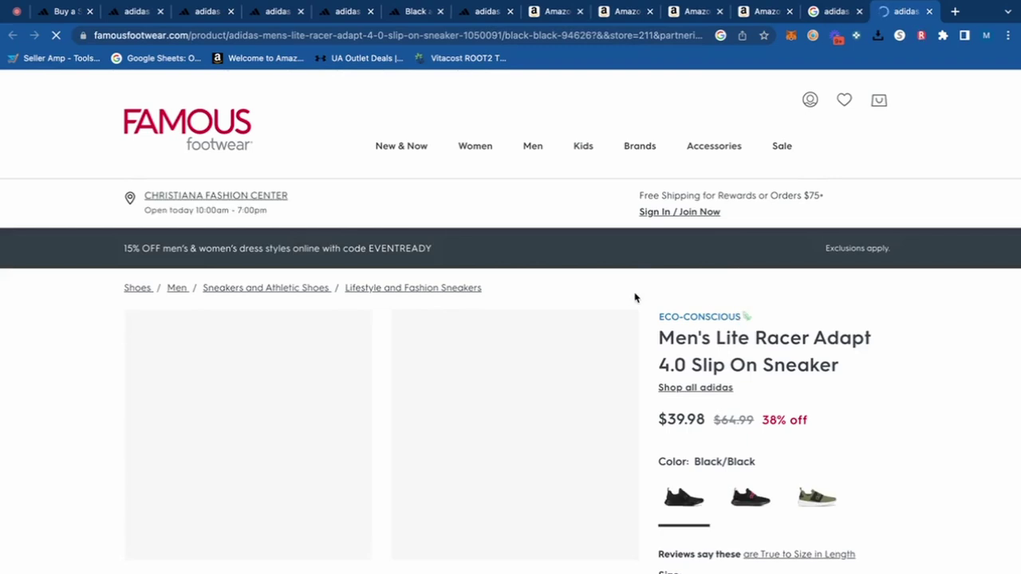
{"action": "scroll", "coordinate": [636, 297], "scroll_direction": "down", "scroll_amount": 1}
{"action": "left_click", "coordinate": [891, 192]}
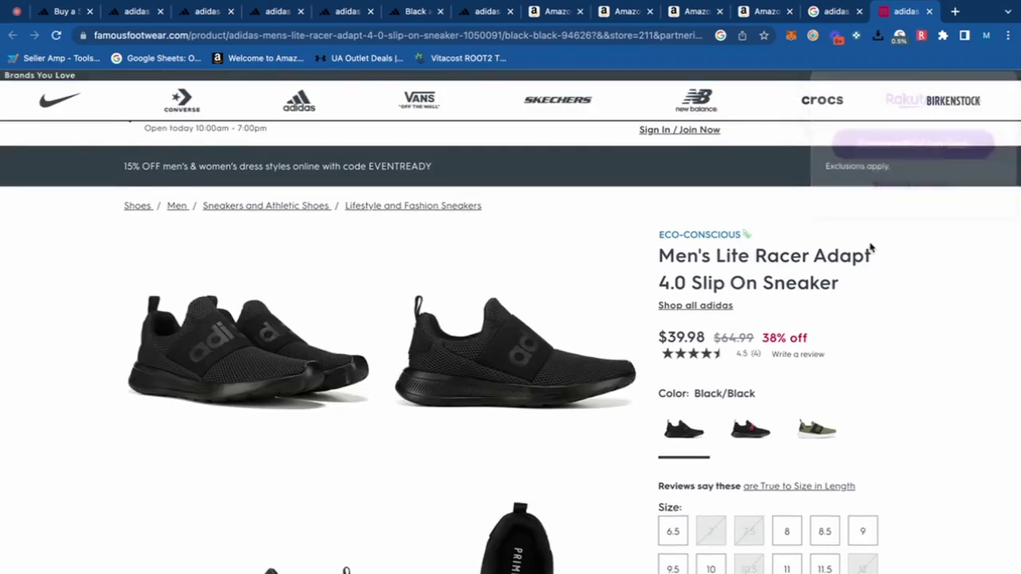
Check Famous Footwear's price, colors and sizes for the shoe, and close the store page and Google results
{"action": "scroll", "coordinate": [868, 247], "scroll_direction": "down", "scroll_amount": 2}
{"action": "scroll", "coordinate": [868, 246], "scroll_direction": "up", "scroll_amount": 3}
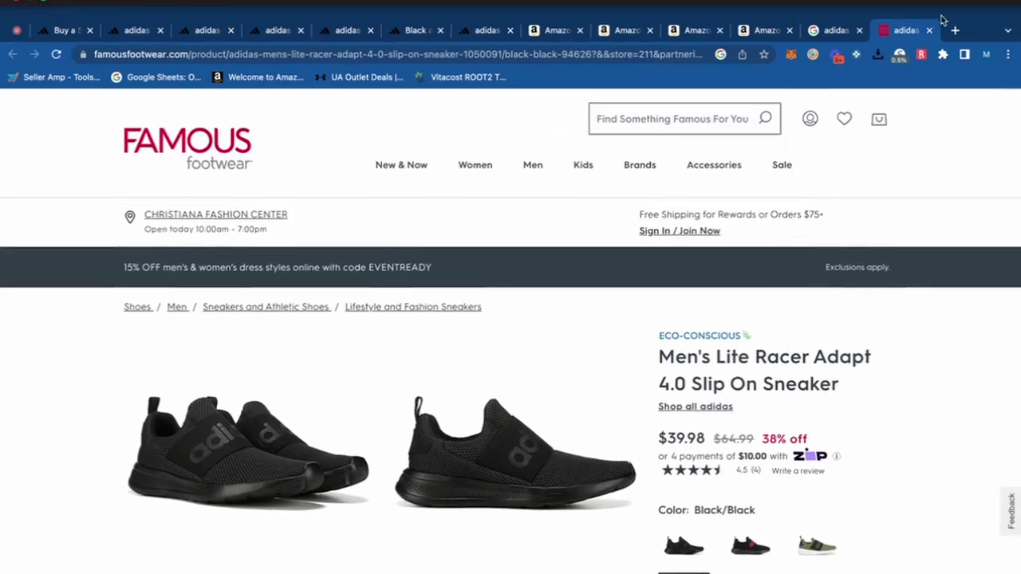
{"action": "left_click", "coordinate": [928, 11]}
{"action": "left_click", "coordinate": [928, 30]}
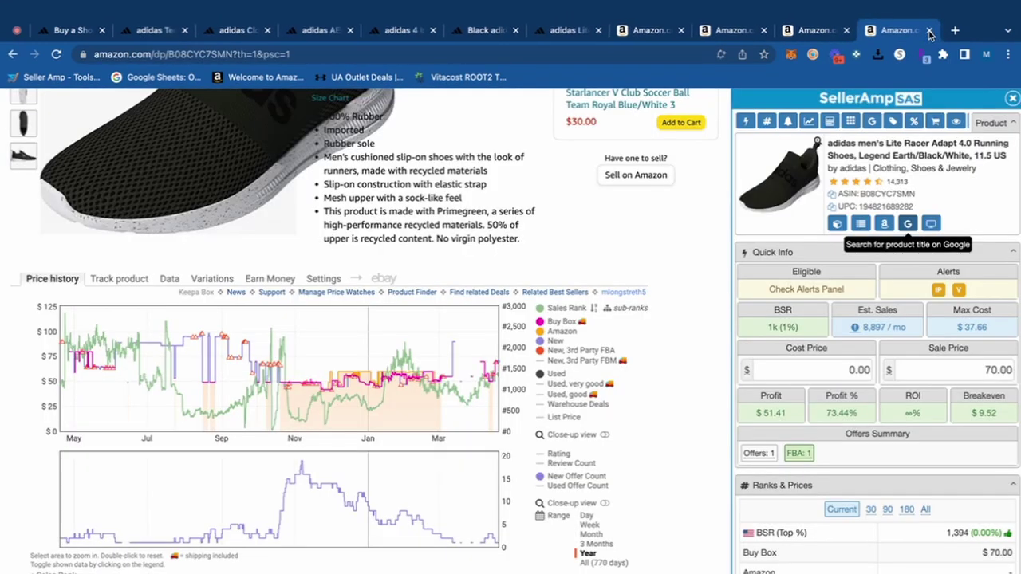
Close the men's Legend Earth listing and display Keepa's variations for the unisex-child Lite Racer Adapt 4.0 in Black/Black/White
{"action": "left_click", "coordinate": [928, 30]}
{"action": "scroll", "coordinate": [576, 319], "scroll_direction": "down", "scroll_amount": 6}
{"action": "scroll", "coordinate": [575, 319], "scroll_direction": "down", "scroll_amount": 1}
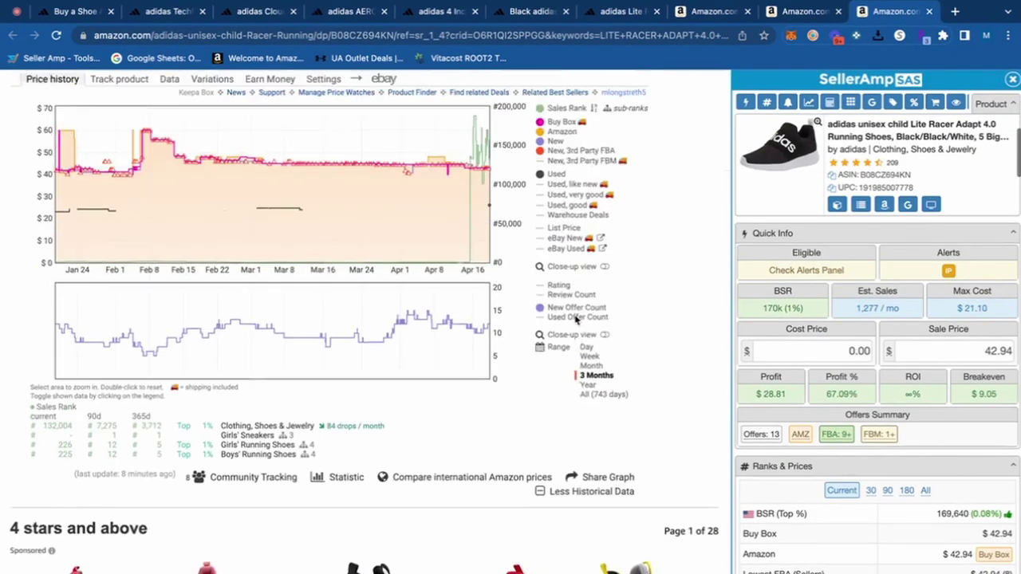
{"action": "scroll", "coordinate": [478, 303], "scroll_direction": "up", "scroll_amount": 1}
{"action": "left_click", "coordinate": [214, 158]}
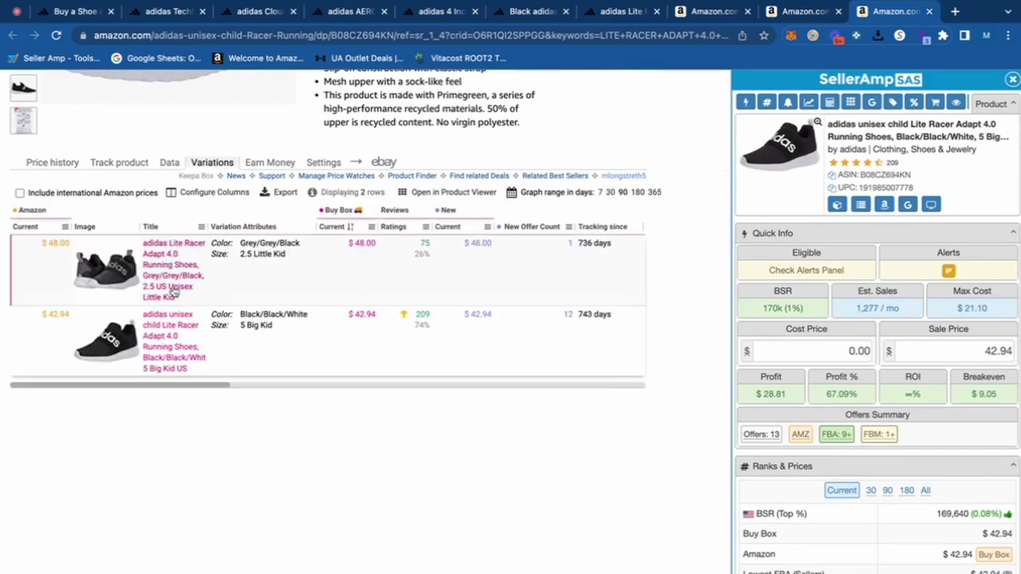
Select size 5K on adidas's kids' Lite Racer Adapt 4.0 page and set the matching Amazon listing's SellerAmp cost price to 25.92
{"action": "left_click", "coordinate": [624, 12]}
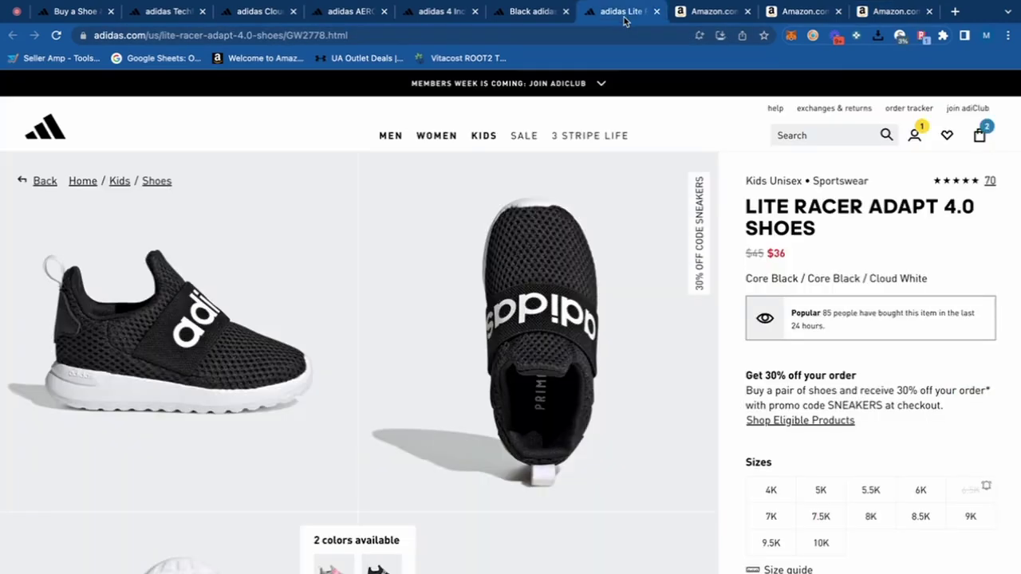
{"action": "scroll", "coordinate": [860, 388], "scroll_direction": "down", "scroll_amount": 3}
{"action": "left_click", "coordinate": [870, 387]}
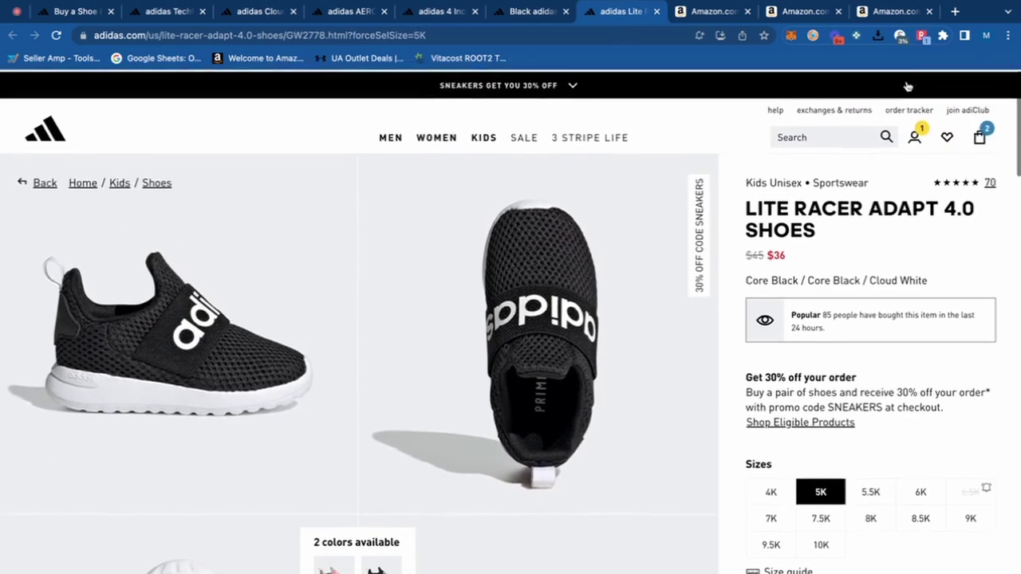
{"action": "left_click", "coordinate": [895, 13]}
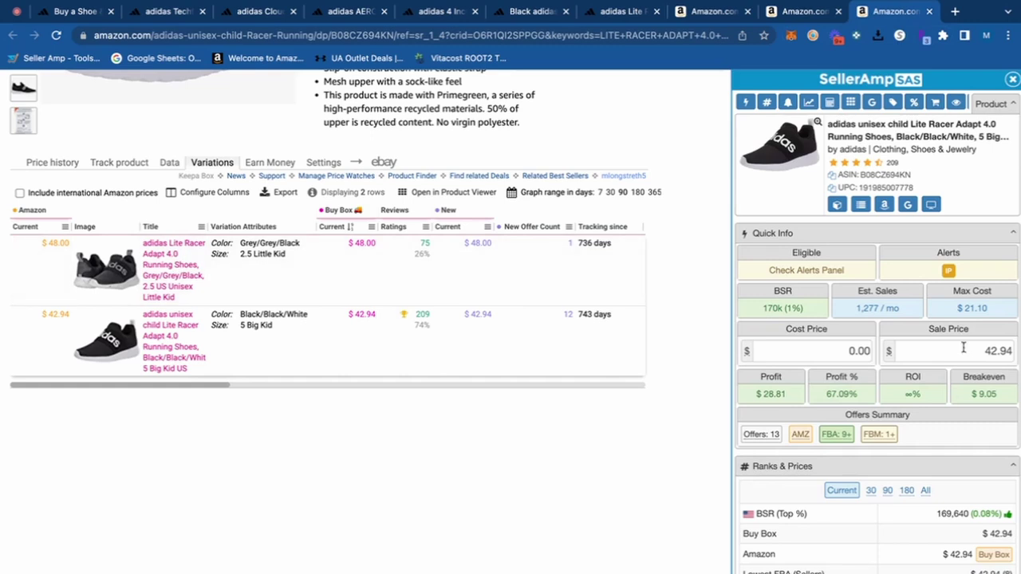
{"action": "type", "text": "36"}
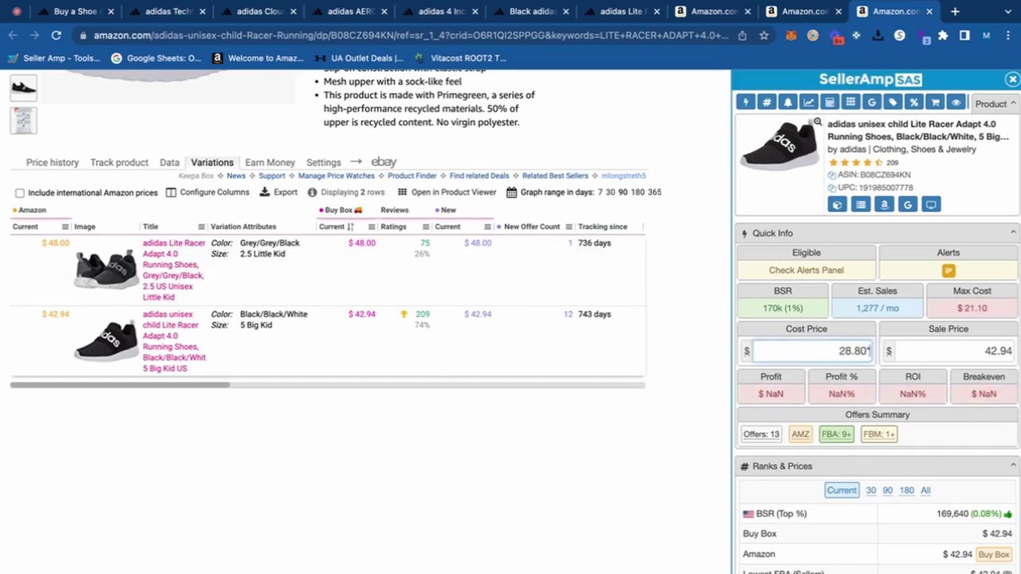
Display Keepa's variations for the Grey/Grey/Black unisex-child Lite Racer Adapt 4.0 and compare the listing with adidas's product page
{"action": "left_click", "coordinate": [835, 15]}
{"action": "scroll", "coordinate": [587, 338], "scroll_direction": "down", "scroll_amount": 6}
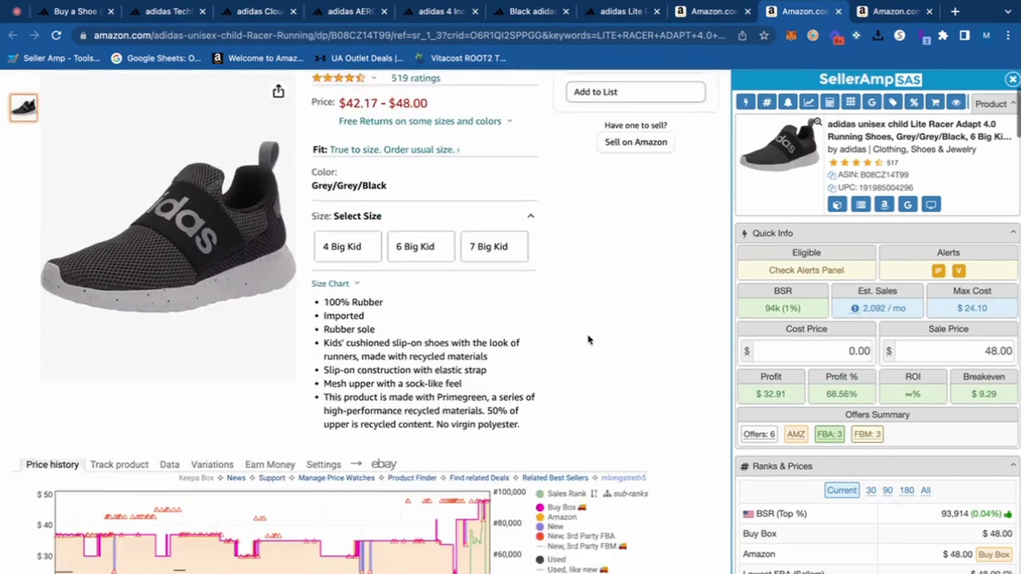
{"action": "scroll", "coordinate": [587, 338], "scroll_direction": "up", "scroll_amount": 2}
{"action": "left_click", "coordinate": [224, 266]}
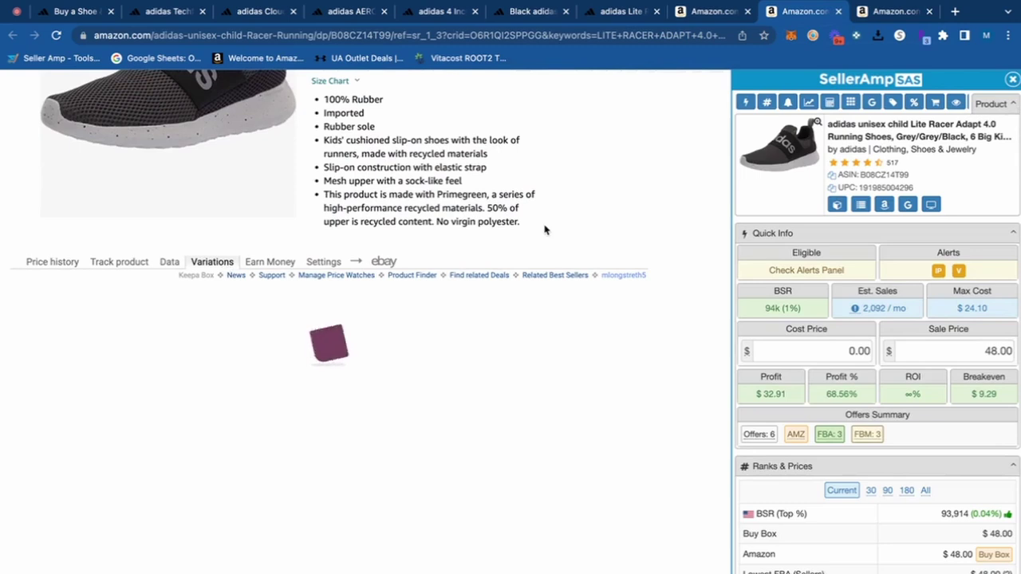
{"action": "scroll", "coordinate": [545, 230], "scroll_direction": "up", "scroll_amount": 2}
{"action": "left_click", "coordinate": [613, 14]}
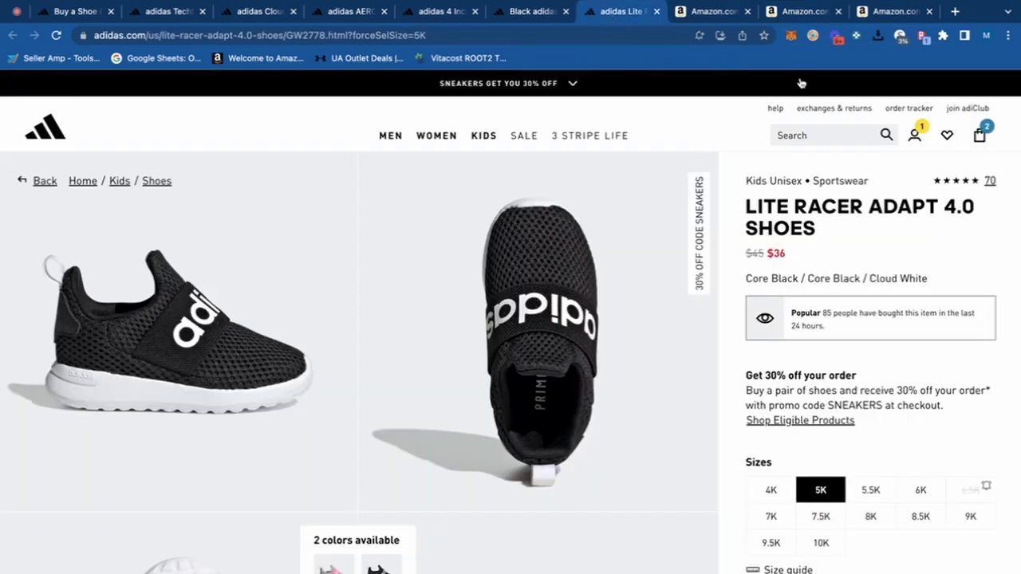
{"action": "left_click", "coordinate": [804, 13]}
{"action": "scroll", "coordinate": [185, 375], "scroll_direction": "down", "scroll_amount": 1}
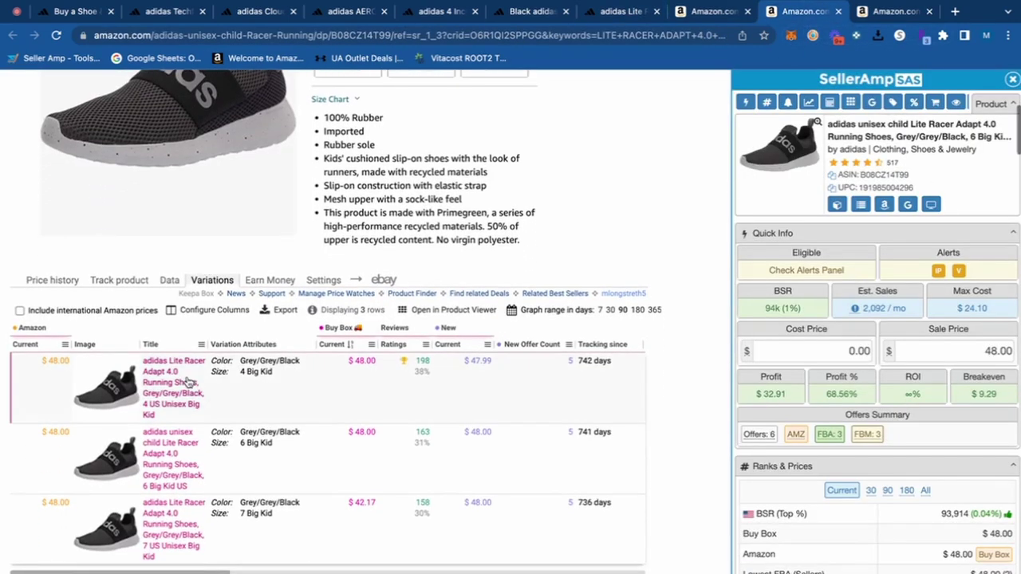
Open the Grey/Grey/Black, 4 Big Kid variation and examine its Keepa price history
{"action": "left_click", "coordinate": [185, 384]}
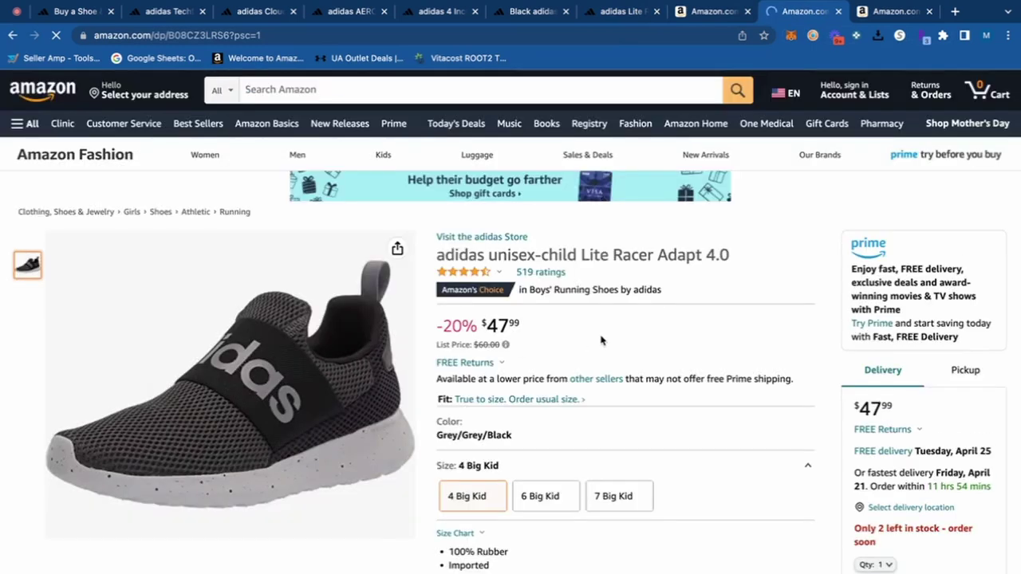
{"action": "scroll", "coordinate": [654, 335], "scroll_direction": "down", "scroll_amount": 5}
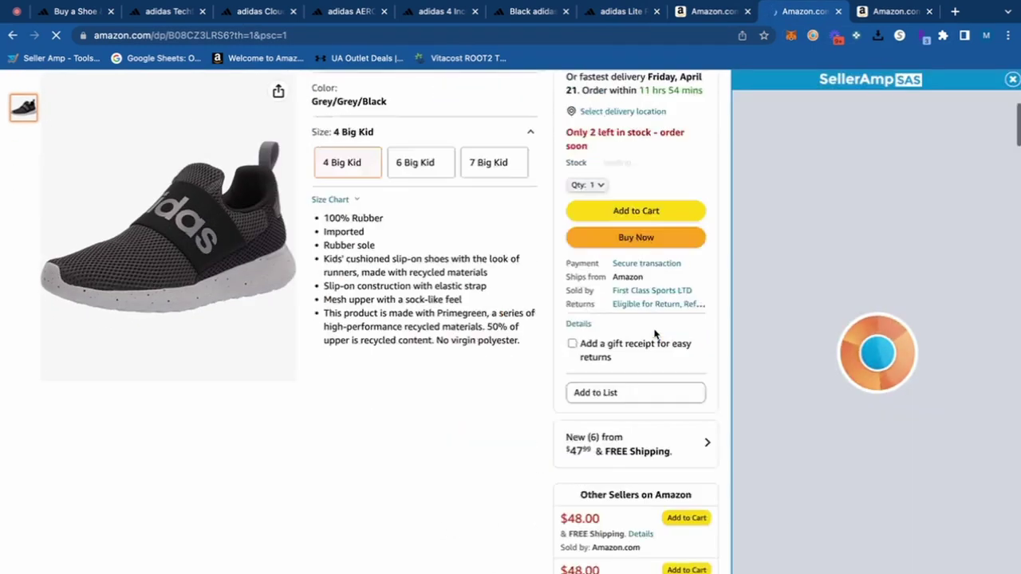
{"action": "scroll", "coordinate": [654, 333], "scroll_direction": "down", "scroll_amount": 6}
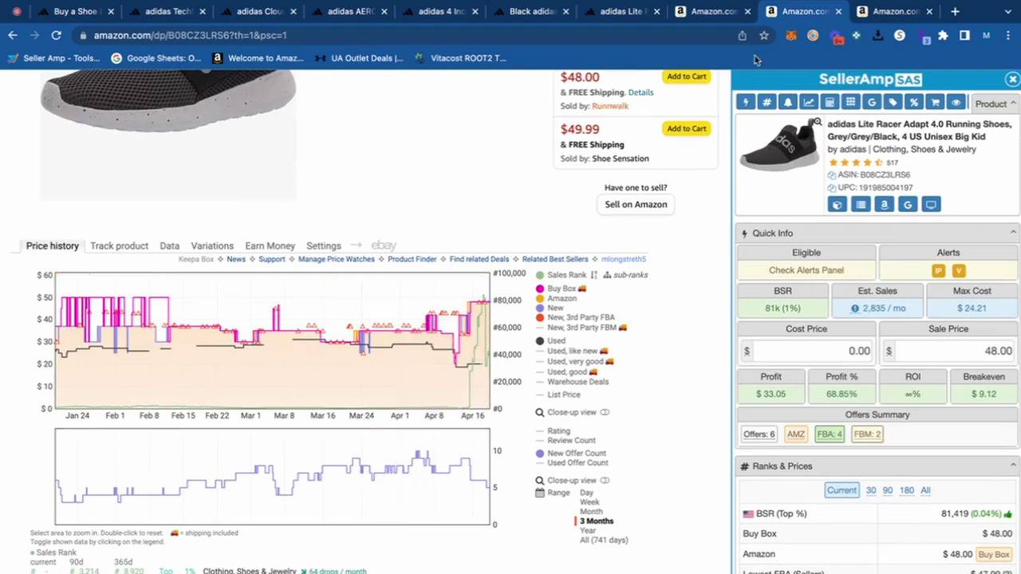
Close the Grey/Grey/Black listing, the other leftover Amazon page and adidas's Lite Racer Adapt 4.0 page
{"action": "left_click", "coordinate": [837, 11]}
{"action": "key", "text": "ctrl+w"}
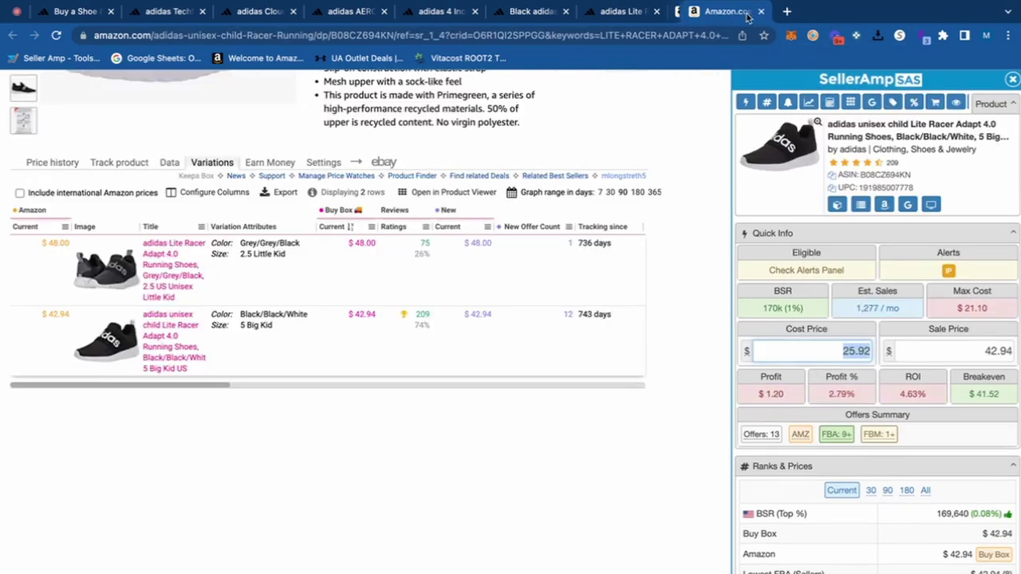
{"action": "left_click", "coordinate": [619, 12]}
{"action": "left_click", "coordinate": [657, 12]}
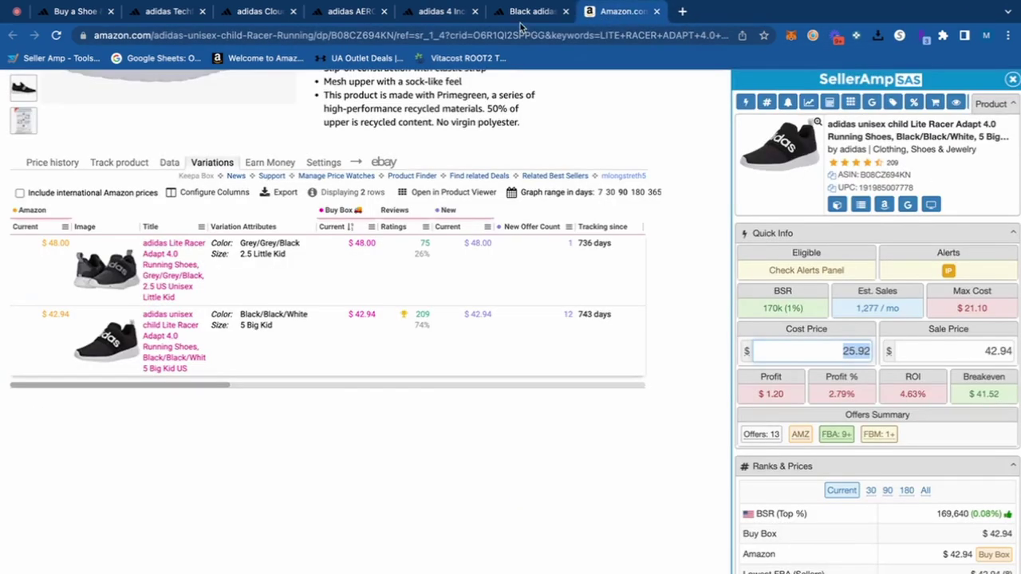
Copy the title "AEROREADY DESIGNED TO MOVE WOVEN SPORT SHORTS" from adidas's product page and search Amazon for it
{"action": "left_click", "coordinate": [526, 12]}
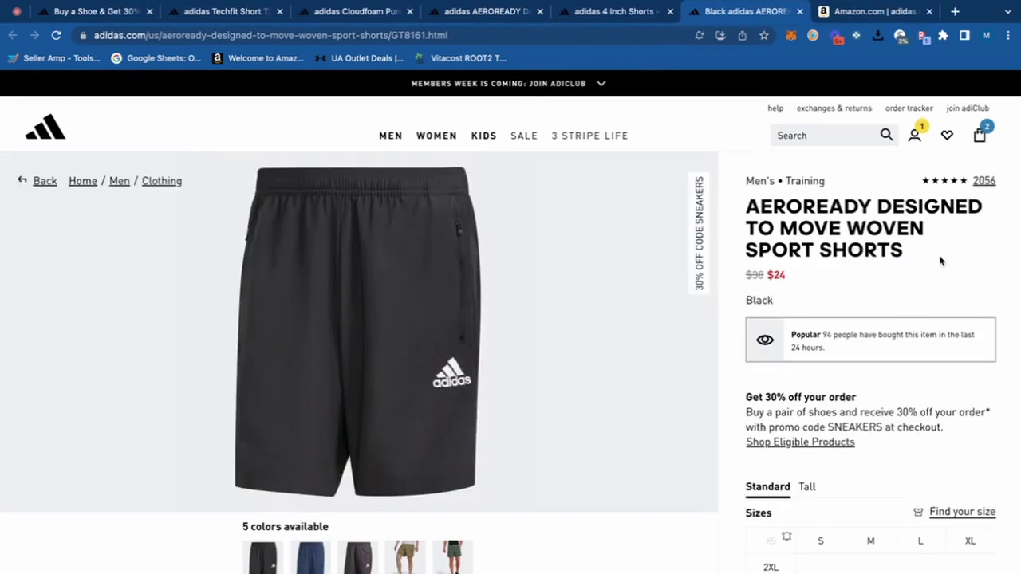
{"action": "left_click_drag", "start_coordinate": [941, 260], "coordinate": [747, 208]}
{"action": "key", "text": "super+c"}
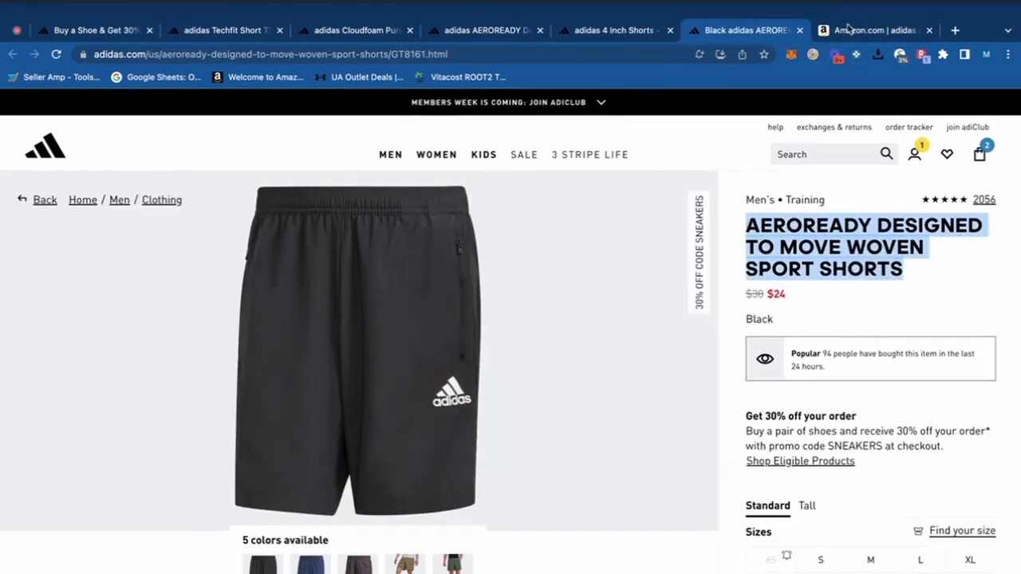
{"action": "left_click", "coordinate": [850, 12]}
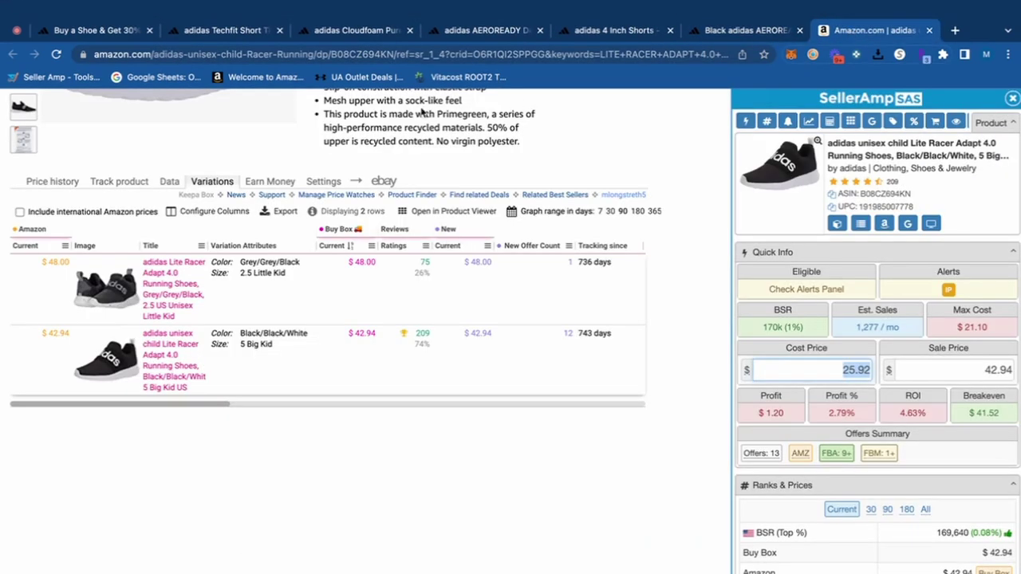
{"action": "scroll", "coordinate": [391, 159], "scroll_direction": "up", "scroll_amount": 10}
{"action": "left_click", "coordinate": [390, 89]}
{"action": "key", "text": "super+v"}
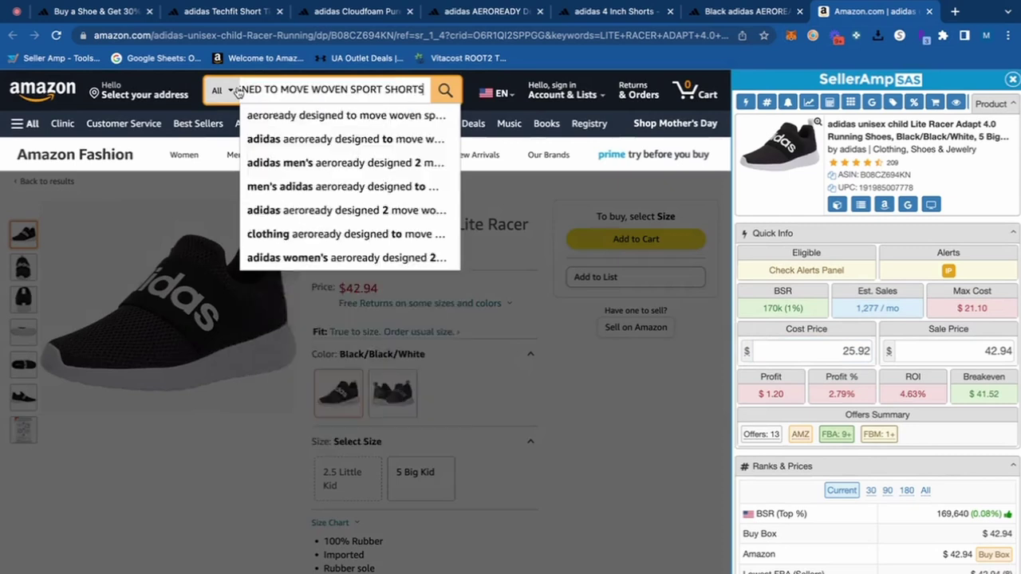
{"action": "key", "text": "Return"}
{"action": "scroll", "coordinate": [537, 358], "scroll_direction": "down", "scroll_amount": 3}
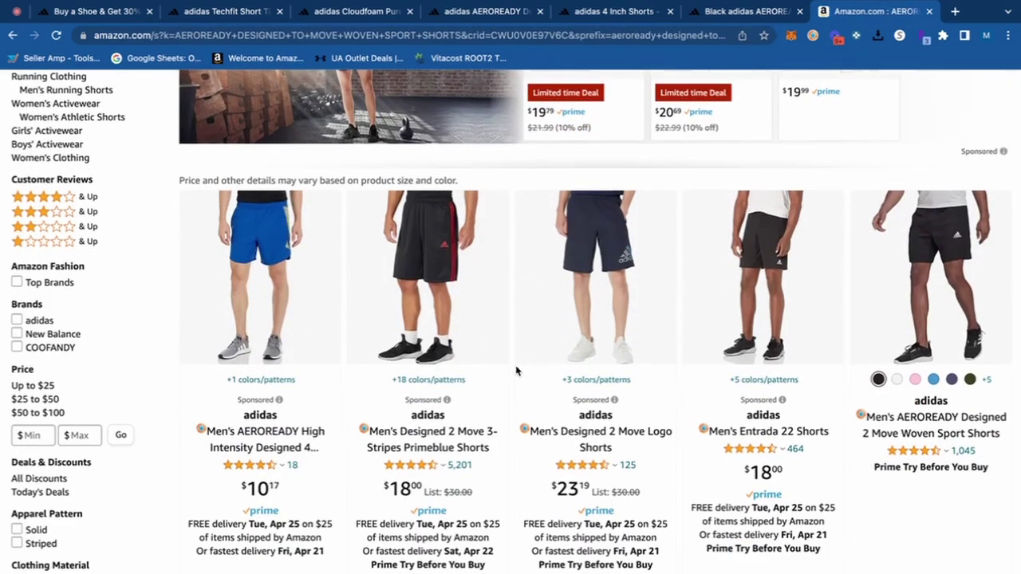
Open the Men's AEROREADY Designed 2 Move Woven Sport Shorts and Designed 2 Move 3-Stripes Primeblue Shorts results in separate new tabs
{"action": "right_click", "coordinate": [921, 423]}
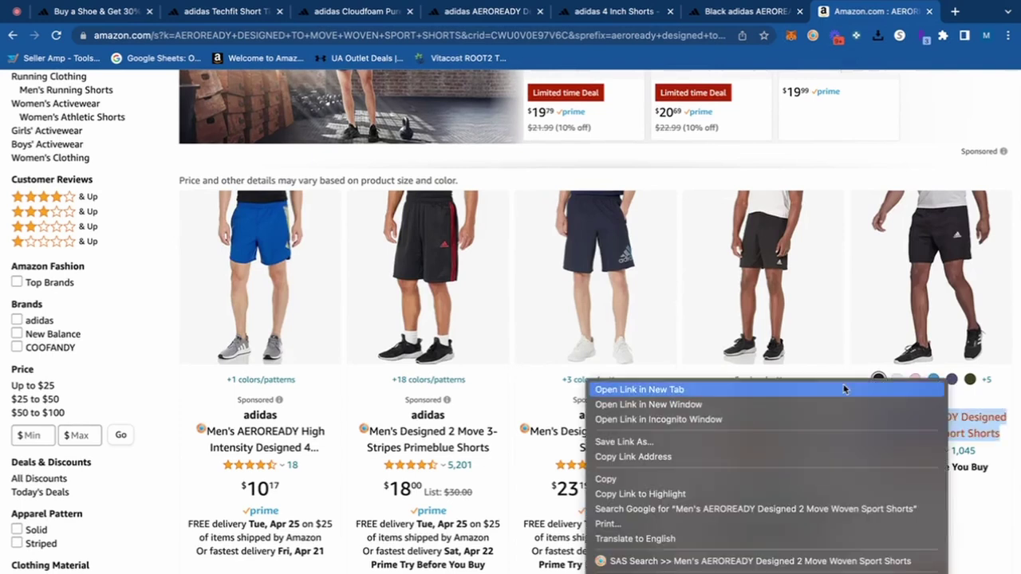
{"action": "left_click", "coordinate": [638, 387]}
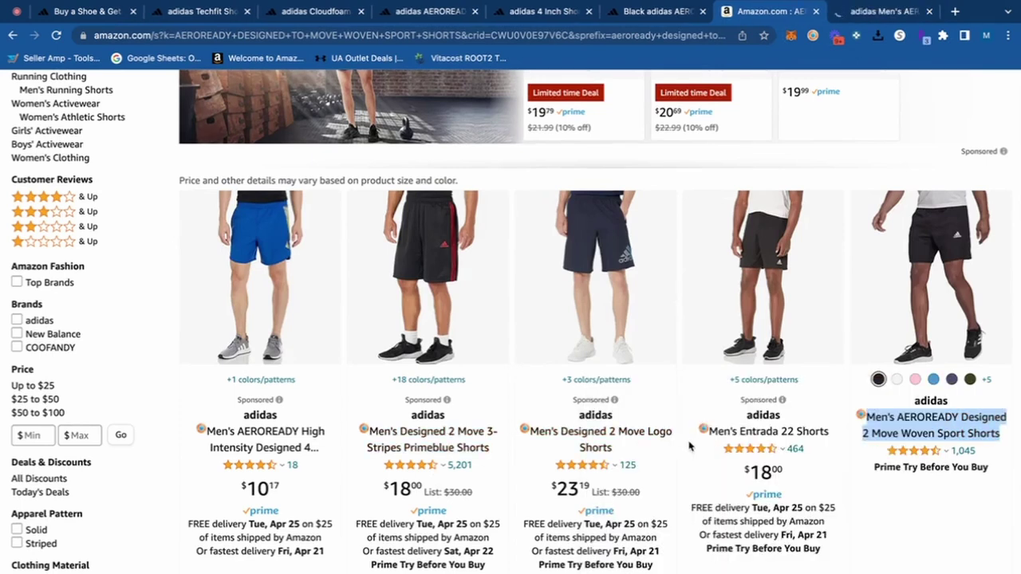
{"action": "scroll", "coordinate": [690, 447], "scroll_direction": "down", "scroll_amount": 4}
{"action": "right_click", "coordinate": [466, 468]}
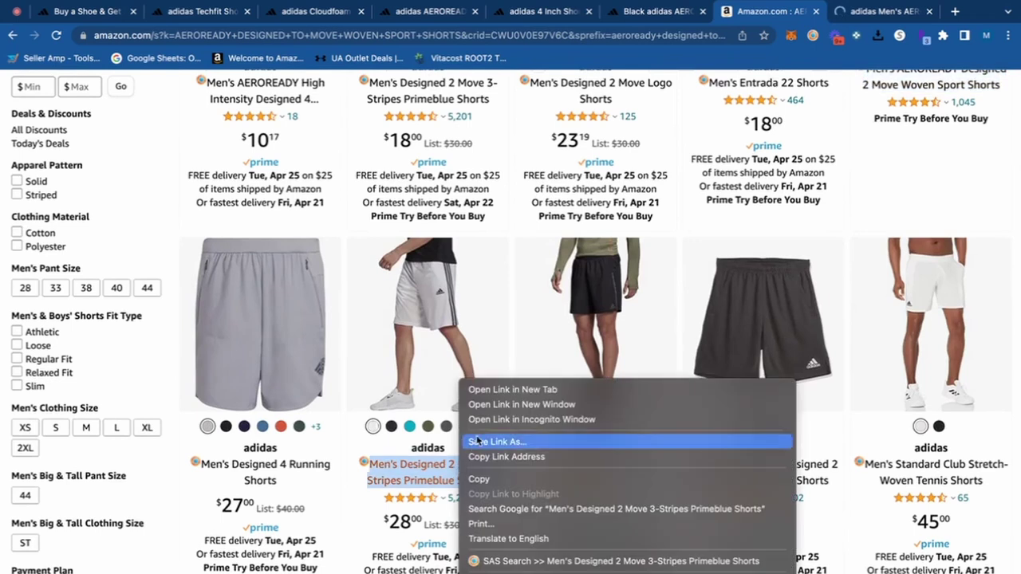
{"action": "left_click", "coordinate": [485, 389]}
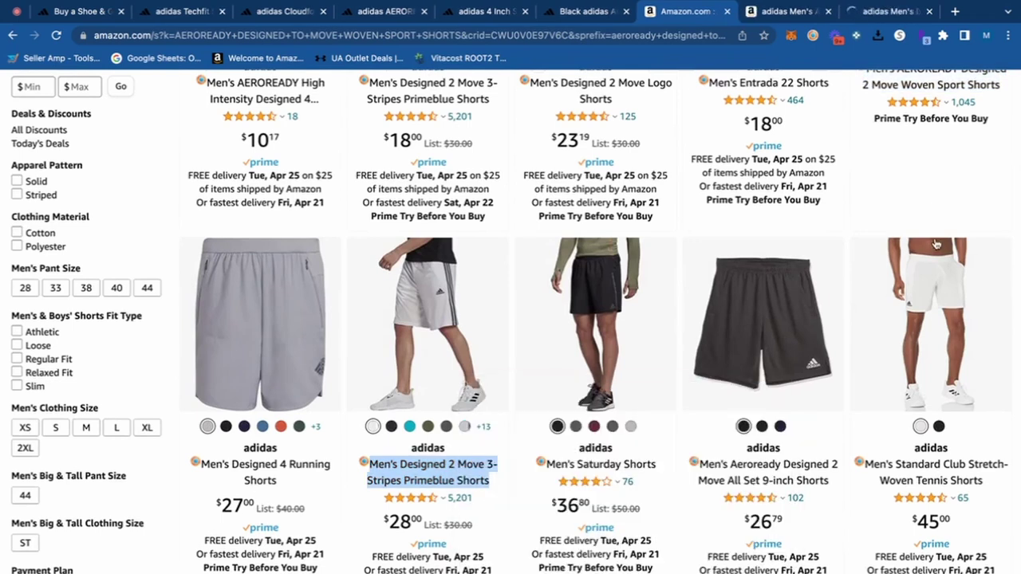
Display Keepa's variations for the Men's Designed 2 Move 3-Stripes Primeblue Shorts
{"action": "left_click", "coordinate": [897, 14]}
{"action": "scroll", "coordinate": [490, 335], "scroll_direction": "down", "scroll_amount": 8}
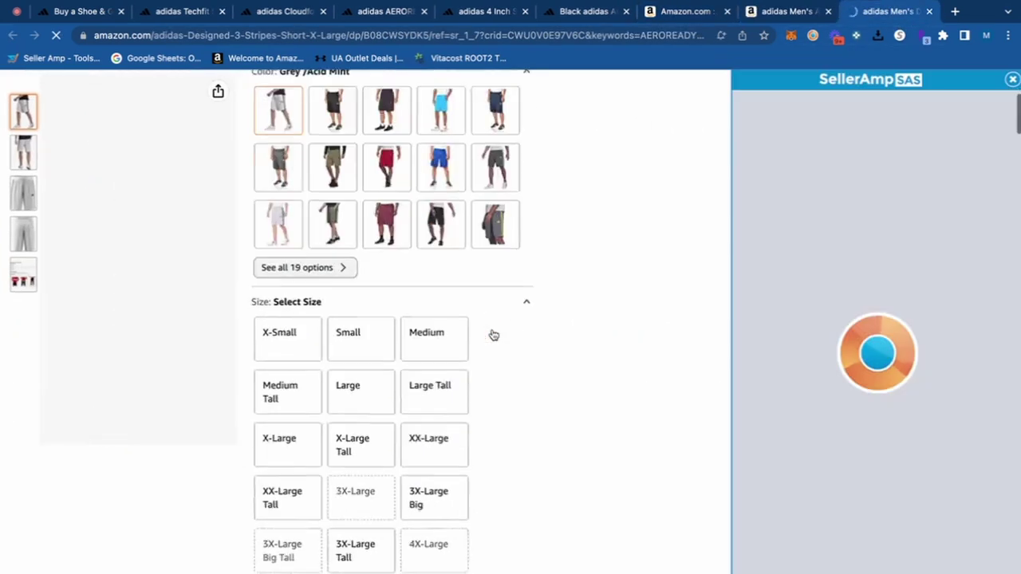
{"action": "scroll", "coordinate": [492, 335], "scroll_direction": "down", "scroll_amount": 5}
{"action": "left_click", "coordinate": [219, 110]}
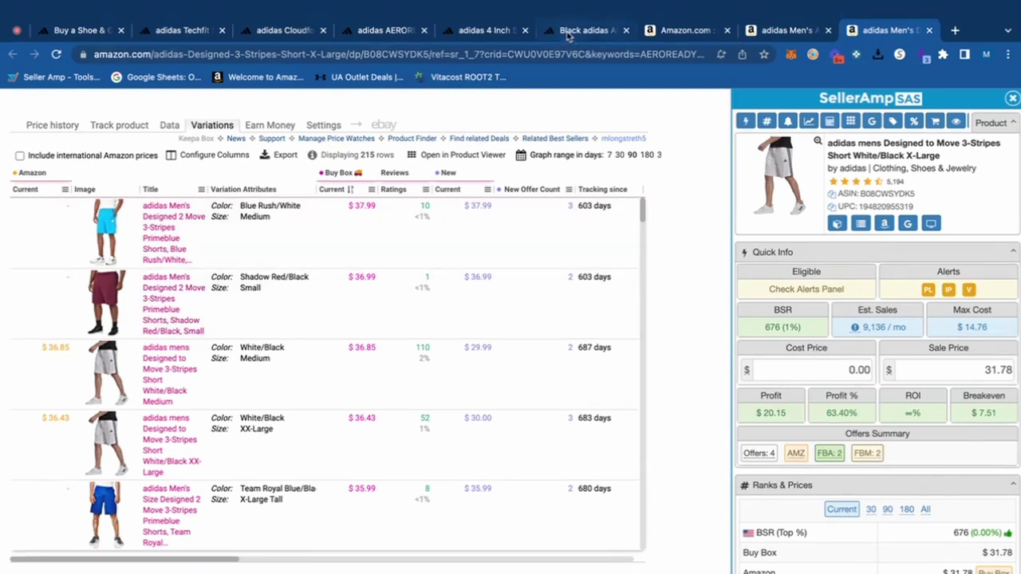
View the olive color option on adidas's woven sport shorts page and return to the Amazon 3-Stripes shorts listing
{"action": "left_click", "coordinate": [568, 32]}
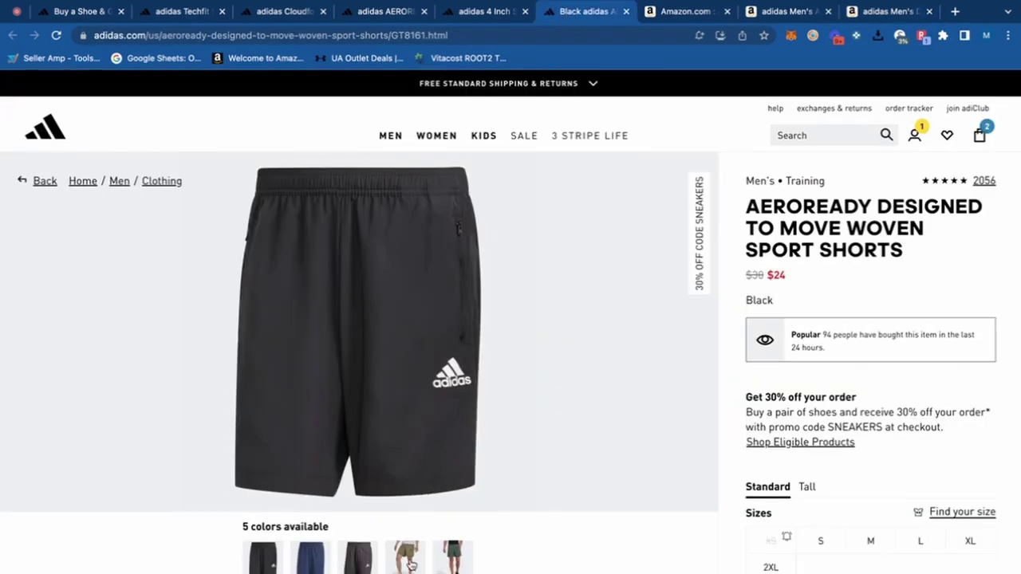
{"action": "left_click", "coordinate": [406, 553]}
{"action": "left_click", "coordinate": [877, 13]}
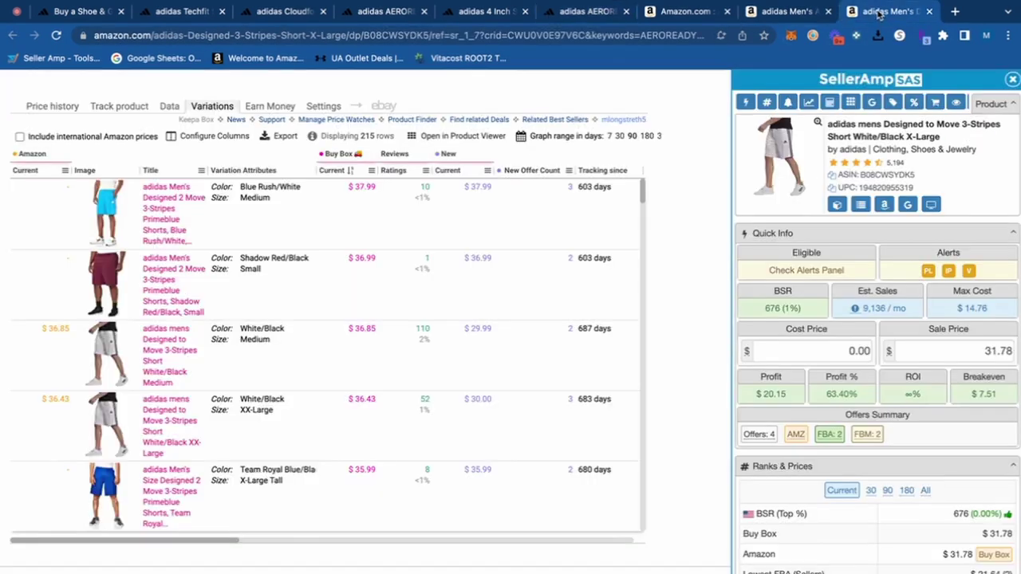
Open the Blue Rush/White, Medium variation of the 3-Stripes shorts and examine its Keepa price history
{"action": "left_click", "coordinate": [171, 197]}
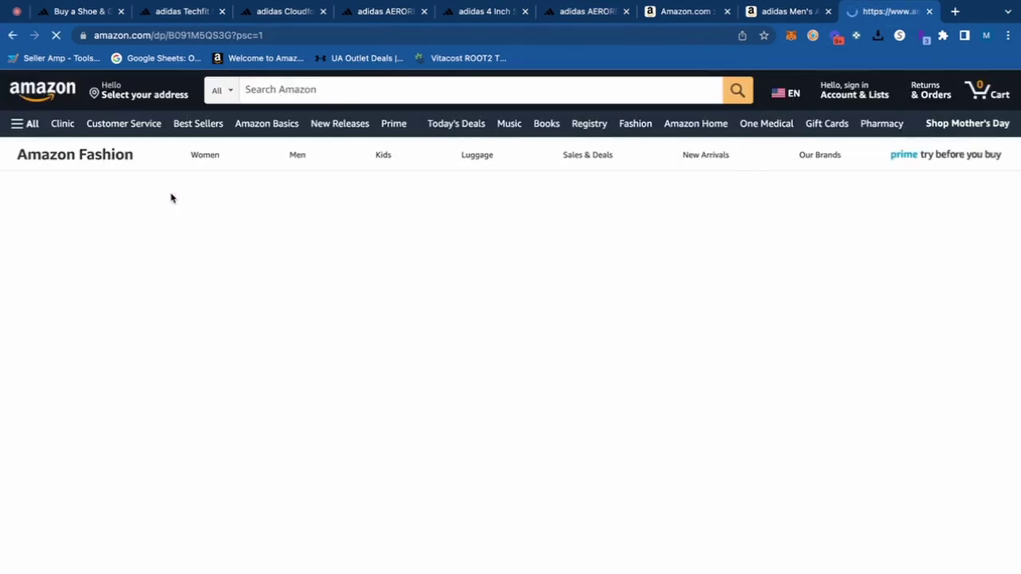
{"action": "scroll", "coordinate": [686, 332], "scroll_direction": "down", "scroll_amount": 12}
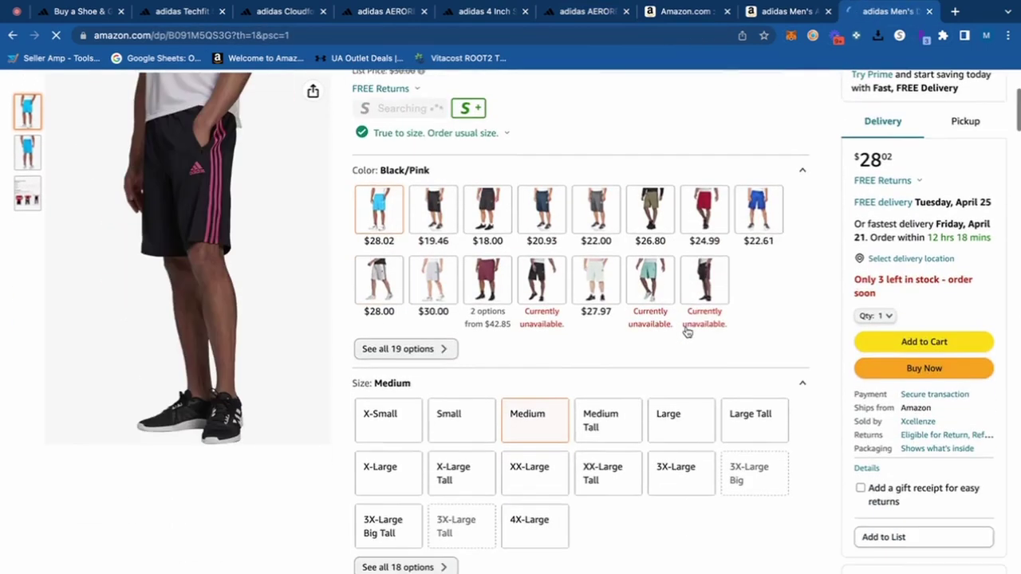
{"action": "scroll", "coordinate": [654, 339], "scroll_direction": "down", "scroll_amount": 3}
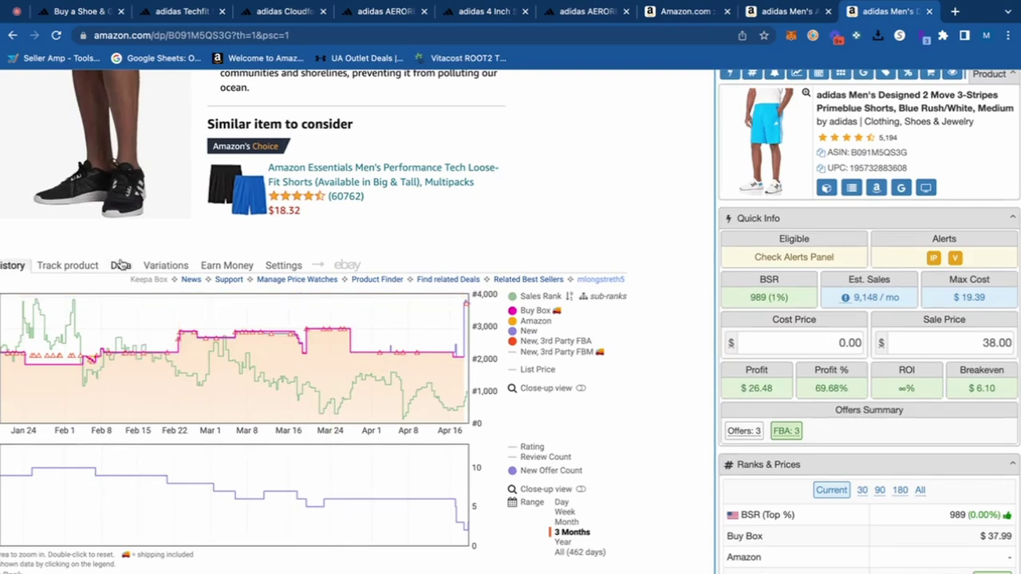
Examine Keepa's product details for the Blue Rush/White shorts, including current and average sales rank and Buy Box prices
{"action": "left_click", "coordinate": [120, 265]}
{"action": "scroll", "coordinate": [502, 301], "scroll_direction": "down", "scroll_amount": 1}
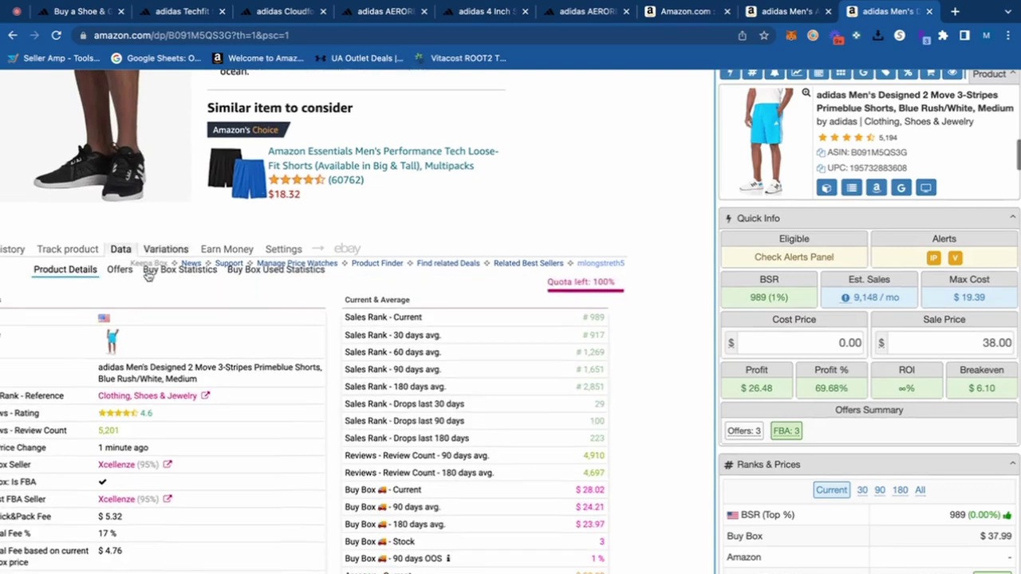
{"action": "scroll", "coordinate": [558, 375], "scroll_direction": "down", "scroll_amount": 1}
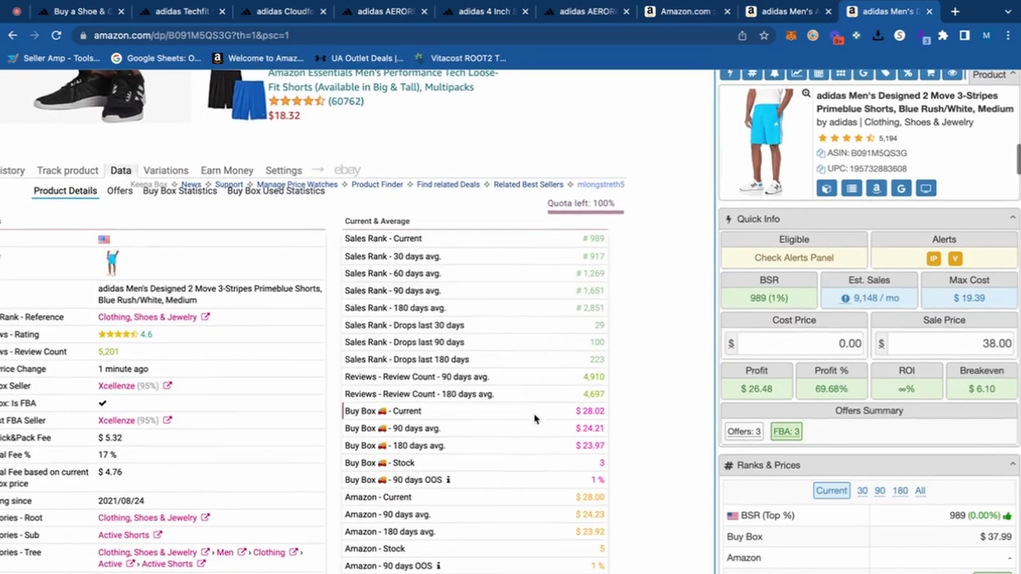
{"action": "scroll", "coordinate": [583, 461], "scroll_direction": "down", "scroll_amount": 2}
Open the White/Black, Medium variation of the 3-Stripes shorts and examine its Keepa price history
{"action": "left_click", "coordinate": [219, 197]}
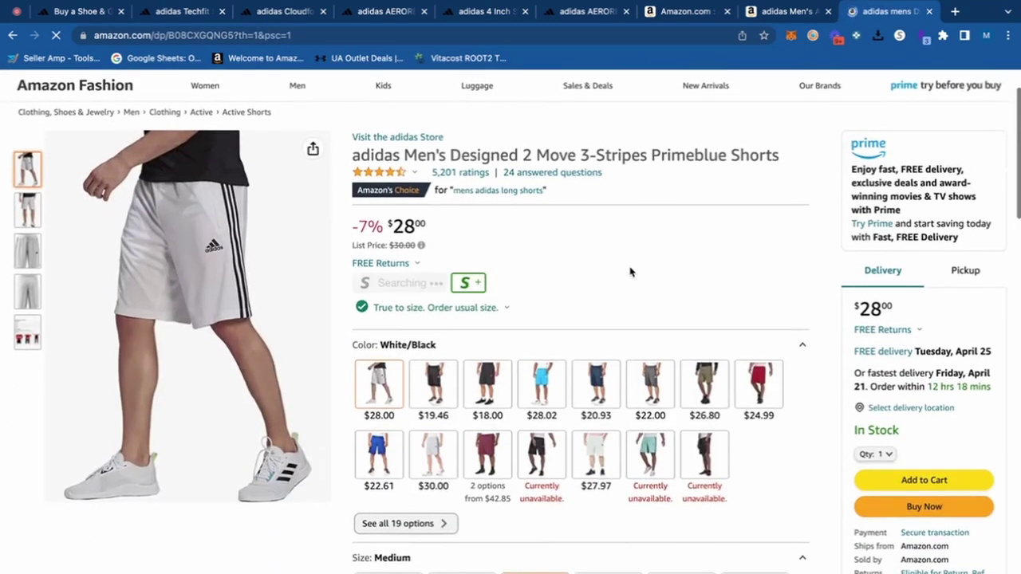
{"action": "scroll", "coordinate": [630, 272], "scroll_direction": "down", "scroll_amount": 10}
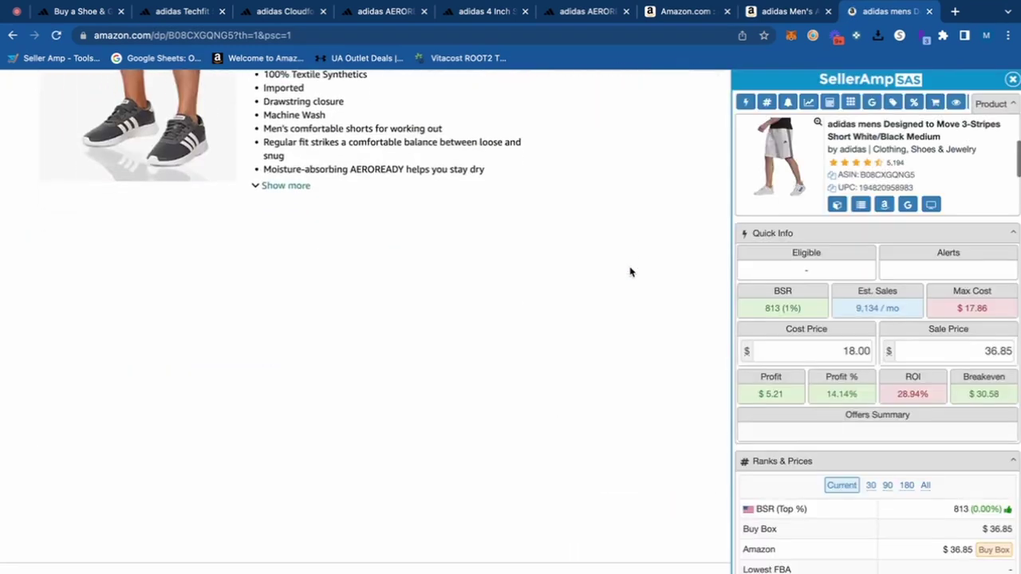
{"action": "scroll", "coordinate": [629, 272], "scroll_direction": "down", "scroll_amount": 3}
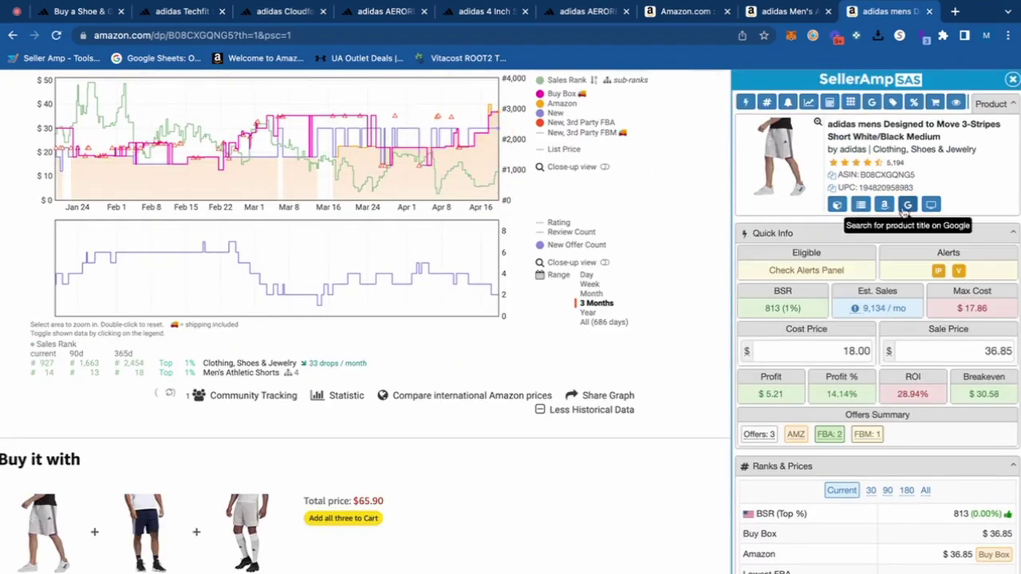
Place the Amazon woven sport shorts listing beside the matching adidas product page and view the Grey Six color there
{"action": "left_click", "coordinate": [686, 11]}
{"action": "left_click", "coordinate": [762, 13]}
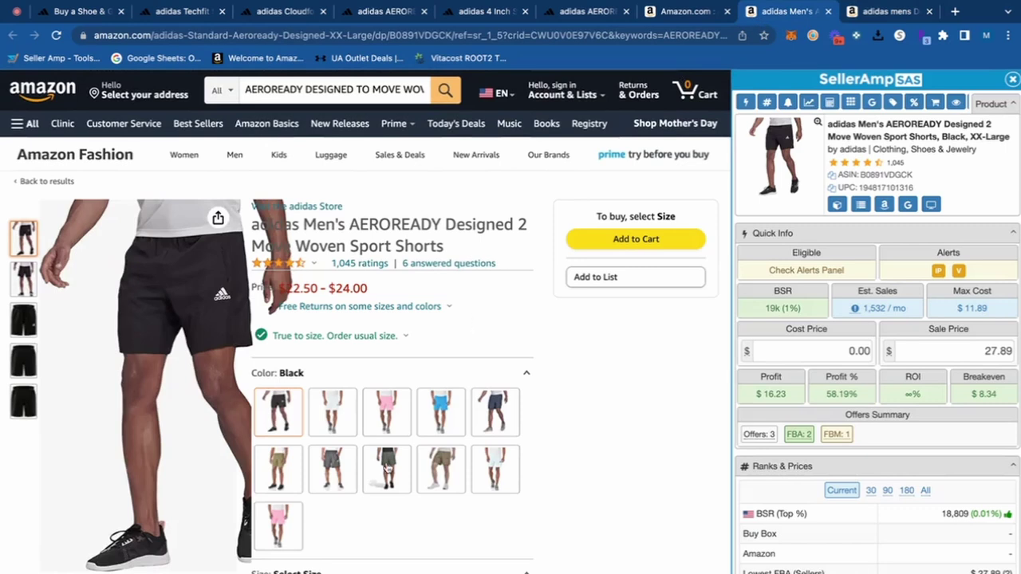
{"action": "left_click", "coordinate": [558, 13]}
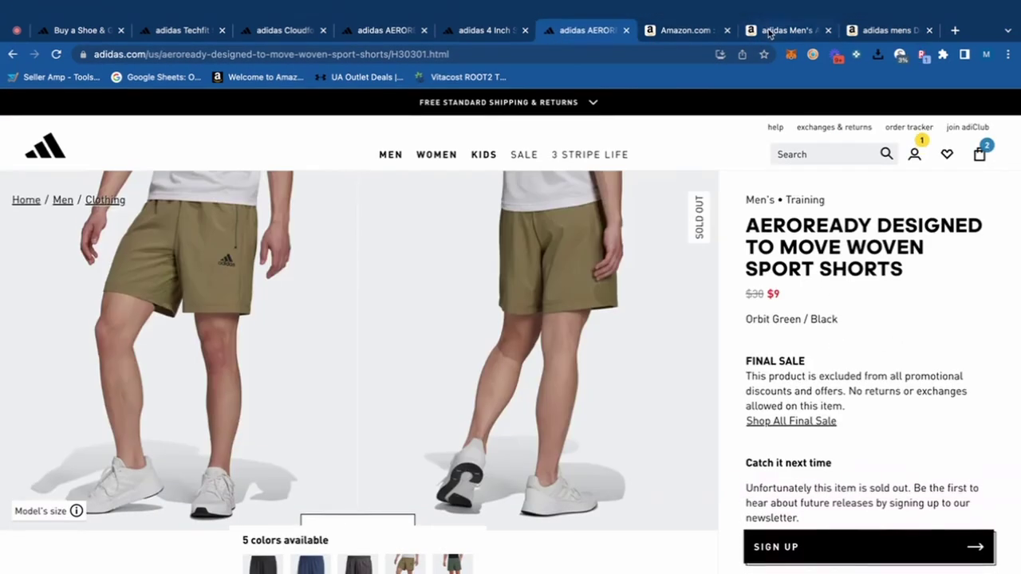
{"action": "left_click_drag", "start_coordinate": [762, 12], "coordinate": [686, 11]}
{"action": "left_click", "coordinate": [586, 11]}
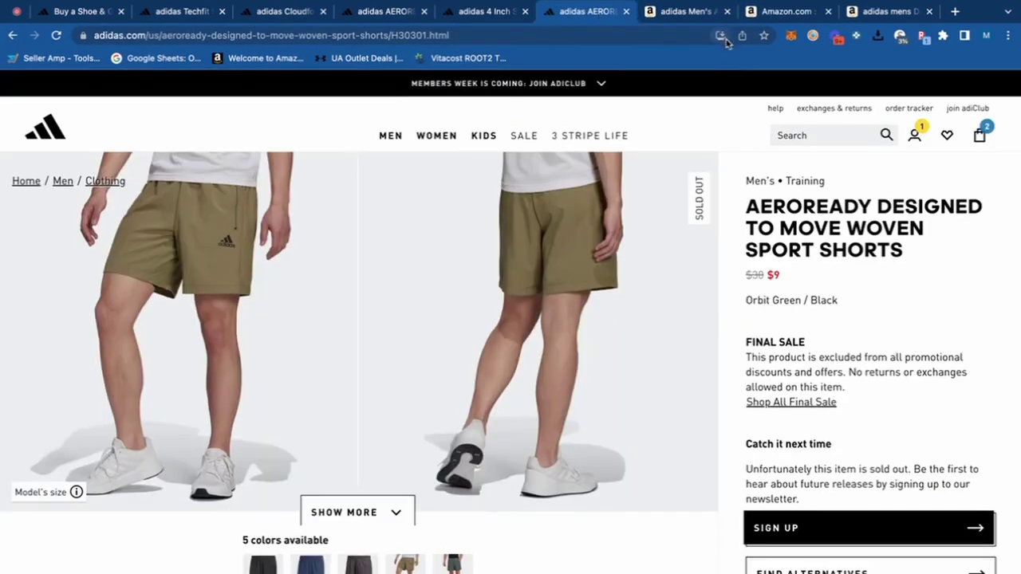
{"action": "scroll", "coordinate": [349, 497], "scroll_direction": "down", "scroll_amount": 2}
{"action": "left_click", "coordinate": [357, 478]}
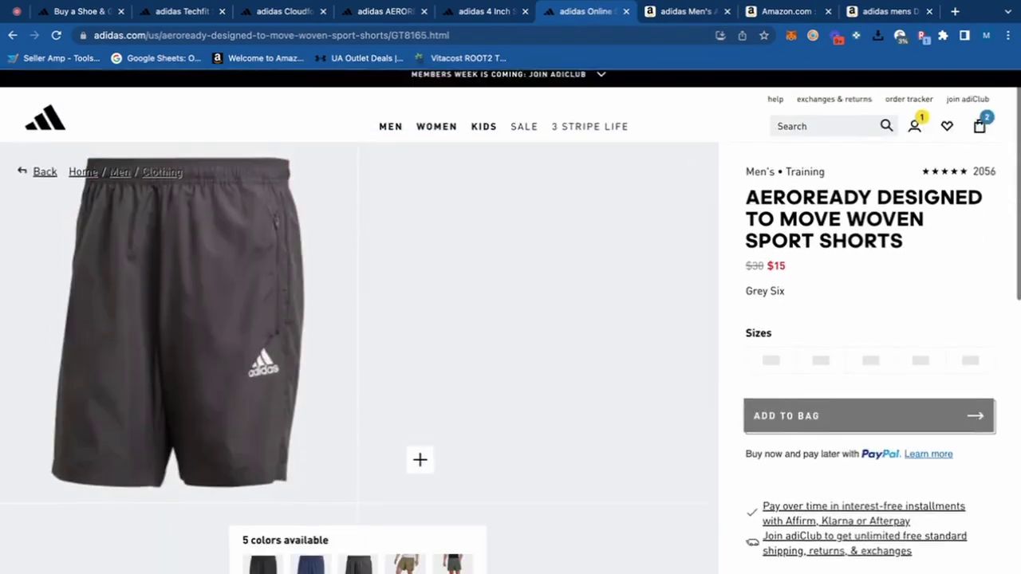
Sort Keepa's variations of the Amazon woven sport shorts by ratings, highest first, and open the Black, Medium variation
{"action": "left_click", "coordinate": [684, 13]}
{"action": "scroll", "coordinate": [581, 314], "scroll_direction": "down", "scroll_amount": 8}
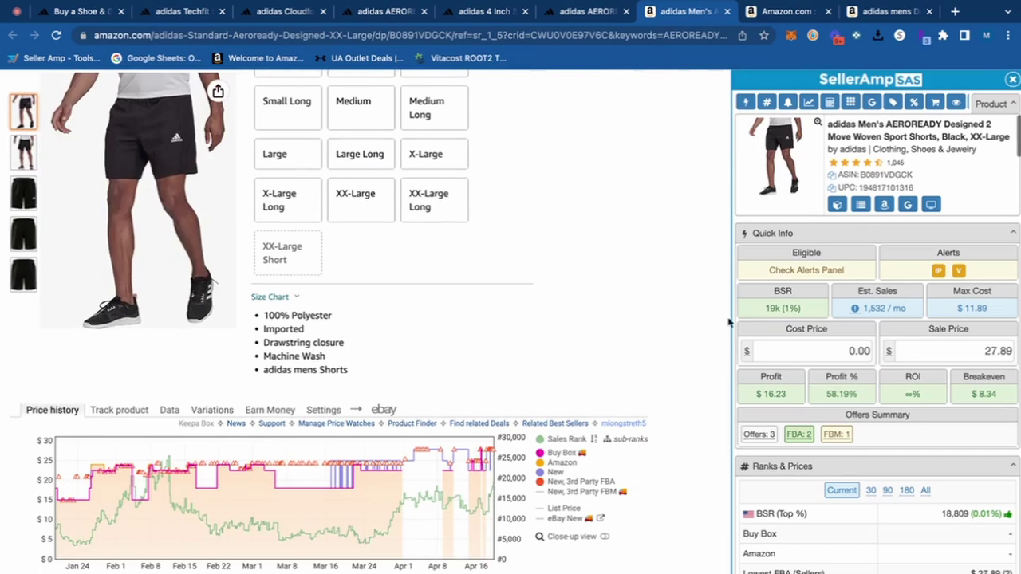
{"action": "left_click", "coordinate": [210, 411]}
{"action": "scroll", "coordinate": [399, 263], "scroll_direction": "down", "scroll_amount": 2}
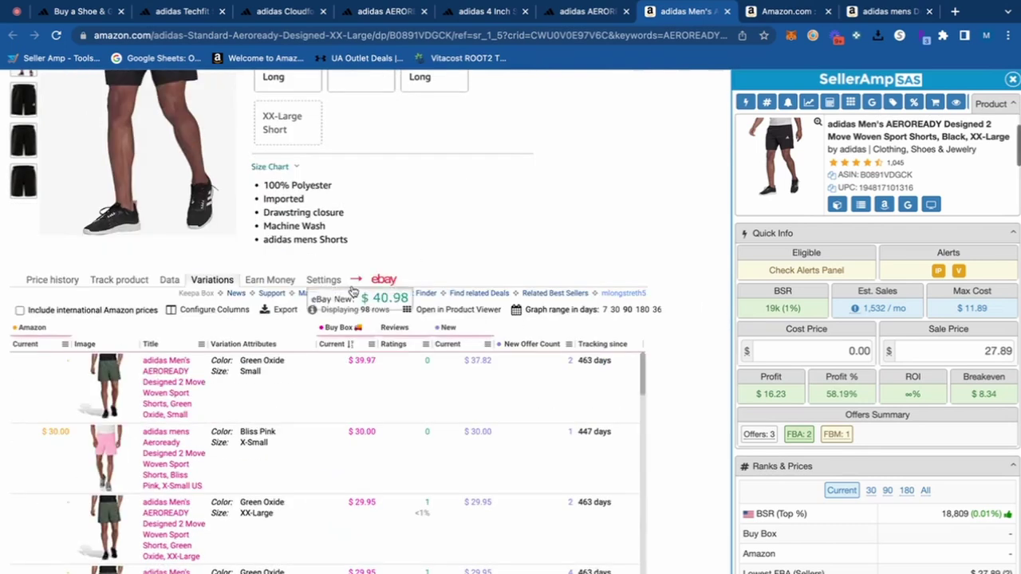
{"action": "left_click", "coordinate": [417, 344]}
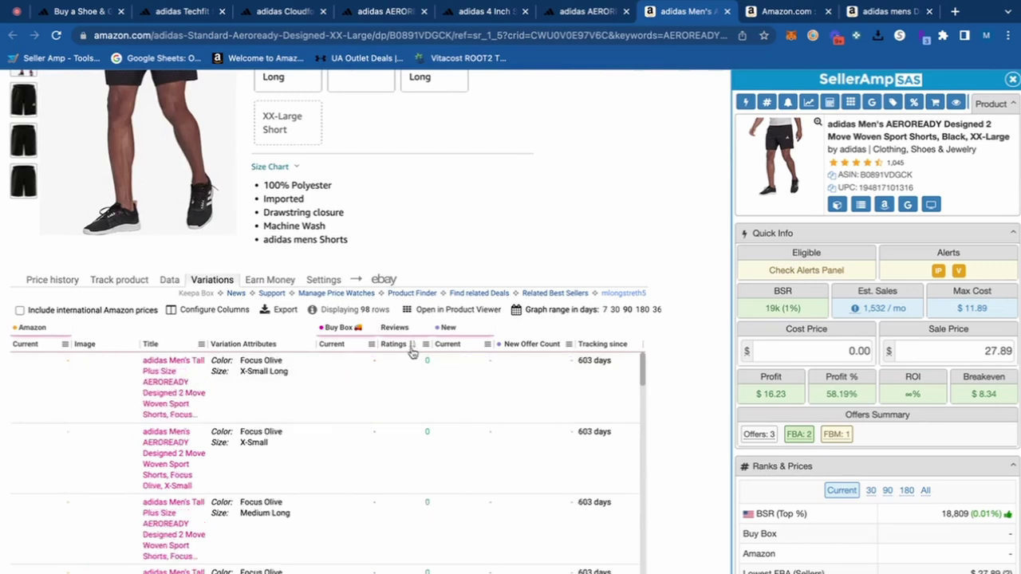
{"action": "left_click", "coordinate": [418, 345]}
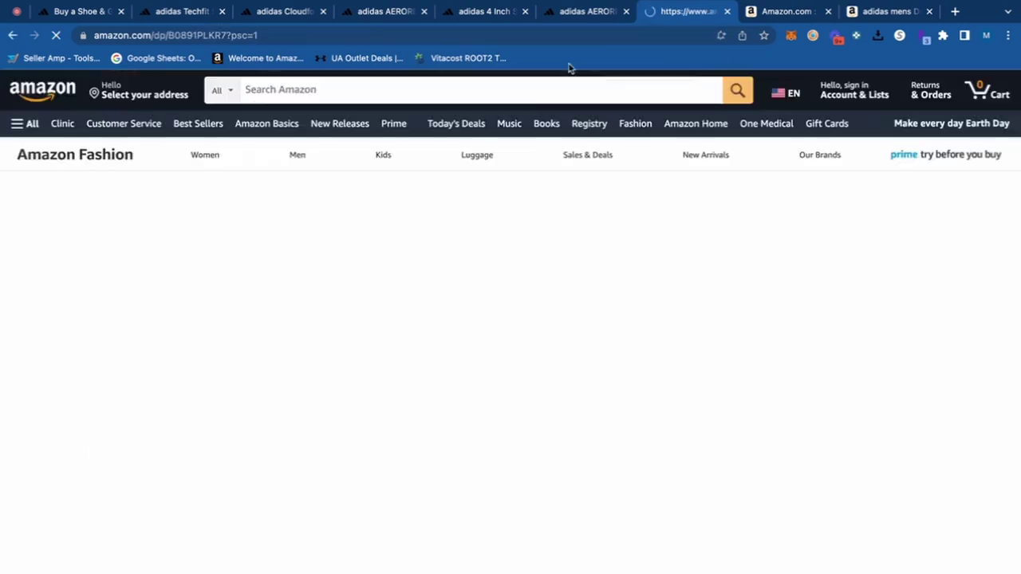
View the black color on adidas's page and set the Black, Medium shorts' SellerAmp cost price to $24 less 30%, or 16.80
{"action": "left_click", "coordinate": [583, 11]}
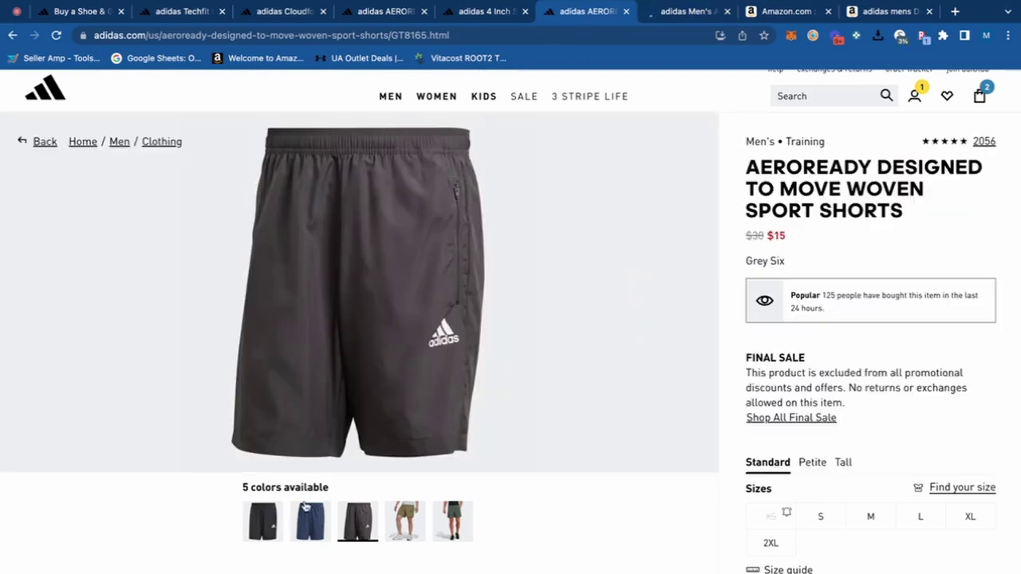
{"action": "left_click", "coordinate": [258, 532]}
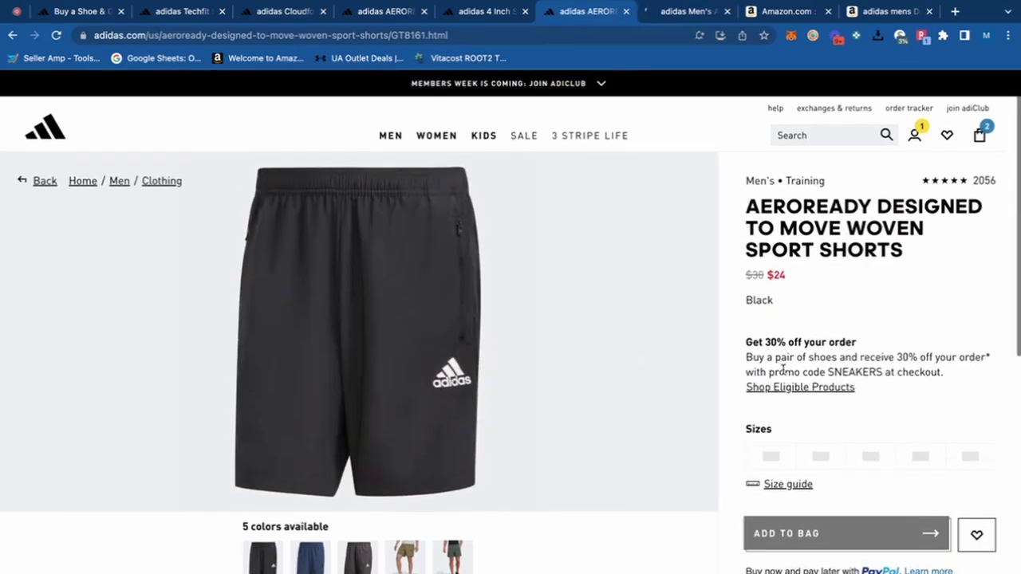
{"action": "left_click", "coordinate": [683, 14]}
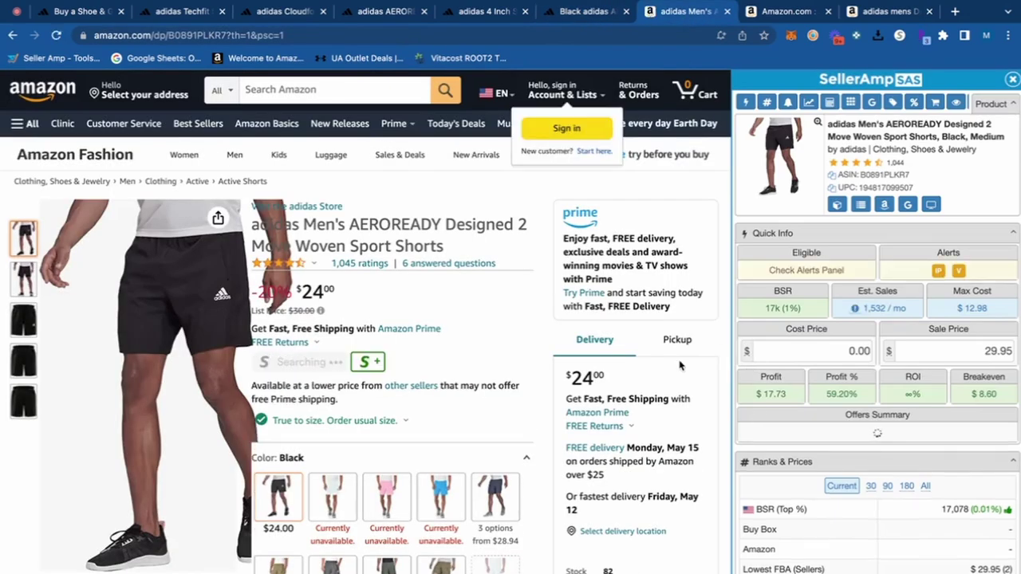
{"action": "scroll", "coordinate": [681, 366], "scroll_direction": "down", "scroll_amount": 3}
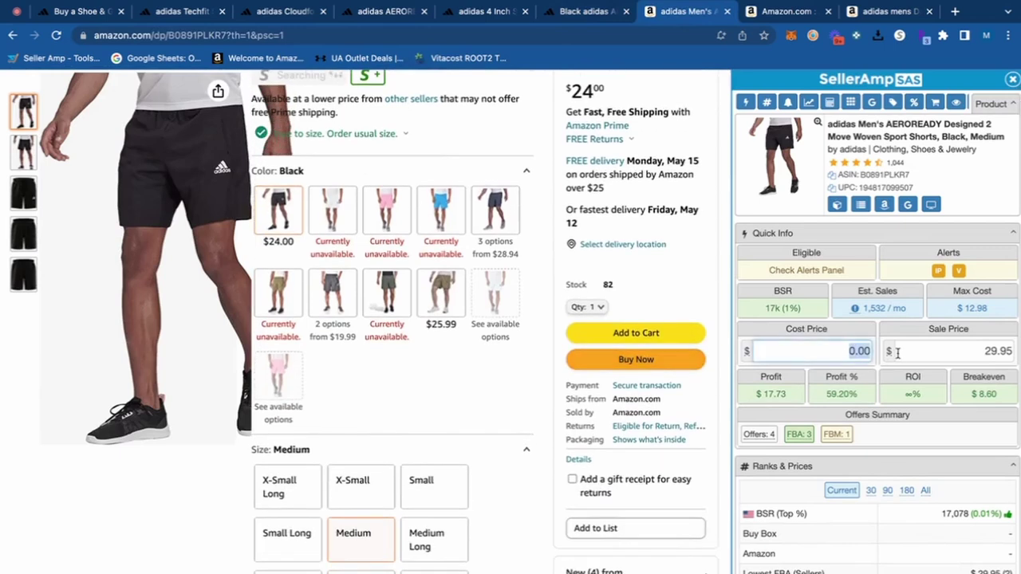
{"action": "type", "text": "24"}
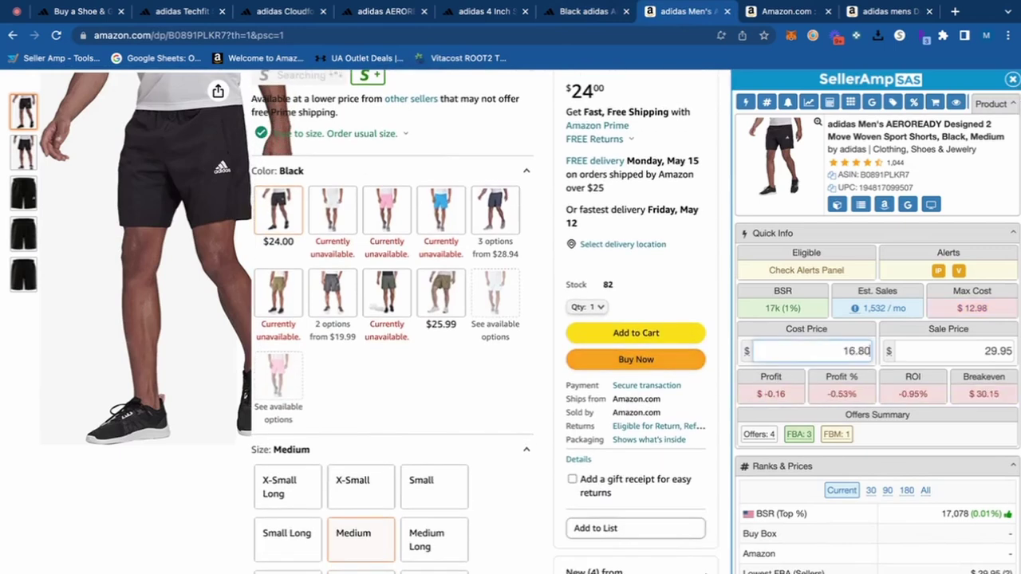
Open the Small size of the black woven shorts on Amazon and select size S on adidas's page
{"action": "scroll", "coordinate": [420, 386], "scroll_direction": "down", "scroll_amount": 5}
{"action": "scroll", "coordinate": [375, 304], "scroll_direction": "up", "scroll_amount": 2}
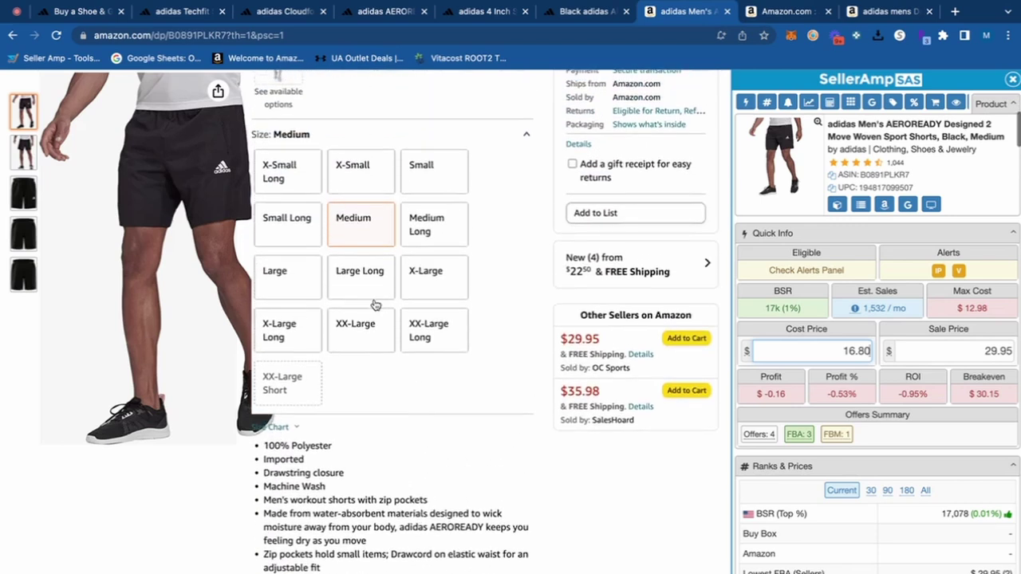
{"action": "mouse_move", "coordinate": [455, 178]}
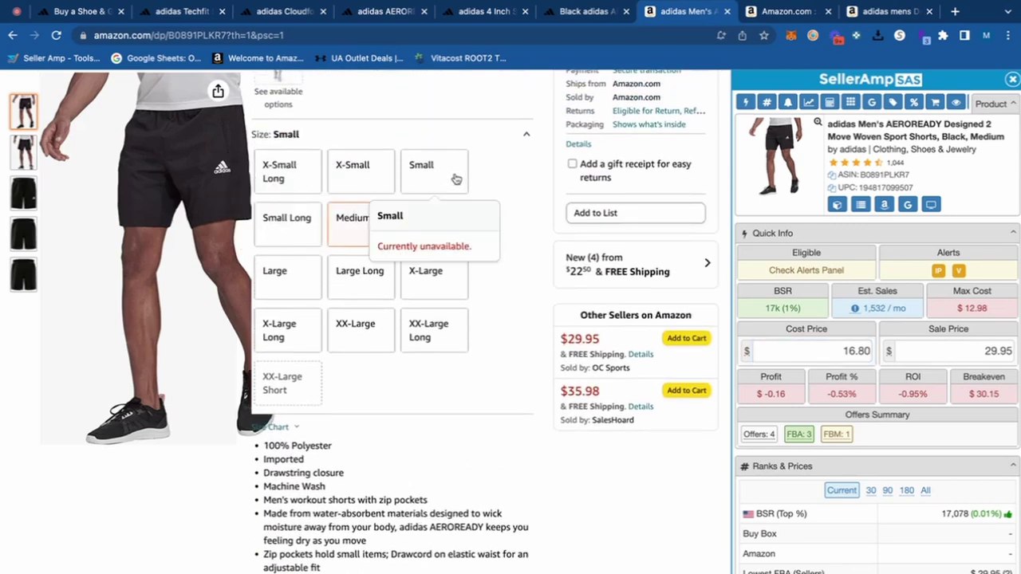
{"action": "left_click", "coordinate": [572, 12]}
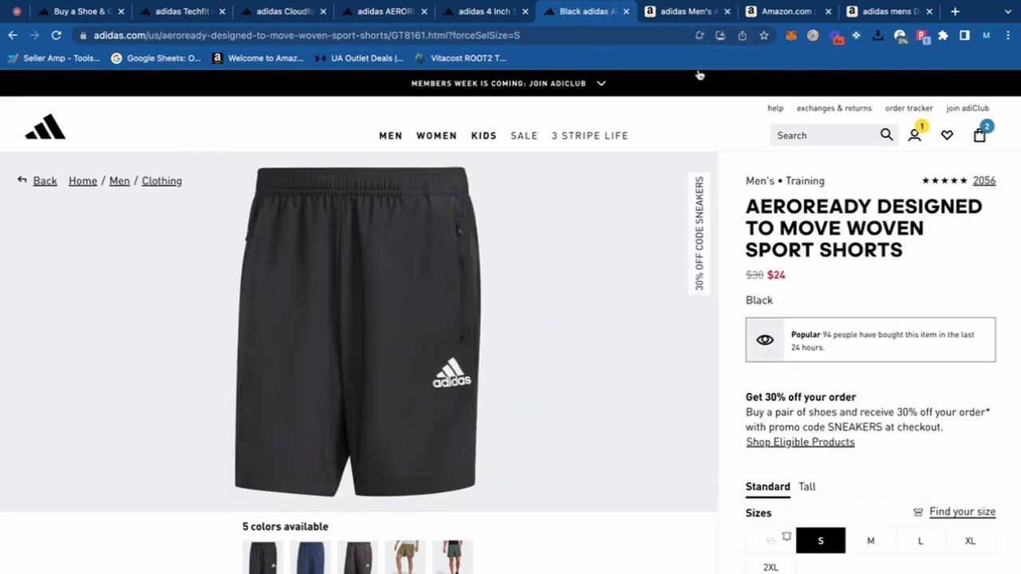
Examine the Keepa price history and sales rank for the Black, Small woven sport shorts on Amazon
{"action": "left_click", "coordinate": [678, 12]}
{"action": "scroll", "coordinate": [534, 309], "scroll_direction": "up", "scroll_amount": 7}
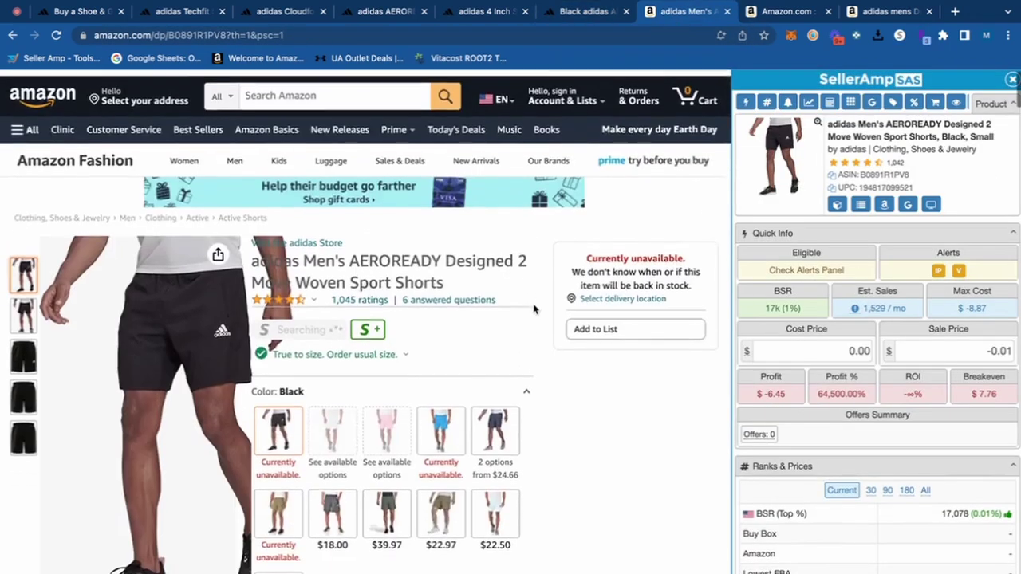
{"action": "scroll", "coordinate": [534, 310], "scroll_direction": "down", "scroll_amount": 12}
{"action": "scroll", "coordinate": [534, 310], "scroll_direction": "down", "scroll_amount": 2}
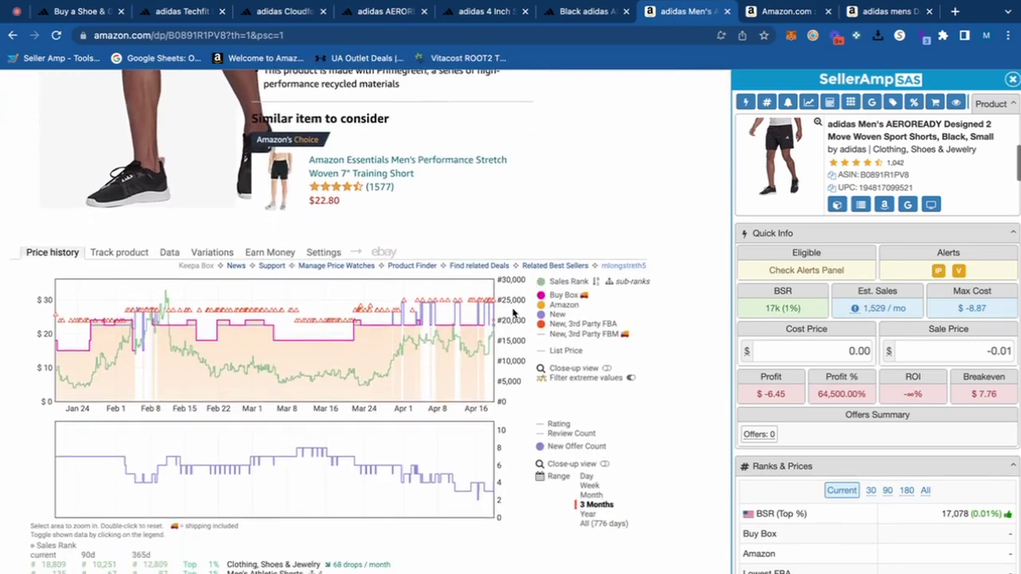
{"action": "mouse_move", "coordinate": [431, 323]}
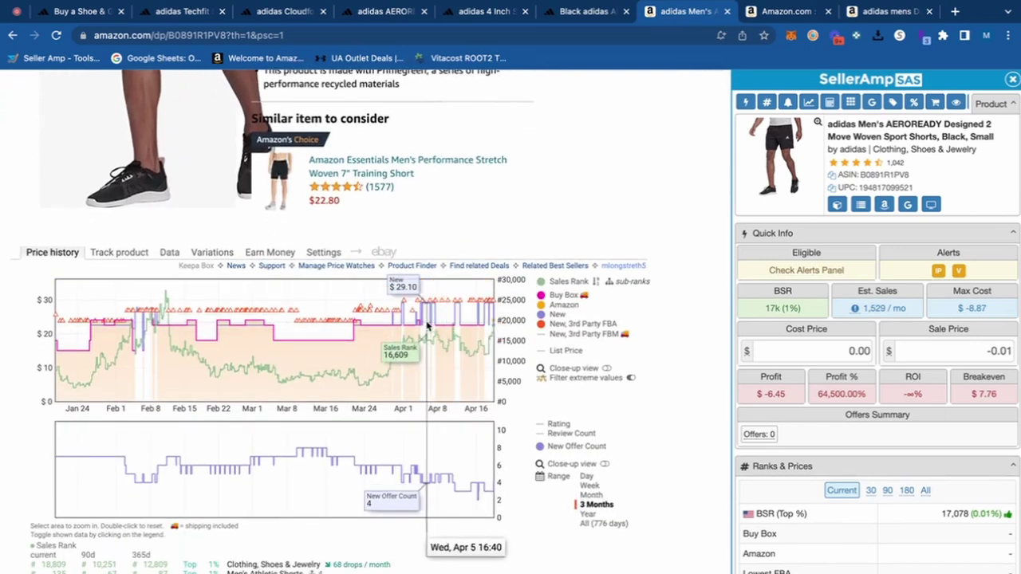
Reload the Black, Small shorts listing on Amazon and examine its Keepa price history over a one-year range
{"action": "left_click", "coordinate": [576, 11]}
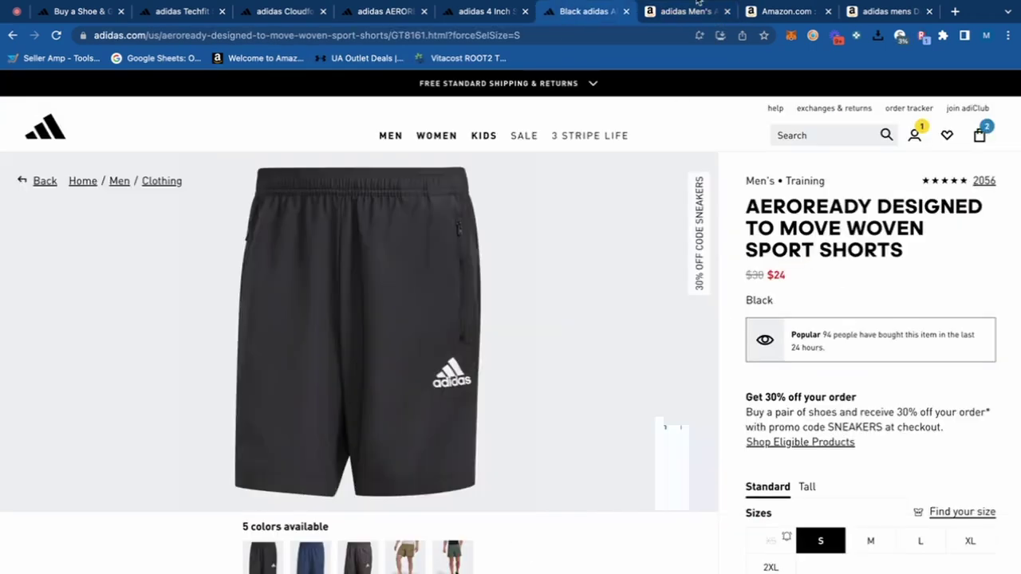
{"action": "left_click", "coordinate": [684, 11]}
{"action": "mouse_move", "coordinate": [23, 106]}
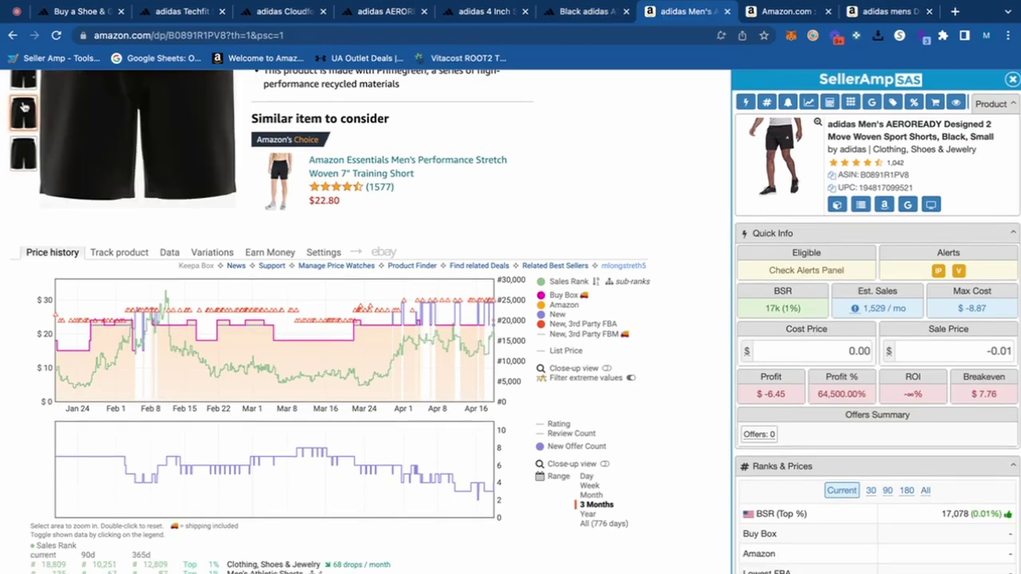
{"action": "left_click", "coordinate": [57, 36]}
{"action": "scroll", "coordinate": [644, 198], "scroll_direction": "down", "scroll_amount": 12}
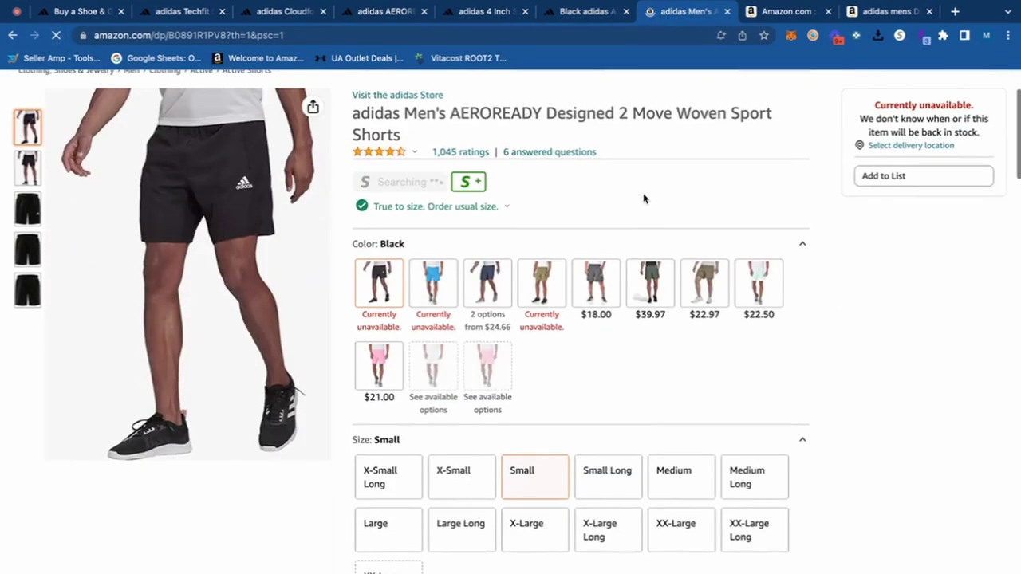
{"action": "scroll", "coordinate": [644, 199], "scroll_direction": "up", "scroll_amount": 5}
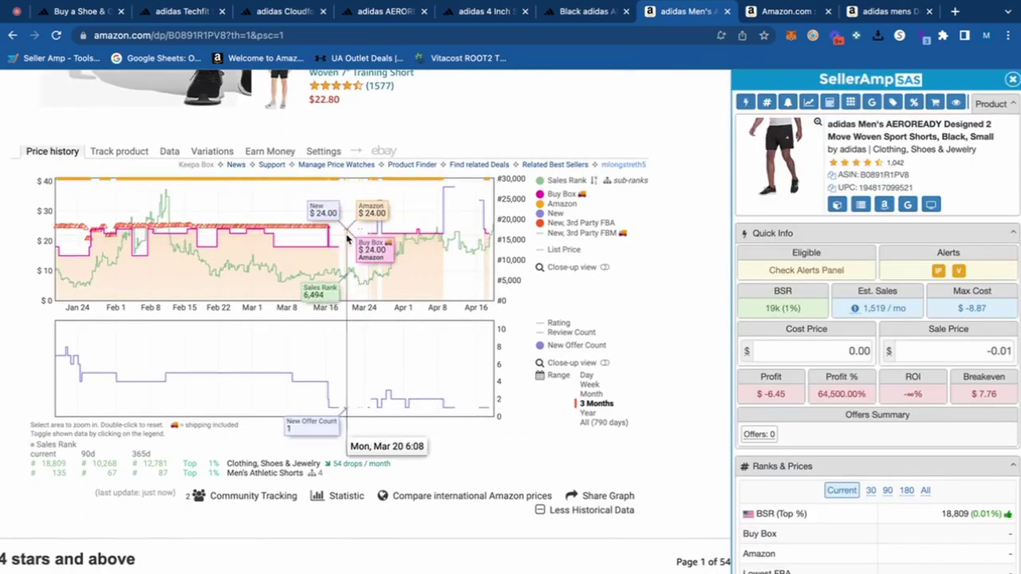
{"action": "left_click", "coordinate": [587, 413]}
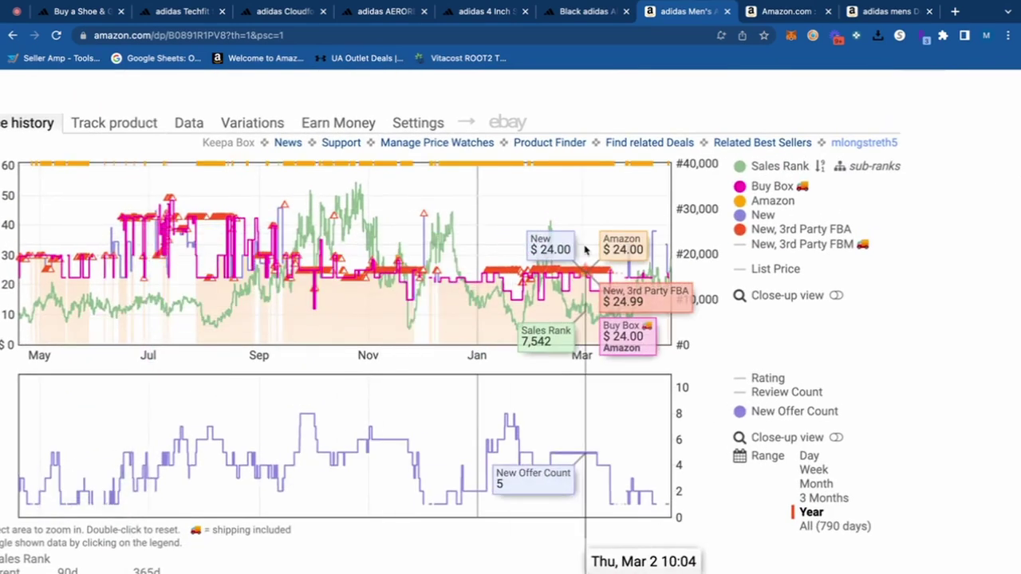
{"action": "mouse_move", "coordinate": [556, 247]}
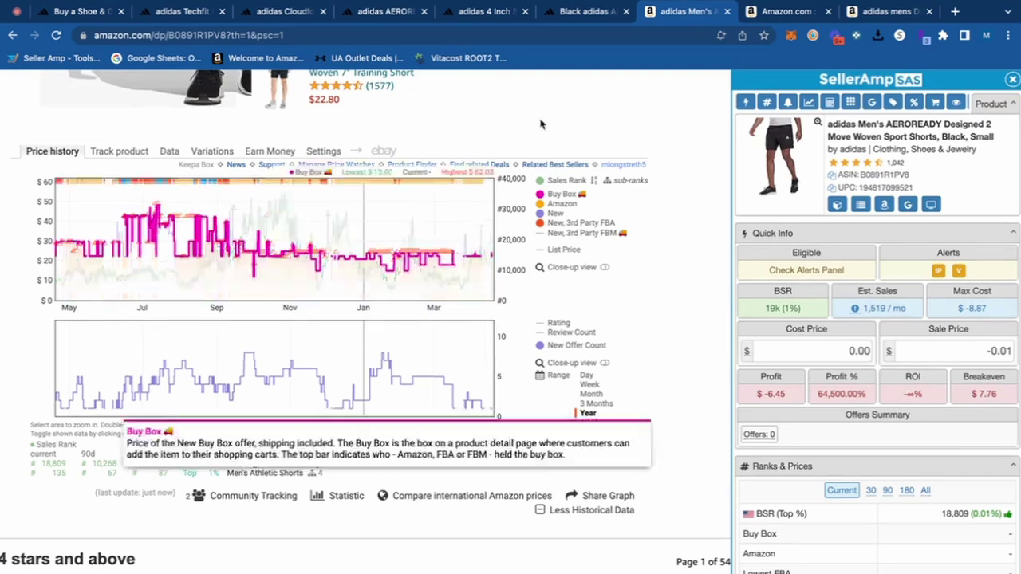
Check the black shorts' price on adidas's page and set the Small listing's SellerAmp cost price to 16.80
{"action": "left_click", "coordinate": [587, 12]}
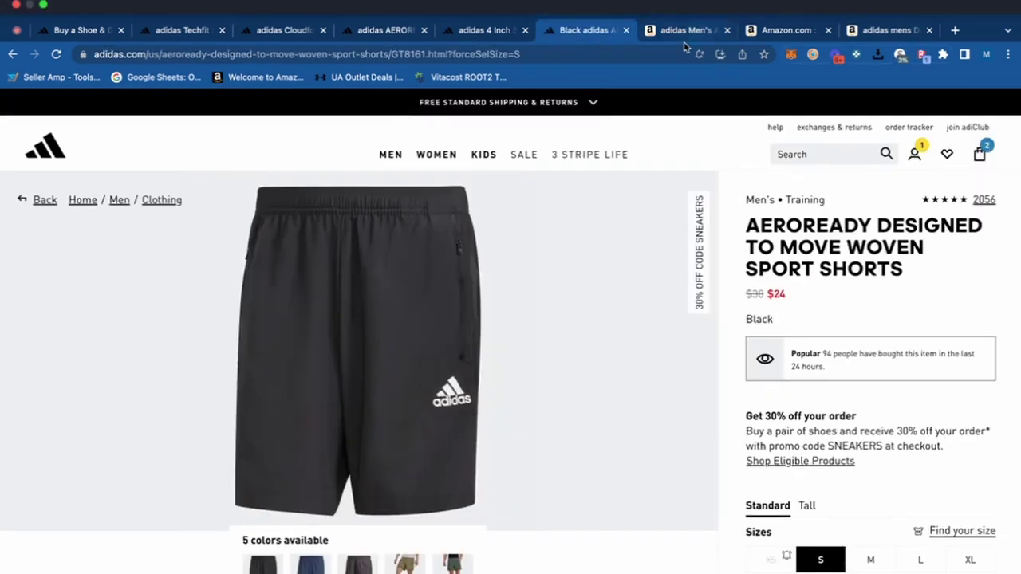
{"action": "key", "text": "ctrl+Tab"}
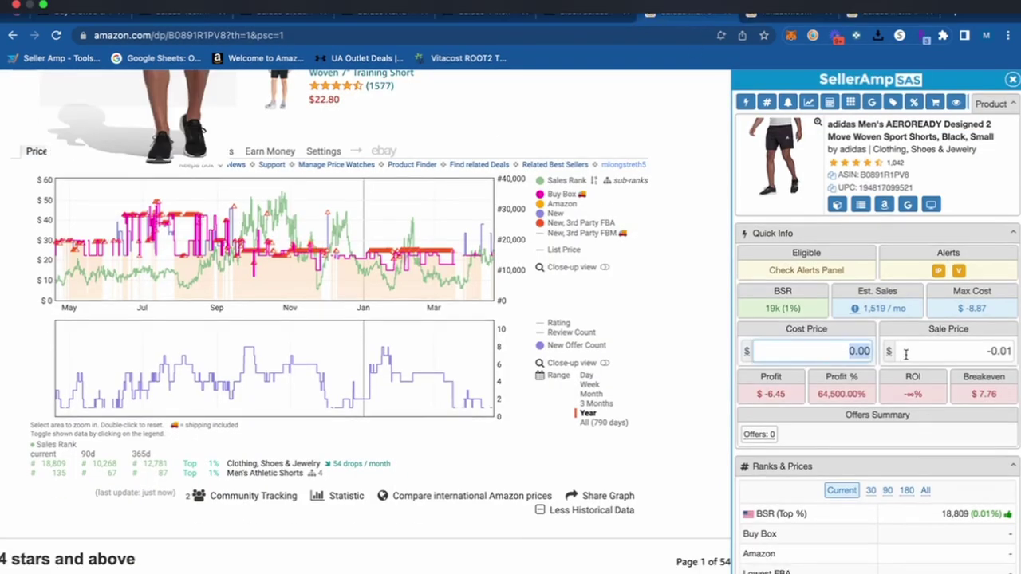
{"action": "type", "text": "24"}
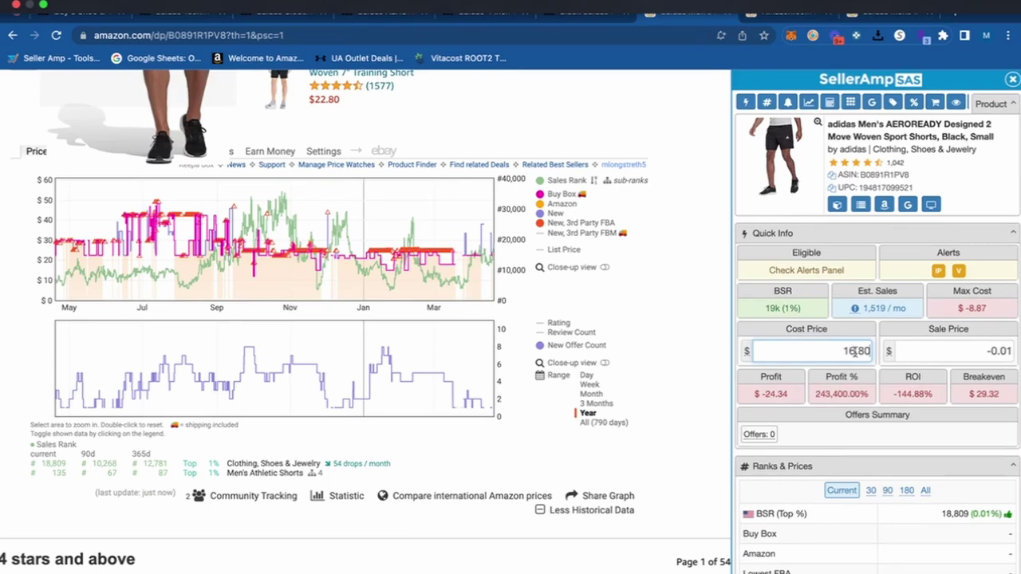
Set SellerAmp's profit calculator for the Black, Small shorts to FBM fulfilment with an FBM cost of $3
{"action": "mouse_move", "coordinate": [836, 204]}
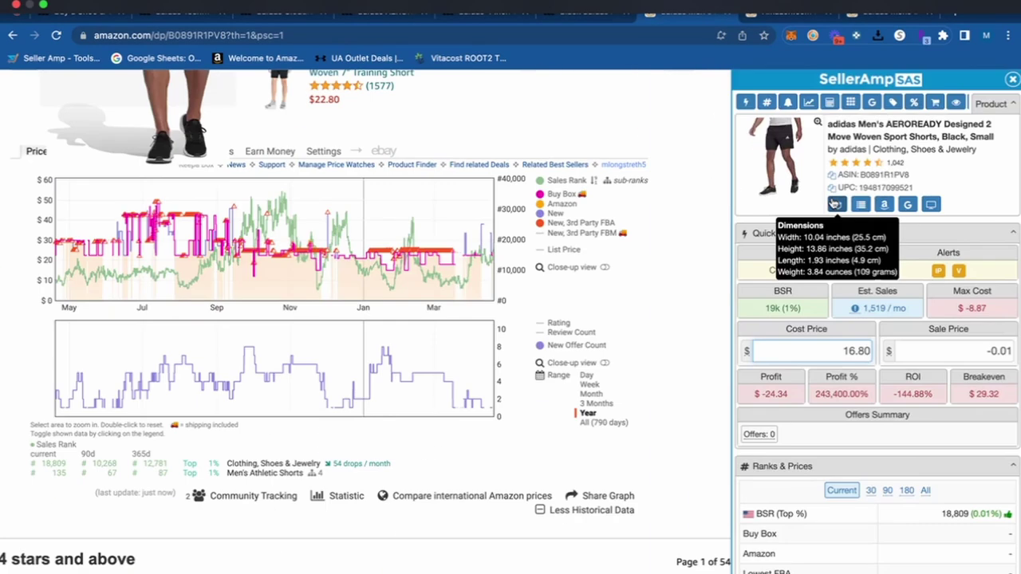
{"action": "scroll", "coordinate": [917, 330], "scroll_direction": "down", "scroll_amount": 15}
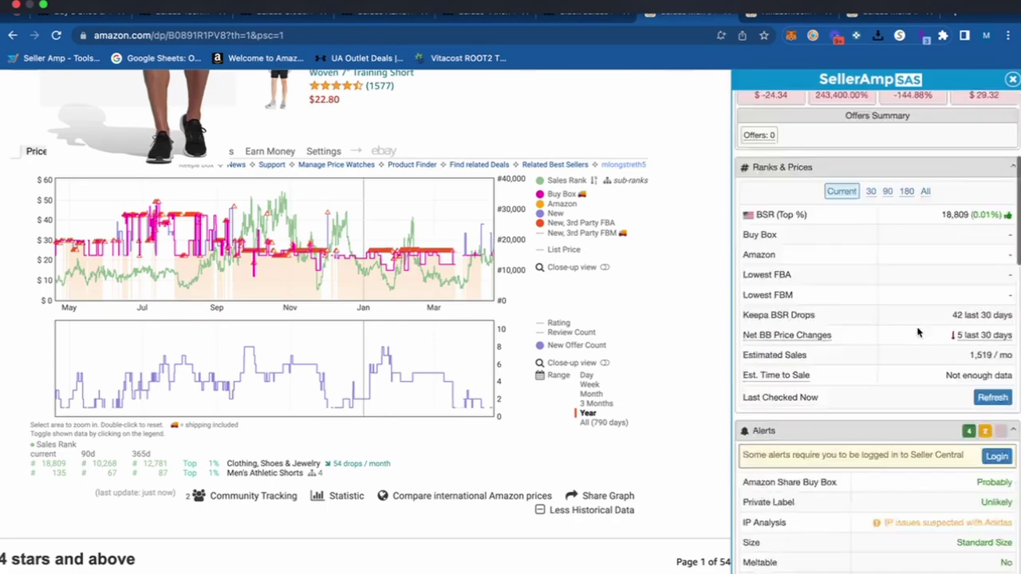
{"action": "scroll", "coordinate": [917, 331], "scroll_direction": "up", "scroll_amount": 2}
{"action": "scroll", "coordinate": [917, 332], "scroll_direction": "up", "scroll_amount": 10}
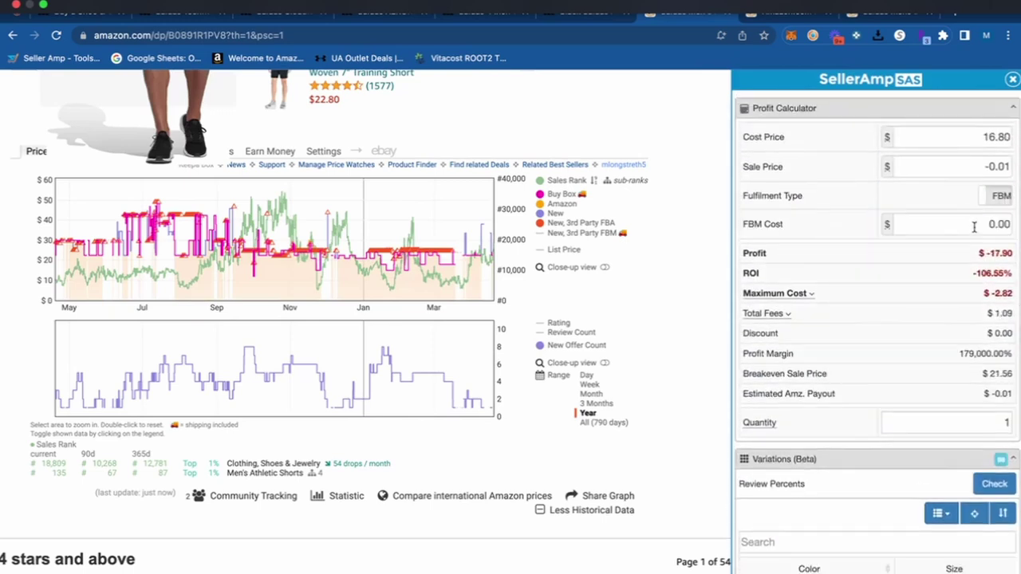
{"action": "left_click", "coordinate": [974, 227]}
{"action": "type", "text": "3"}
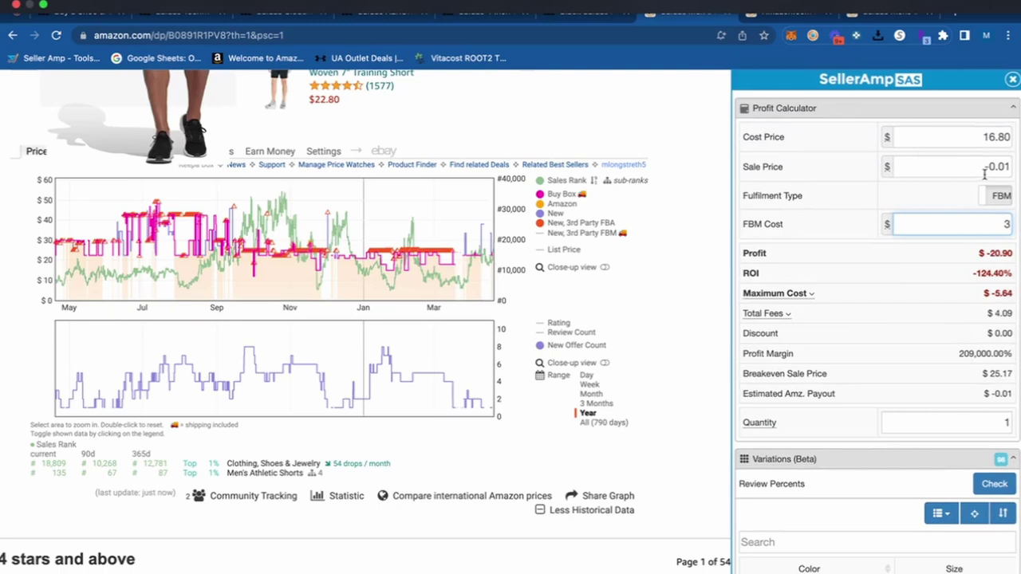
Set SellerAmp's sale price for the Black, Small shorts to $30 and recheck the shorts' price on adidas's page
{"action": "left_click", "coordinate": [984, 167]}
{"action": "type", "text": "30"}
{"action": "key", "text": "Return"}
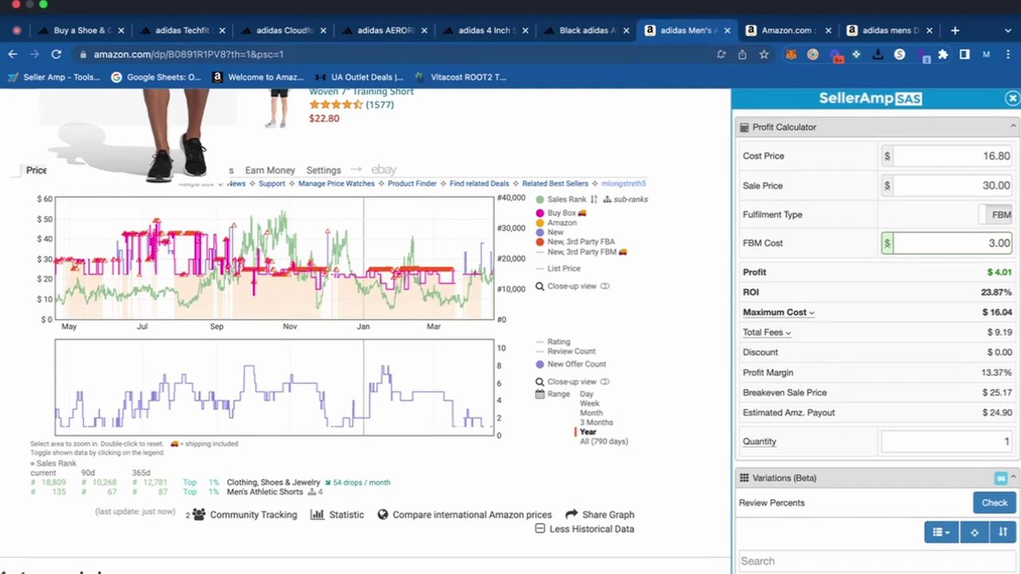
{"action": "left_click", "coordinate": [590, 11]}
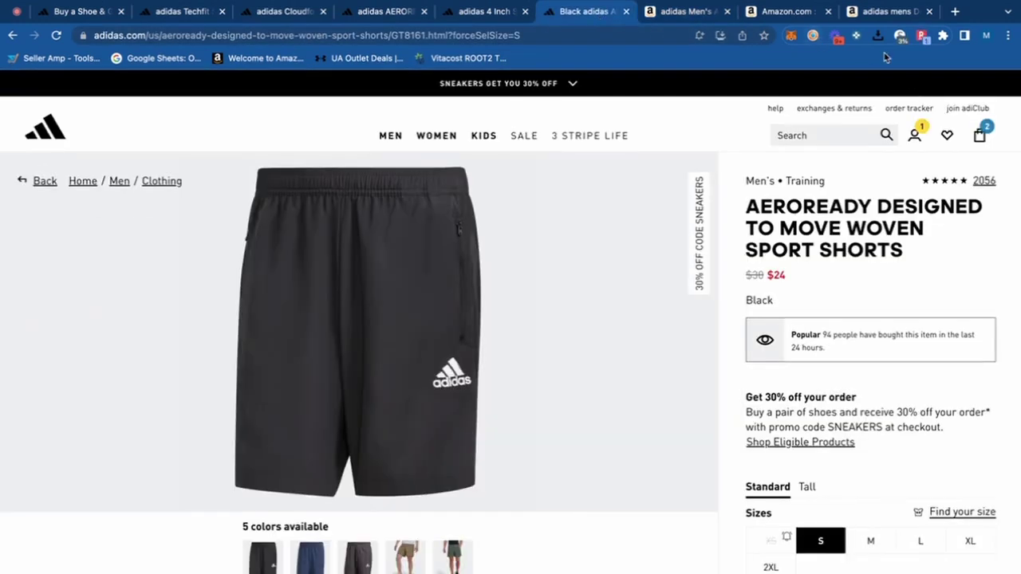
{"action": "left_click", "coordinate": [680, 16]}
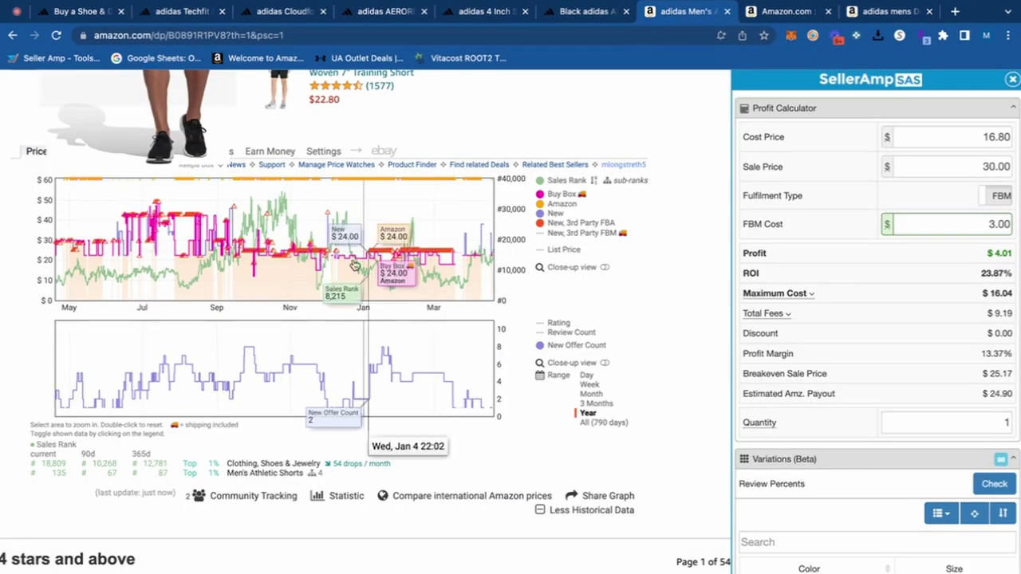
Show Keepa's variations for the woven sport shorts and sort them by current Buy Box price, highest first
{"action": "scroll", "coordinate": [278, 342], "scroll_direction": "up", "scroll_amount": 10}
{"action": "scroll", "coordinate": [279, 343], "scroll_direction": "down", "scroll_amount": 5}
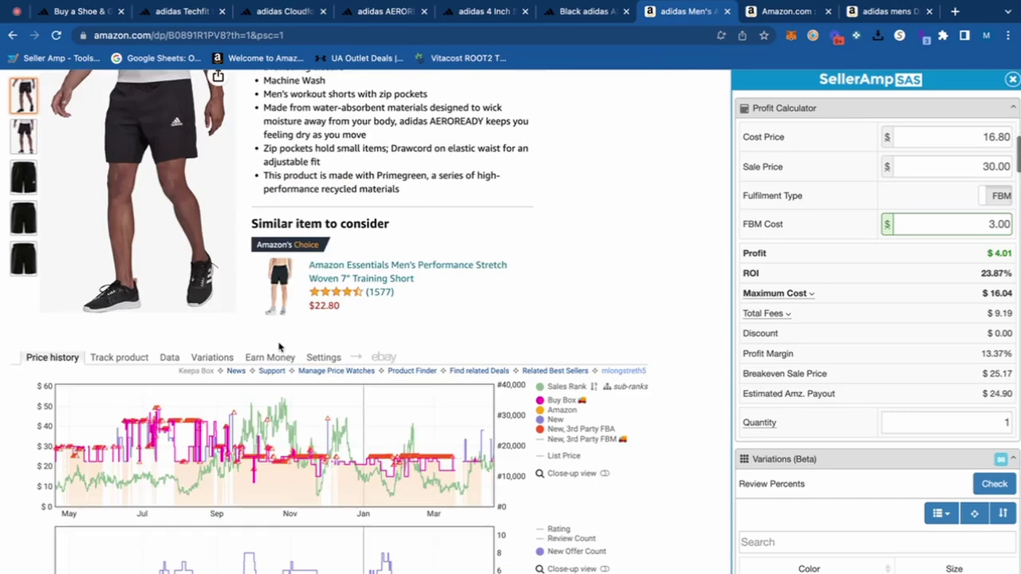
{"action": "left_click", "coordinate": [214, 358]}
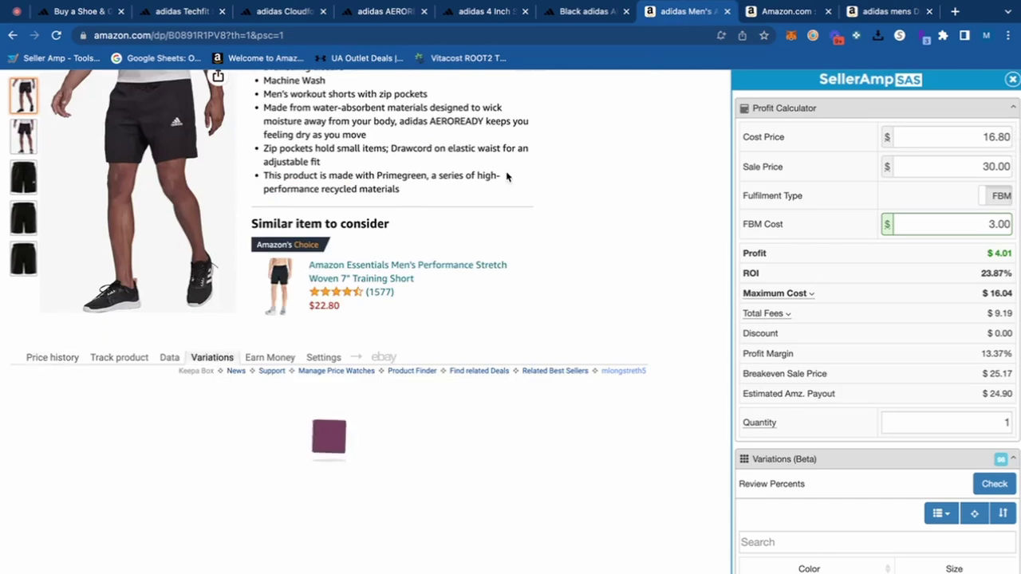
{"action": "scroll", "coordinate": [311, 316], "scroll_direction": "down", "scroll_amount": 2}
{"action": "scroll", "coordinate": [370, 412], "scroll_direction": "down", "scroll_amount": 2}
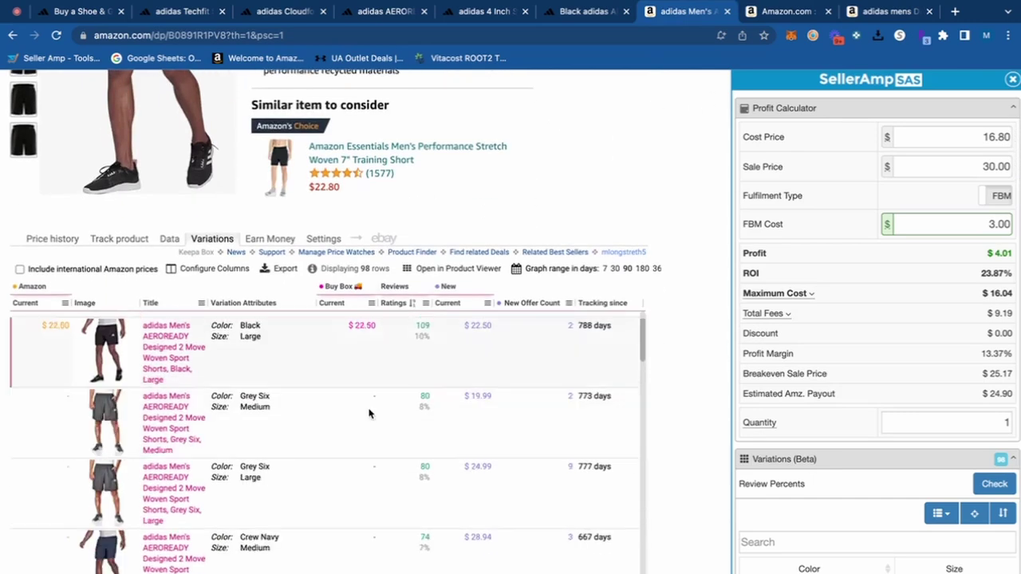
{"action": "left_click", "coordinate": [344, 307]}
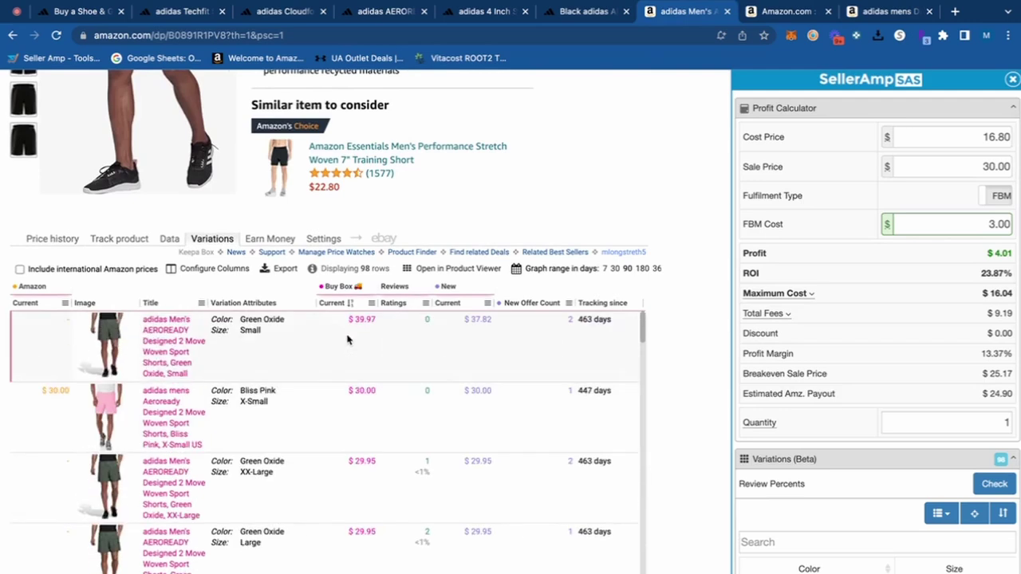
Check the Green Oxide and Crew Navy woven shorts on adidas's page and compare them with Keepa's variation list on Amazon
{"action": "left_click", "coordinate": [606, 23]}
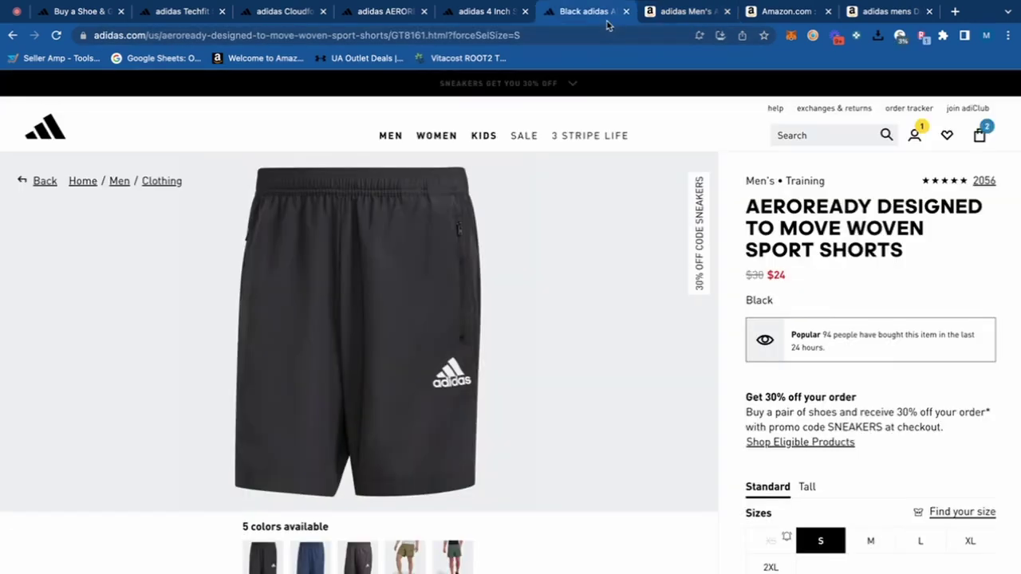
{"action": "left_click", "coordinate": [460, 566]}
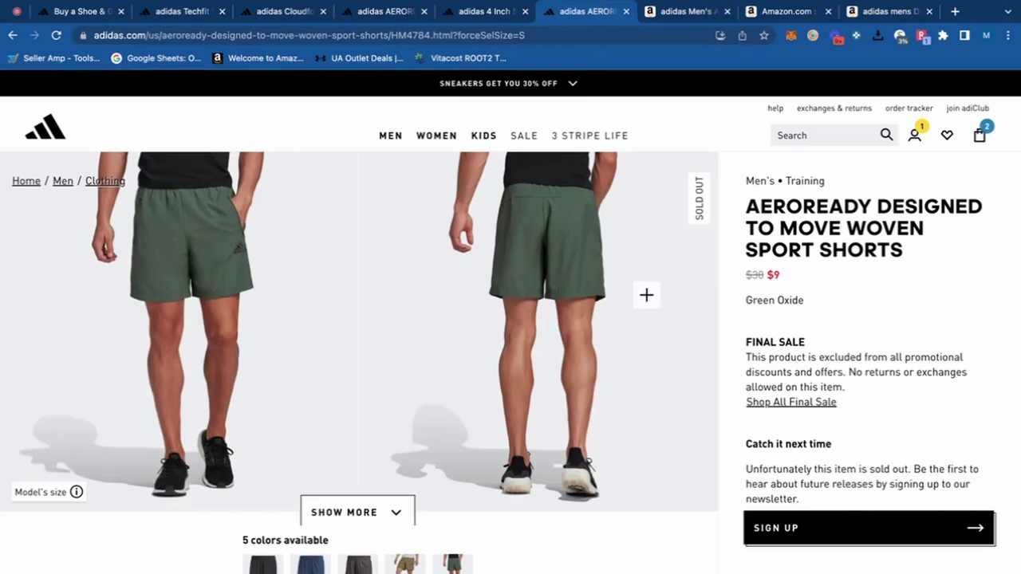
{"action": "scroll", "coordinate": [364, 529], "scroll_direction": "down", "scroll_amount": 1}
{"action": "left_click", "coordinate": [308, 546]}
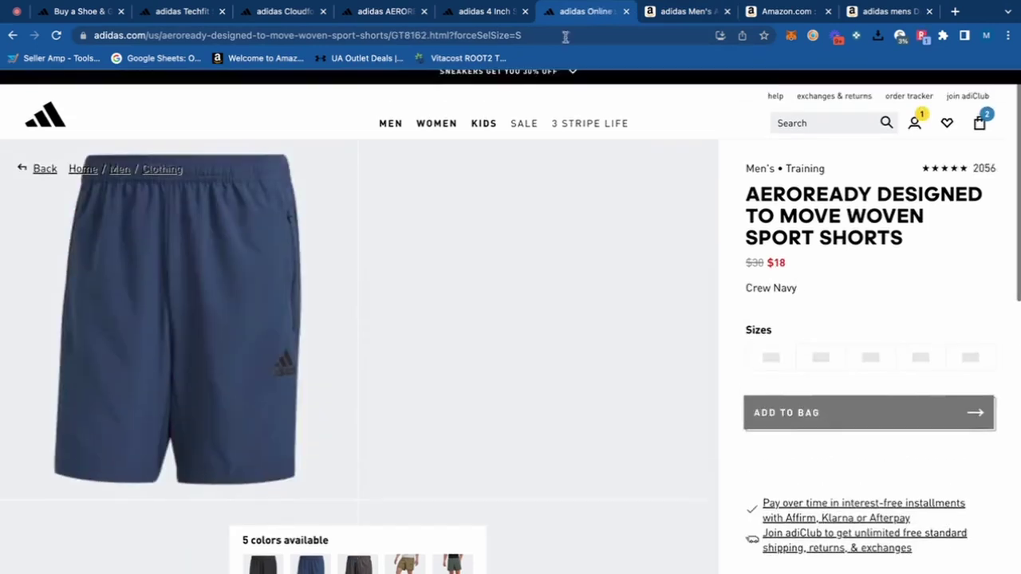
{"action": "left_click", "coordinate": [687, 12]}
{"action": "scroll", "coordinate": [403, 290], "scroll_direction": "down", "scroll_amount": 5}
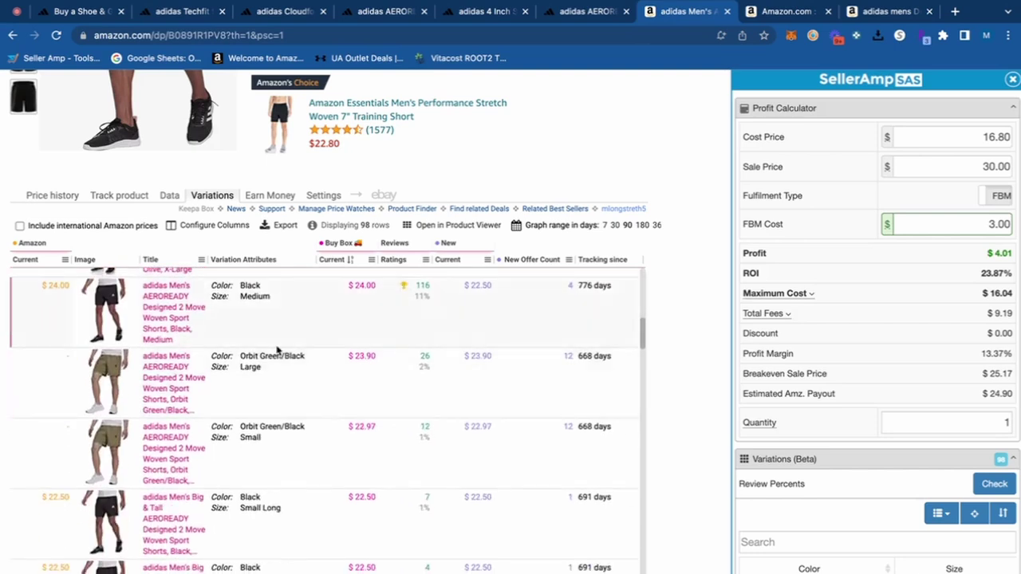
{"action": "scroll", "coordinate": [277, 350], "scroll_direction": "up", "scroll_amount": 5}
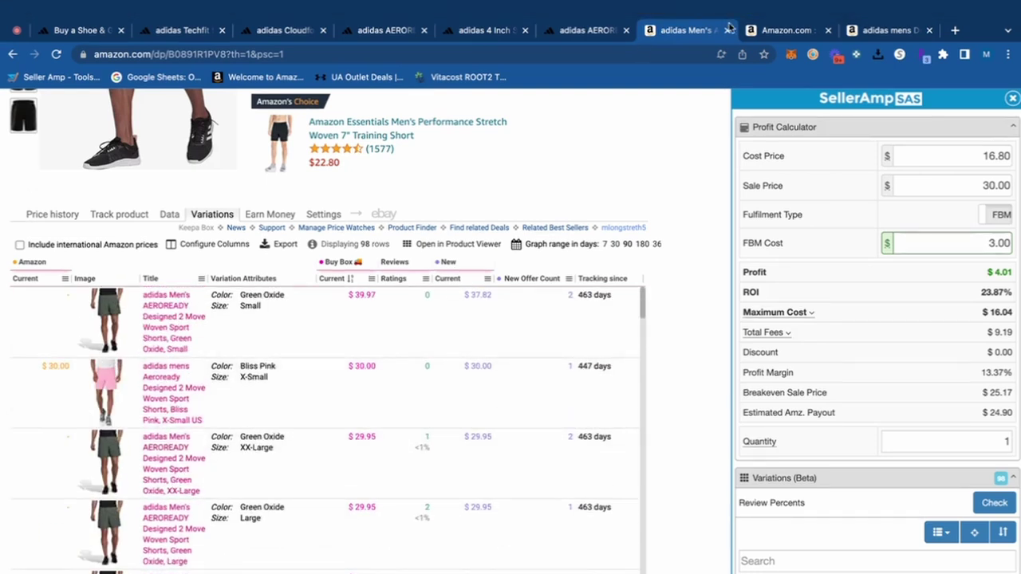
Close the woven shorts' Amazon listing and adidas page, leaving adidas's 4 Inch Shorts page open
{"action": "left_click", "coordinate": [726, 11]}
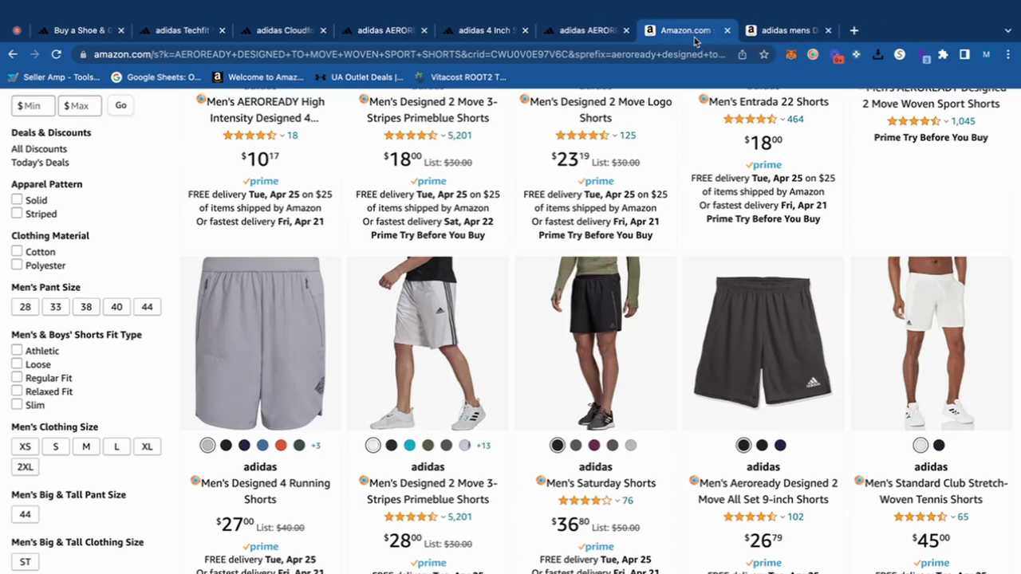
{"action": "scroll", "coordinate": [724, 275], "scroll_direction": "up", "scroll_amount": 3}
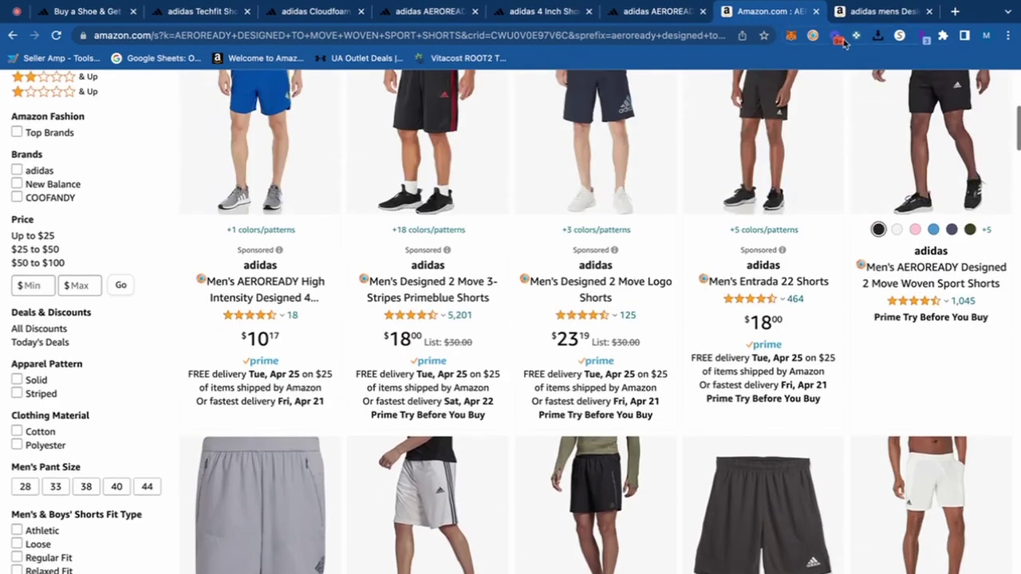
{"action": "left_click", "coordinate": [704, 11]}
{"action": "left_click", "coordinate": [550, 11]}
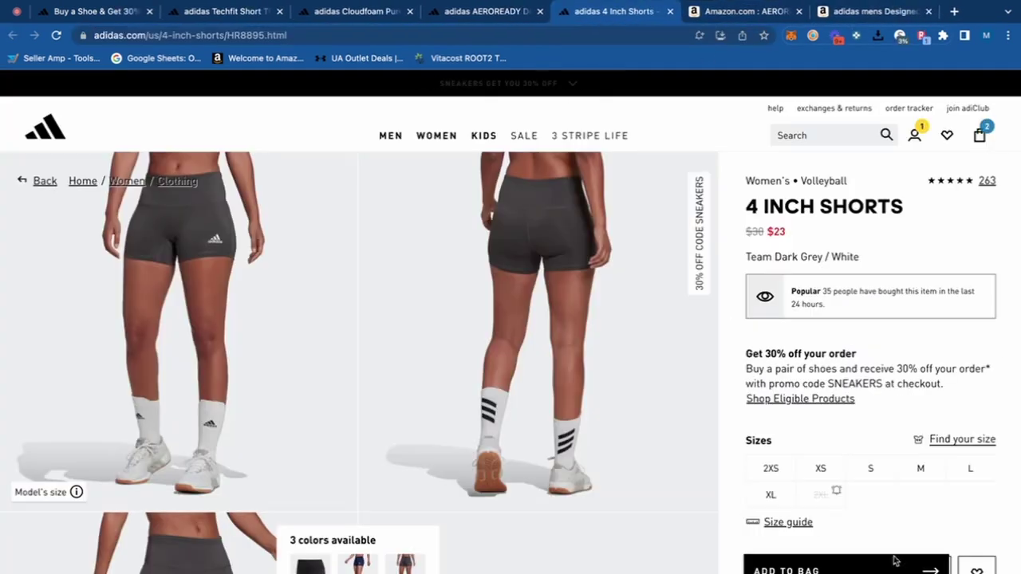
Copy the 4 Inch Shorts product name from adidas and search Amazon for "4 INCH SHORTS volleyball adidas"
{"action": "mouse_move", "coordinate": [741, 205]}
{"action": "left_mouse_down"}
{"action": "mouse_move", "coordinate": [911, 210]}
{"action": "mouse_move", "coordinate": [749, 206]}
{"action": "left_mouse_up"}
{"action": "left_click", "coordinate": [742, 11]}
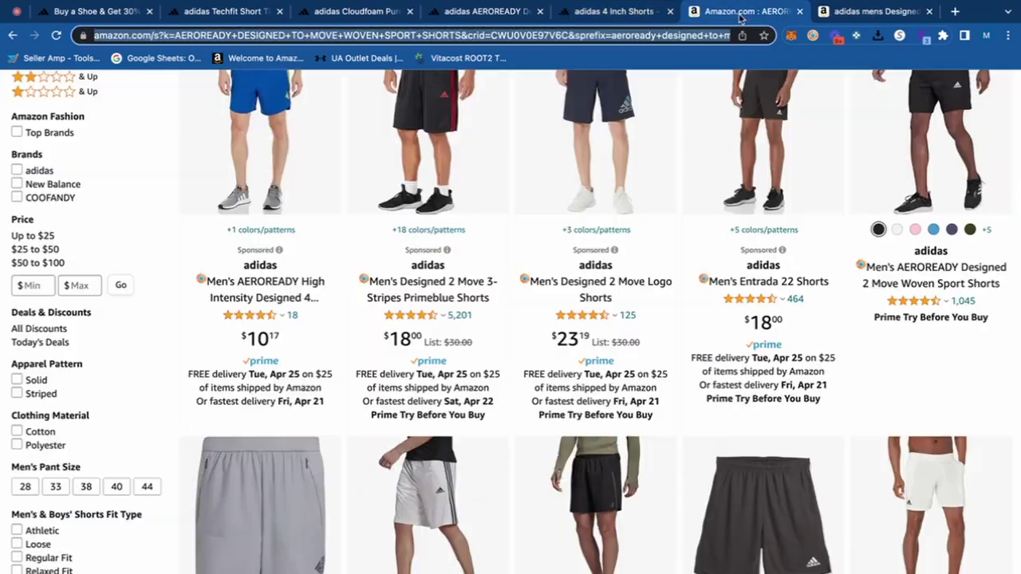
{"action": "scroll", "coordinate": [455, 143], "scroll_direction": "up", "scroll_amount": 5}
{"action": "left_click_drag", "start_coordinate": [517, 89], "coordinate": [234, 94]}
{"action": "type", "text": "4 INCH SHORTS"}
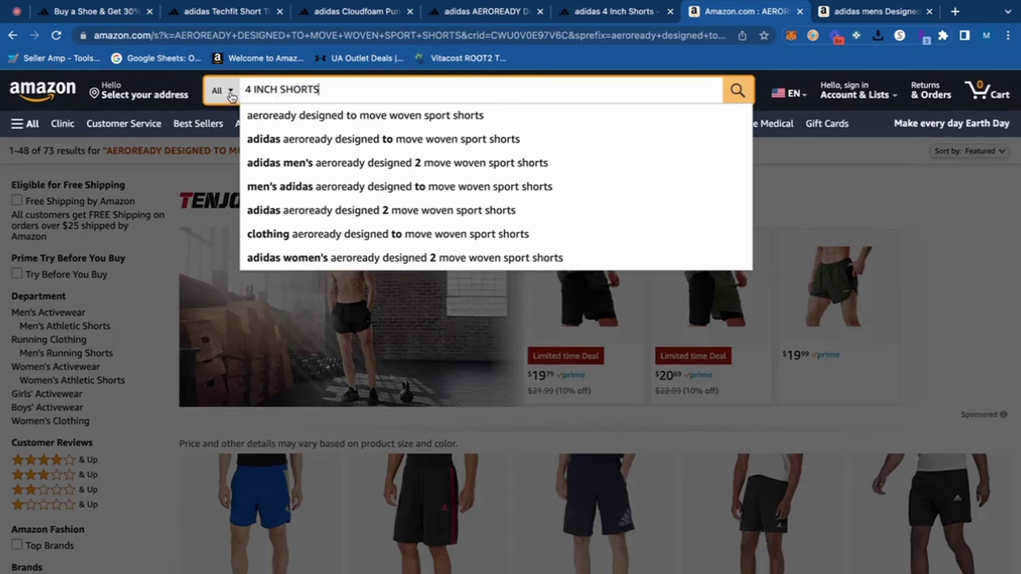
{"action": "type", "text": "volleyball adidas"}
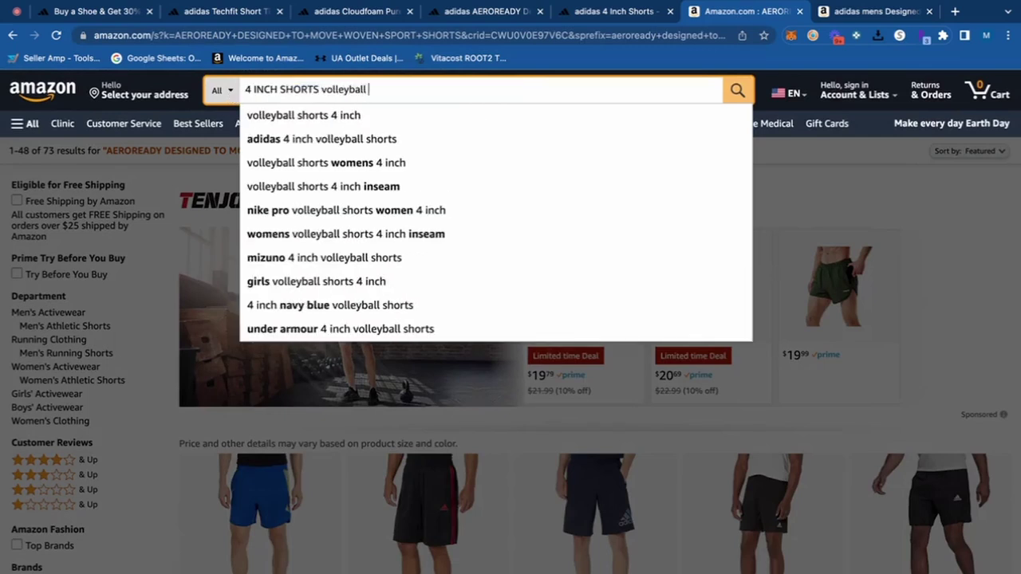
{"action": "key", "text": "Return"}
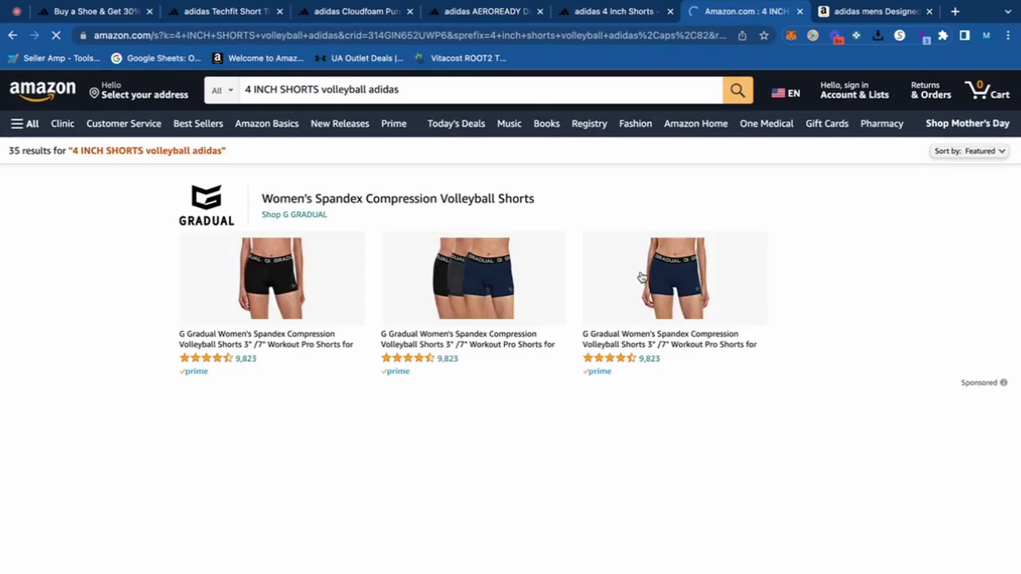
Open the adidas Women's Techfit Volleyball Shorts and Women's 4 Inch Shorts in new tabs, plus the Women's 4-Inch Compression Fit listing
{"action": "scroll", "coordinate": [641, 250], "scroll_direction": "down", "scroll_amount": 3}
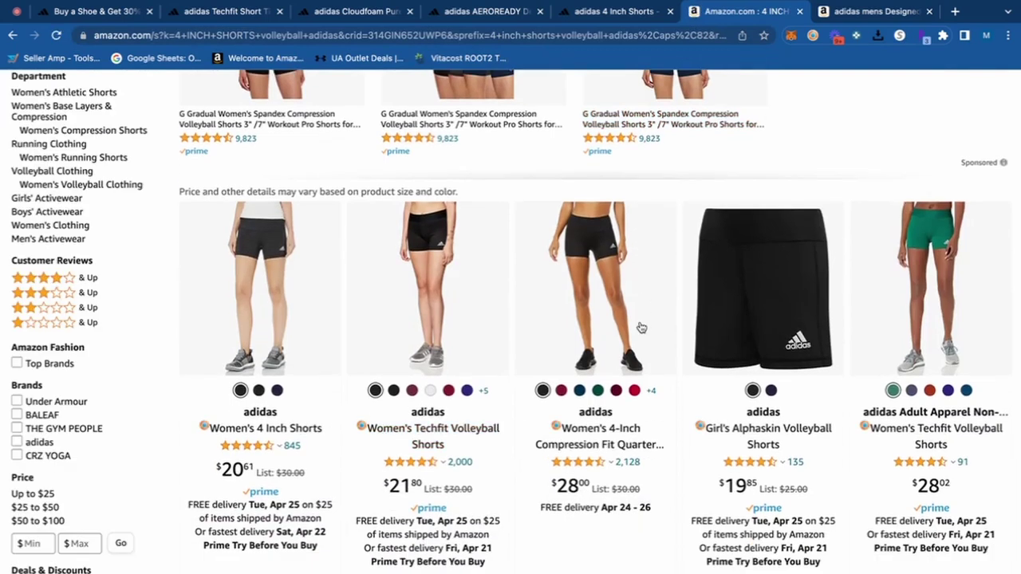
{"action": "scroll", "coordinate": [640, 328], "scroll_direction": "down", "scroll_amount": 5}
{"action": "scroll", "coordinate": [307, 391], "scroll_direction": "up", "scroll_amount": 9}
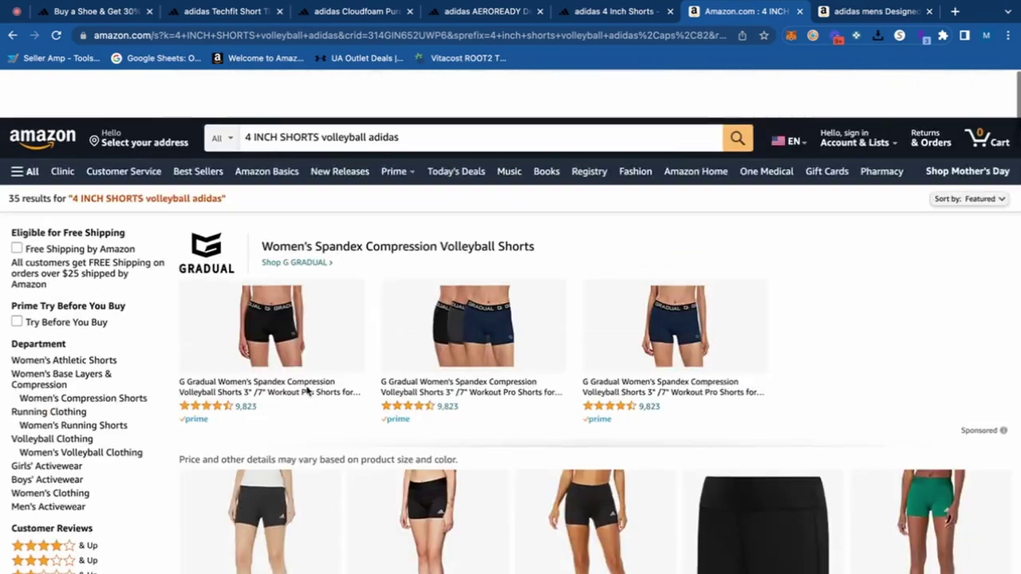
{"action": "scroll", "coordinate": [307, 390], "scroll_direction": "down", "scroll_amount": 3}
{"action": "right_click", "coordinate": [487, 466]}
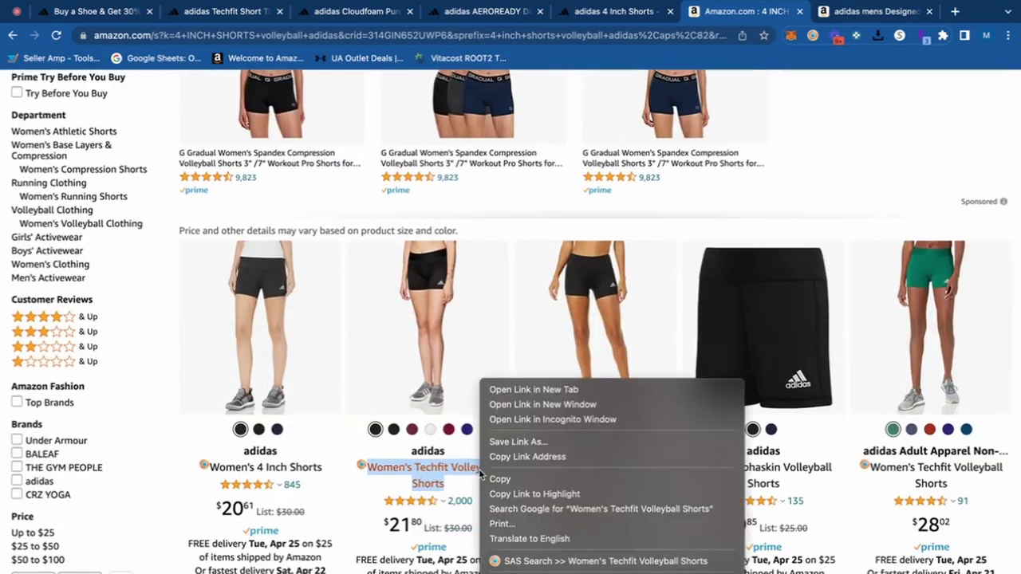
{"action": "left_click", "coordinate": [501, 390]}
{"action": "right_click", "coordinate": [294, 469]}
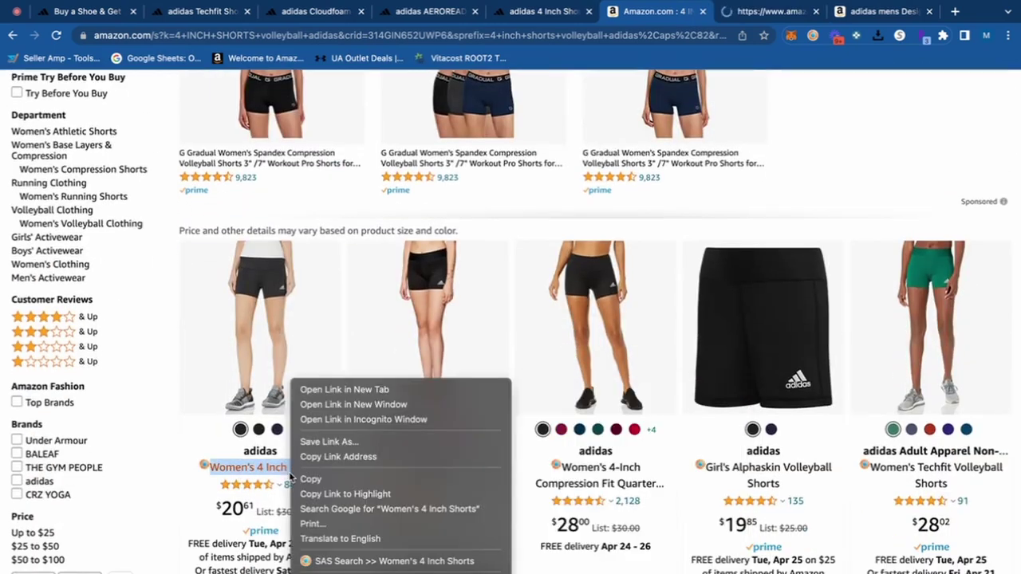
{"action": "left_click", "coordinate": [327, 390]}
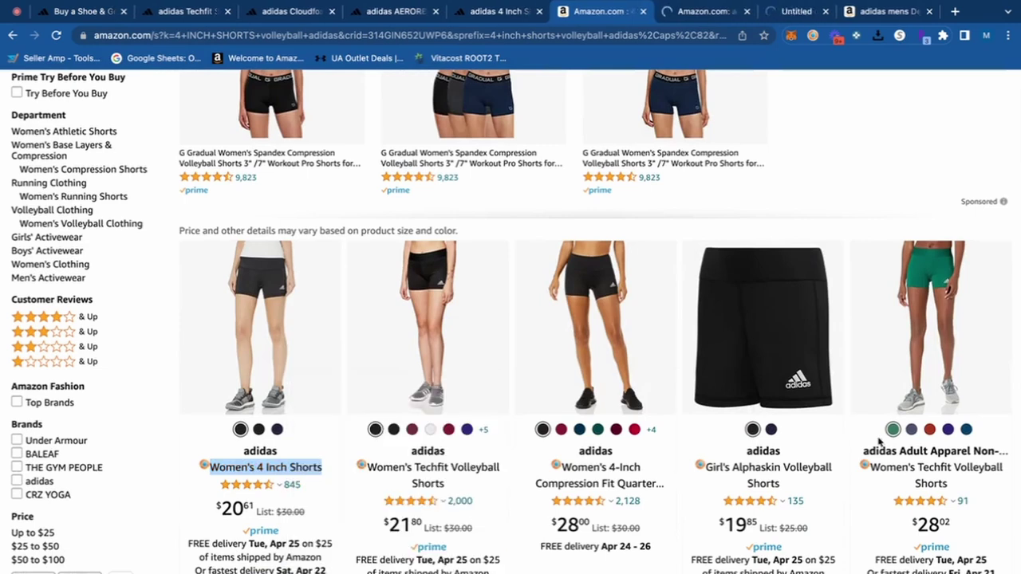
{"action": "left_click", "coordinate": [604, 471]}
Filter Keepa's variations of the Women's 4 Inch Shorts to those with no current Amazon price, then close that listing
{"action": "left_click", "coordinate": [777, 30]}
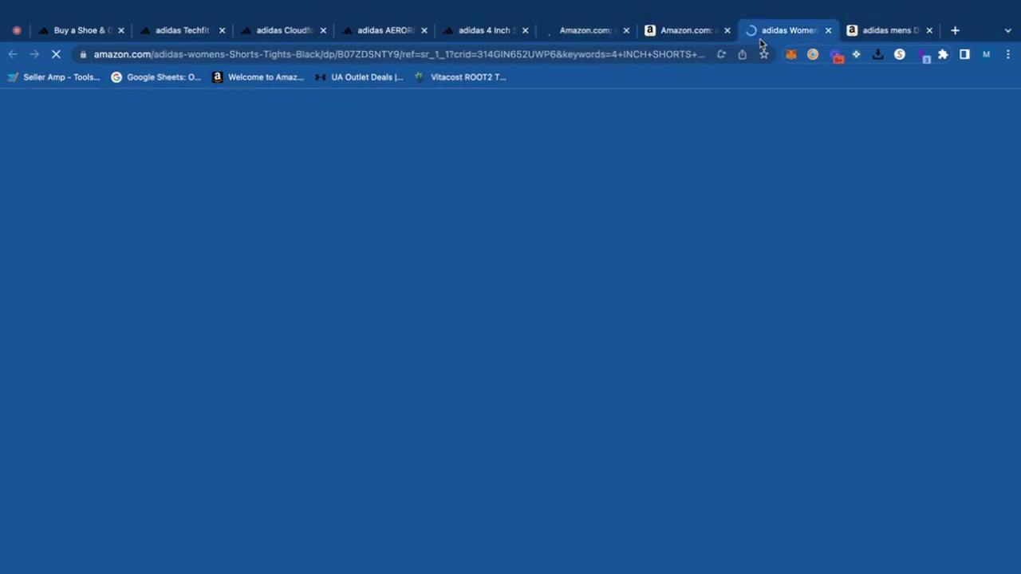
{"action": "scroll", "coordinate": [555, 293], "scroll_direction": "down", "scroll_amount": 10}
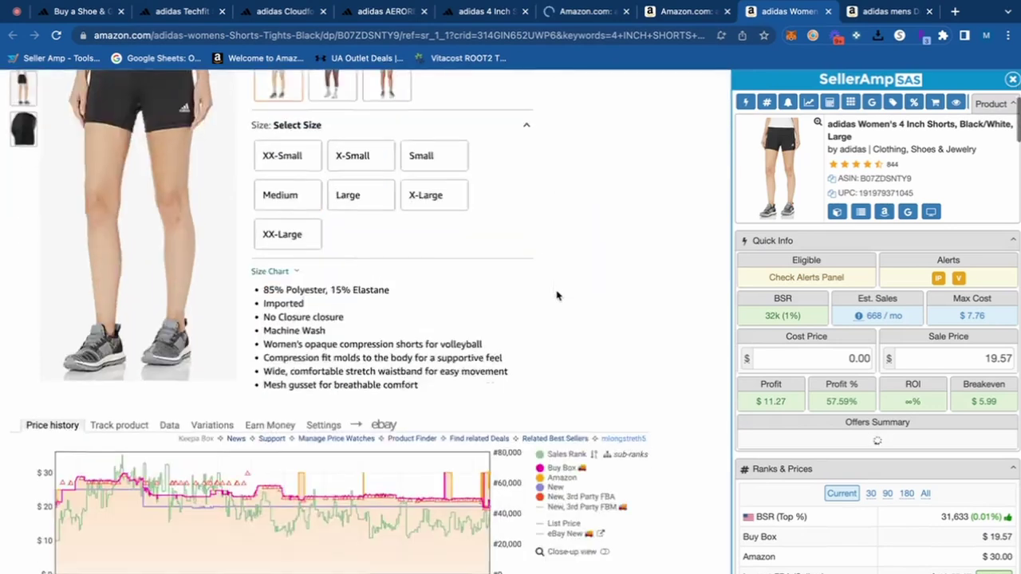
{"action": "left_click", "coordinate": [199, 94]}
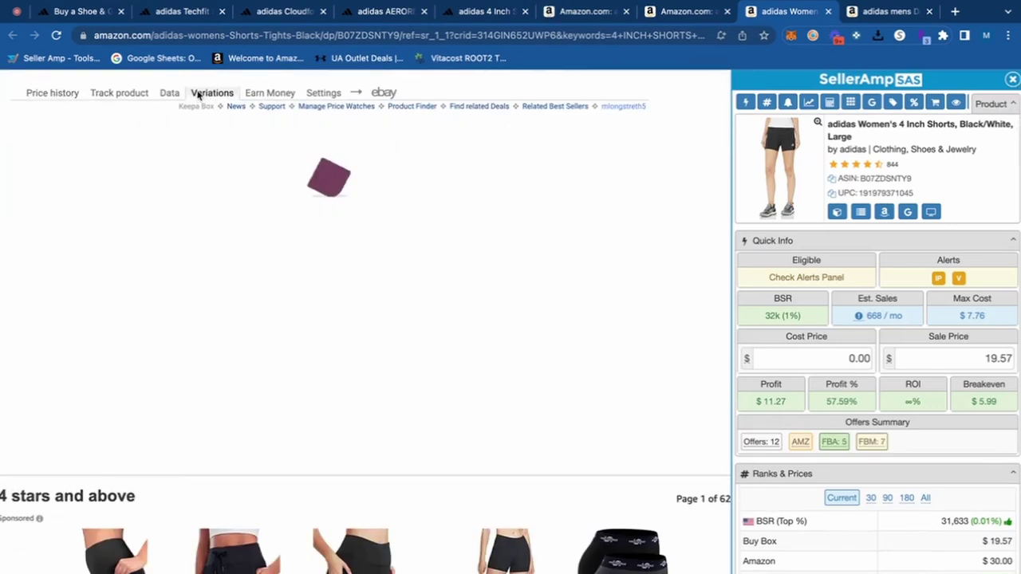
{"action": "scroll", "coordinate": [277, 144], "scroll_direction": "up", "scroll_amount": 1}
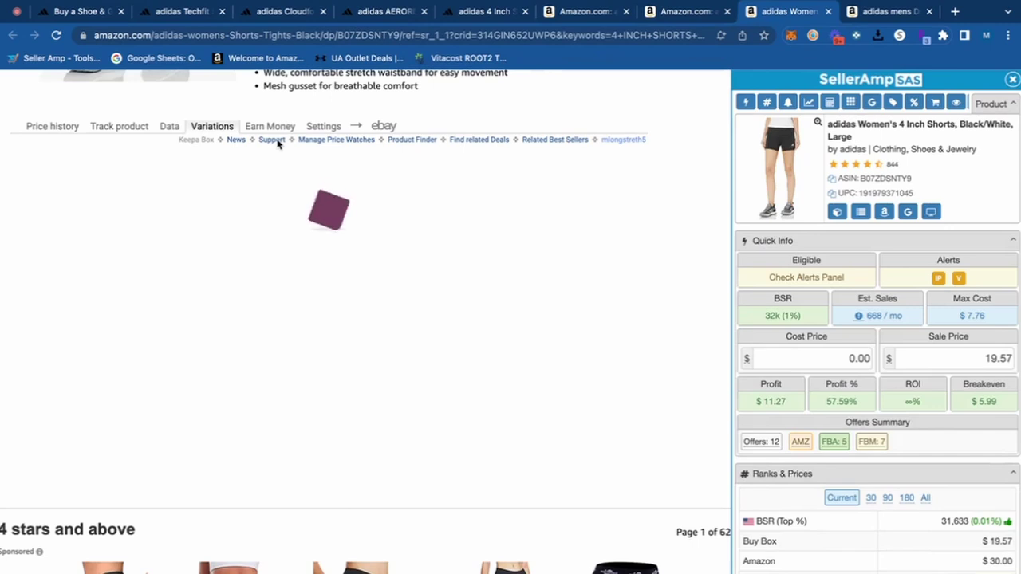
{"action": "left_click", "coordinate": [65, 191]}
{"action": "left_click", "coordinate": [80, 210]}
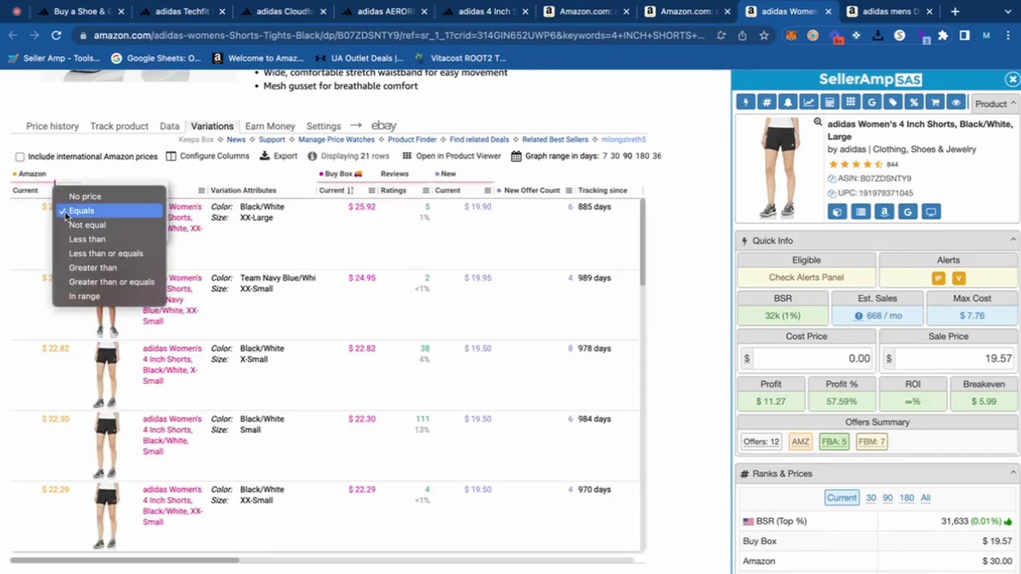
{"action": "left_click", "coordinate": [43, 191]}
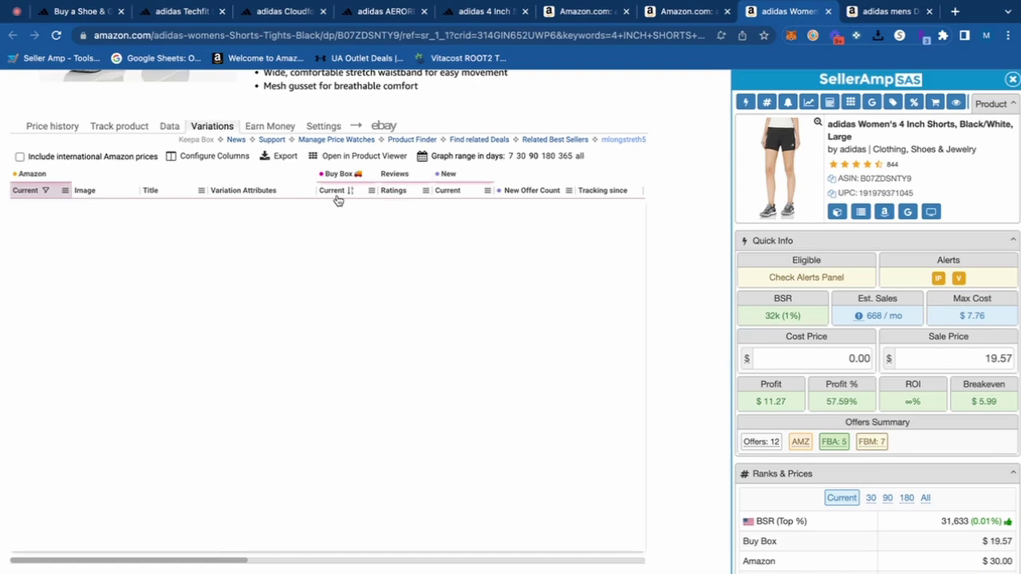
{"action": "left_click", "coordinate": [828, 11]}
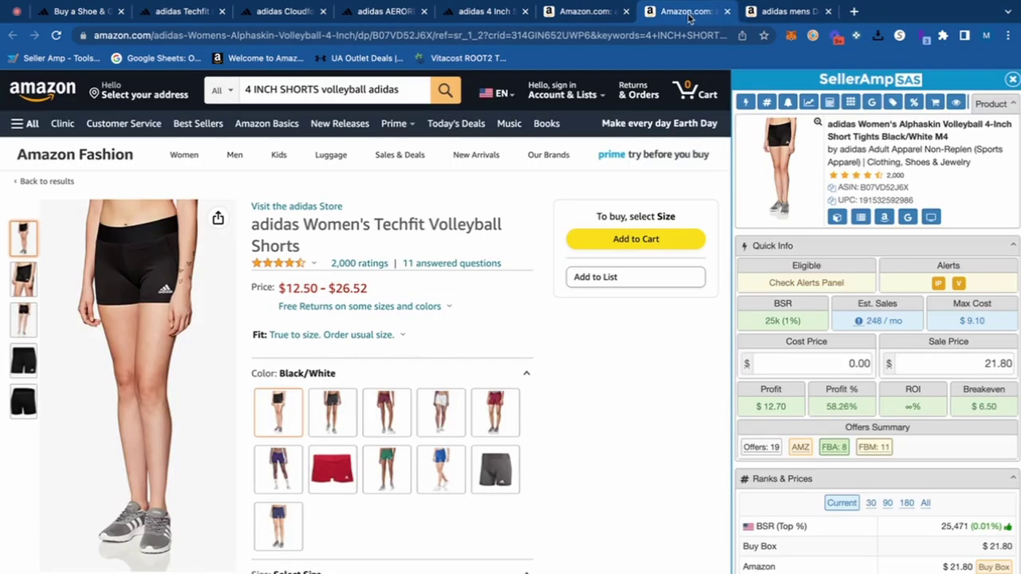
Load Keepa's variations for the Women's Techfit Volleyball Shorts and filter them to those with no current Amazon price
{"action": "scroll", "coordinate": [263, 343], "scroll_direction": "down", "scroll_amount": 15}
{"action": "left_click", "coordinate": [210, 236]}
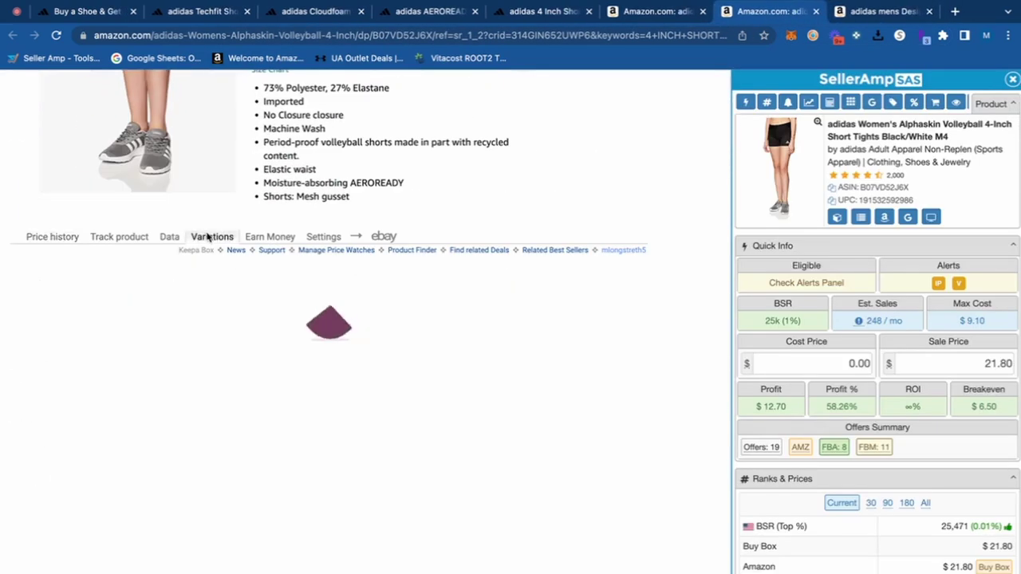
{"action": "scroll", "coordinate": [357, 244], "scroll_direction": "down", "scroll_amount": 3}
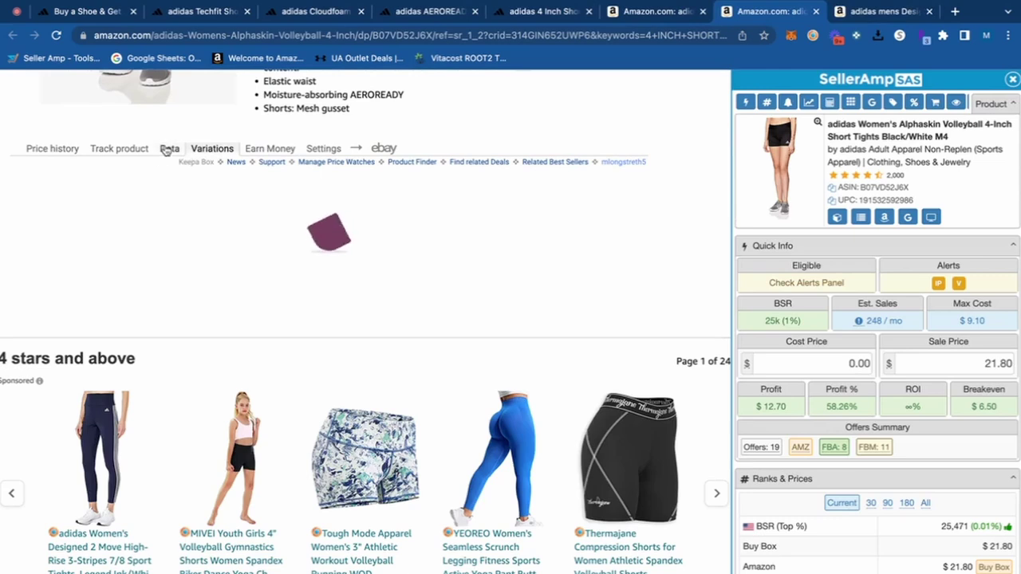
{"action": "left_click", "coordinate": [167, 149]}
{"action": "left_click", "coordinate": [196, 149]}
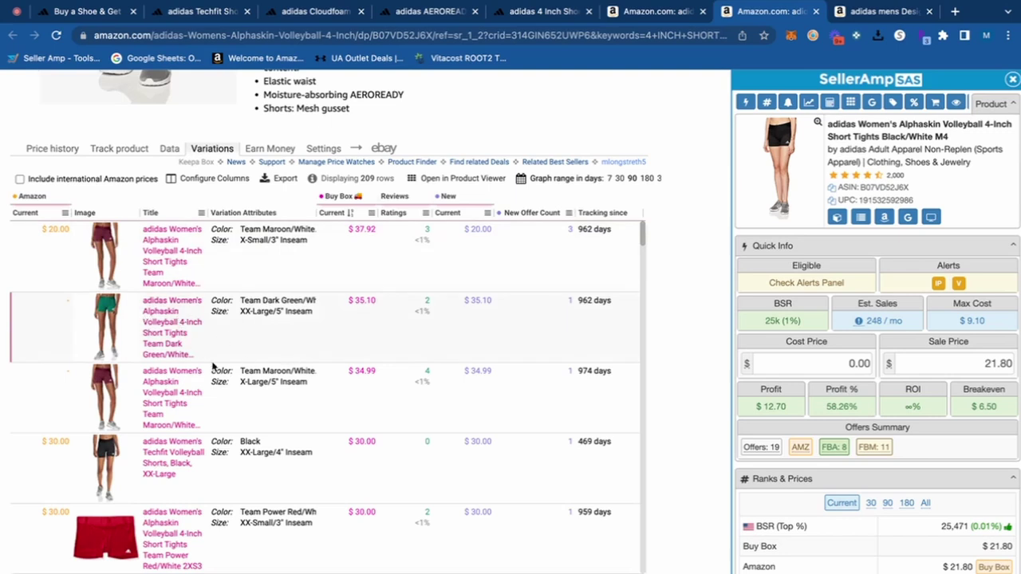
{"action": "left_click", "coordinate": [65, 213]}
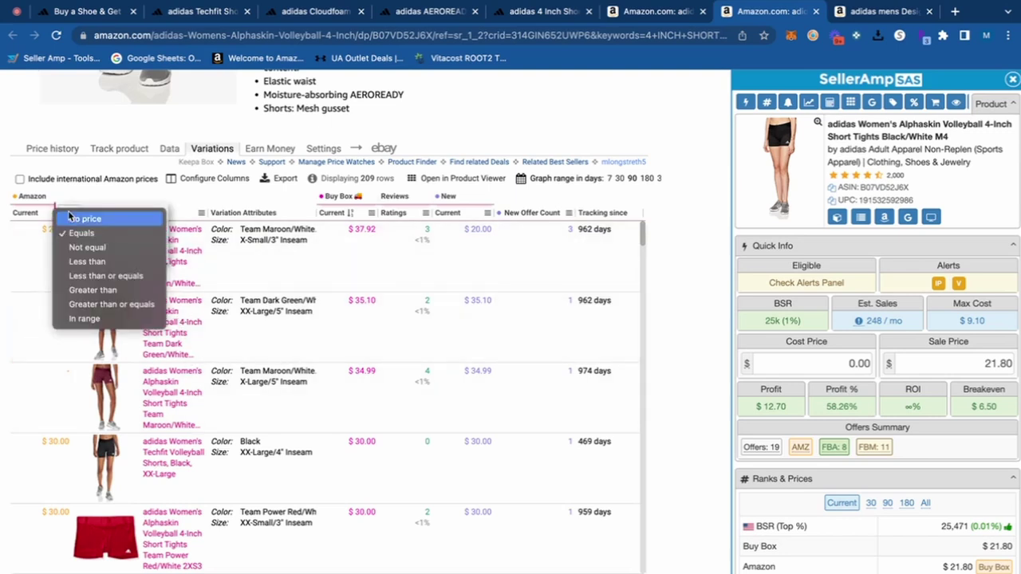
{"action": "left_click", "coordinate": [80, 218]}
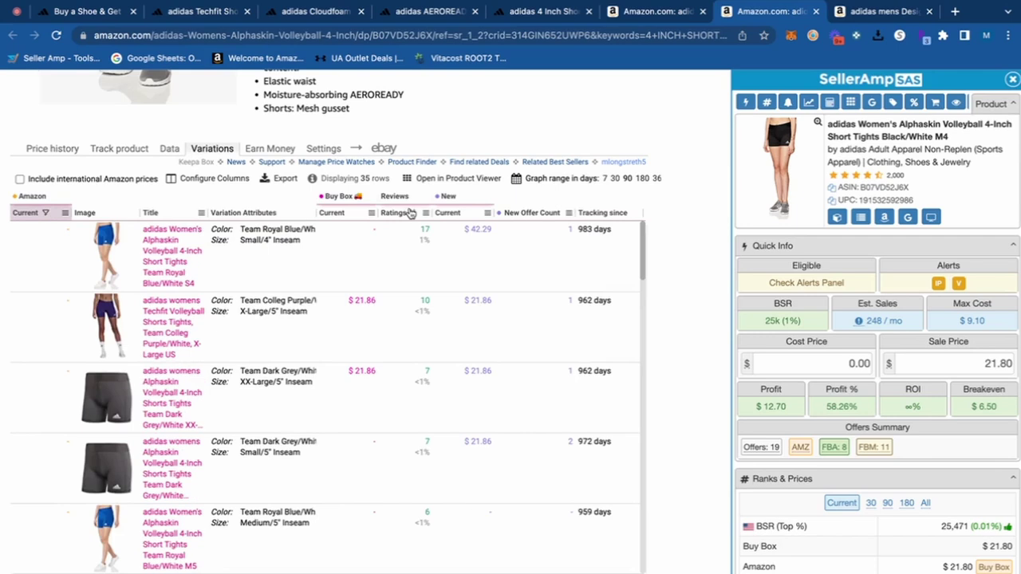
Open the Team Royal Blue/White S4 variation and examine its price history over one year
{"action": "left_click", "coordinate": [173, 262]}
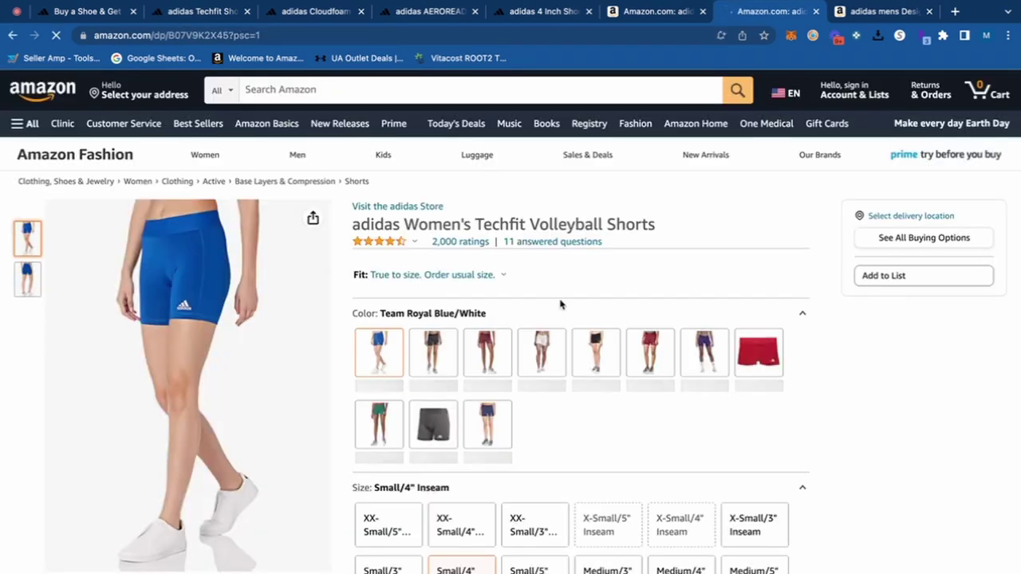
{"action": "scroll", "coordinate": [585, 313], "scroll_direction": "down", "scroll_amount": 10}
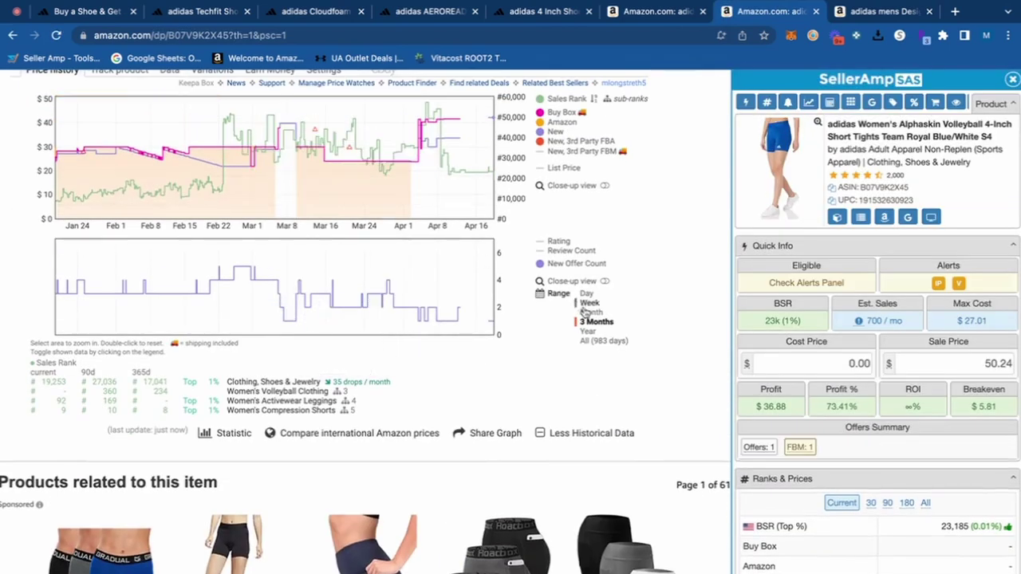
{"action": "left_click", "coordinate": [590, 333]}
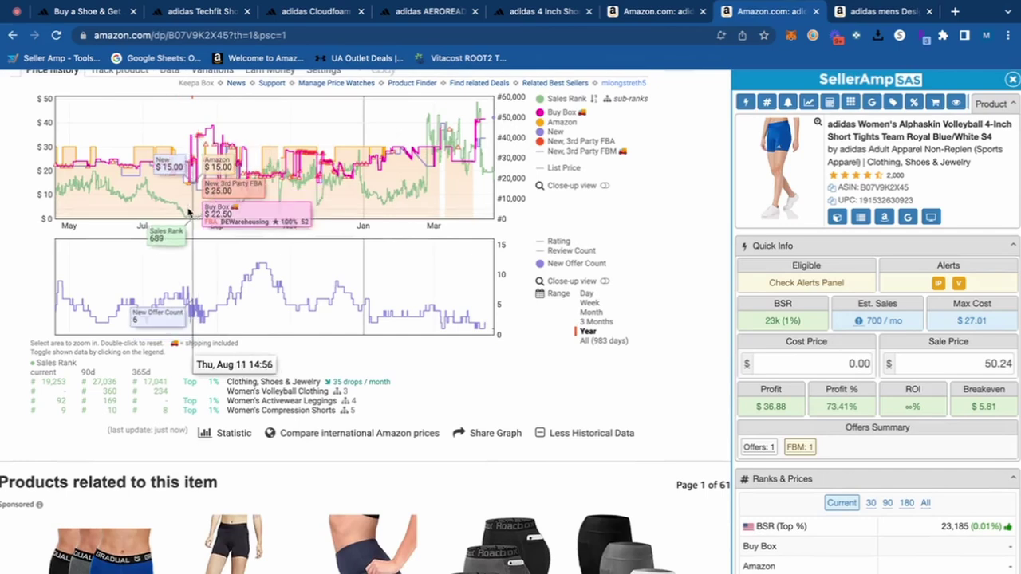
{"action": "scroll", "coordinate": [179, 209], "scroll_direction": "up", "scroll_amount": 5}
{"action": "scroll", "coordinate": [205, 278], "scroll_direction": "down", "scroll_amount": 5}
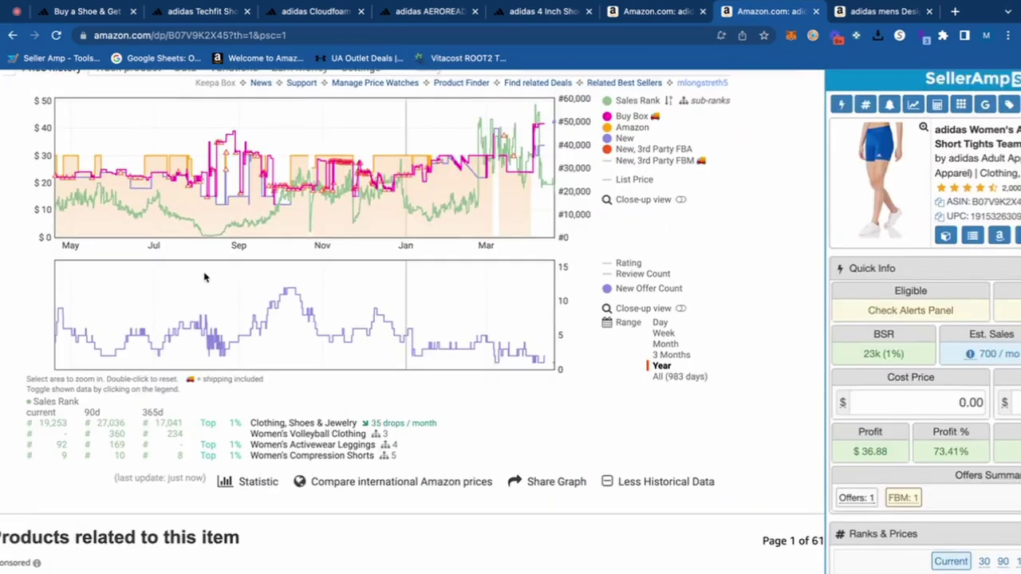
{"action": "scroll", "coordinate": [391, 265], "scroll_direction": "up", "scroll_amount": 1}
{"action": "scroll", "coordinate": [534, 239], "scroll_direction": "up", "scroll_amount": 15}
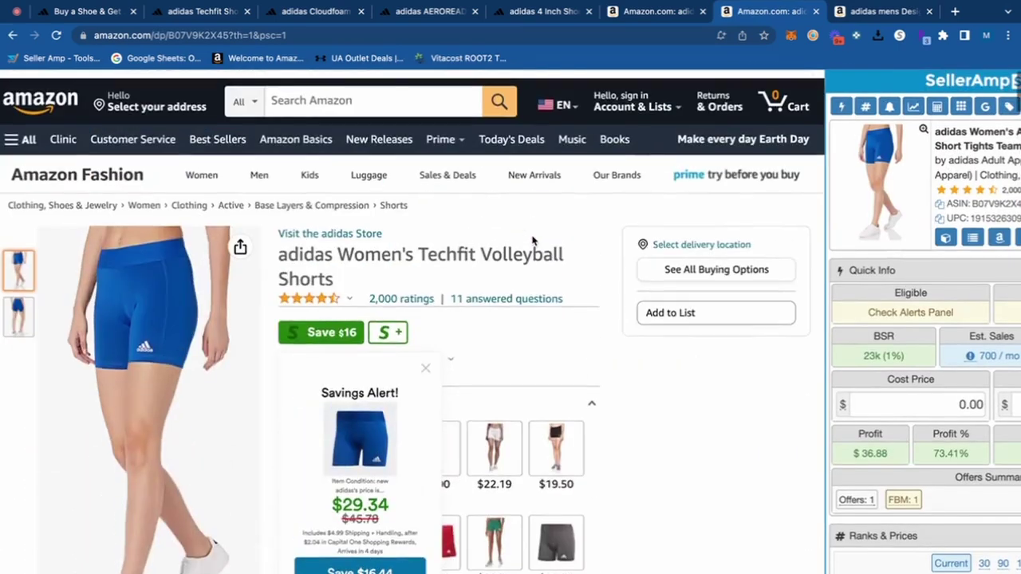
{"action": "scroll", "coordinate": [585, 231], "scroll_direction": "down", "scroll_amount": 1}
Search Google for the product title, open adidas's $24.00 Techfit Volleyball Shorts listing and select size M 5"
{"action": "left_click", "coordinate": [908, 217]}
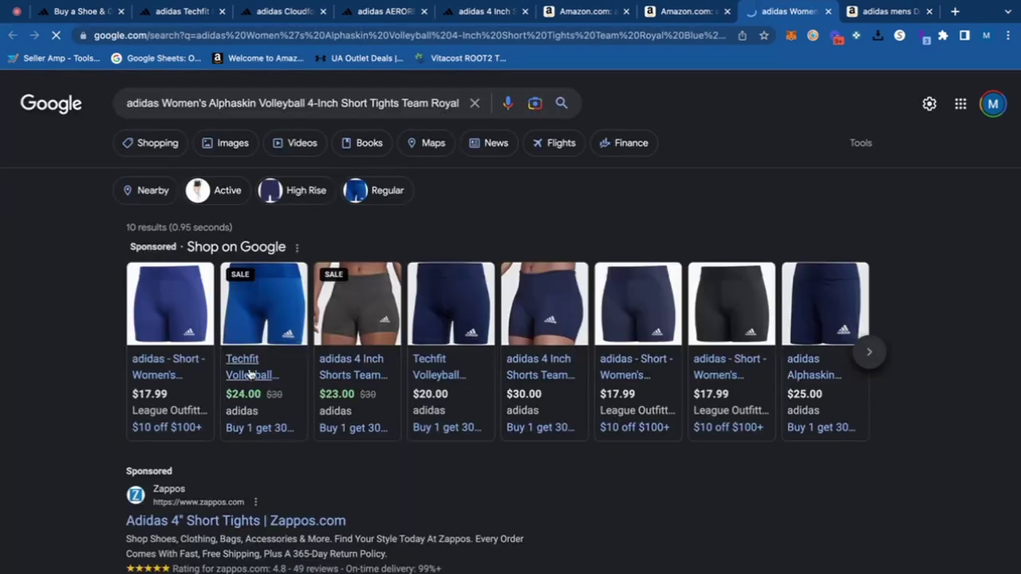
{"action": "left_click", "coordinate": [252, 375]}
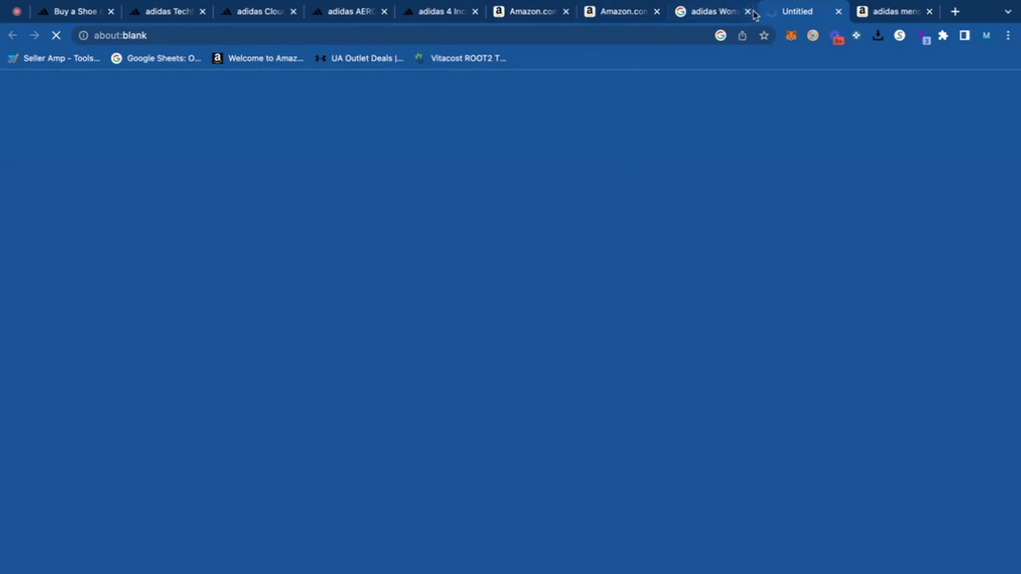
{"action": "left_click", "coordinate": [749, 12]}
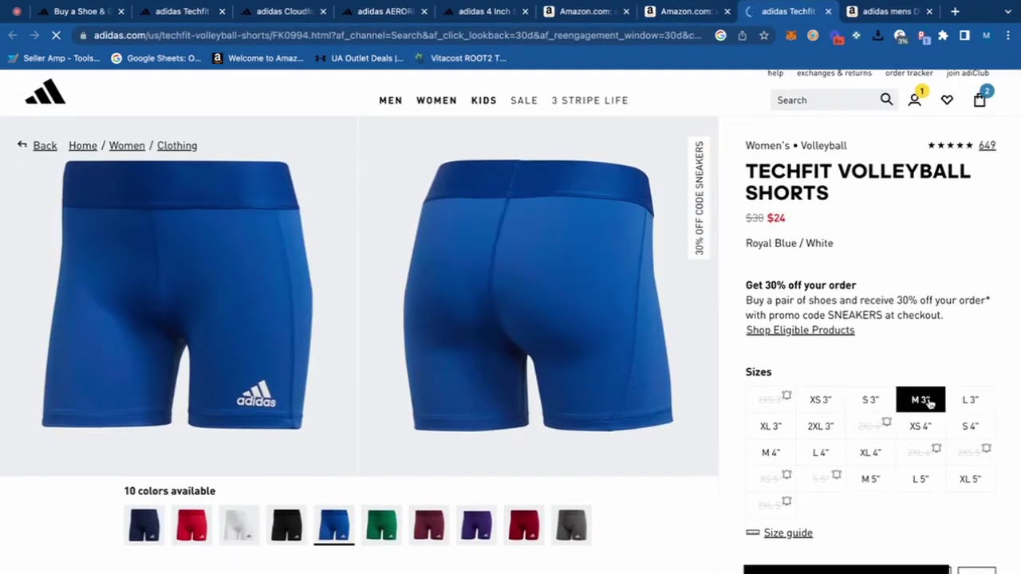
{"action": "left_click", "coordinate": [870, 479]}
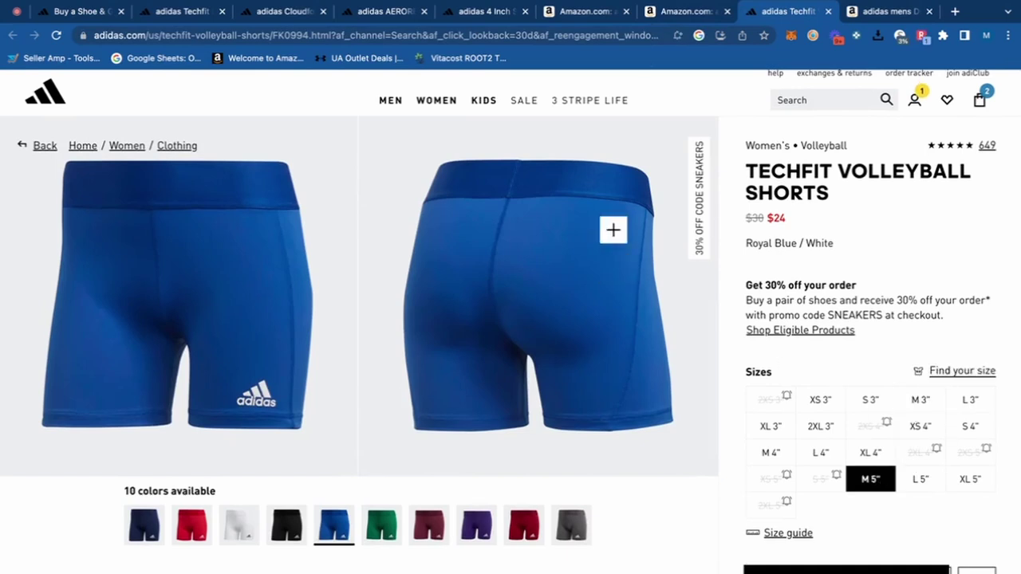
Return to the Amazon listing of the royal blue shorts and set the SellerAmp cost price to 16.80
{"action": "key", "text": "ctrl+shift+Tab"}
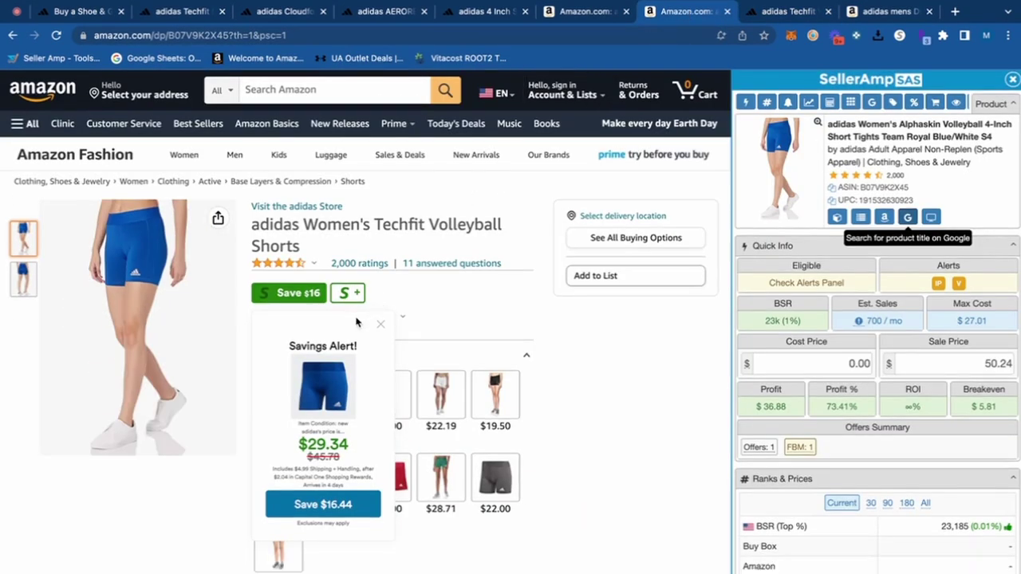
{"action": "left_click", "coordinate": [749, 12]}
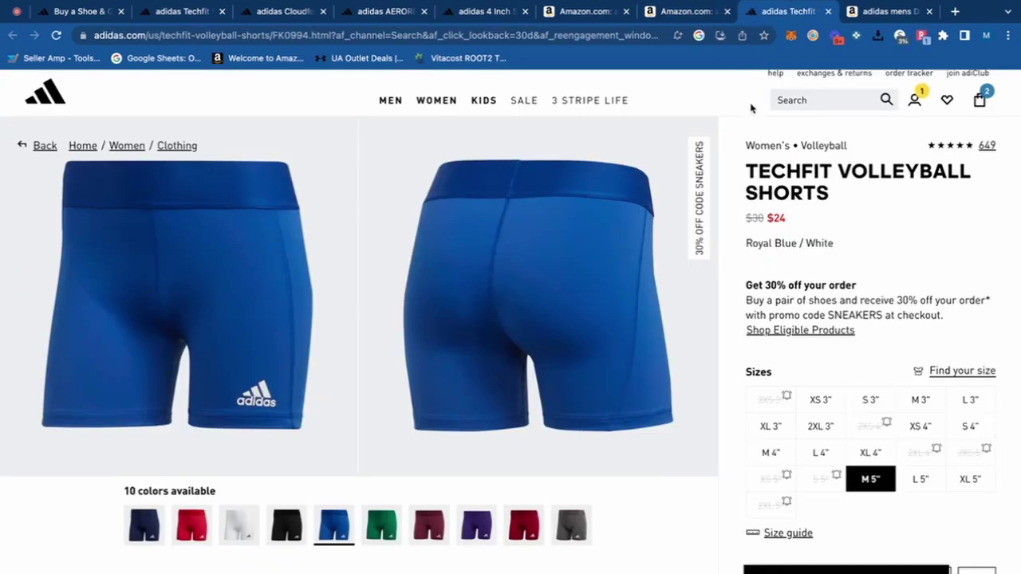
{"action": "left_click", "coordinate": [690, 14]}
{"action": "left_click", "coordinate": [852, 368]}
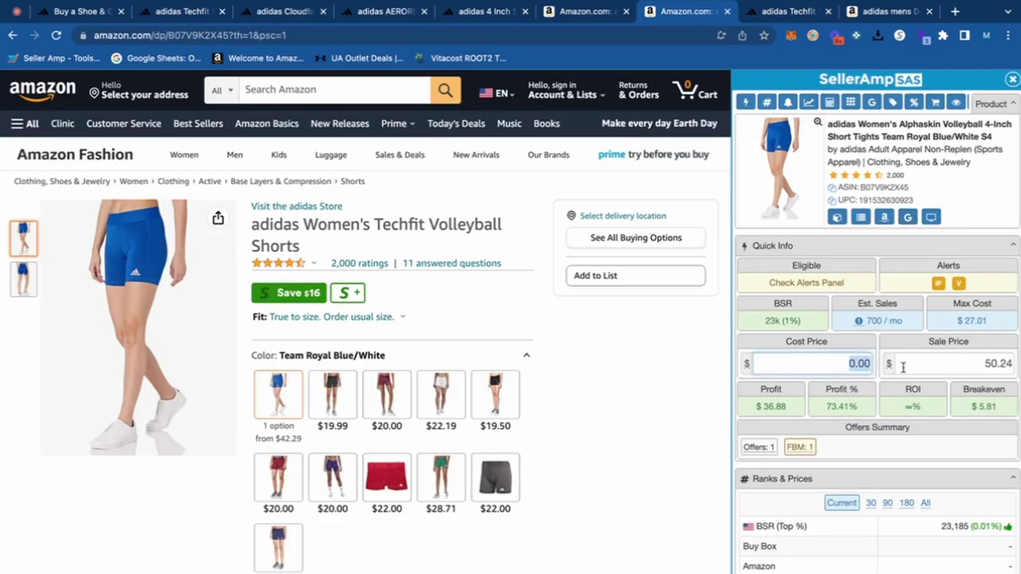
{"action": "type", "text": "16.80"}
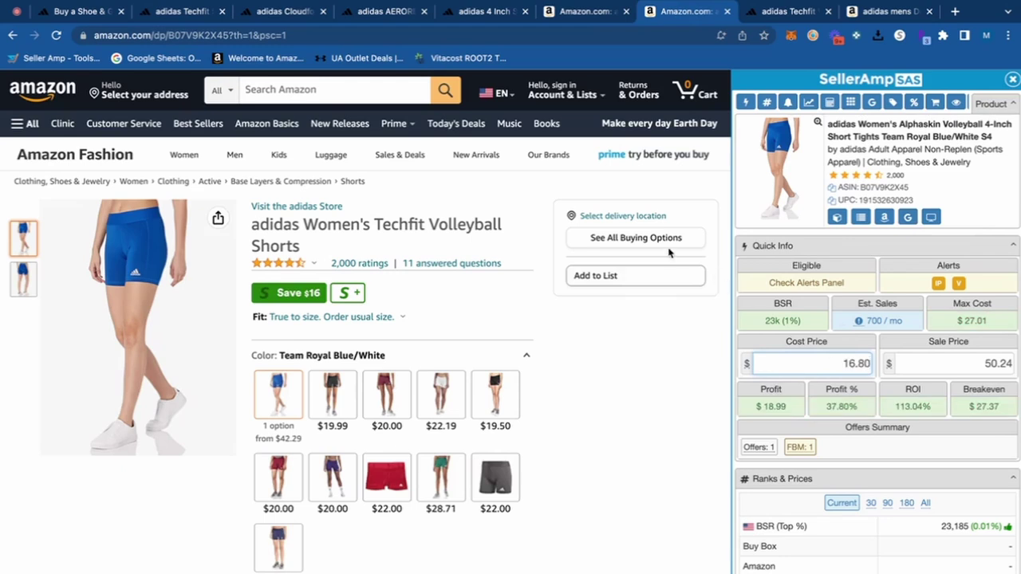
{"action": "left_click", "coordinate": [665, 252]}
{"action": "left_click", "coordinate": [505, 291]}
Check the recent Buy Box price and offer count in the price history, and set the sale price to 43.00
{"action": "scroll", "coordinate": [506, 292], "scroll_direction": "down", "scroll_amount": 6}
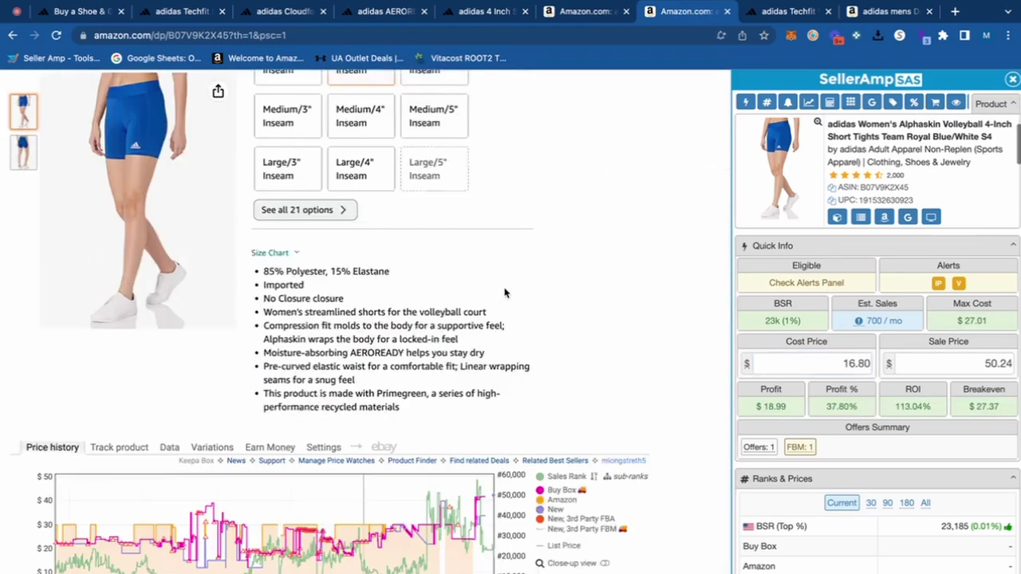
{"action": "scroll", "coordinate": [504, 293], "scroll_direction": "down", "scroll_amount": 2}
{"action": "scroll", "coordinate": [490, 284], "scroll_direction": "up", "scroll_amount": 5}
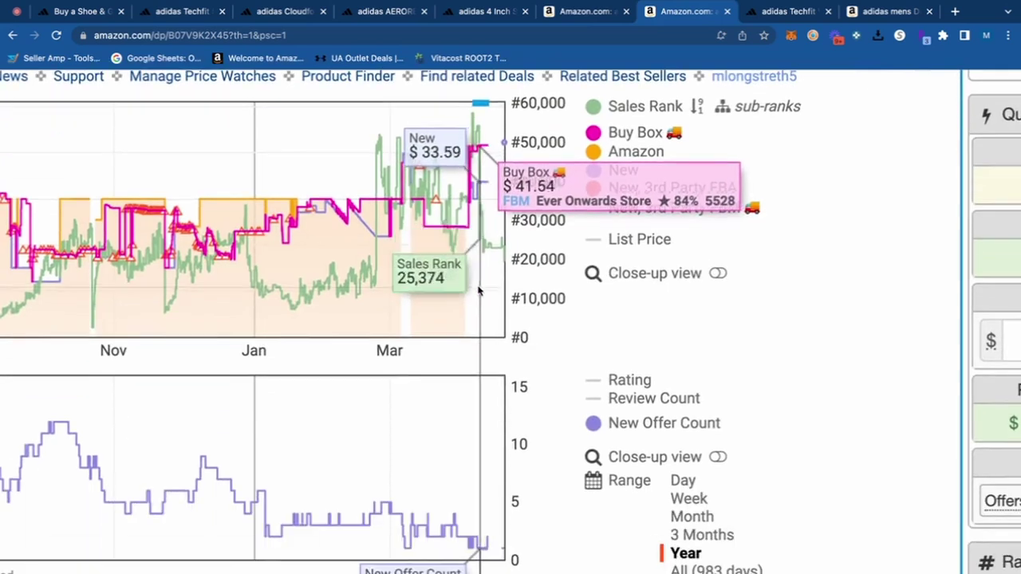
{"action": "scroll", "coordinate": [470, 283], "scroll_direction": "down", "scroll_amount": 1}
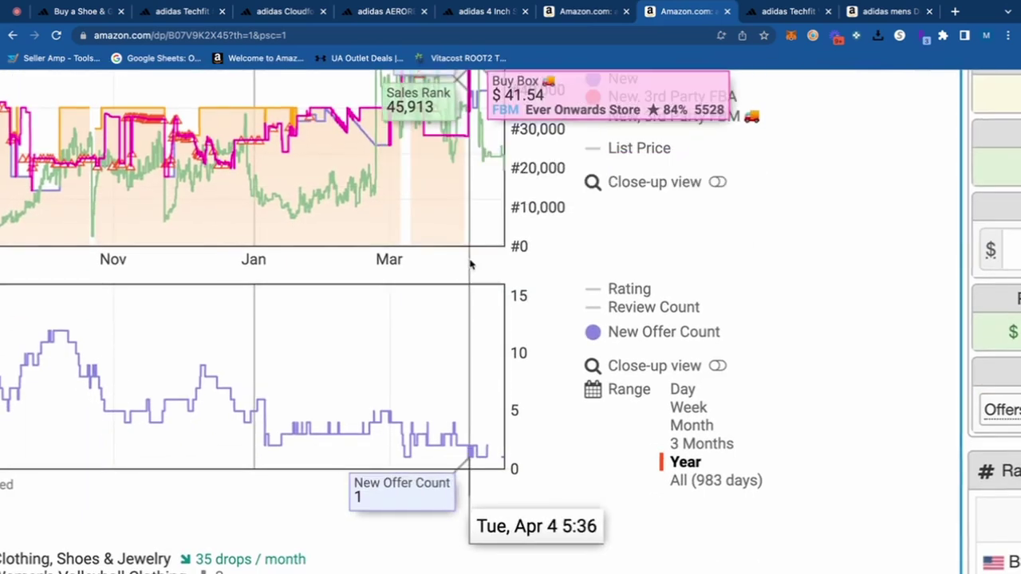
{"action": "scroll", "coordinate": [462, 231], "scroll_direction": "up", "scroll_amount": 2}
{"action": "scroll", "coordinate": [450, 207], "scroll_direction": "right", "scroll_amount": 1}
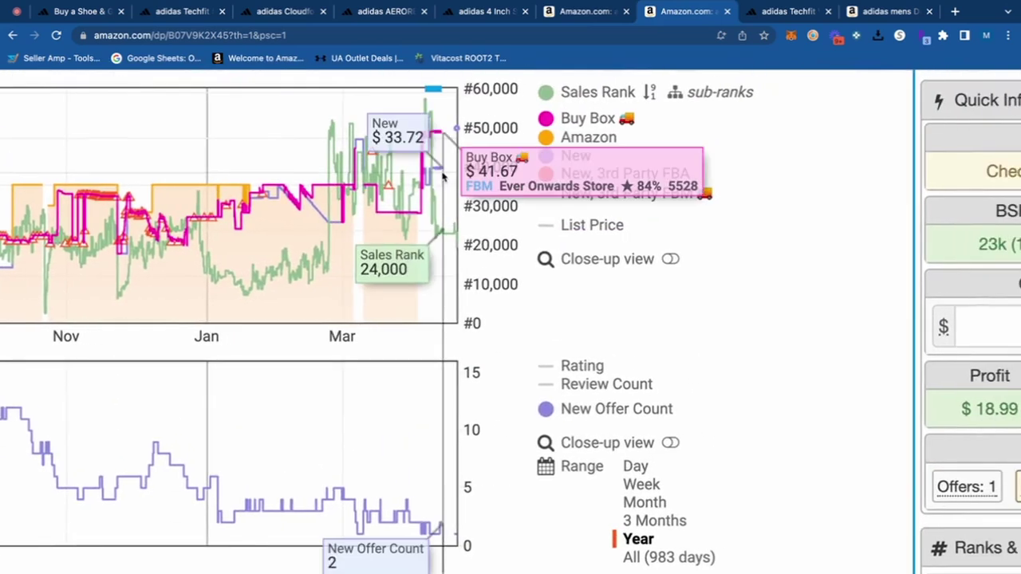
{"action": "scroll", "coordinate": [439, 319], "scroll_direction": "down", "scroll_amount": 3}
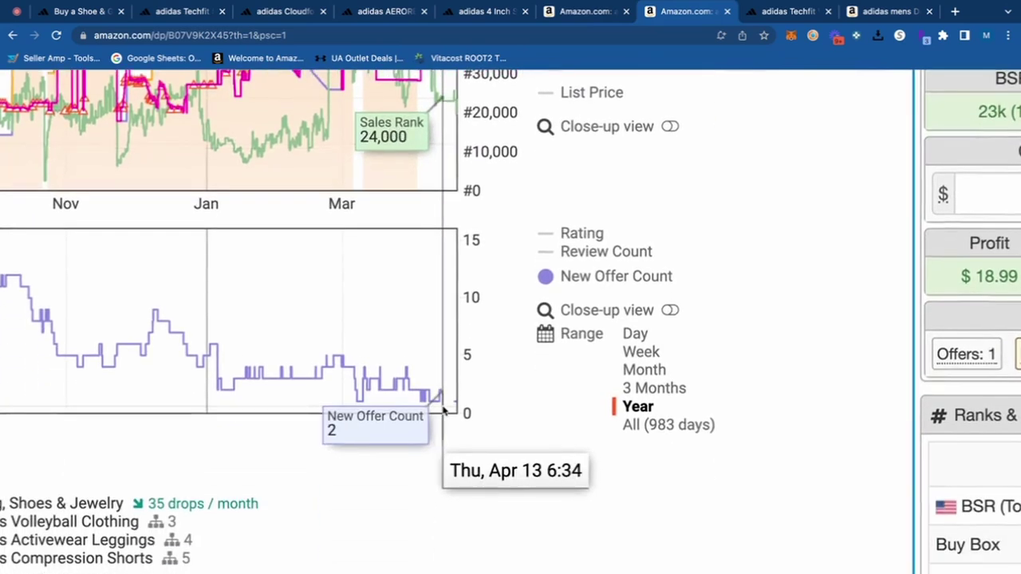
{"action": "scroll", "coordinate": [445, 410], "scroll_direction": "up", "scroll_amount": 3}
{"action": "scroll", "coordinate": [447, 398], "scroll_direction": "down", "scroll_amount": 3}
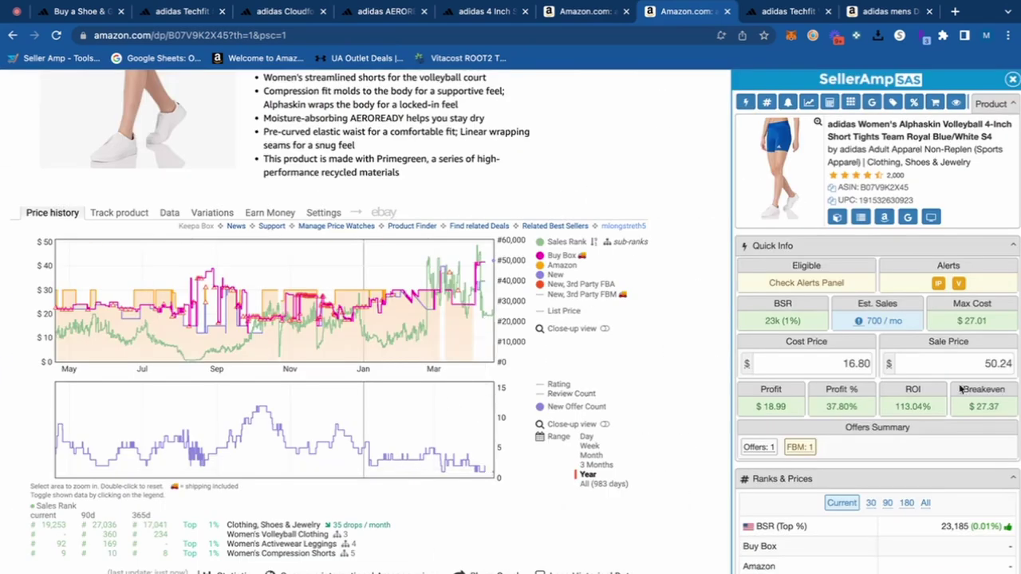
{"action": "double_click", "coordinate": [987, 355]}
{"action": "type", "text": "43.00"}
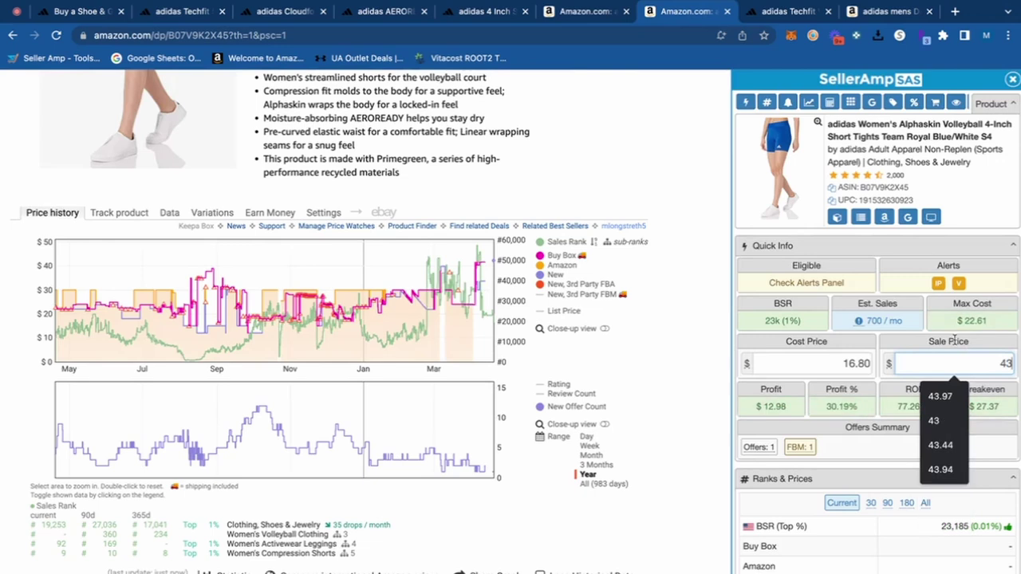
List the royal blue shorts' variations in Keepa and filter them to those with no current Amazon price
{"action": "left_click", "coordinate": [212, 212]}
{"action": "left_click", "coordinate": [780, 12]}
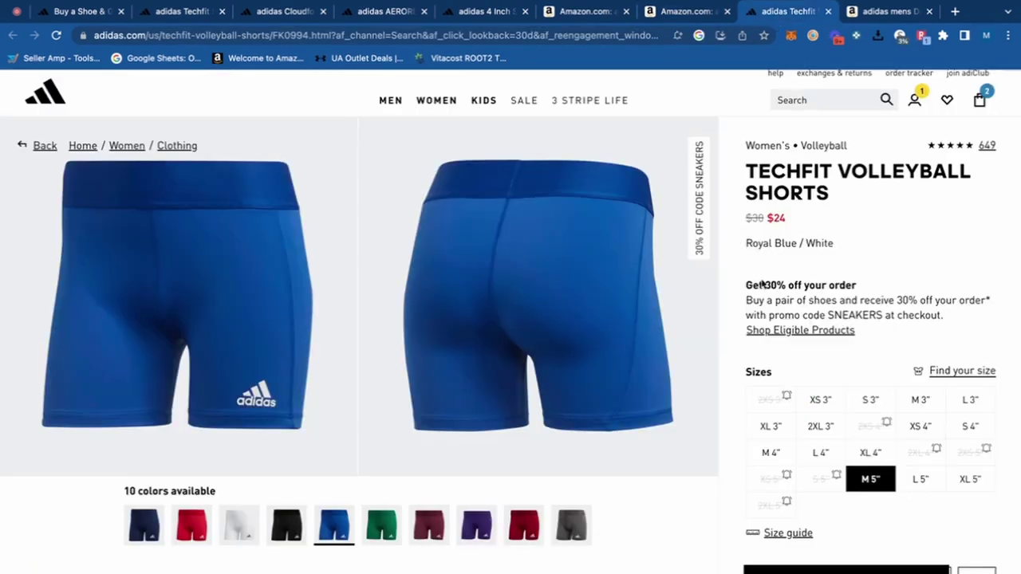
{"action": "left_click", "coordinate": [705, 11]}
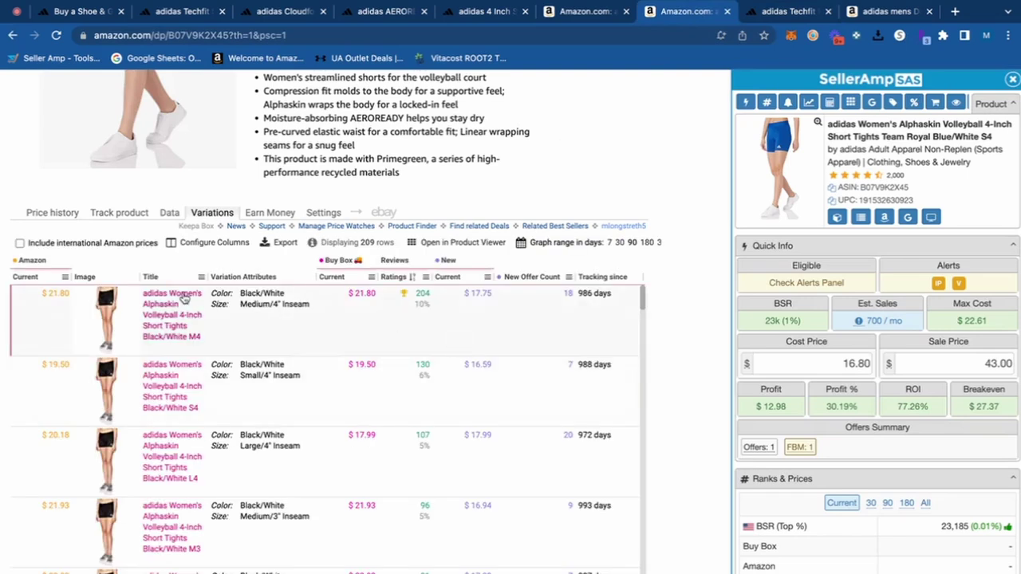
{"action": "left_click", "coordinate": [65, 275]}
{"action": "left_click", "coordinate": [66, 290]}
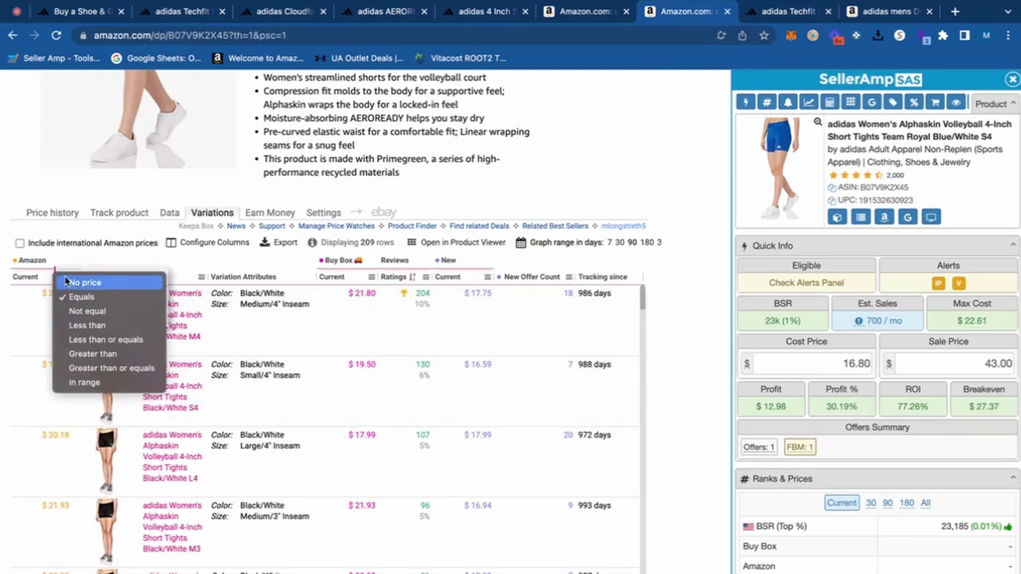
{"action": "left_click", "coordinate": [80, 283]}
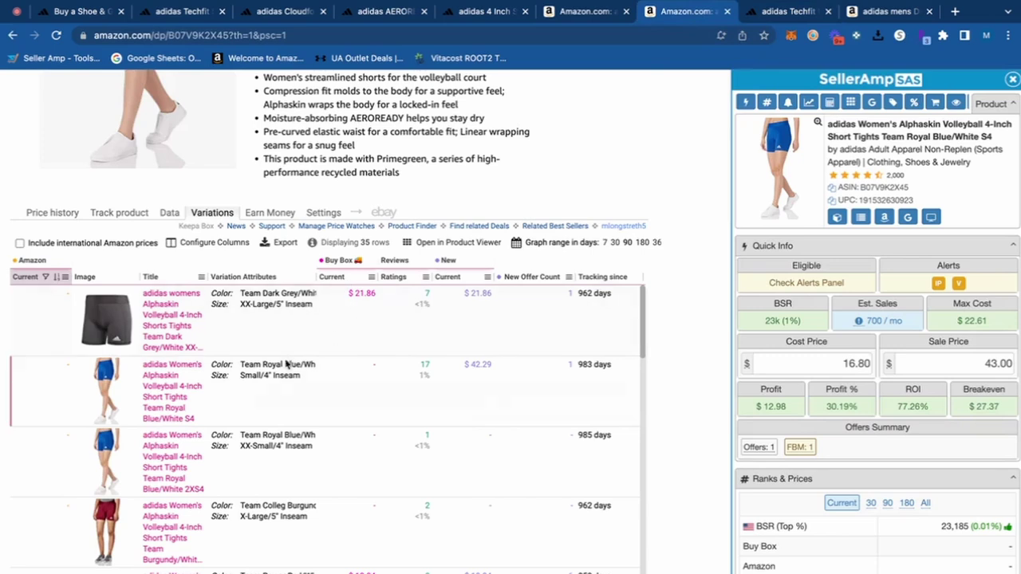
Open the Team Colleg Burgundy X-Large/5" variation on Amazon and show the Team Colleg Burgundy colour on the adidas listing
{"action": "scroll", "coordinate": [287, 363], "scroll_direction": "down", "scroll_amount": 1}
{"action": "scroll", "coordinate": [277, 431], "scroll_direction": "up", "scroll_amount": 5}
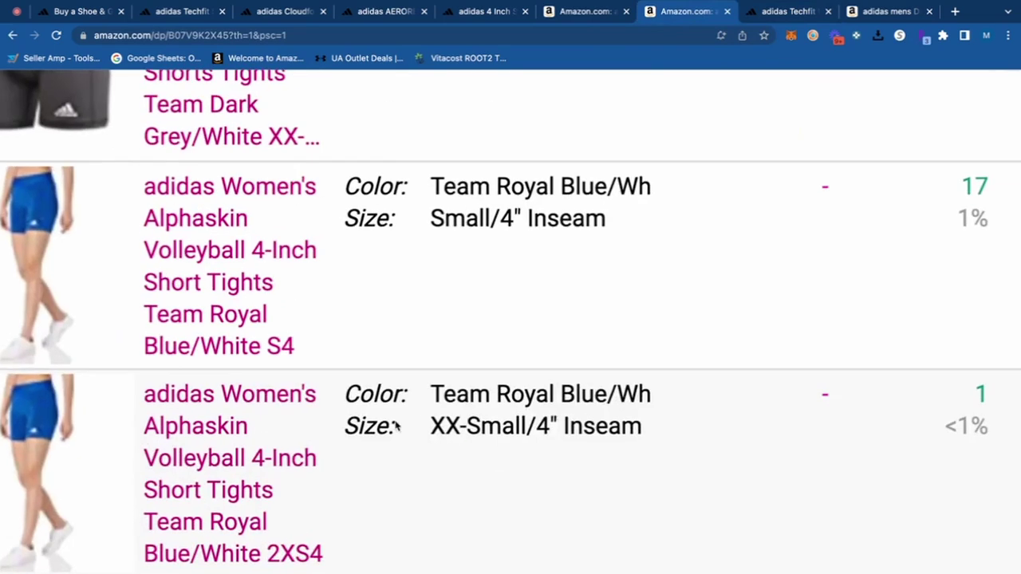
{"action": "scroll", "coordinate": [875, 443], "scroll_direction": "down", "scroll_amount": 5}
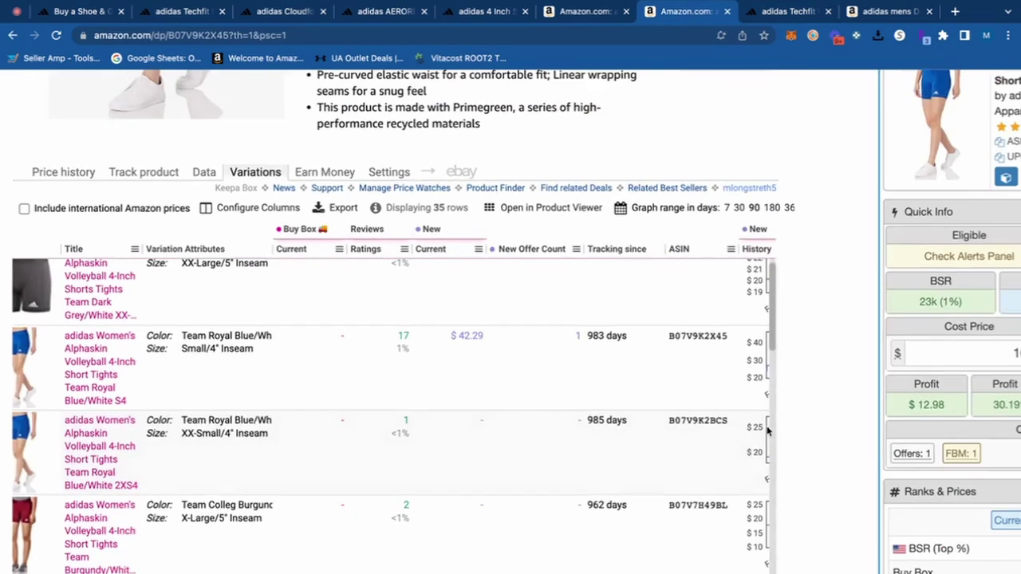
{"action": "scroll", "coordinate": [466, 413], "scroll_direction": "down", "scroll_amount": 1}
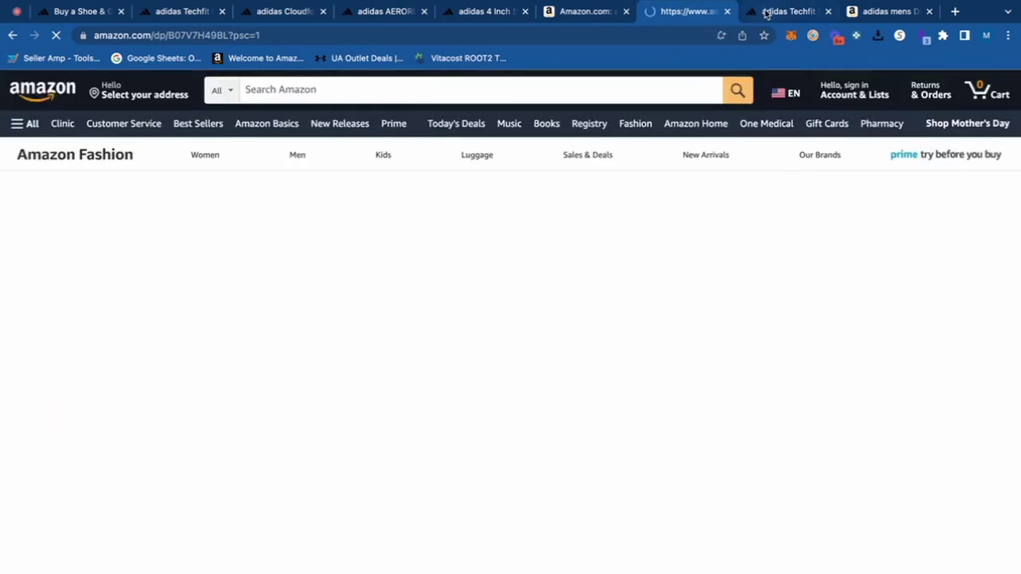
{"action": "left_click", "coordinate": [770, 12]}
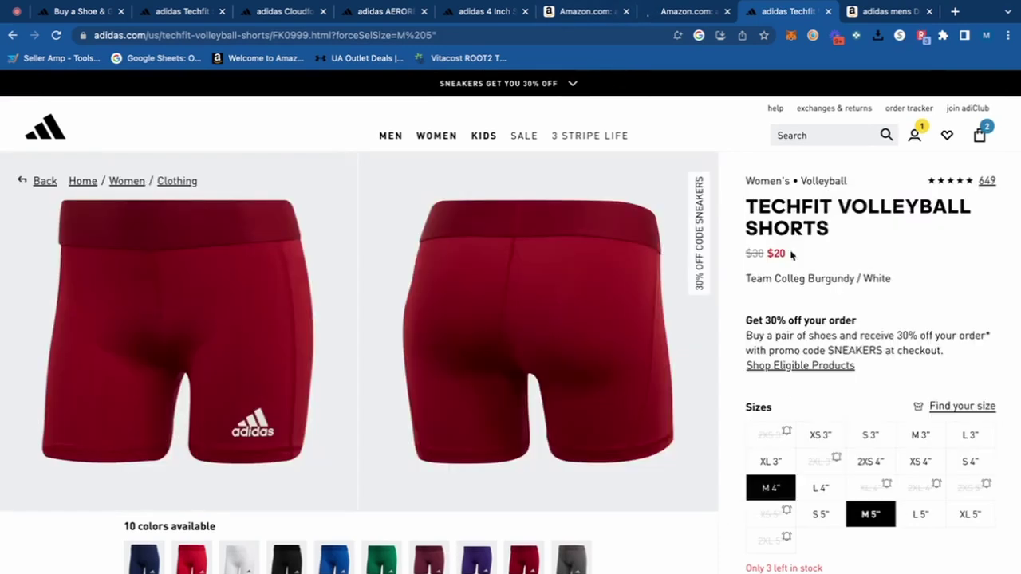
Return to the burgundy shorts' Amazon listing and show their price history over one year
{"action": "left_click", "coordinate": [681, 11]}
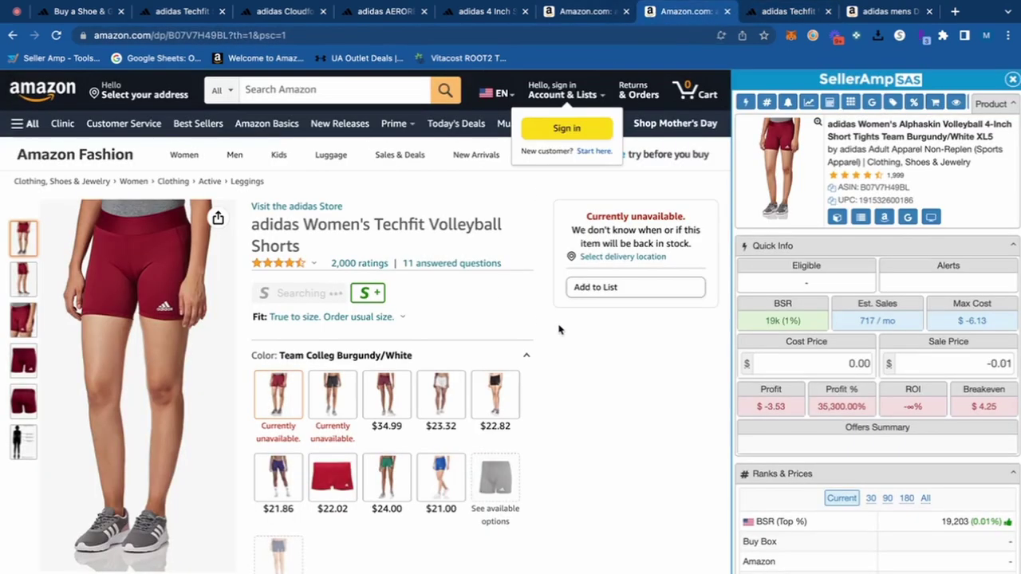
{"action": "scroll", "coordinate": [565, 344], "scroll_direction": "down", "scroll_amount": 10}
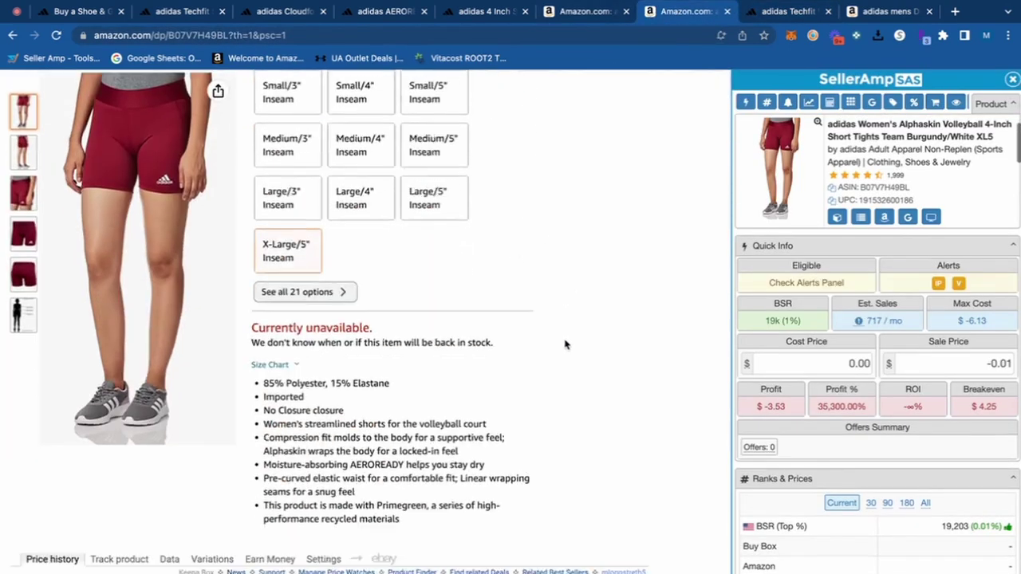
{"action": "scroll", "coordinate": [375, 426], "scroll_direction": "down", "scroll_amount": 3}
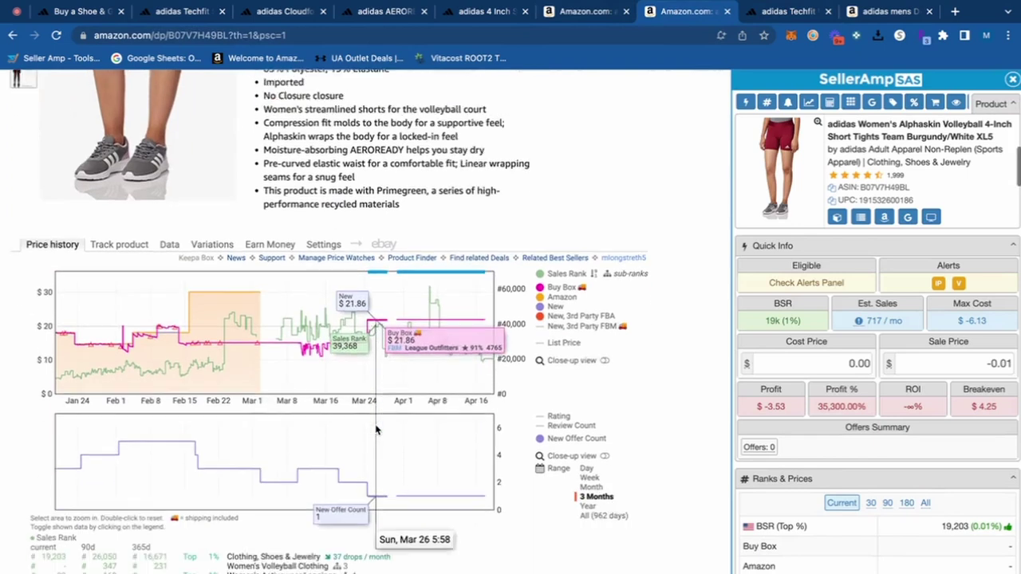
{"action": "left_click", "coordinate": [587, 487]}
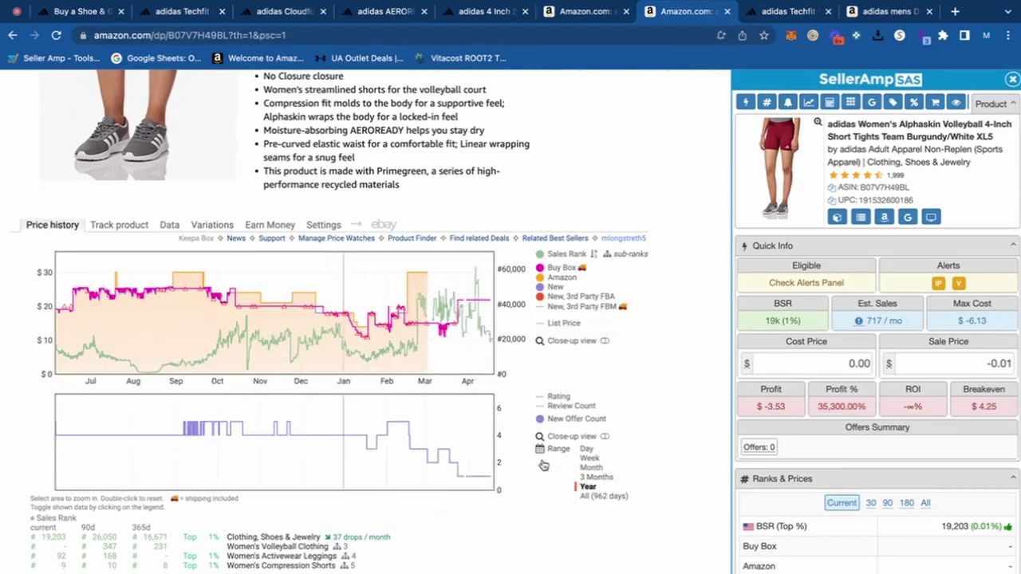
List the burgundy shorts' variations in Keepa and filter them by Amazon current price with the "No price" option
{"action": "left_click", "coordinate": [199, 227]}
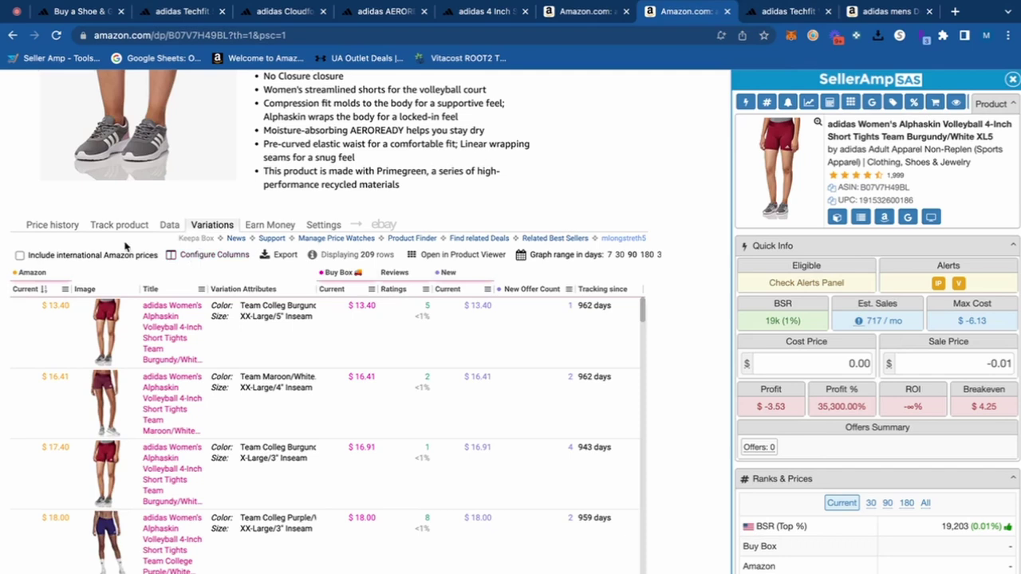
{"action": "left_click", "coordinate": [65, 290]}
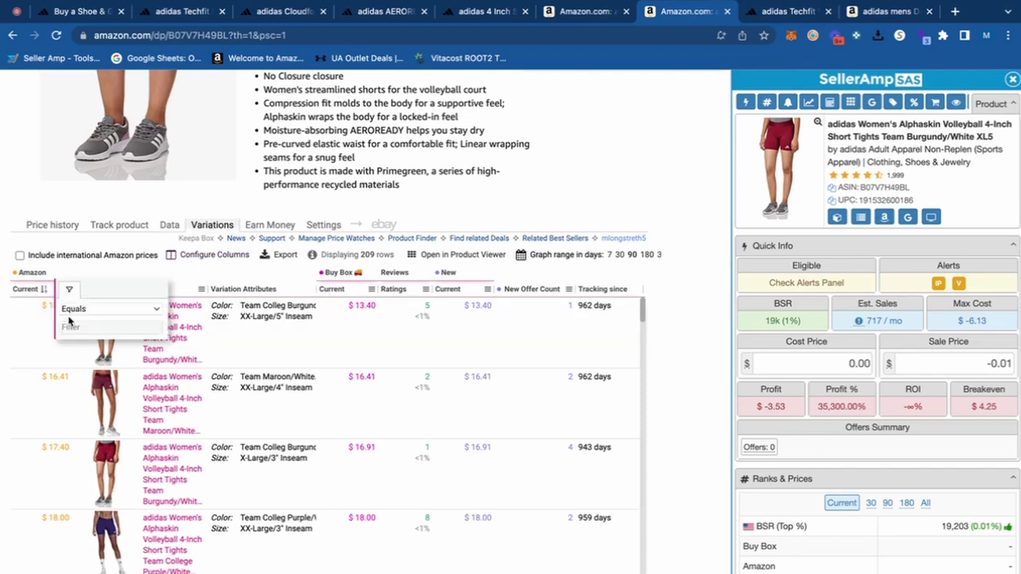
{"action": "left_click", "coordinate": [70, 310]}
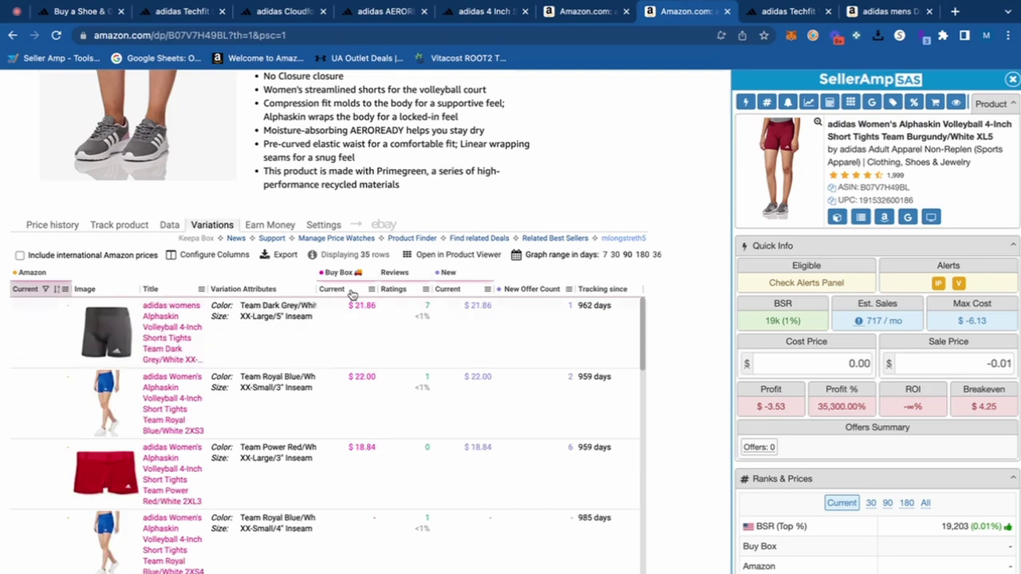
Sort the shorts' Keepa variations by current New price, highest first, and show the Black / White colour on the adidas listing
{"action": "left_click", "coordinate": [455, 290]}
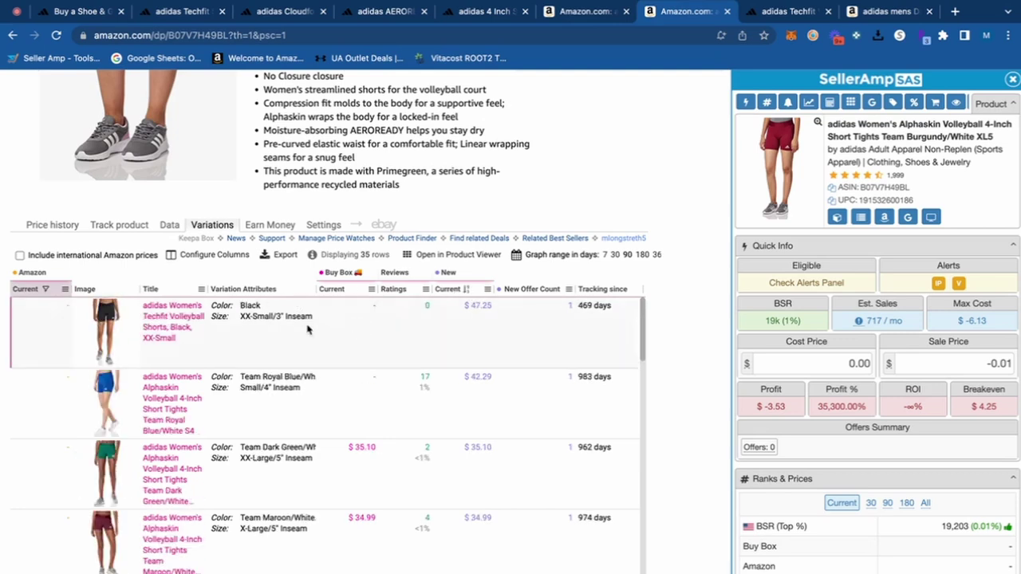
{"action": "left_click", "coordinate": [775, 13]}
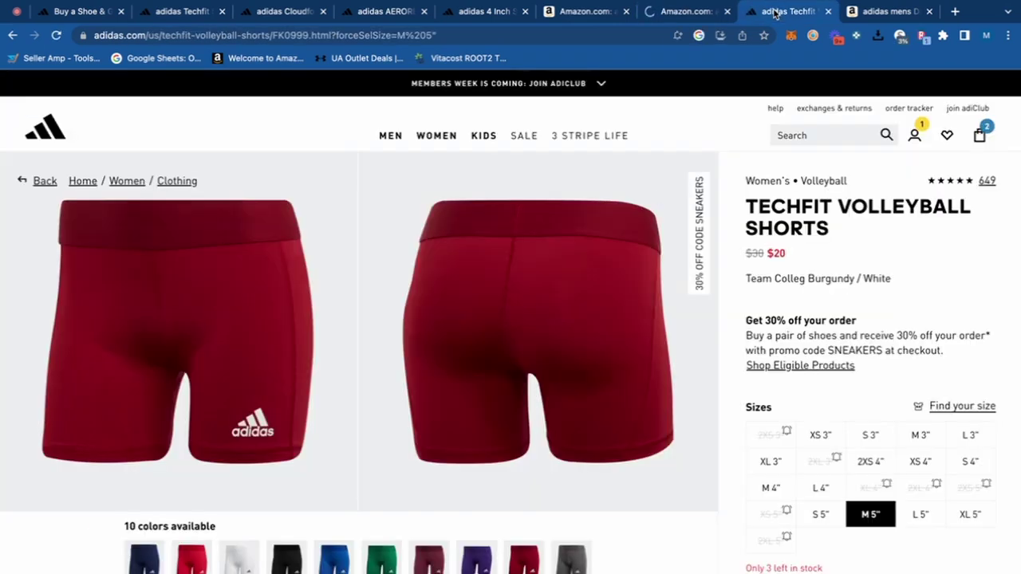
{"action": "left_click", "coordinate": [278, 561]}
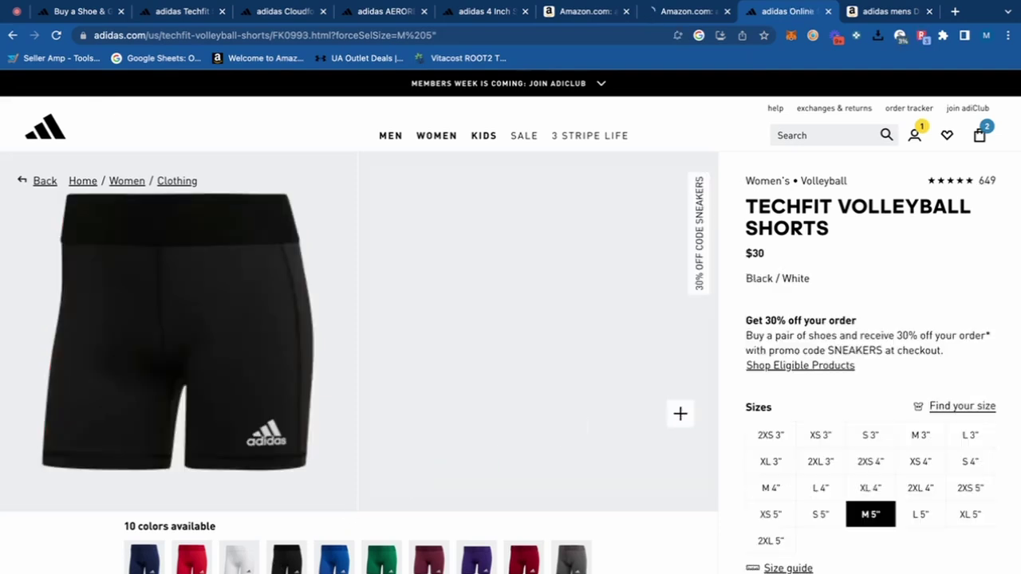
Dismiss the offers panel on the Black XX-Small shorts' Amazon listing and view their Keepa price history over one year and all time
{"action": "key", "text": "ctrl+shift+Tab"}
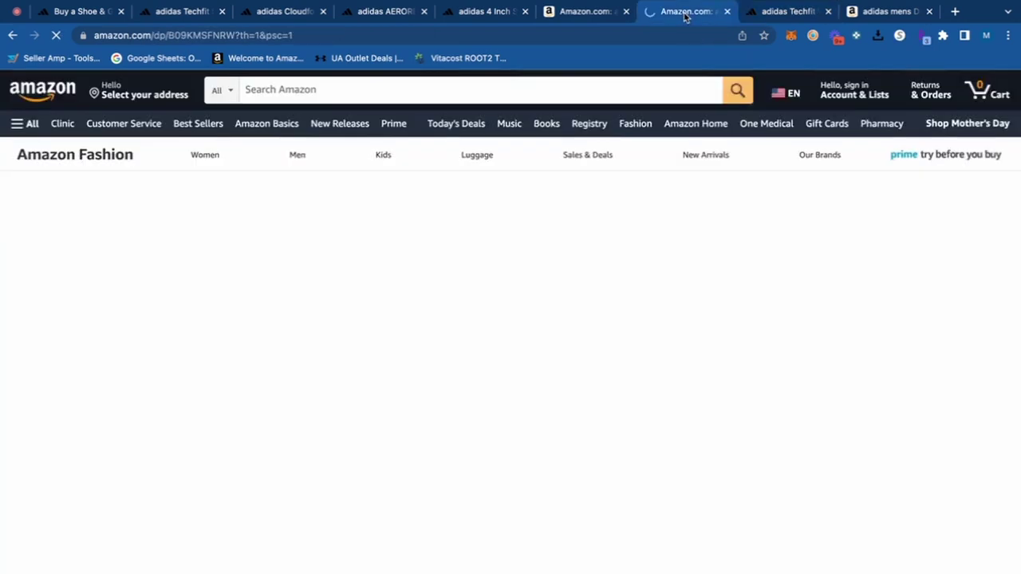
{"action": "left_click", "coordinate": [589, 240]}
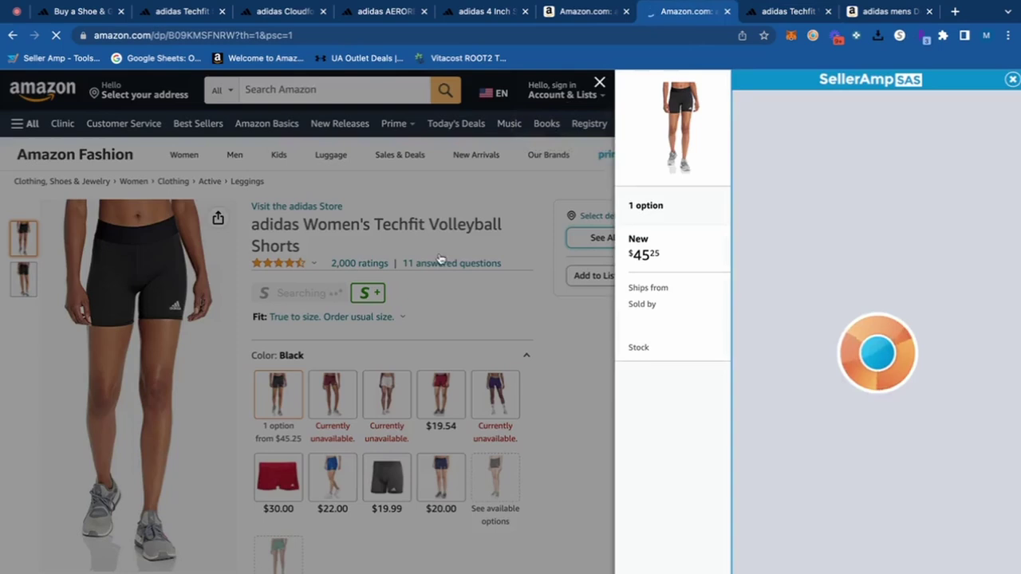
{"action": "left_click", "coordinate": [481, 239]}
{"action": "scroll", "coordinate": [481, 239], "scroll_direction": "down", "scroll_amount": 12}
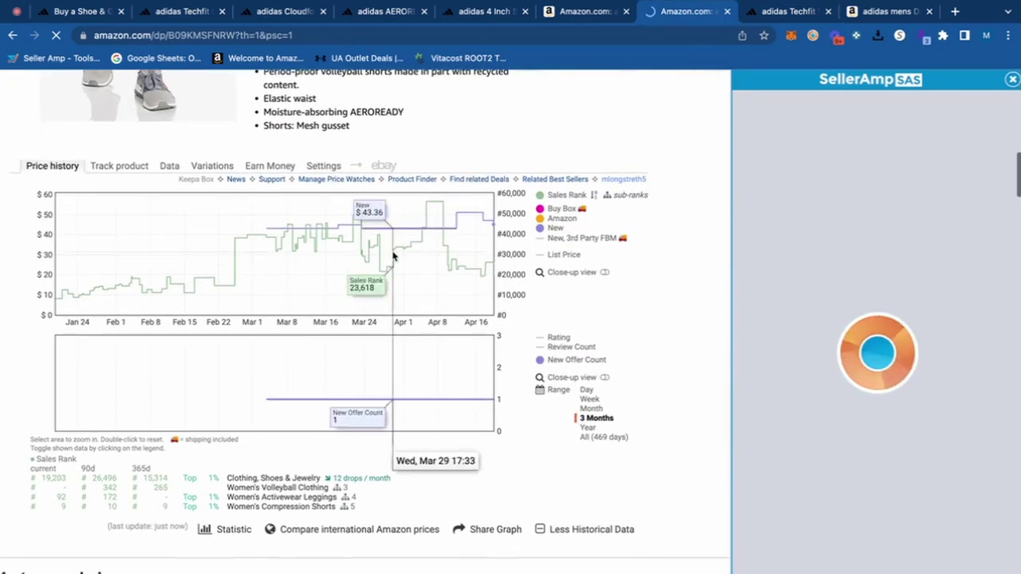
{"action": "left_click", "coordinate": [587, 427]}
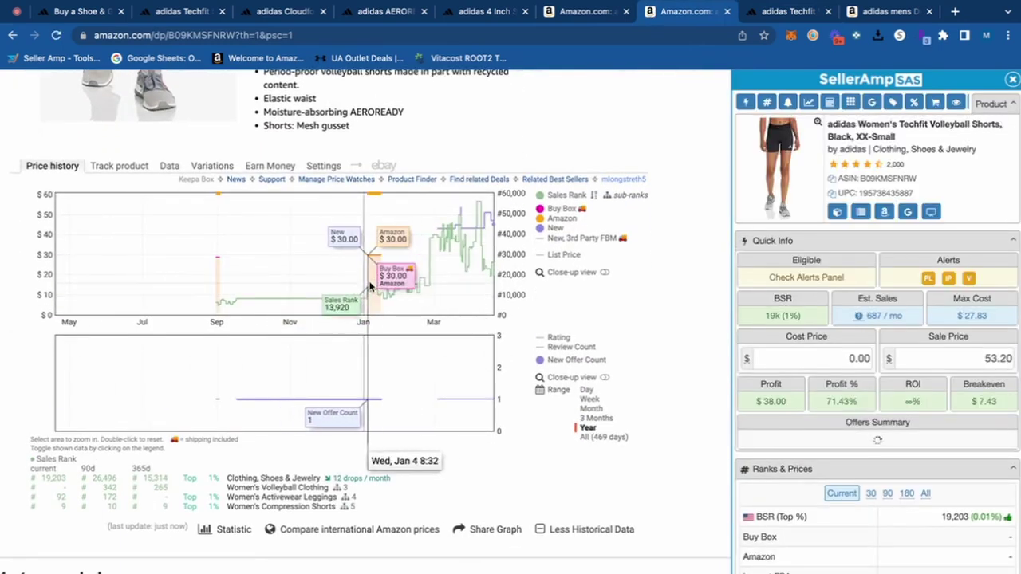
{"action": "left_click", "coordinate": [604, 437]}
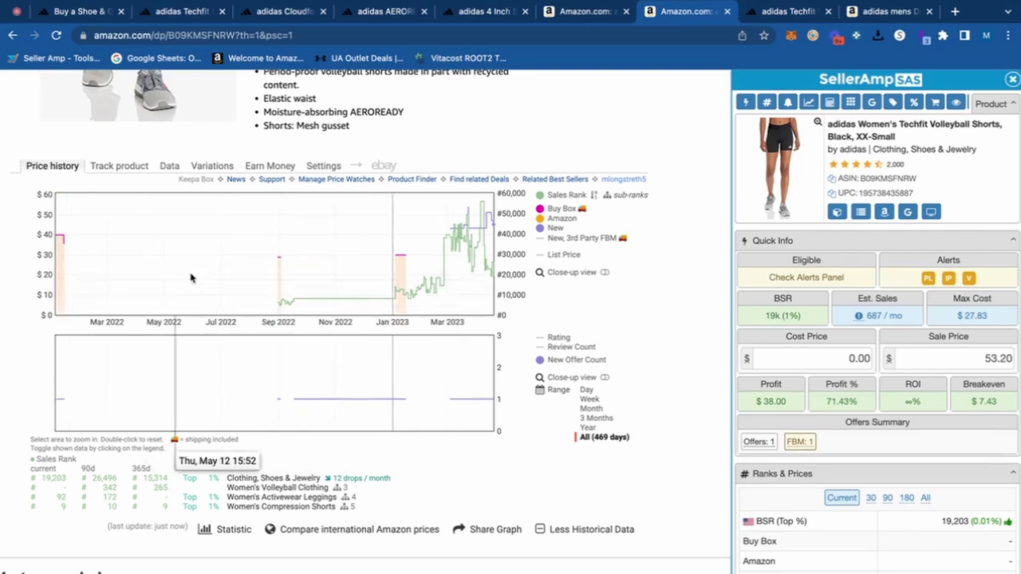
List the black shorts' variations in Keepa and close the two adidas shorts tabs and the 4-Inch shorts Amazon tab
{"action": "left_click", "coordinate": [194, 166]}
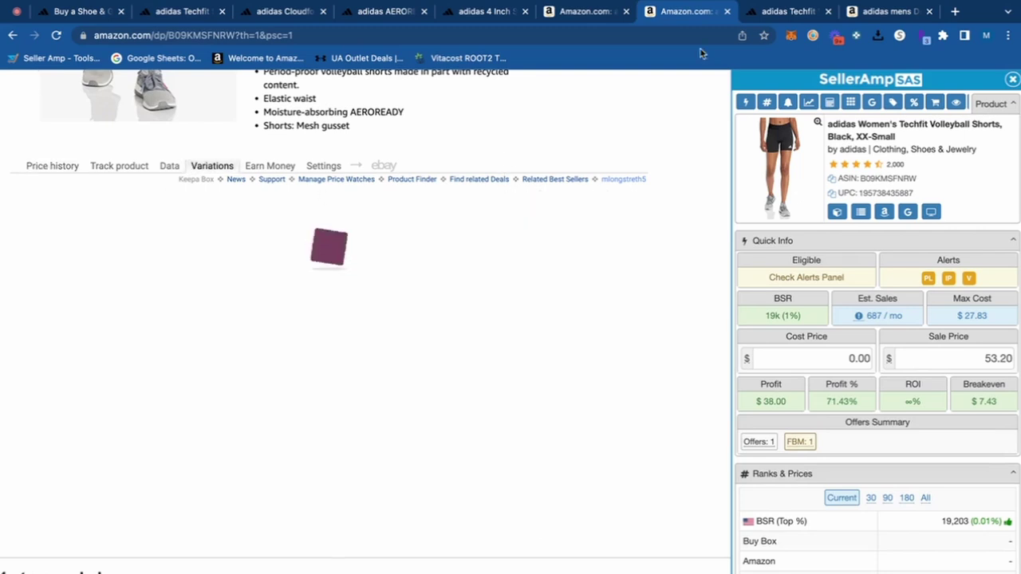
{"action": "left_click", "coordinate": [785, 11]}
{"action": "left_click", "coordinate": [828, 11]}
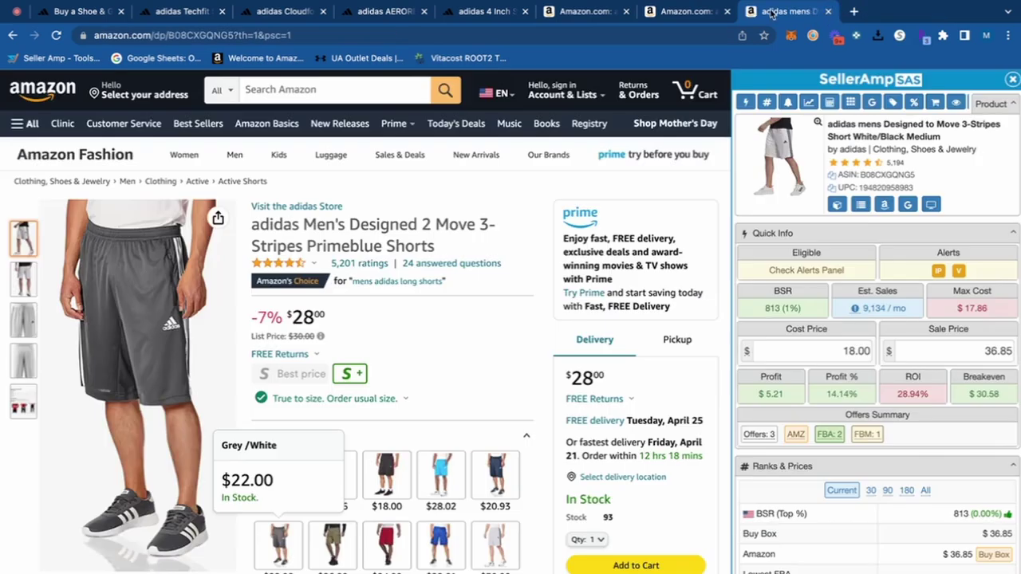
{"action": "left_click", "coordinate": [602, 17]}
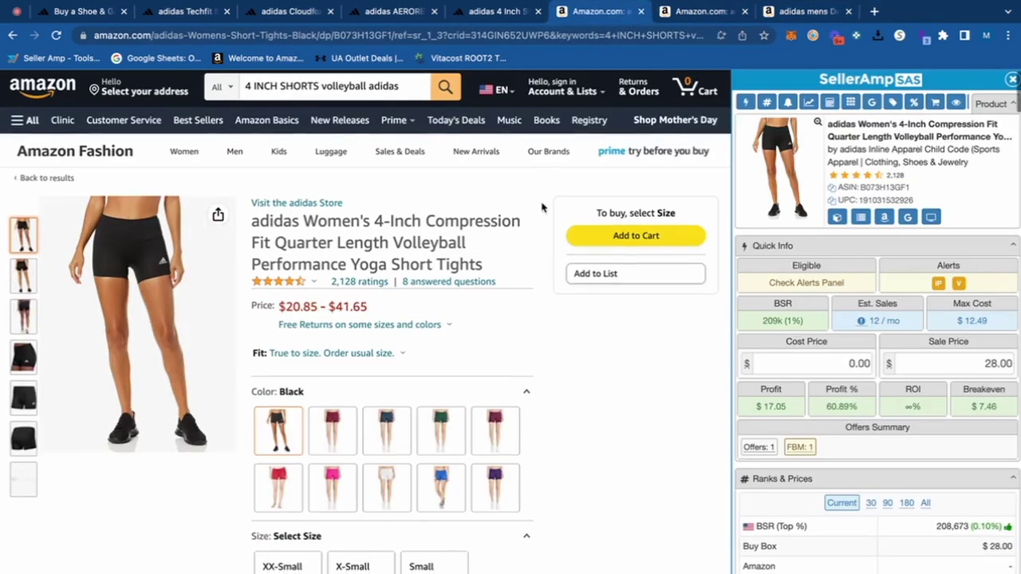
{"action": "scroll", "coordinate": [542, 209], "scroll_direction": "down", "scroll_amount": 10}
{"action": "left_click", "coordinate": [702, 12]}
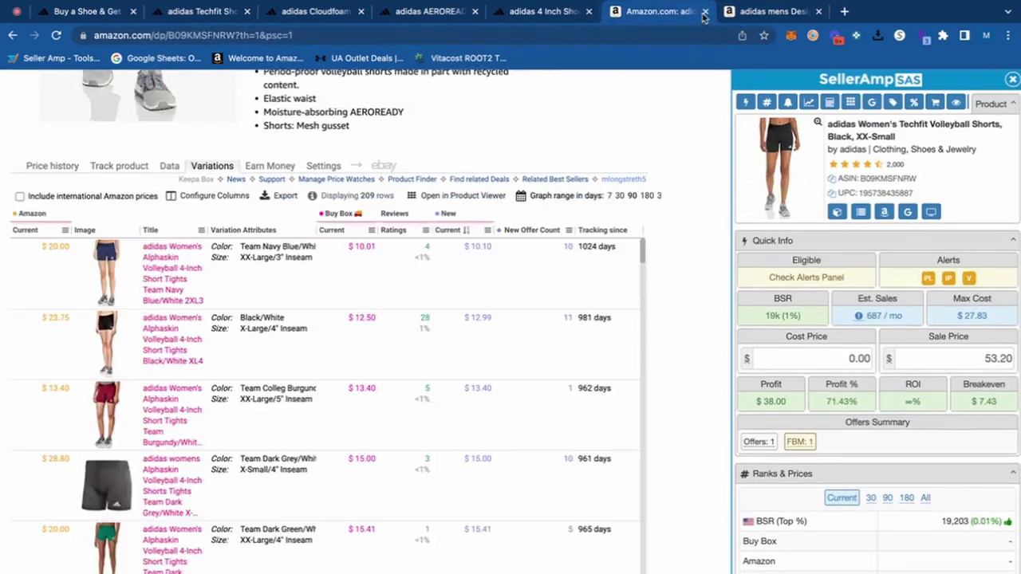
{"action": "left_click", "coordinate": [534, 16]}
{"action": "left_click", "coordinate": [589, 12]}
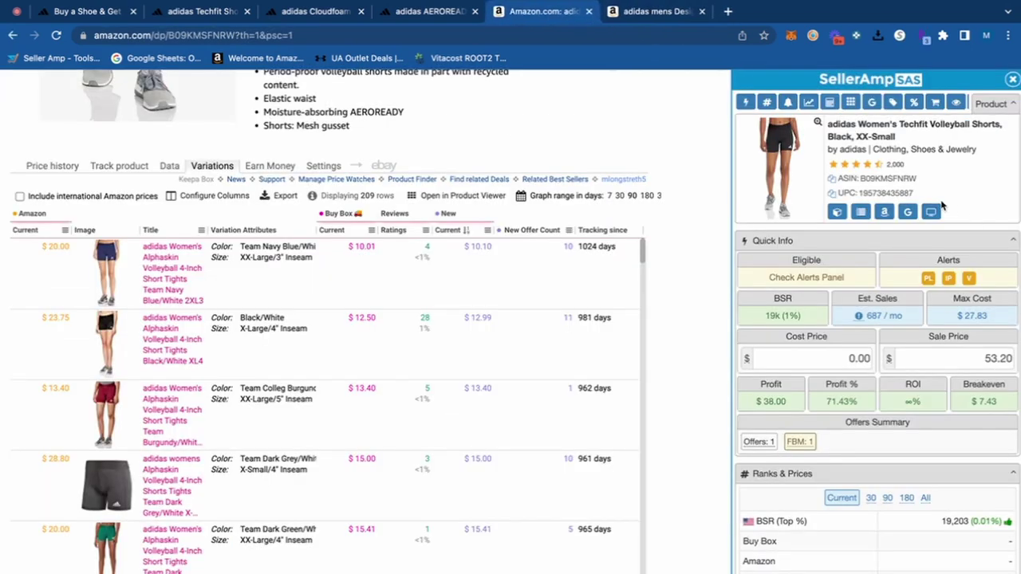
Show the black shorts' price history again and examine the FBM seller's storefront in SellerAmp, closing it when done
{"action": "left_click", "coordinate": [54, 166]}
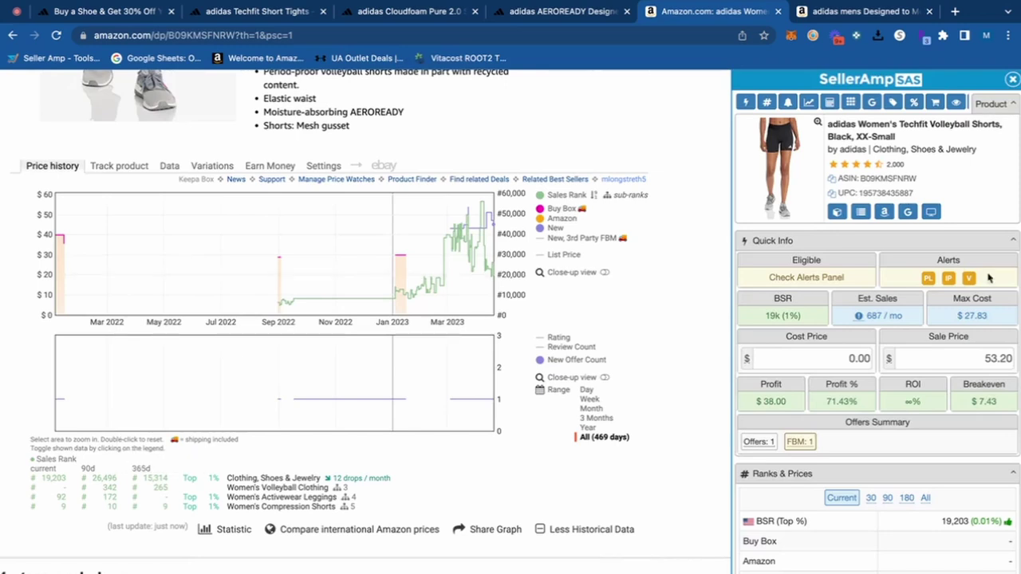
{"action": "scroll", "coordinate": [940, 319], "scroll_direction": "down", "scroll_amount": 5}
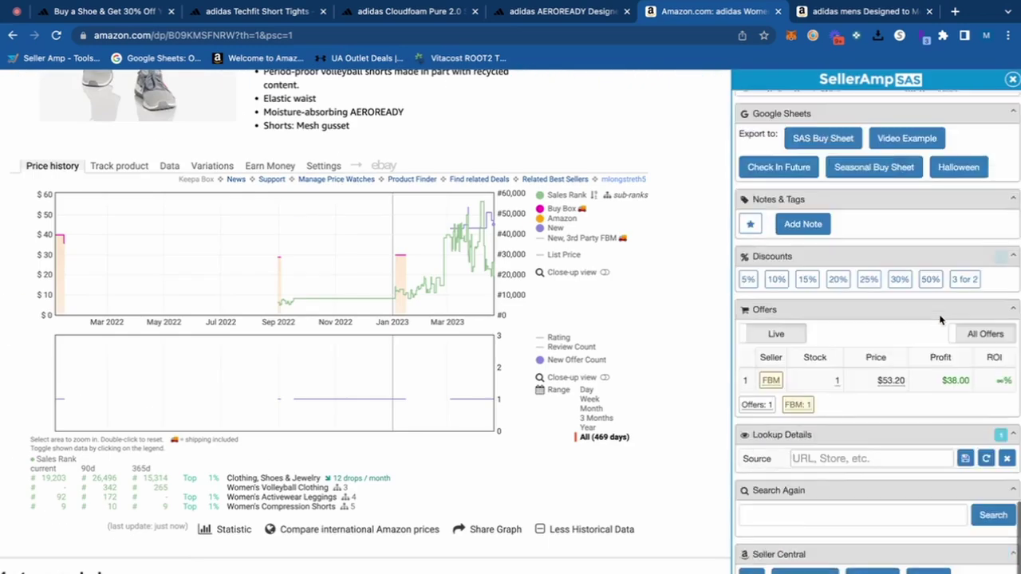
{"action": "scroll", "coordinate": [912, 335], "scroll_direction": "up", "scroll_amount": 1}
{"action": "left_click", "coordinate": [772, 406]}
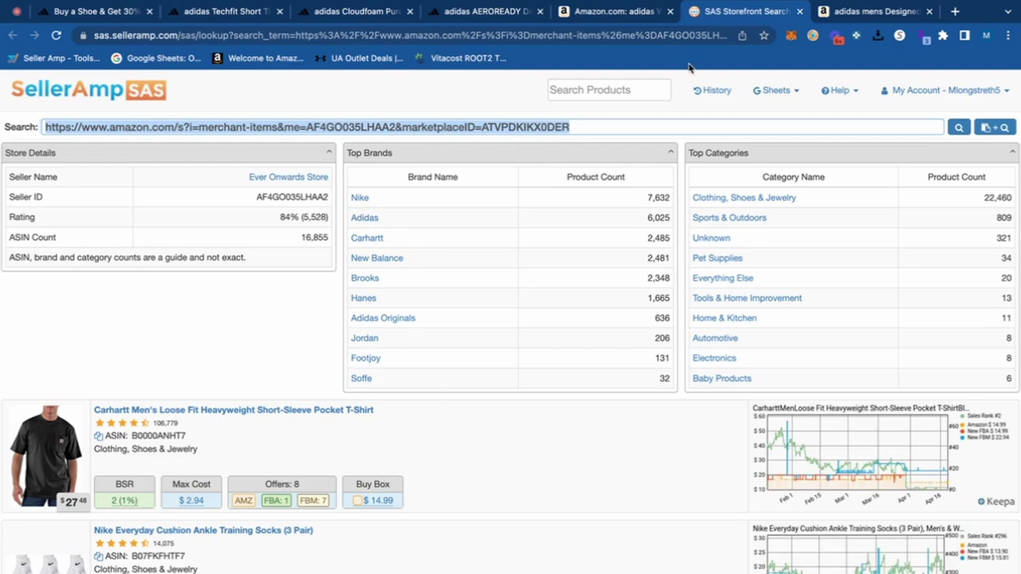
{"action": "left_click", "coordinate": [798, 12]}
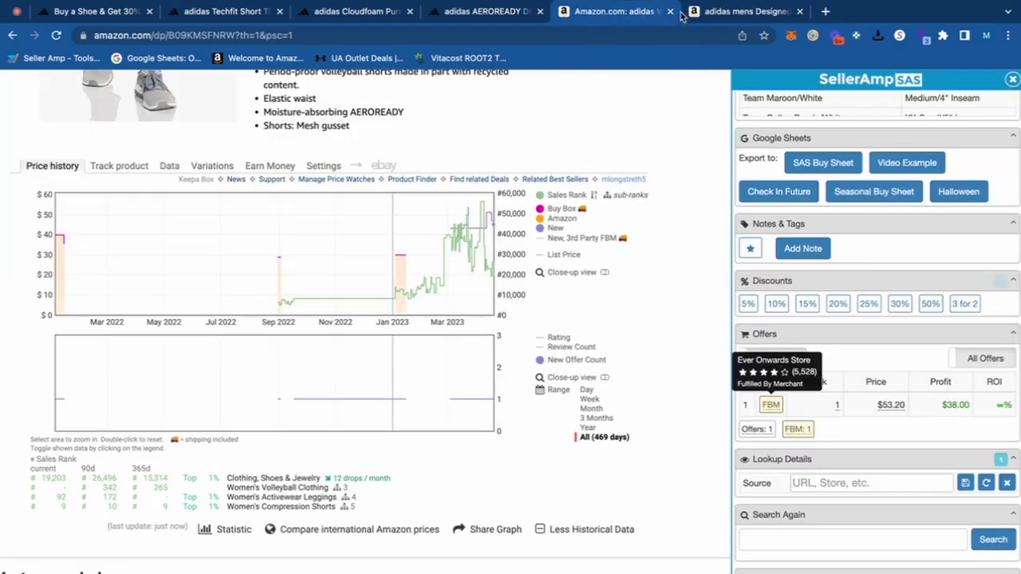
Search Amazon for "AEROREADY DESIGNED TO MOVE FEELREADY SPORT TEE", using the product title copied from the adidas listing
{"action": "left_click", "coordinate": [482, 12]}
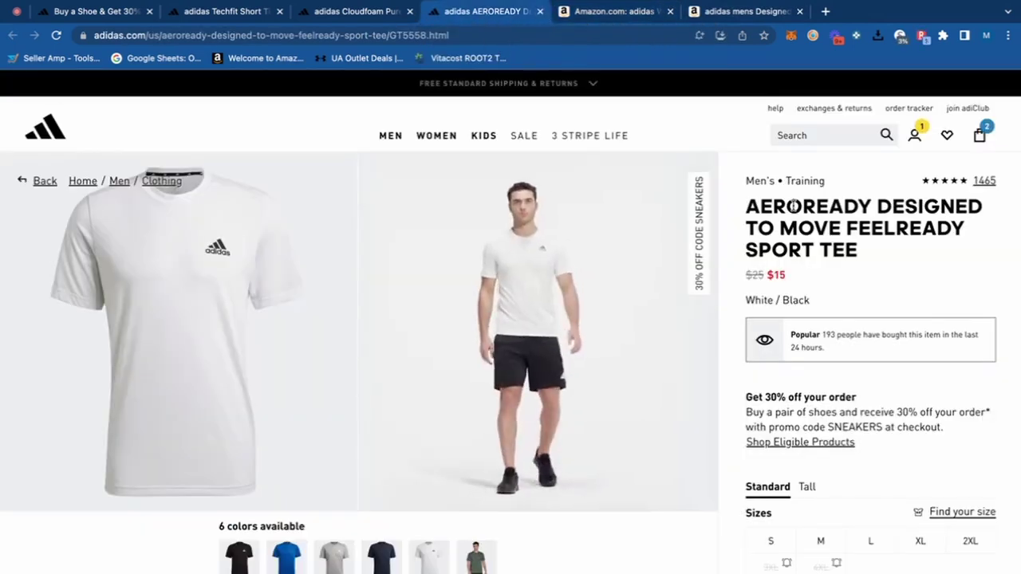
{"action": "left_click_drag", "start_coordinate": [882, 267], "coordinate": [741, 216]}
{"action": "key", "text": "ctrl+c"}
{"action": "left_click", "coordinate": [692, 11]}
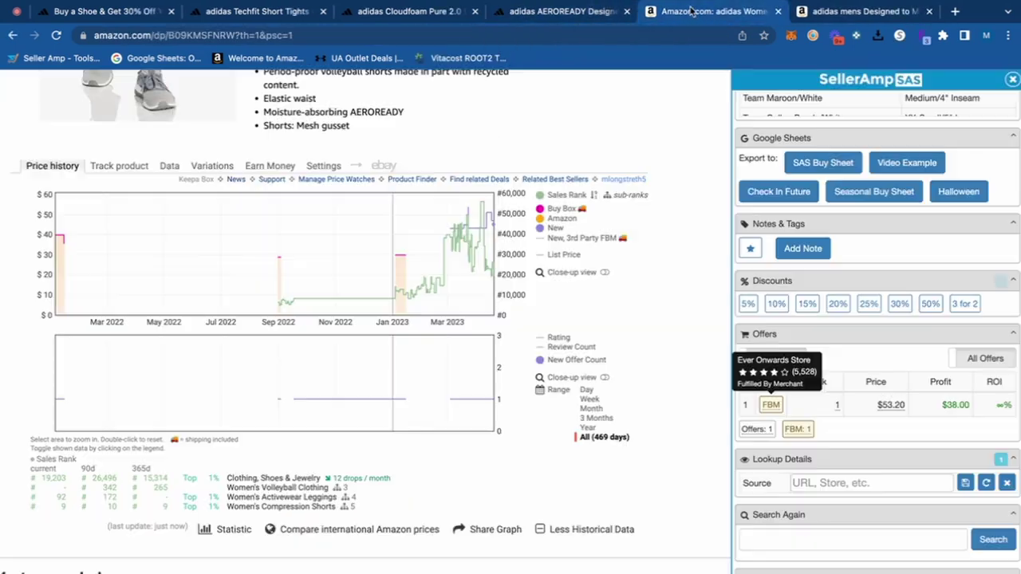
{"action": "scroll", "coordinate": [376, 121], "scroll_direction": "up", "scroll_amount": 10}
{"action": "left_click", "coordinate": [358, 96]}
{"action": "key", "text": "ctrl+v"}
{"action": "key", "text": "Return"}
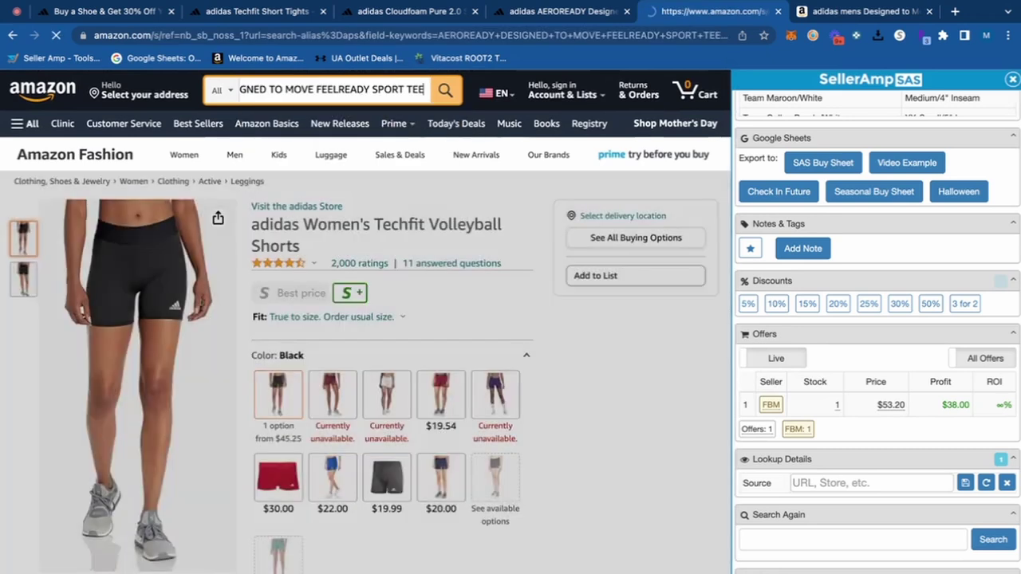
Open the adidas Sport Stretch Tee and Feelready T-Shirt results in new tabs, and the Feelready long-sleeve result in the current tab
{"action": "scroll", "coordinate": [619, 375], "scroll_direction": "down", "scroll_amount": 3}
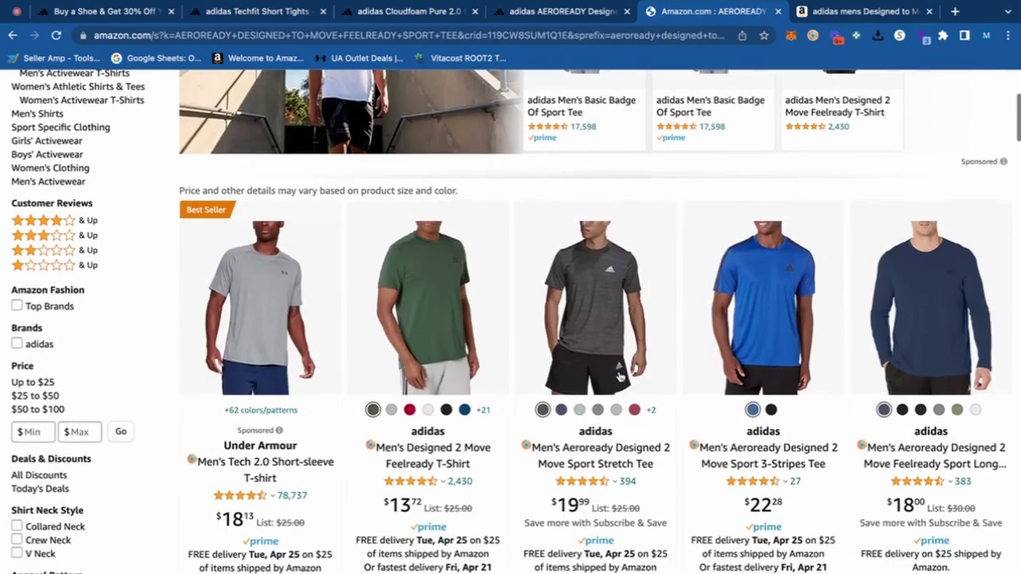
{"action": "right_click", "coordinate": [571, 449]}
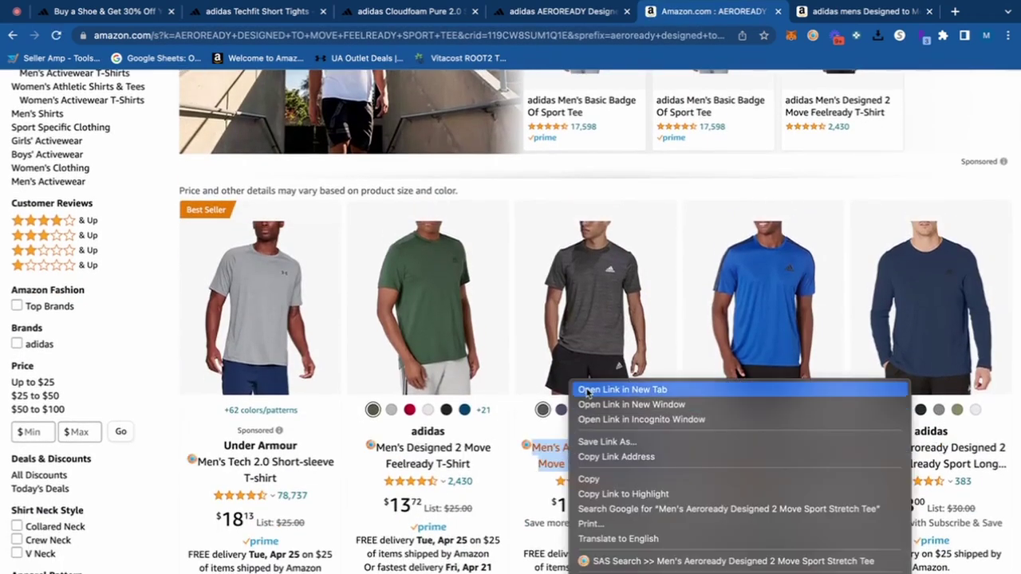
{"action": "left_click", "coordinate": [622, 389]}
{"action": "right_click", "coordinate": [431, 460]}
{"action": "right_click", "coordinate": [418, 451]}
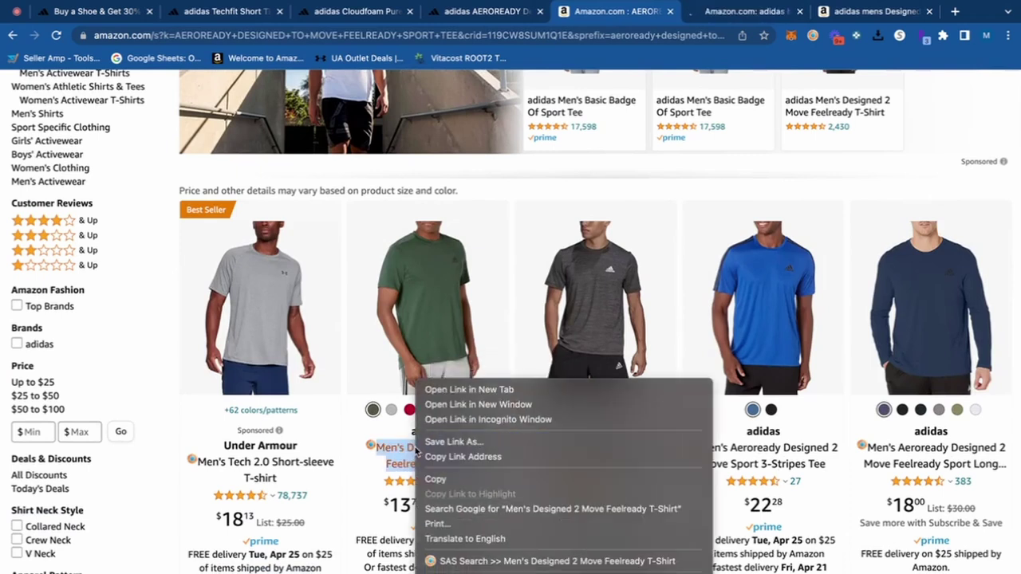
{"action": "left_click", "coordinate": [459, 390]}
{"action": "left_click", "coordinate": [933, 456]}
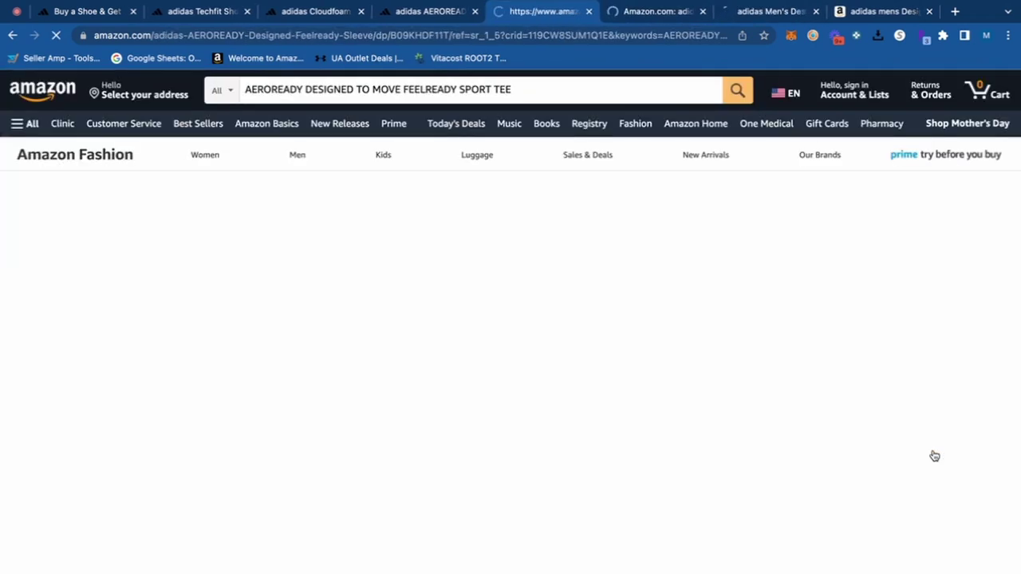
Place the adidas tee's tab beside the Feelready T-Shirt's Amazon tab, with the adidas listing showing Green Oxide / Black
{"action": "left_click", "coordinate": [749, 12]}
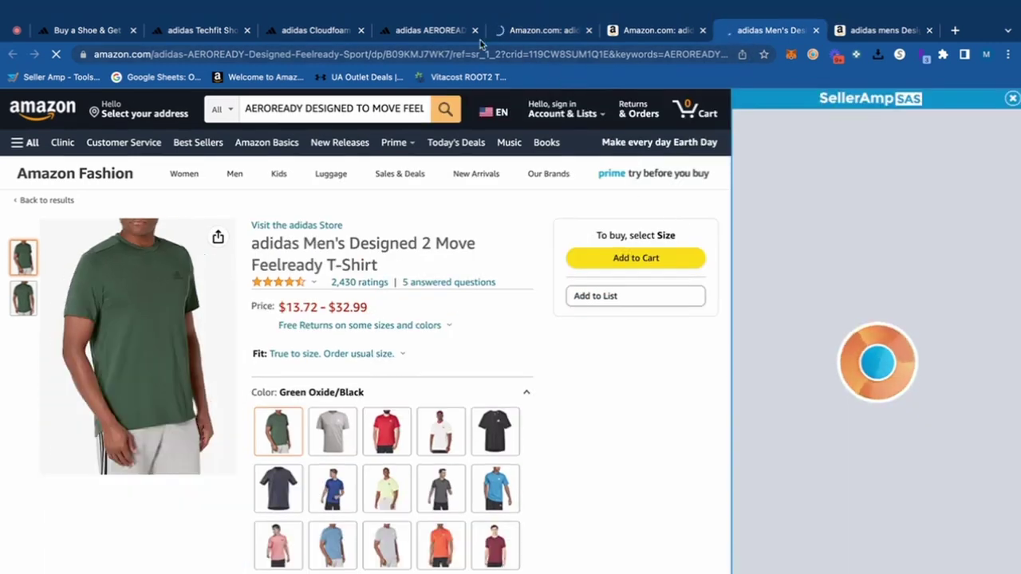
{"action": "left_click_drag", "start_coordinate": [480, 40], "coordinate": [703, 40]}
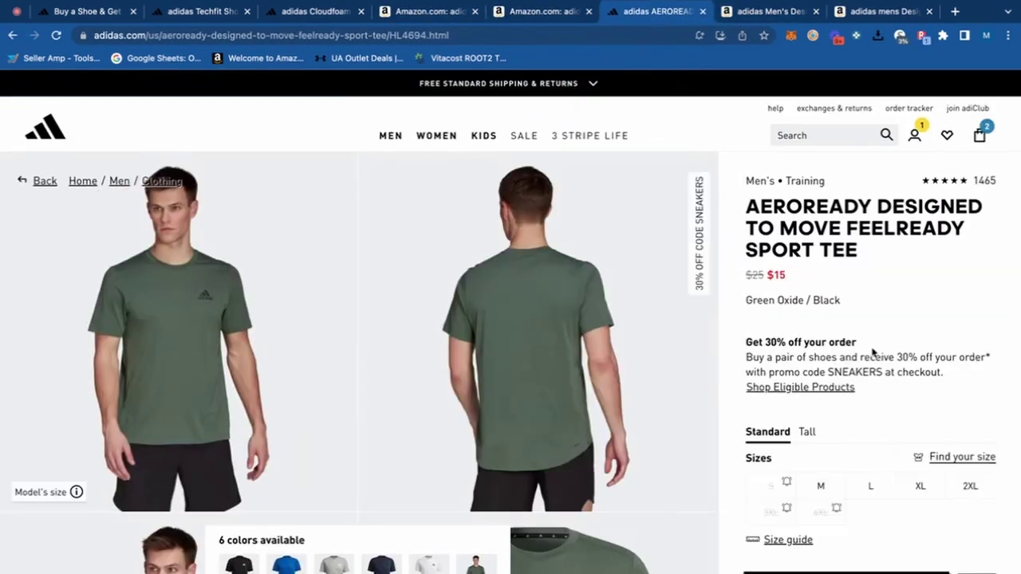
{"action": "left_click", "coordinate": [785, 16]}
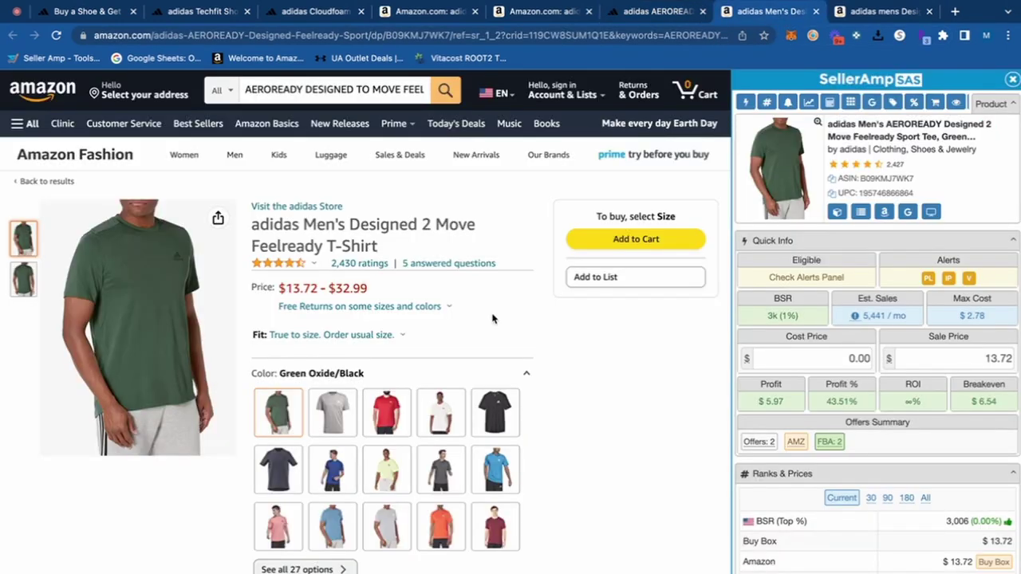
Check the upper end of the Feelready T-Shirt's Amazon price range against the green tee's price on the adidas listing
{"action": "scroll", "coordinate": [492, 319], "scroll_direction": "down", "scroll_amount": 10}
{"action": "scroll", "coordinate": [332, 251], "scroll_direction": "up", "scroll_amount": 12}
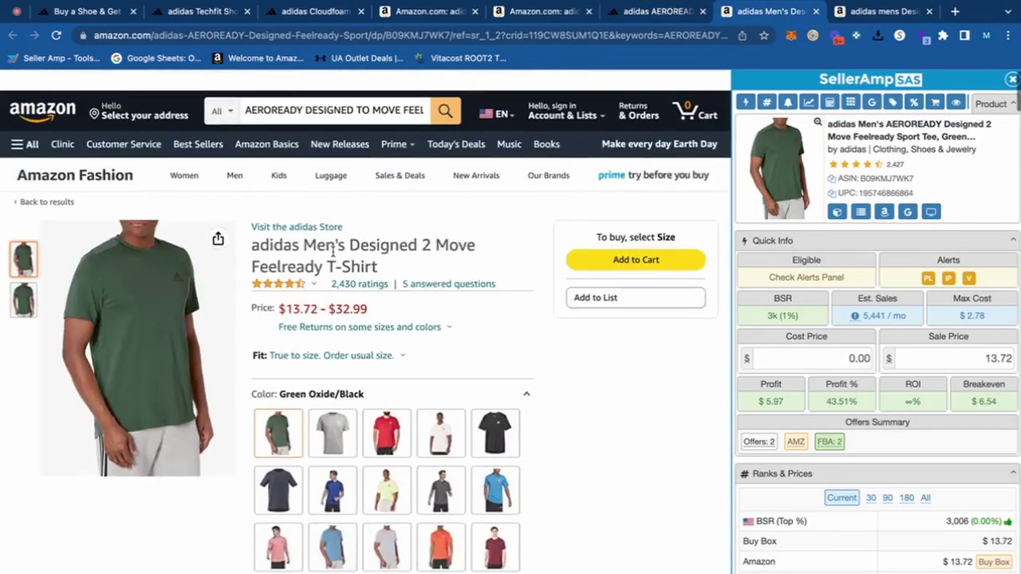
{"action": "scroll", "coordinate": [332, 251], "scroll_direction": "down", "scroll_amount": 1}
{"action": "left_click_drag", "start_coordinate": [369, 288], "coordinate": [328, 288]}
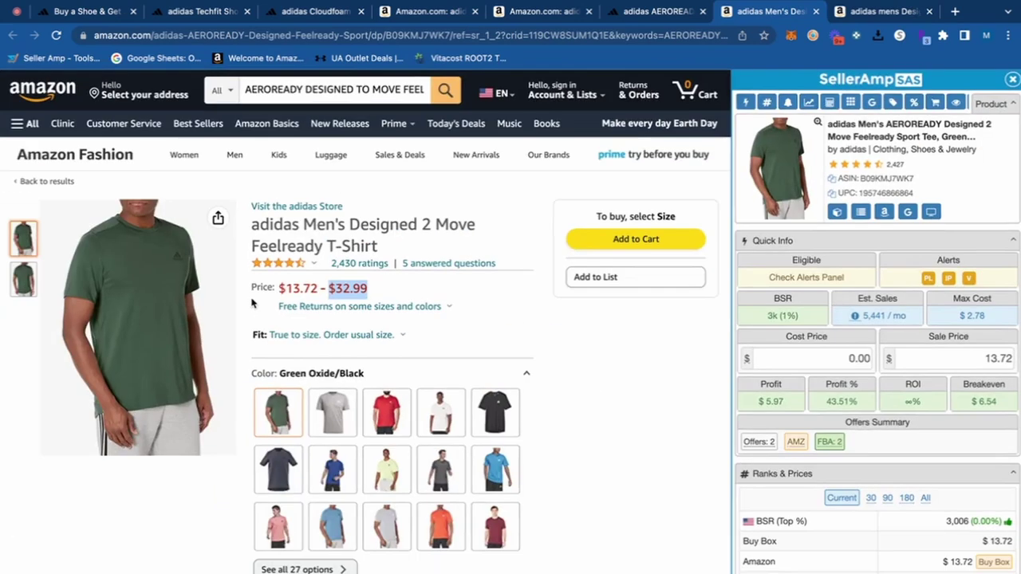
{"action": "left_click", "coordinate": [678, 11]}
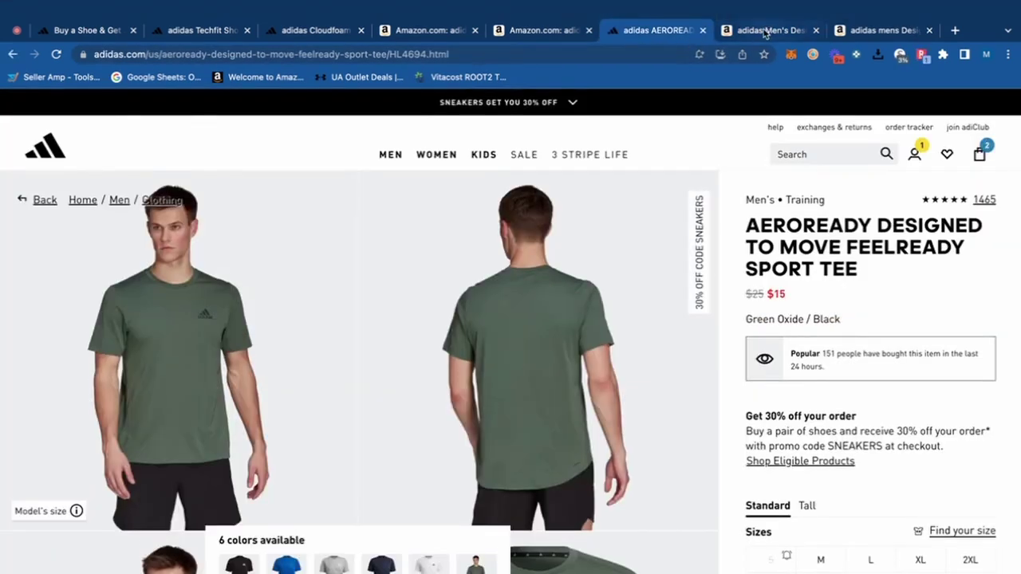
Filter the Feelready T-Shirt's Keepa variations to those without a current Amazon price, sort by Buy Box price descending, and return to adidas
{"action": "left_click", "coordinate": [769, 12]}
{"action": "scroll", "coordinate": [442, 380], "scroll_direction": "down", "scroll_amount": 10}
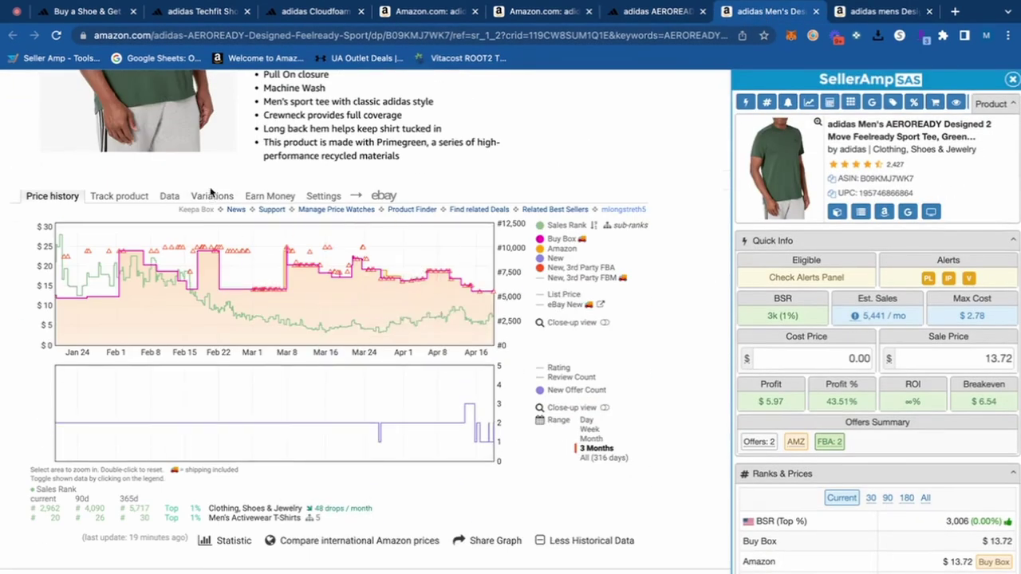
{"action": "left_click", "coordinate": [208, 195]}
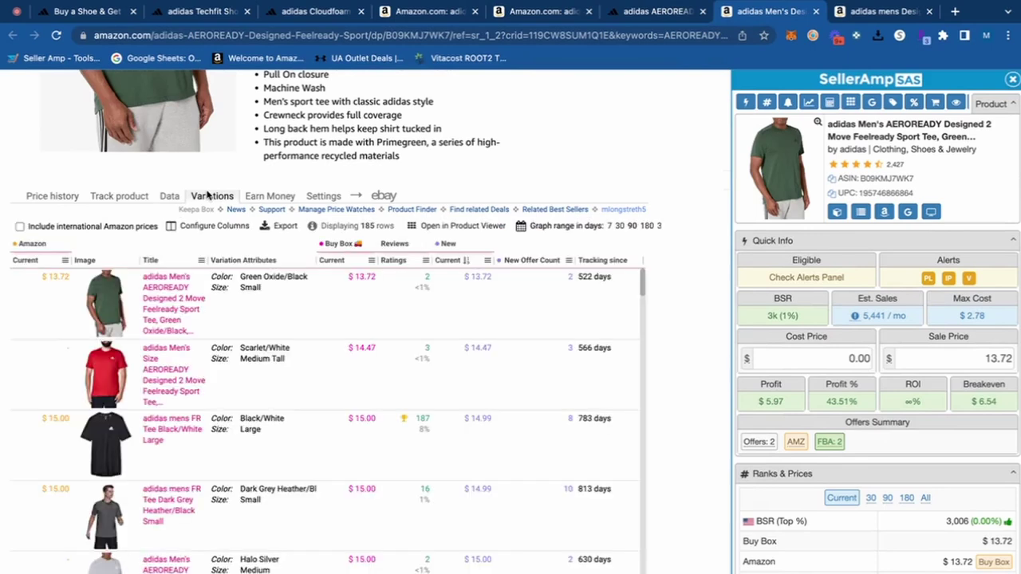
{"action": "left_click", "coordinate": [65, 262]}
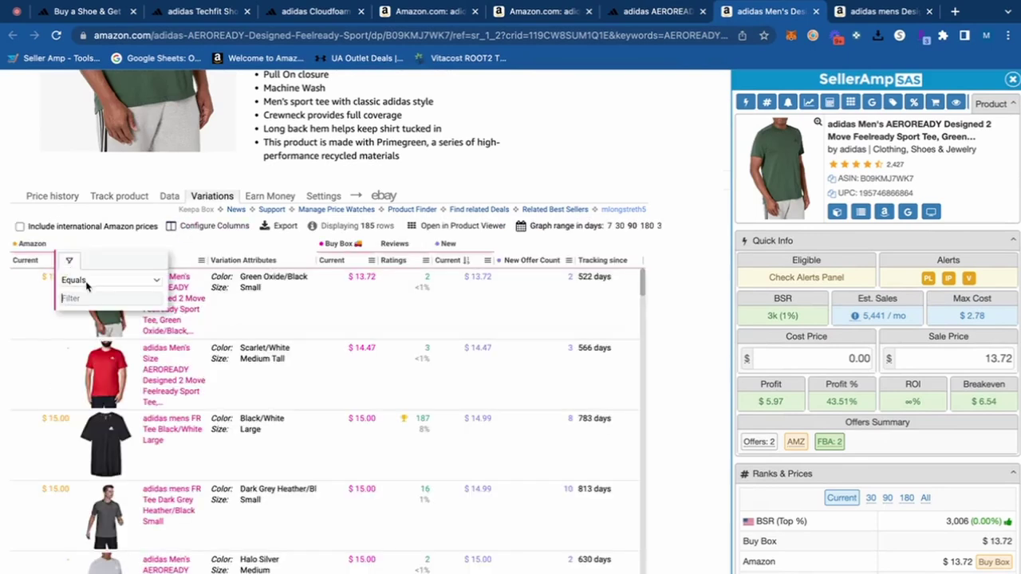
{"action": "left_click", "coordinate": [120, 282]}
{"action": "left_click", "coordinate": [95, 351]}
{"action": "left_click", "coordinate": [380, 266]}
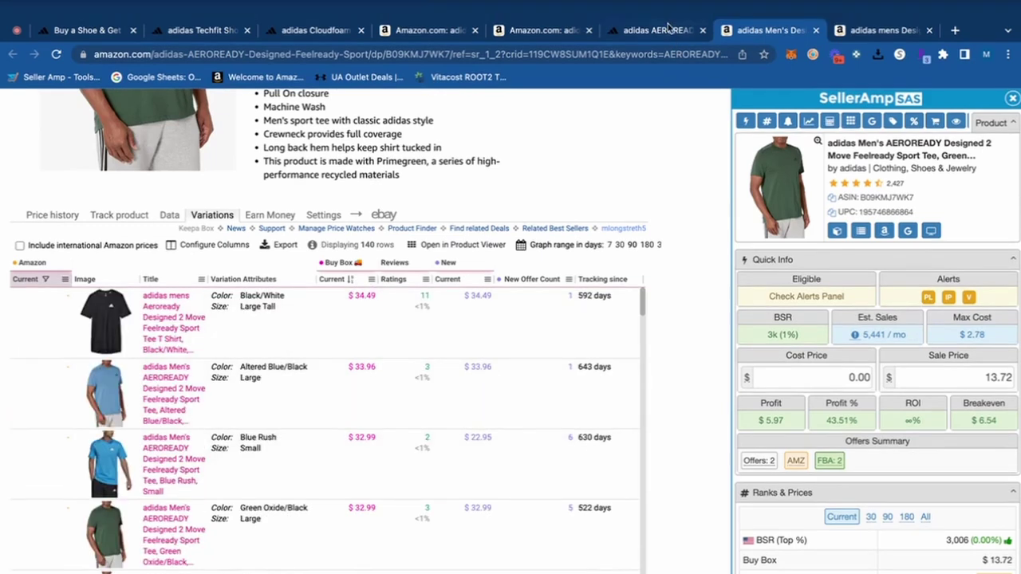
{"action": "left_click", "coordinate": [638, 11]}
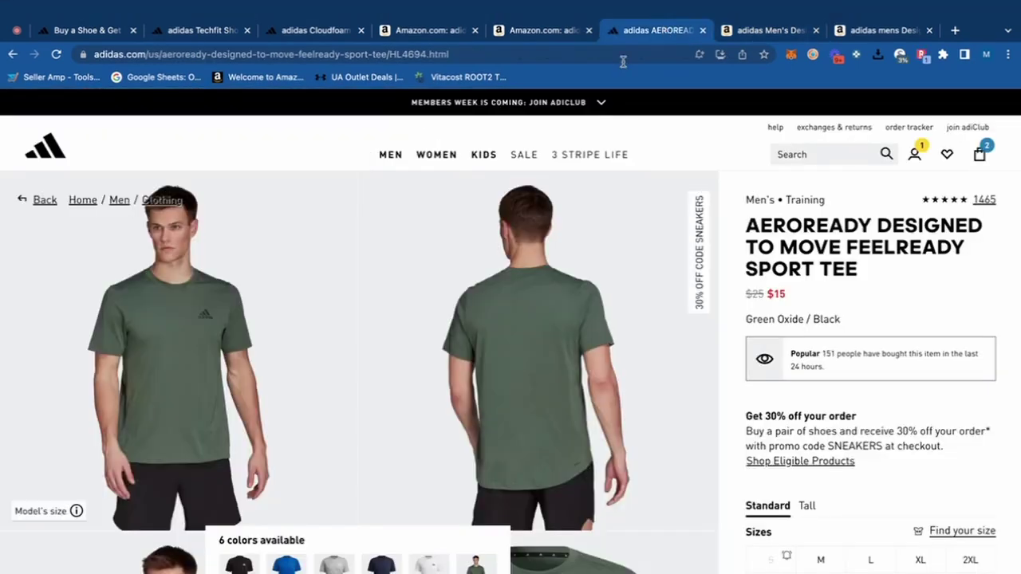
Check the Black / White tee's Tall size availability on adidas against the Amazon variation, and return the listing to Green Oxide / Black
{"action": "left_click", "coordinate": [754, 9]}
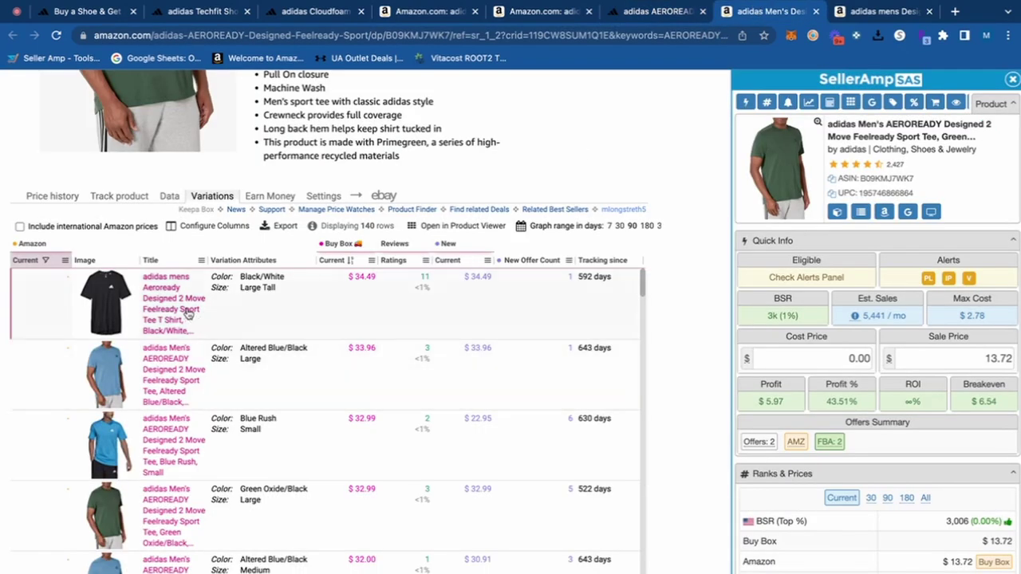
{"action": "left_click", "coordinate": [650, 10]}
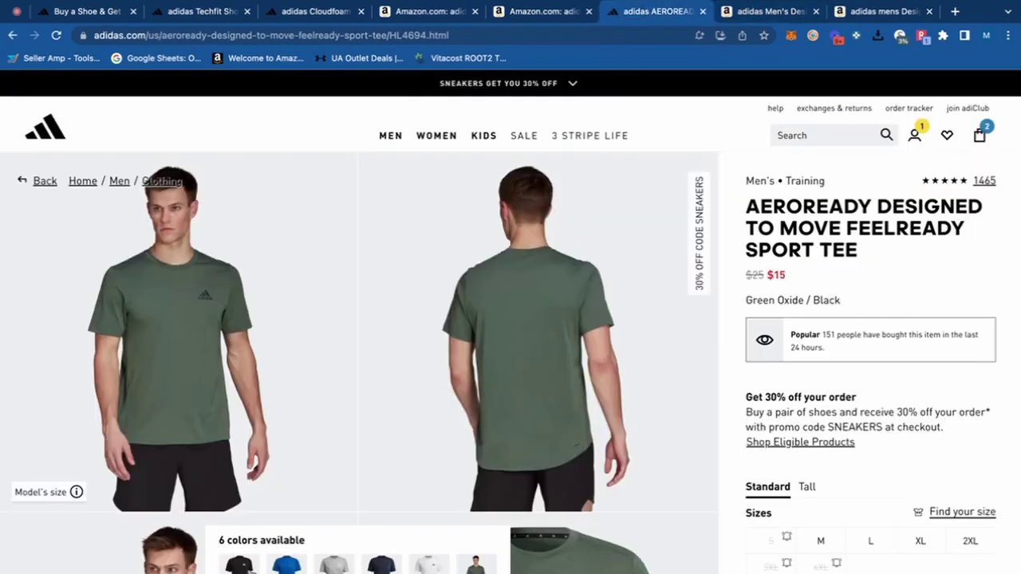
{"action": "left_click", "coordinate": [240, 564]}
{"action": "left_click", "coordinate": [807, 434]}
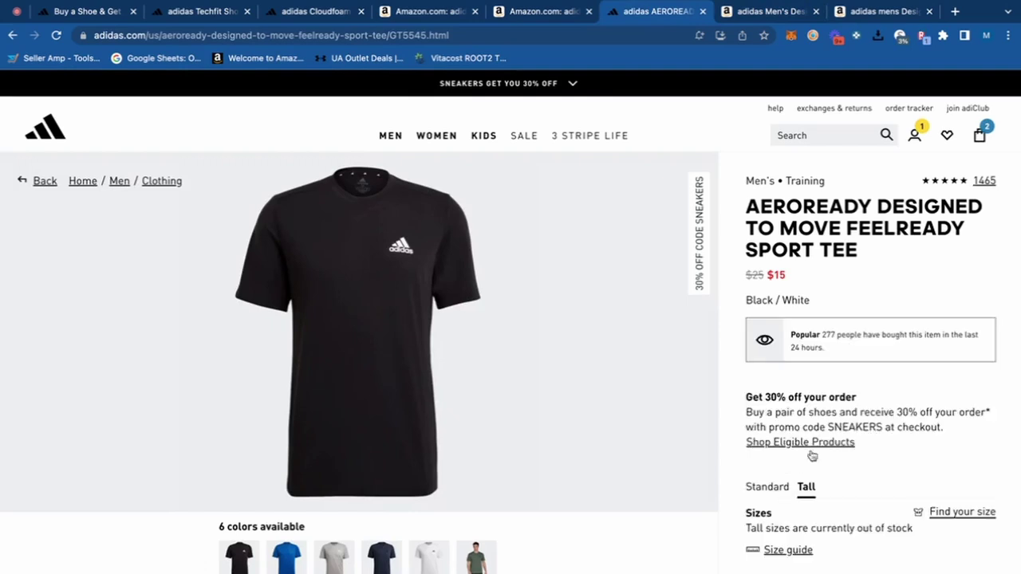
{"action": "left_click", "coordinate": [476, 558]}
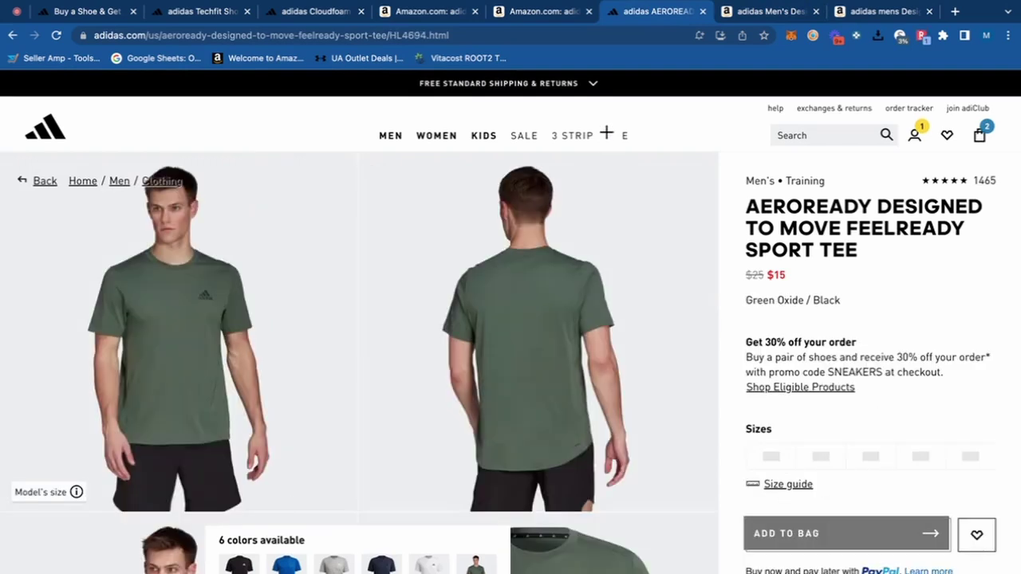
Compare the Green Oxide/Black variation with the sizes offered on adidas, and open its Large variation from the Keepa list
{"action": "left_click", "coordinate": [745, 11]}
{"action": "scroll", "coordinate": [292, 360], "scroll_direction": "down", "scroll_amount": 2}
{"action": "scroll", "coordinate": [292, 359], "scroll_direction": "down", "scroll_amount": 1}
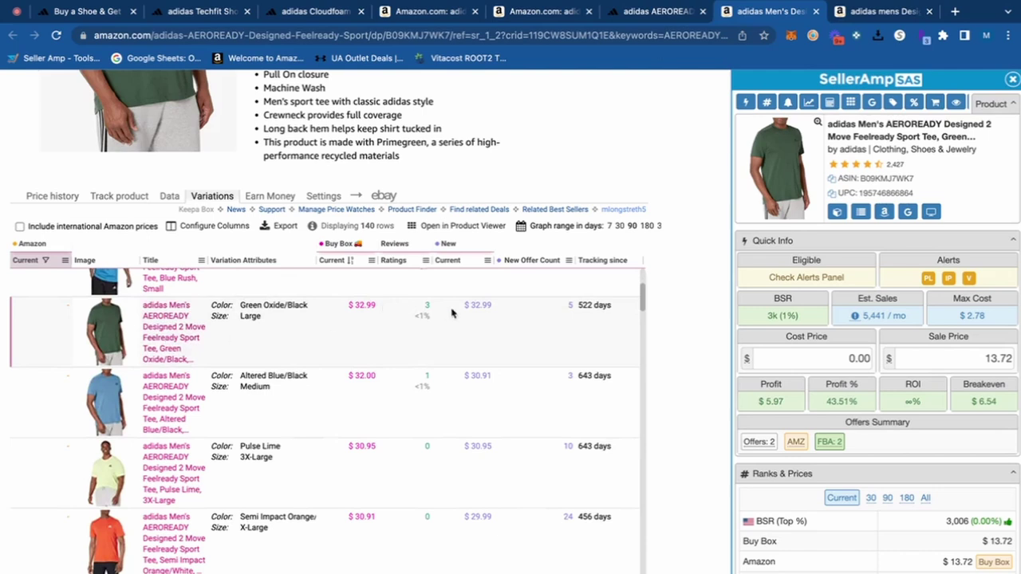
{"action": "left_click", "coordinate": [634, 16]}
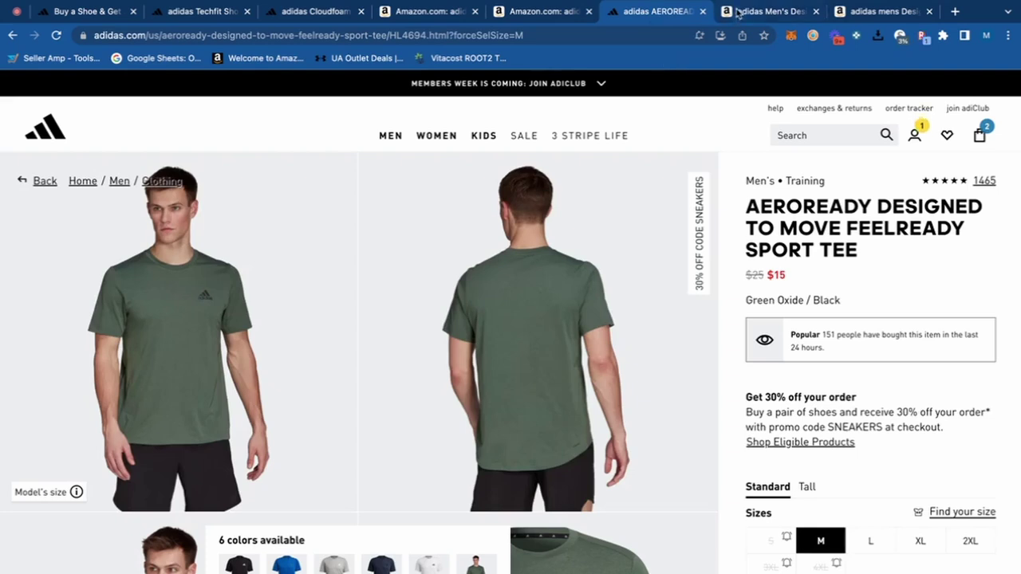
{"action": "left_click", "coordinate": [737, 11]}
{"action": "left_click", "coordinate": [177, 328]}
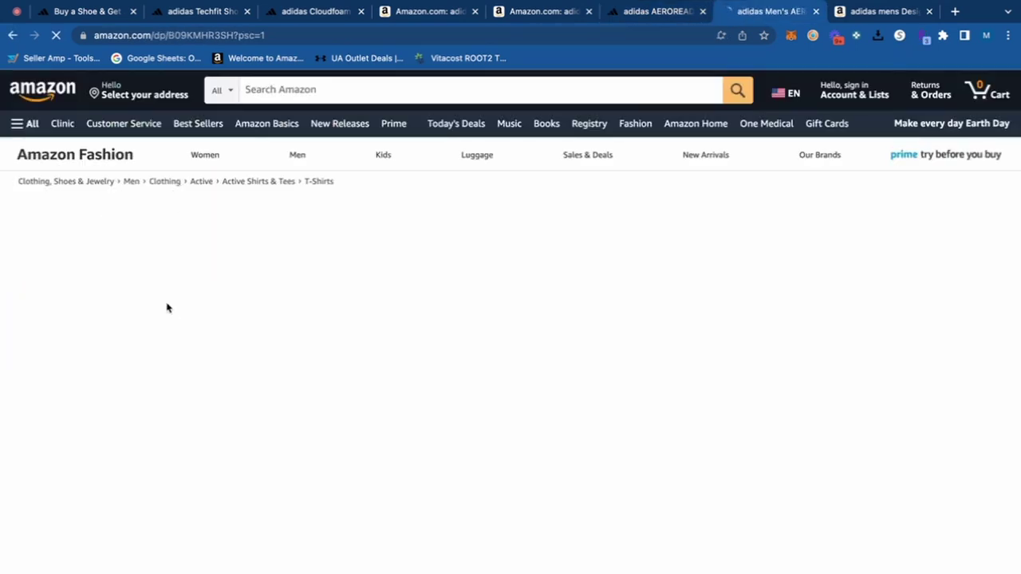
Select the faster-delivery offer for the Large green tee, check the adidas price, and set SellerAmp's cost price to 10.50
{"action": "scroll", "coordinate": [490, 250], "scroll_direction": "down", "scroll_amount": 3}
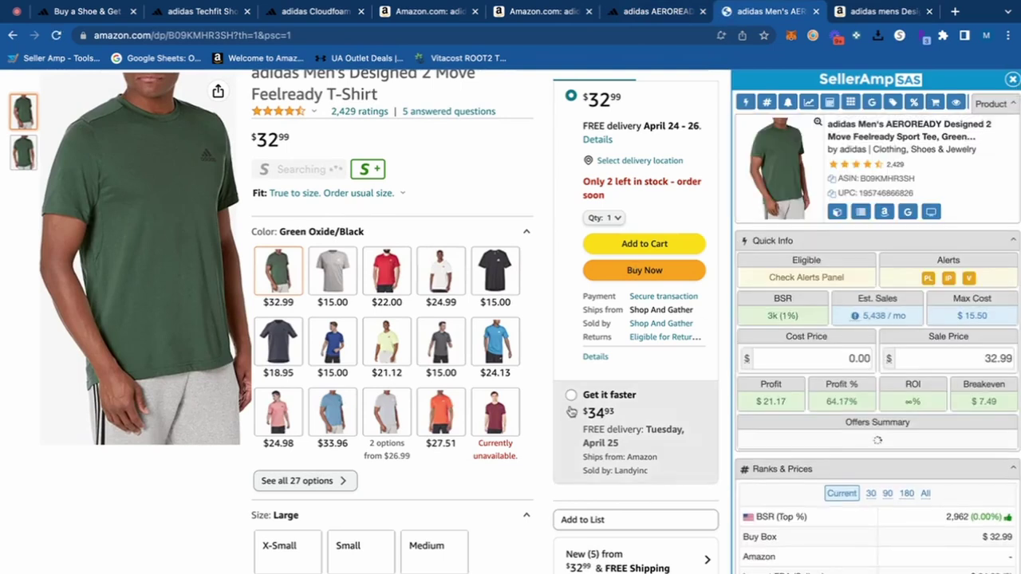
{"action": "left_click", "coordinate": [572, 395]}
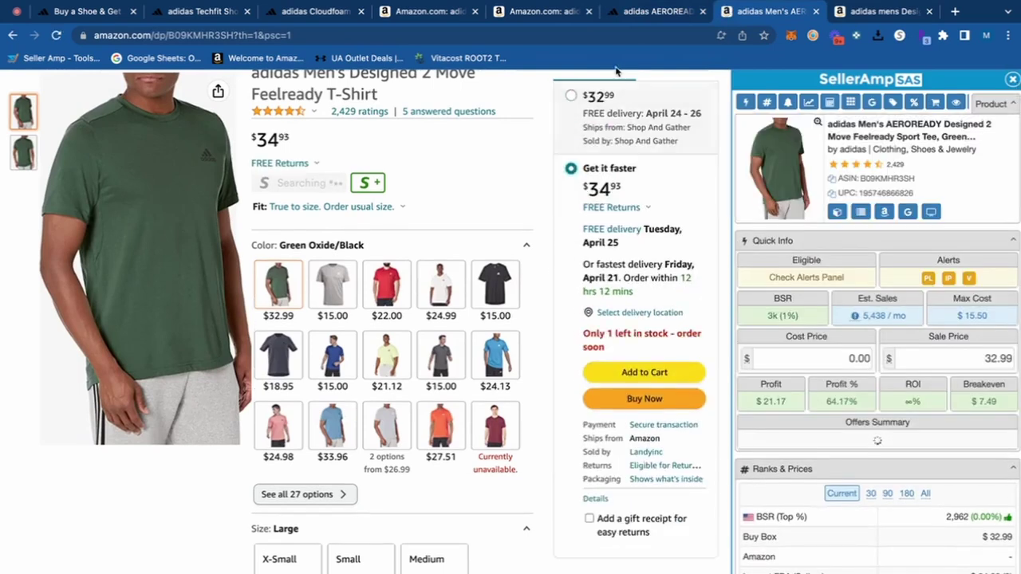
{"action": "left_click", "coordinate": [646, 11]}
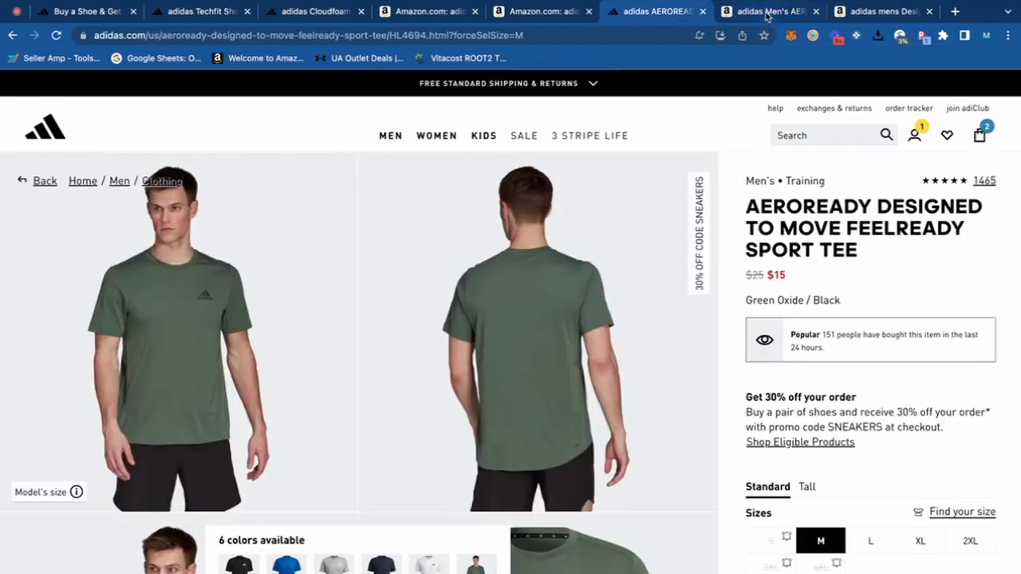
{"action": "left_click", "coordinate": [767, 13]}
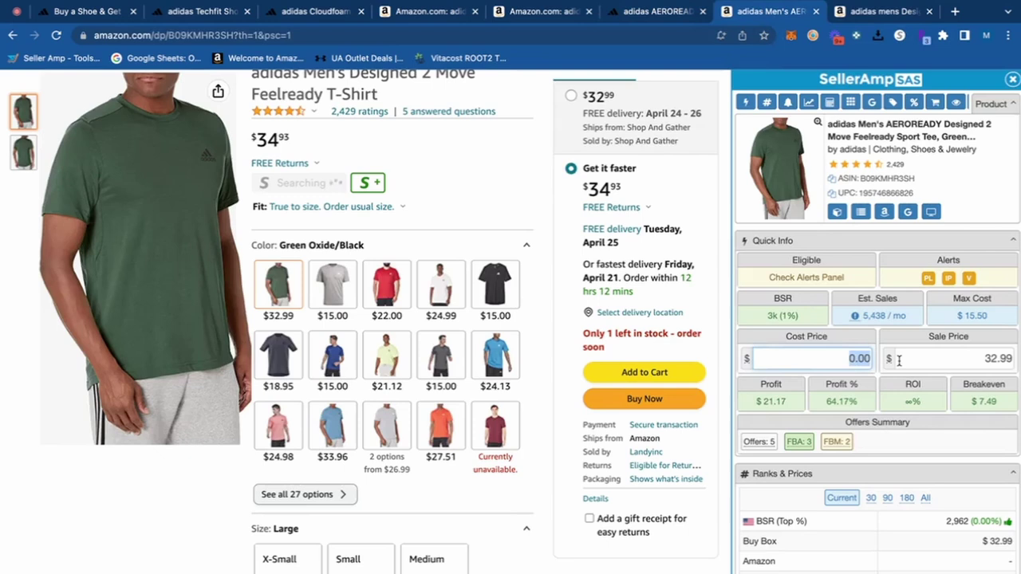
{"action": "type", "text": "15."}
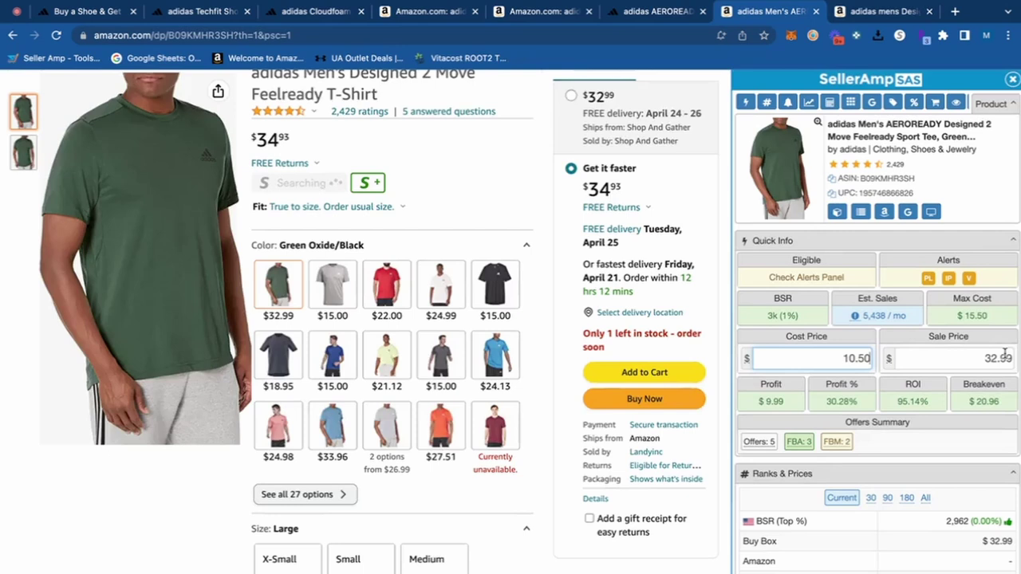
Show the green tee's all-time Keepa price history and set SellerAmp's sale price to 25.00
{"action": "scroll", "coordinate": [530, 388], "scroll_direction": "down", "scroll_amount": 10}
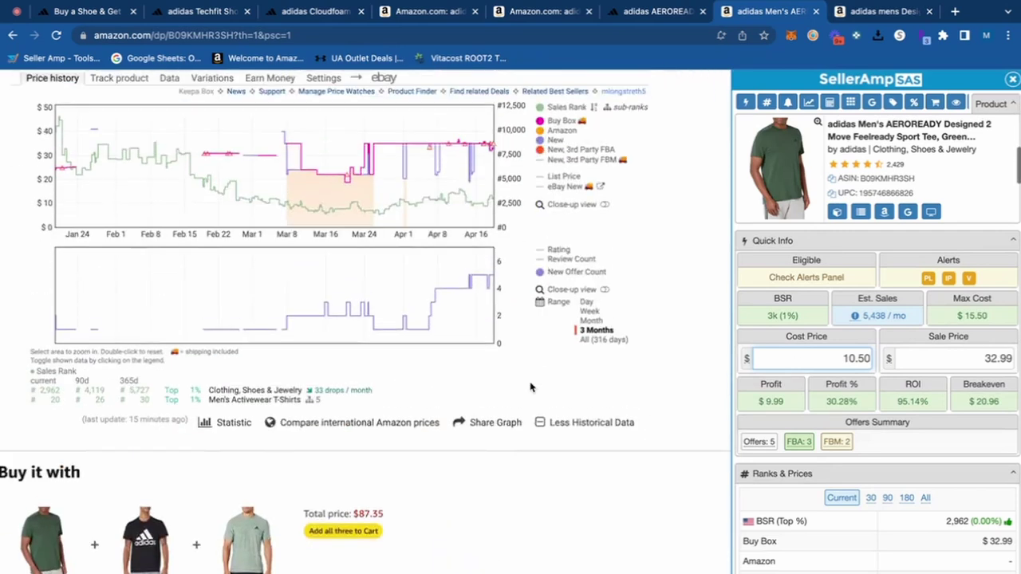
{"action": "scroll", "coordinate": [530, 388], "scroll_direction": "up", "scroll_amount": 1}
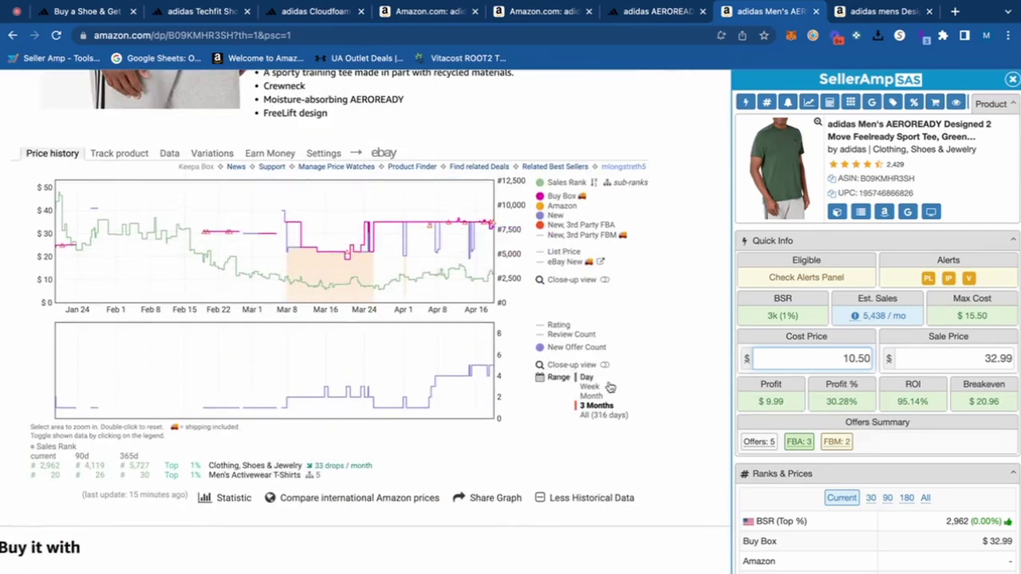
{"action": "left_click", "coordinate": [594, 415]}
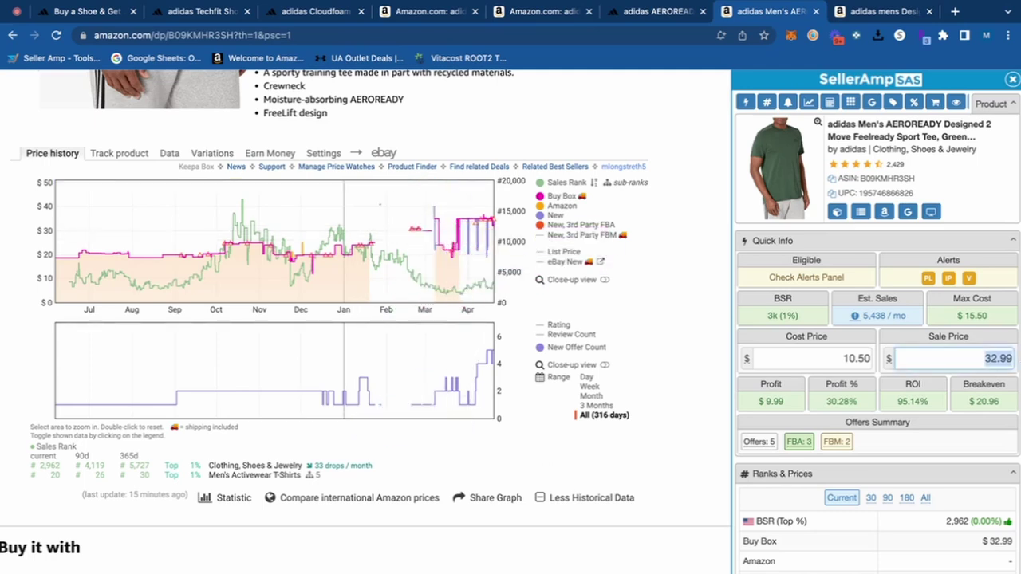
{"action": "type", "text": "24"}
{"action": "left_click", "coordinate": [980, 340]}
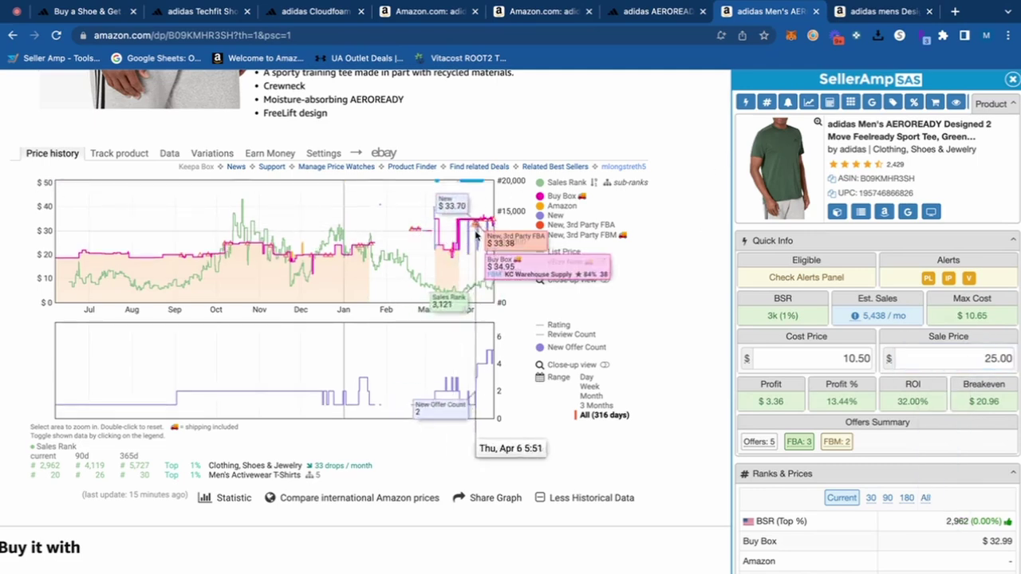
Open the White/Black X-Large T-Shirt from the Keepa variations and switch the adidas listing to White / Black
{"action": "left_click", "coordinate": [213, 154]}
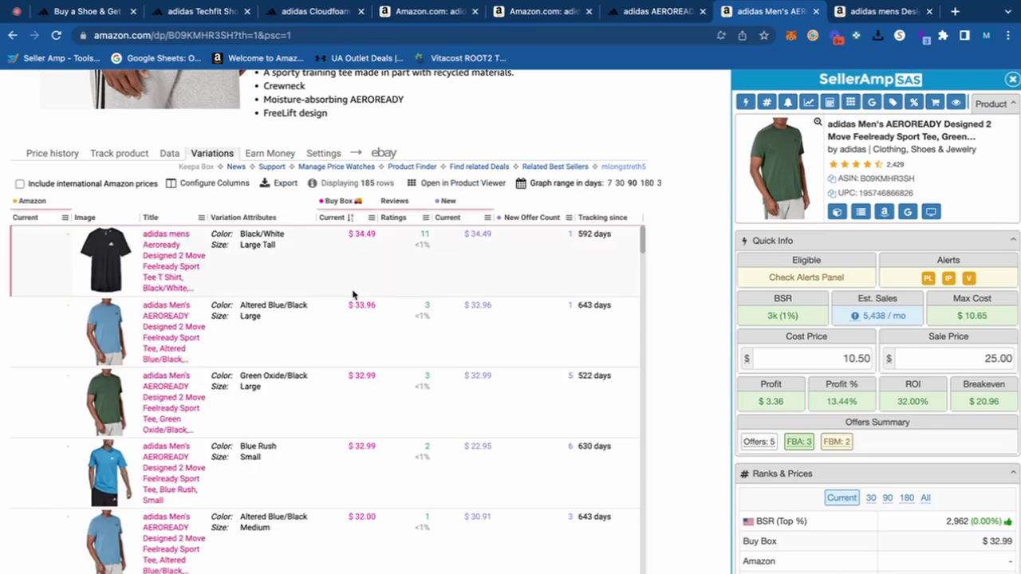
{"action": "scroll", "coordinate": [354, 295], "scroll_direction": "down", "scroll_amount": 10}
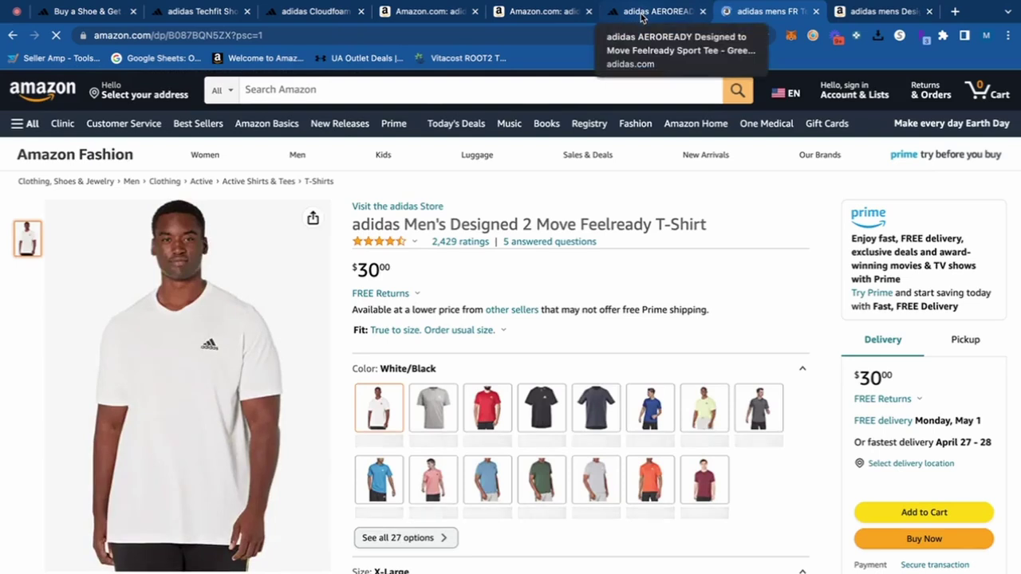
{"action": "left_click", "coordinate": [648, 12]}
{"action": "left_click", "coordinate": [444, 552]}
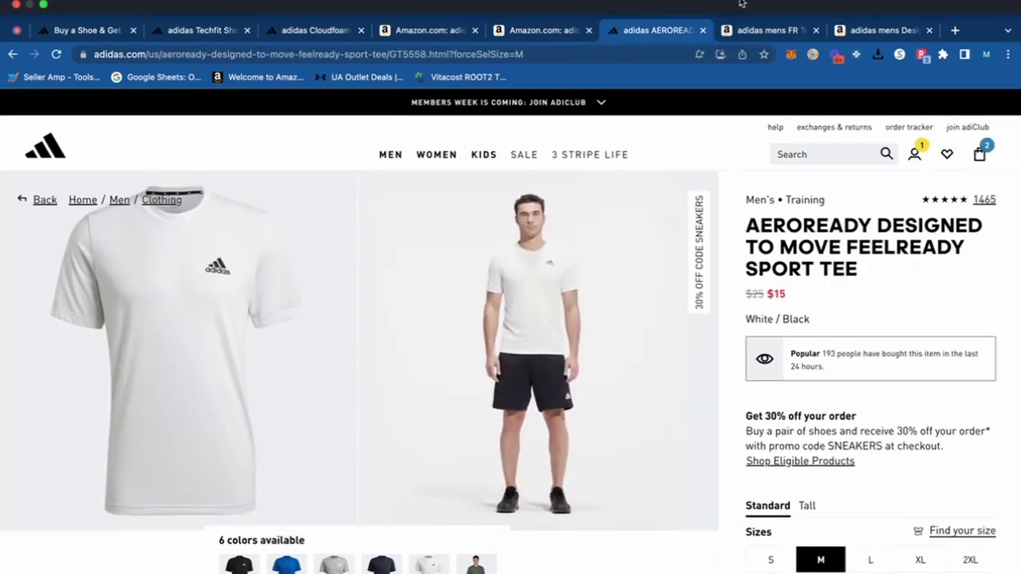
Compare the white tee's photos, logo and details between the Amazon page and the adidas listing
{"action": "left_click", "coordinate": [750, 12]}
{"action": "scroll", "coordinate": [97, 284], "scroll_direction": "up", "scroll_amount": 5}
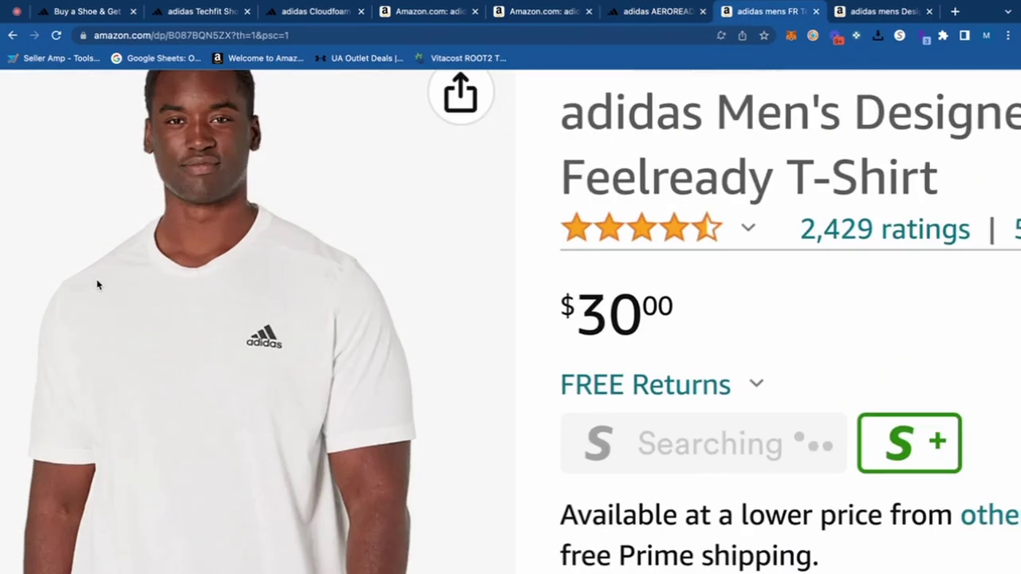
{"action": "scroll", "coordinate": [97, 284], "scroll_direction": "down", "scroll_amount": 4}
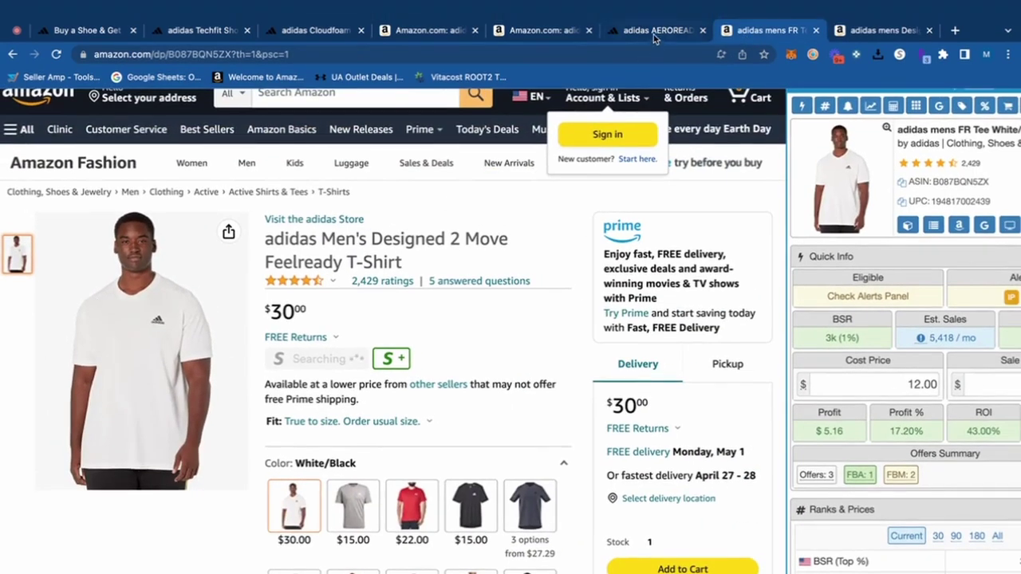
{"action": "left_click", "coordinate": [653, 34]}
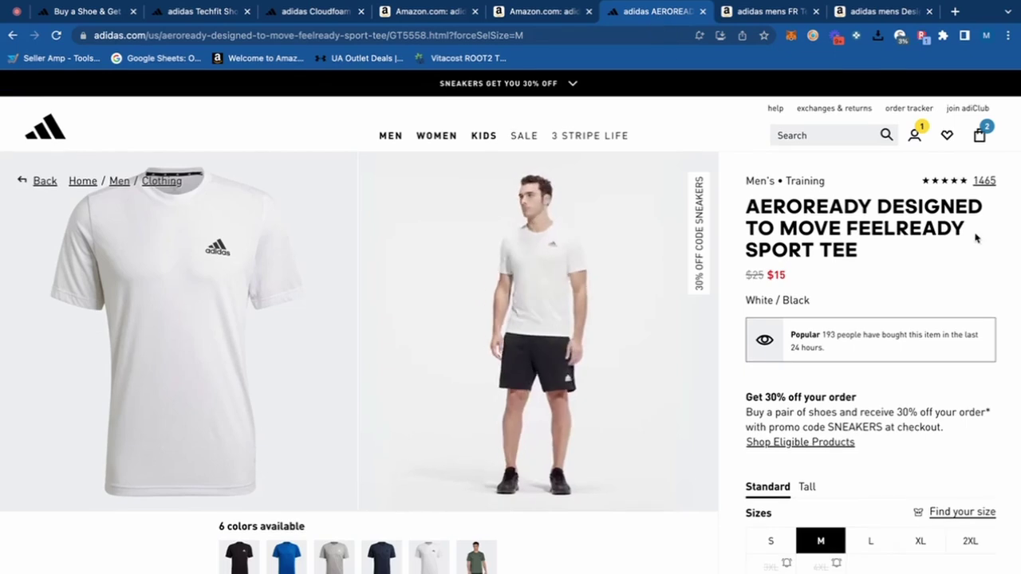
{"action": "scroll", "coordinate": [937, 263], "scroll_direction": "down", "scroll_amount": 3}
{"action": "scroll", "coordinate": [937, 264], "scroll_direction": "up", "scroll_amount": 3}
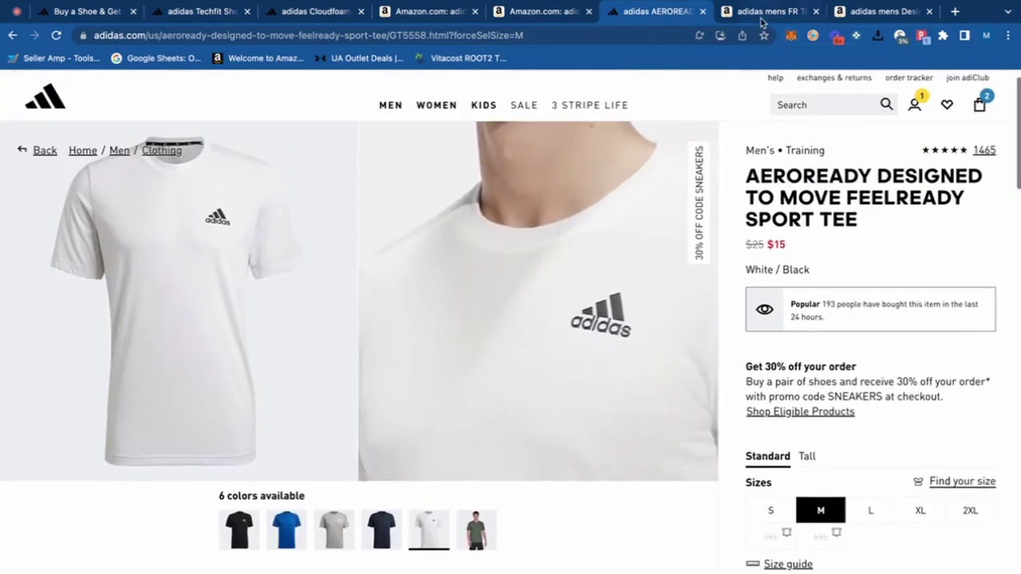
Set SellerAmp's cost price for the white tee to 10.50 and review its three-month Keepa price history
{"action": "left_click", "coordinate": [746, 15]}
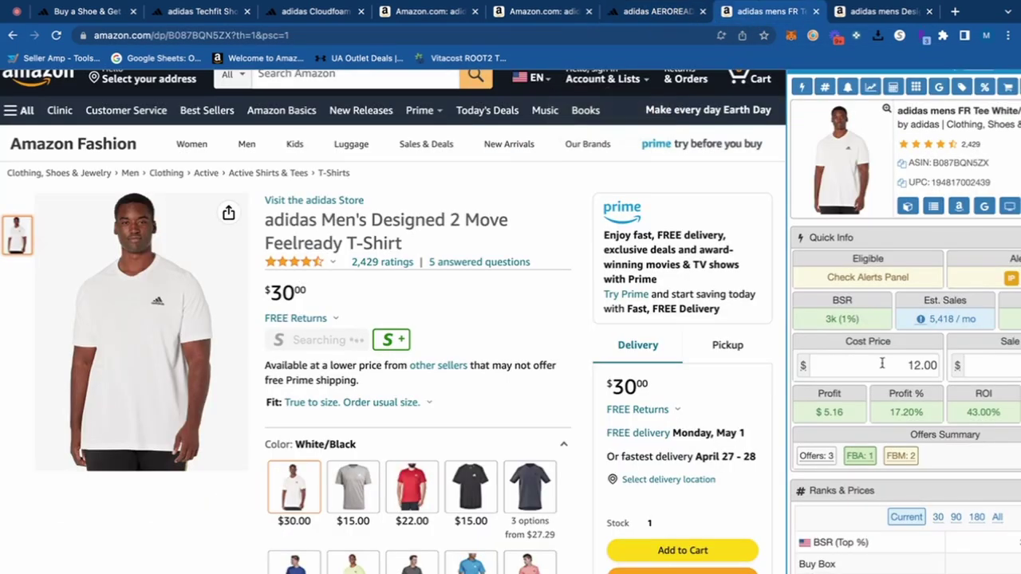
{"action": "type", "text": "10.50"}
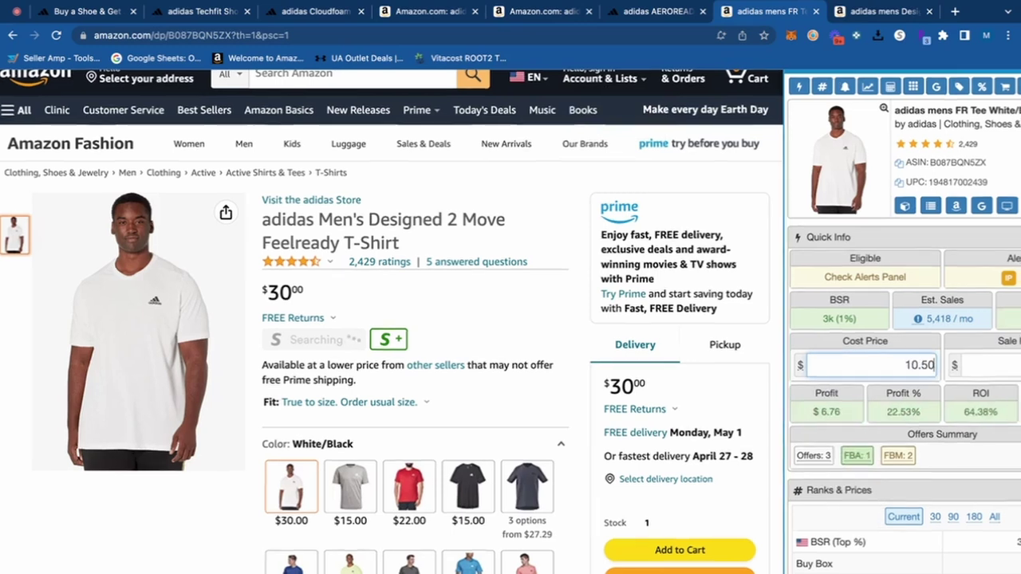
{"action": "scroll", "coordinate": [422, 326], "scroll_direction": "down", "scroll_amount": 15}
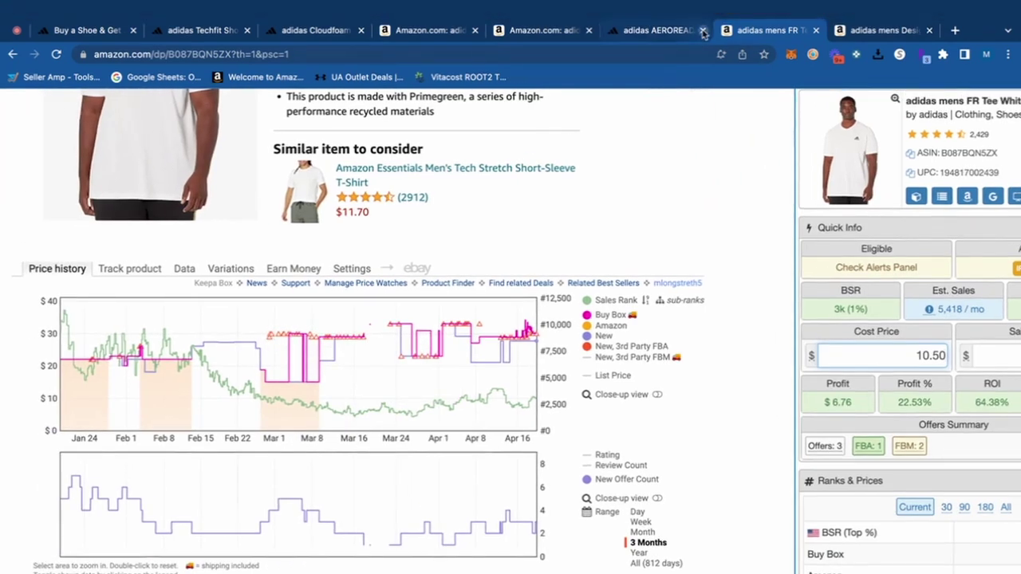
Close the adidas Feelready Sport Tee tab and the Amazon tab directly before the white tee's page
{"action": "left_click", "coordinate": [703, 32]}
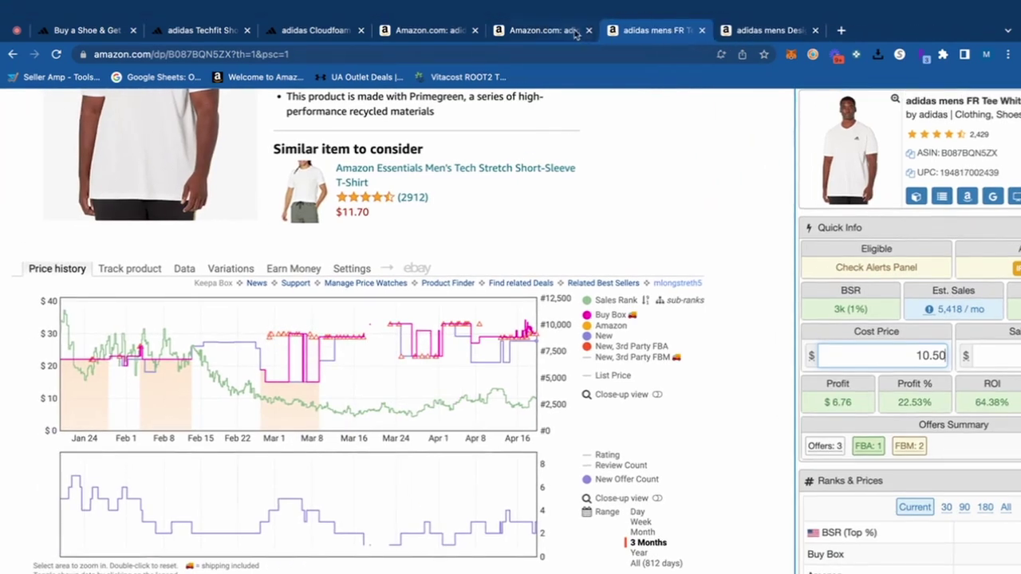
{"action": "left_click", "coordinate": [542, 30]}
{"action": "left_click", "coordinate": [588, 30]}
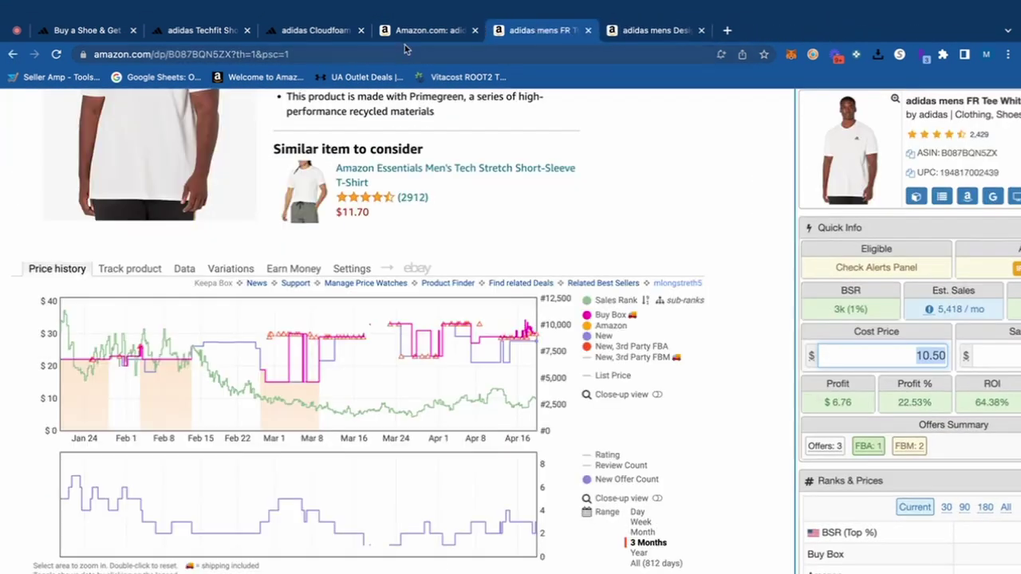
Review the Feelready long-sleeve tee's Keepa price history and load its variations
{"action": "left_click", "coordinate": [447, 32]}
{"action": "scroll", "coordinate": [471, 323], "scroll_direction": "down", "scroll_amount": 10}
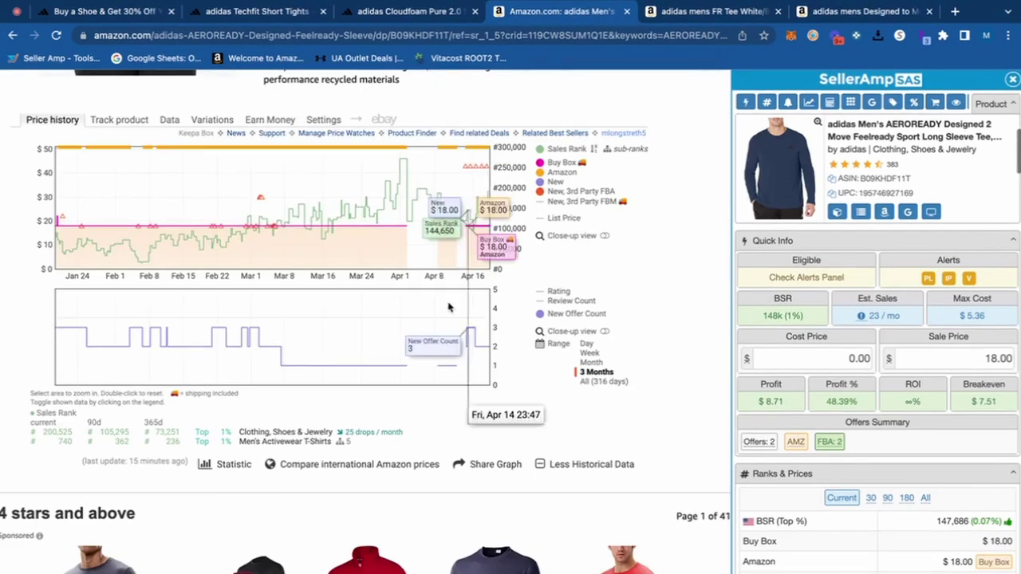
{"action": "left_click", "coordinate": [205, 145]}
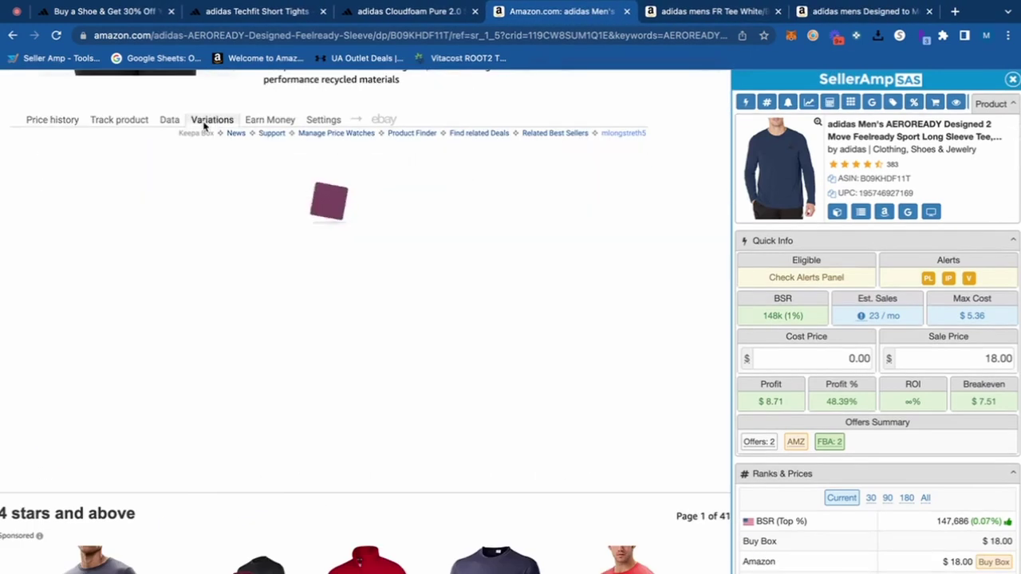
Copy the Cloudfoam Pure 2.0 Shoes title from the adidas listing and search Amazon for it in the long-sleeve tee's tab
{"action": "left_click", "coordinate": [387, 16]}
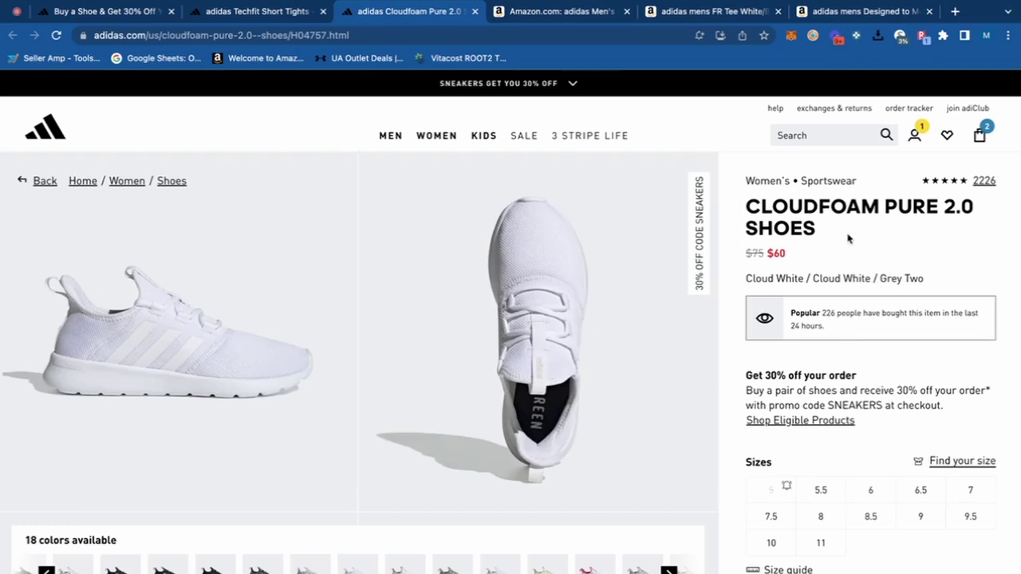
{"action": "left_click_drag", "start_coordinate": [849, 238], "coordinate": [755, 206]}
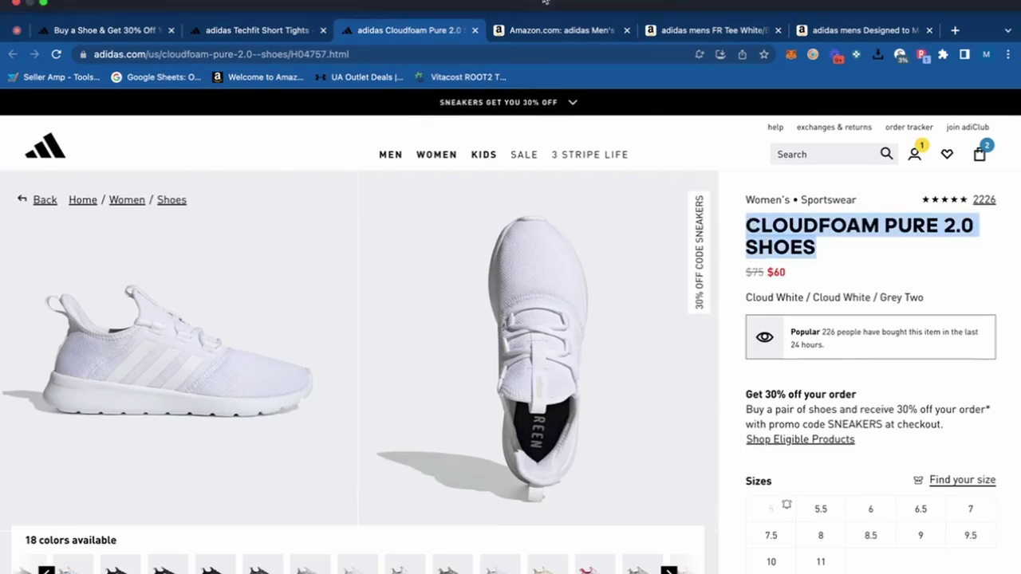
{"action": "left_click", "coordinate": [561, 11]}
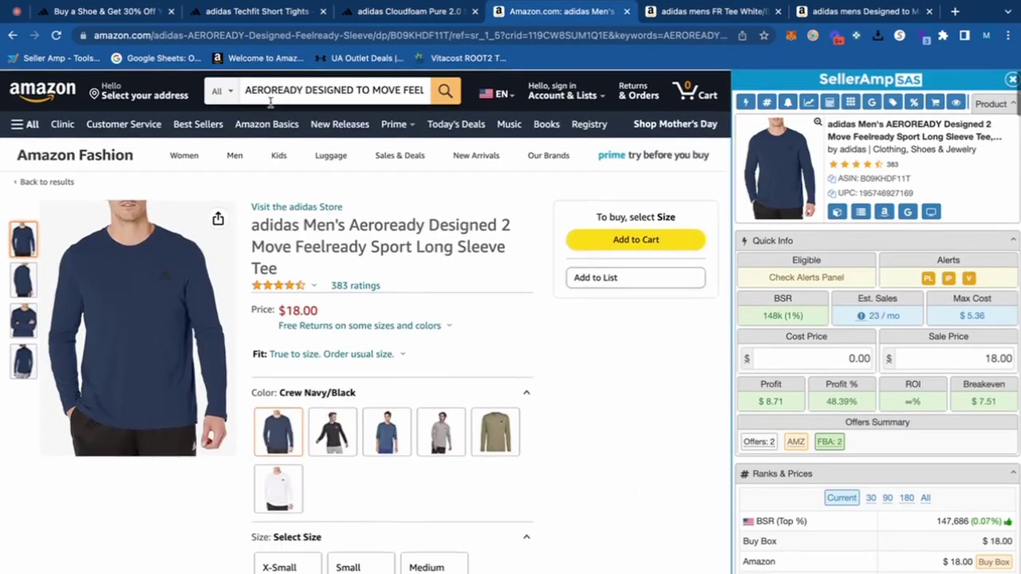
{"action": "left_click", "coordinate": [270, 92]}
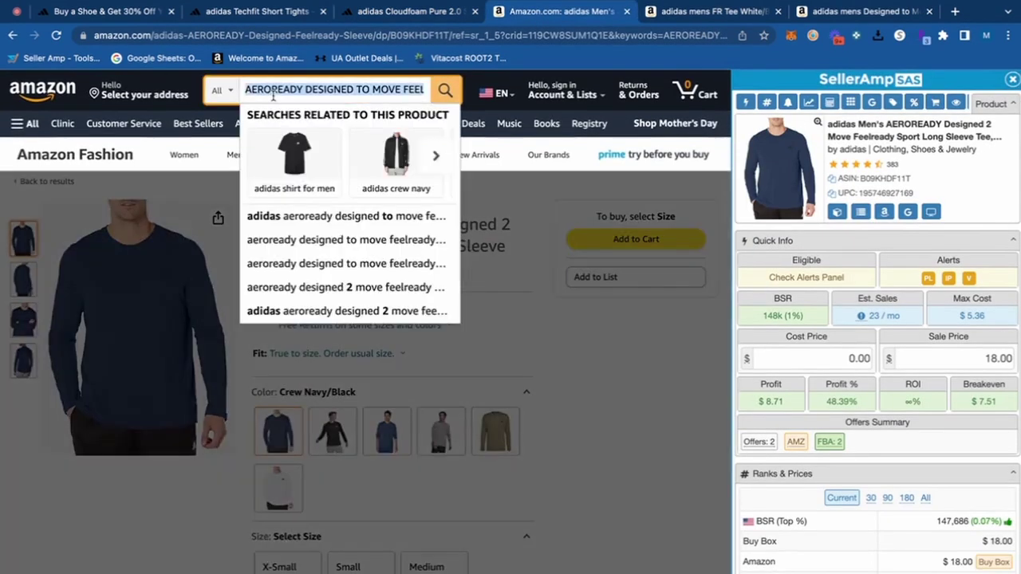
{"action": "type", "text": "CLOUDFOAM PURE 2.0 SHOES"}
{"action": "key", "text": "Return"}
{"action": "scroll", "coordinate": [473, 350], "scroll_direction": "down", "scroll_amount": 3}
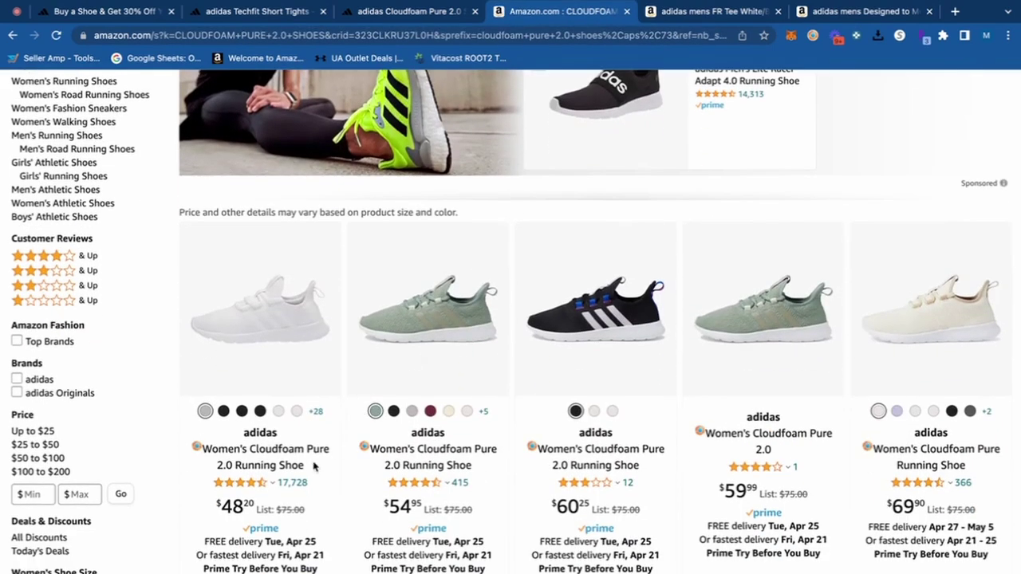
Open the first two Women's Cloudfoam Pure 2.0 Running Shoe results in new tabs and the Cloudfoam Pure Running Shoe in the current tab
{"action": "right_click", "coordinate": [299, 455]}
{"action": "left_click", "coordinate": [353, 390]}
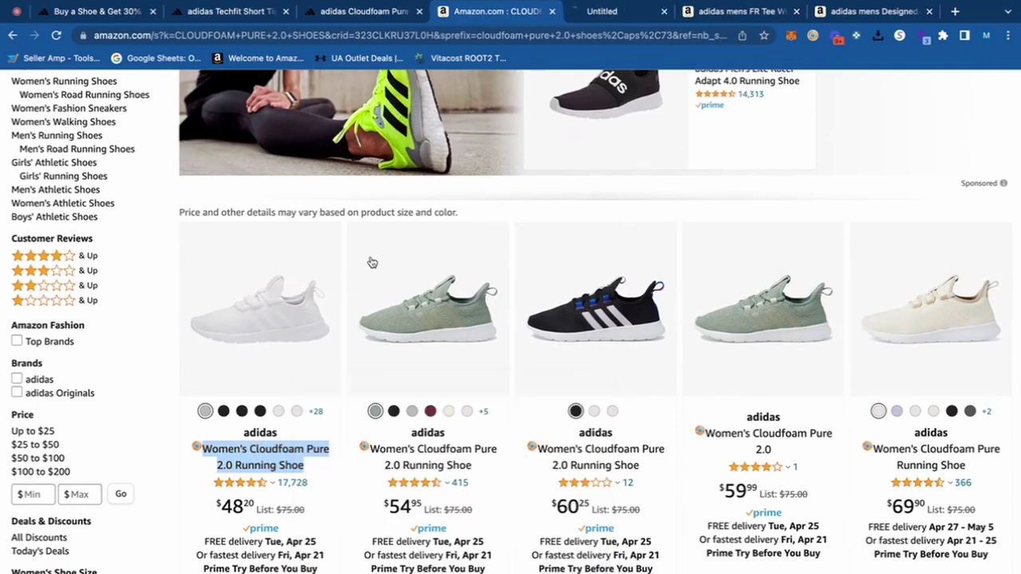
{"action": "right_click", "coordinate": [422, 449]}
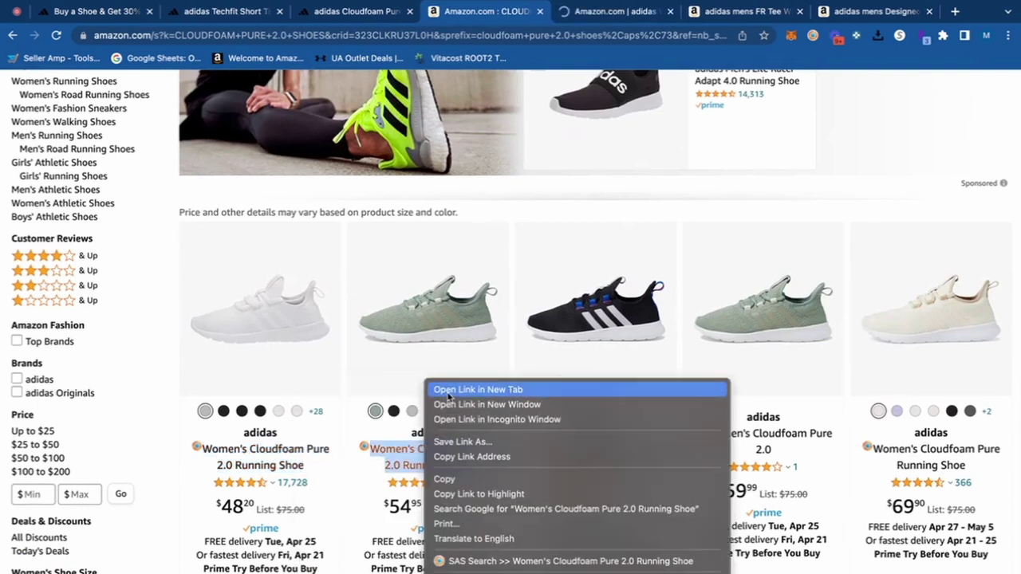
{"action": "left_click", "coordinate": [451, 390]}
{"action": "left_click", "coordinate": [950, 455]}
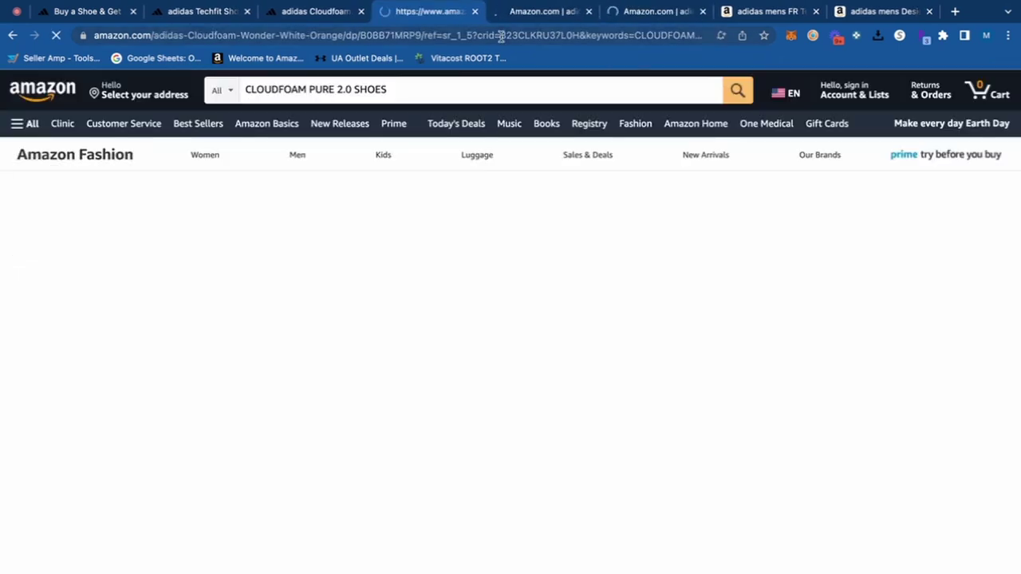
Check the adidas listing's shoe colour, and select Cloud White/Cloud White/Grey Two in size 9.5 on the silver-green shoe's Amazon listing
{"action": "left_click", "coordinate": [312, 11]}
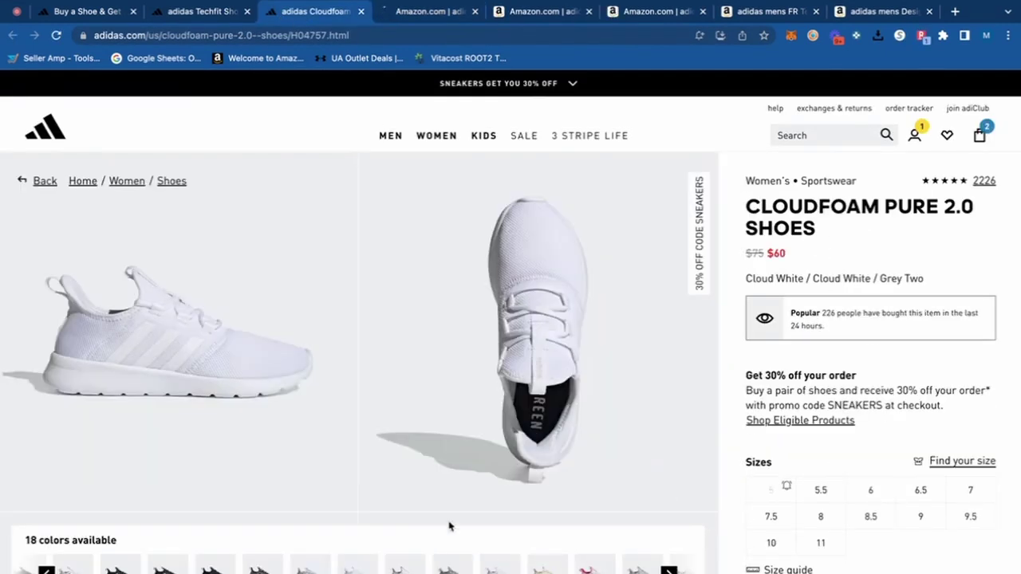
{"action": "left_click", "coordinate": [653, 18]}
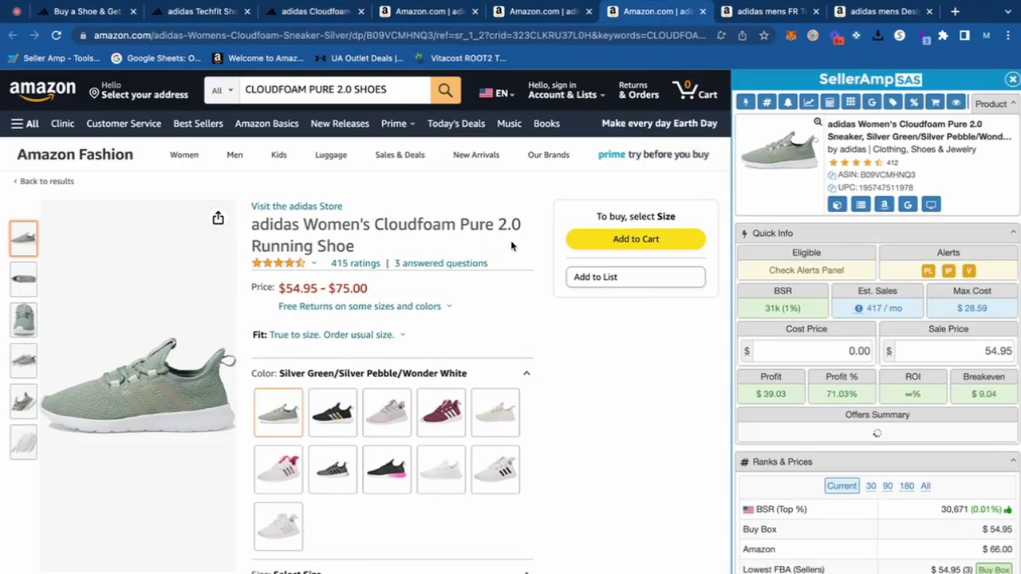
{"action": "scroll", "coordinate": [511, 246], "scroll_direction": "down", "scroll_amount": 1}
{"action": "left_click", "coordinate": [447, 456]}
{"action": "scroll", "coordinate": [597, 420], "scroll_direction": "down", "scroll_amount": 3}
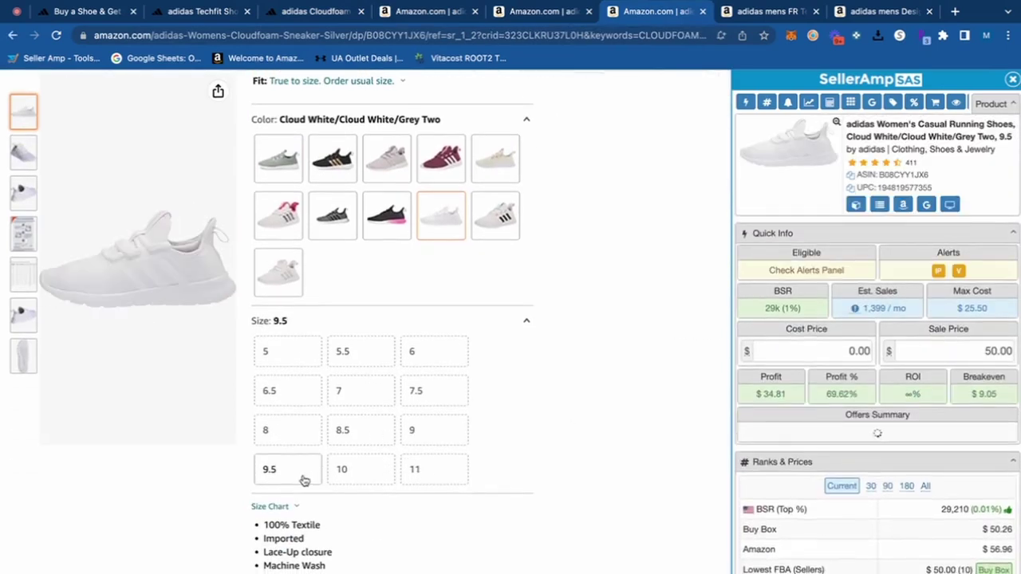
{"action": "left_click", "coordinate": [303, 474]}
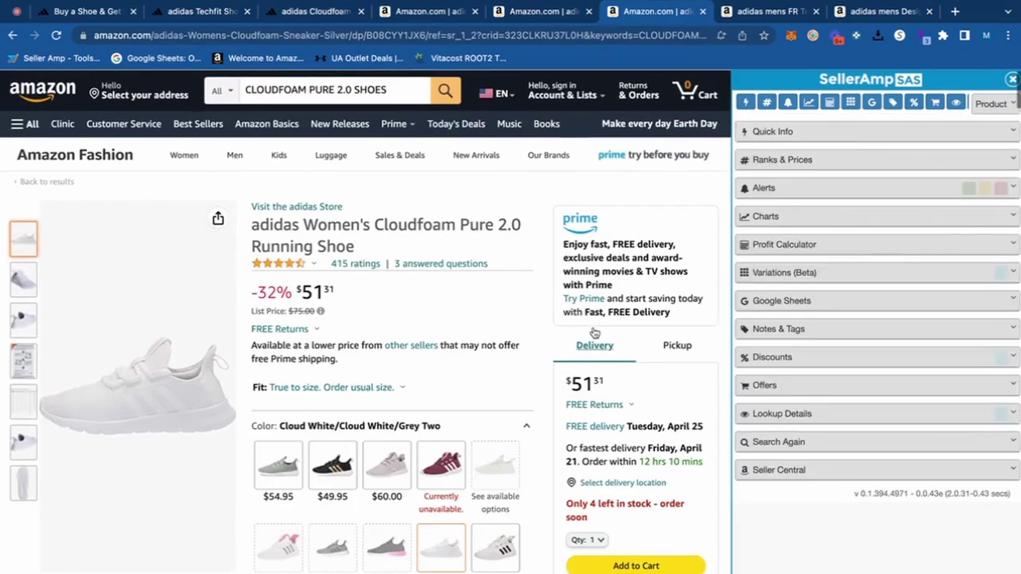
Load the white size 9.5 shoe's Keepa variations and review their Buy Box prices and ratings
{"action": "scroll", "coordinate": [594, 333], "scroll_direction": "down", "scroll_amount": 10}
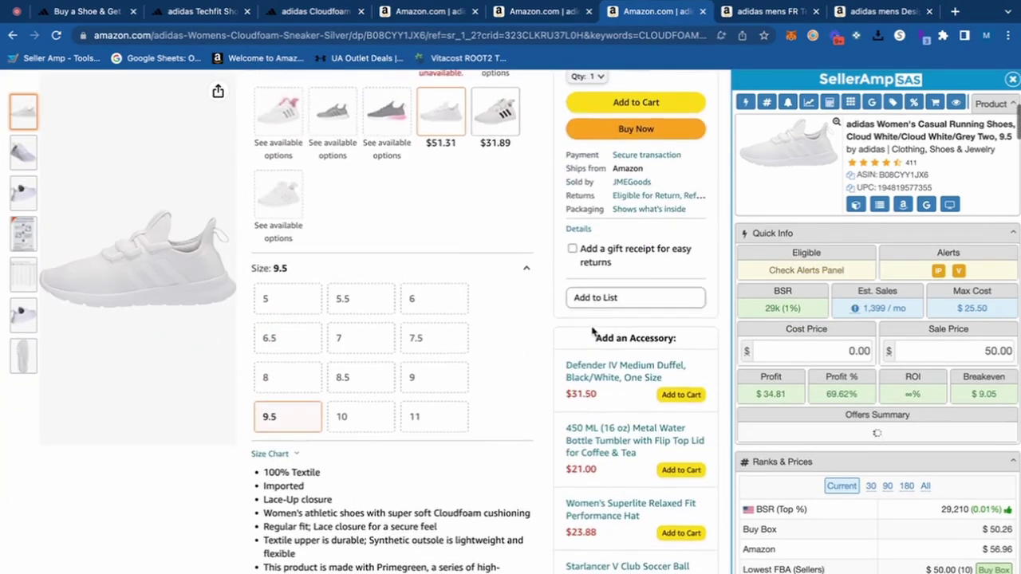
{"action": "left_click", "coordinate": [220, 293]}
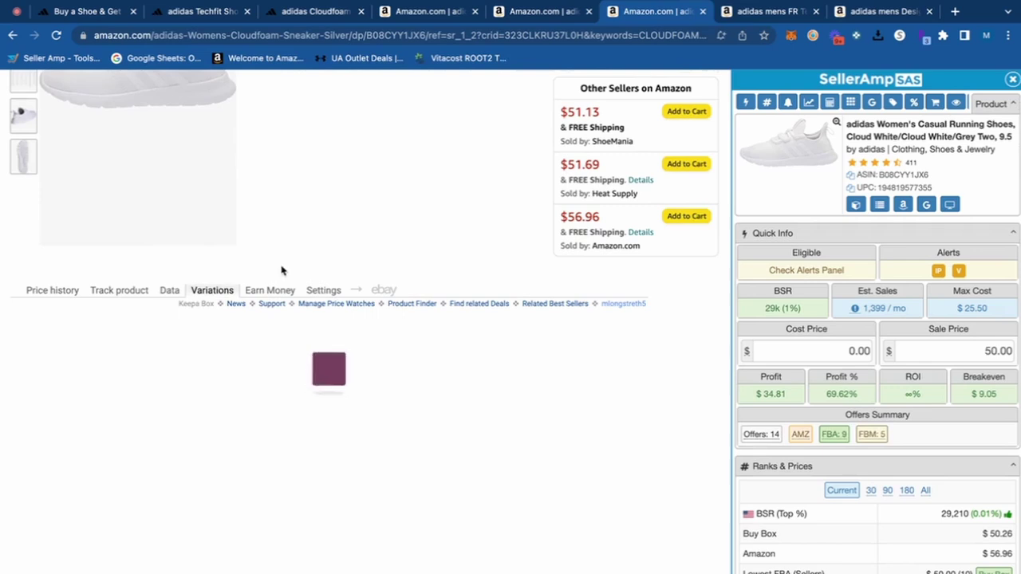
{"action": "scroll", "coordinate": [287, 276], "scroll_direction": "down", "scroll_amount": 3}
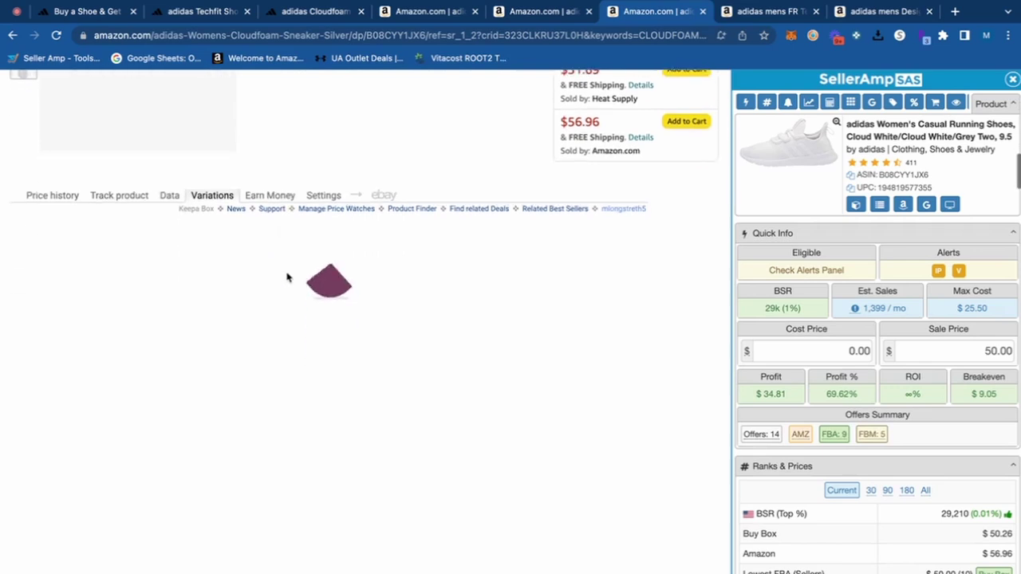
{"action": "left_click", "coordinate": [268, 194]}
{"action": "left_click", "coordinate": [195, 196]}
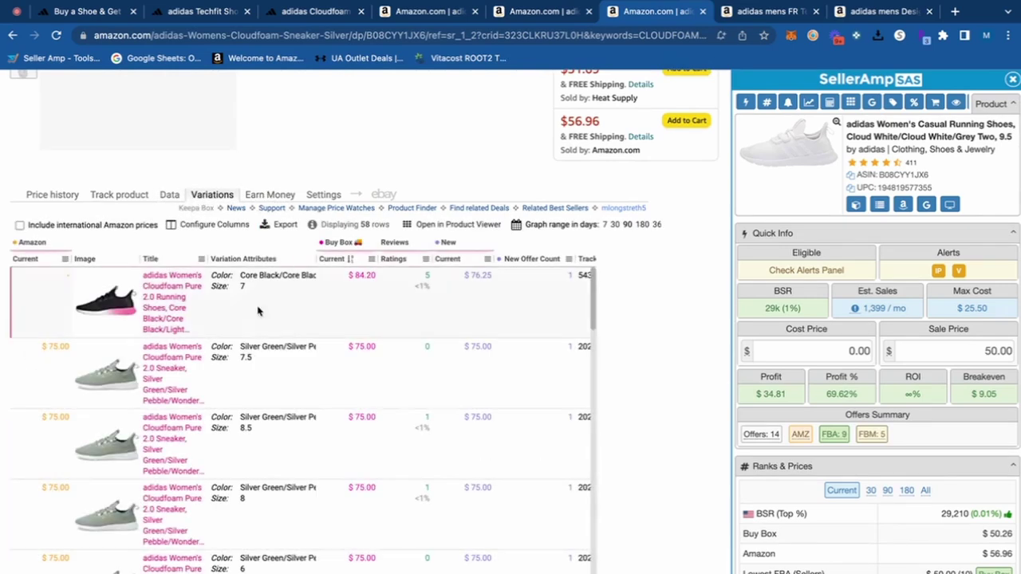
{"action": "scroll", "coordinate": [388, 303], "scroll_direction": "down", "scroll_amount": 20}
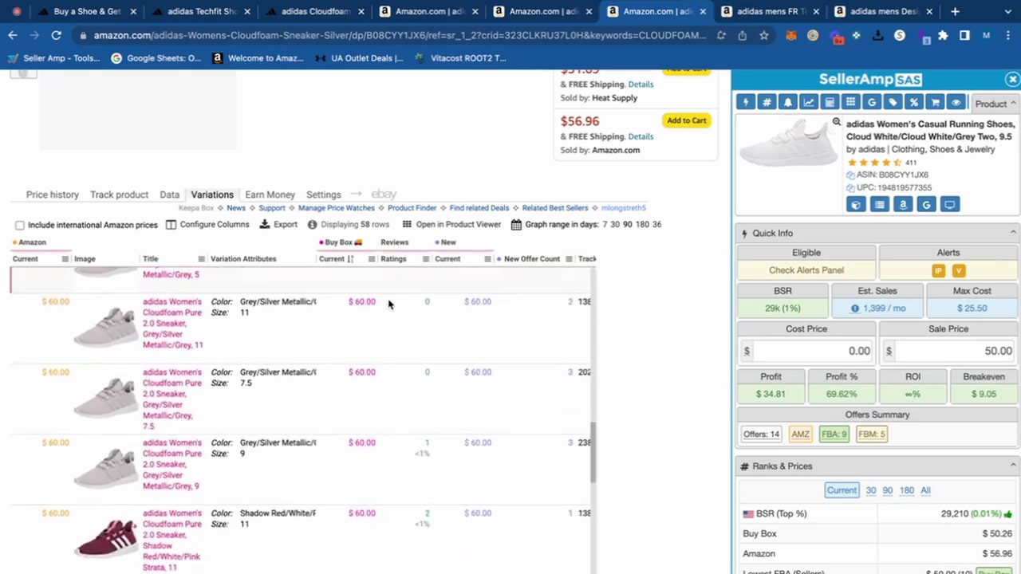
Close that listing, load the other white Cloudfoam listing's Keepa variations, and open the Black/Iron Metallic/Team Real Magenta size 9 variation
{"action": "left_click", "coordinate": [702, 14]}
{"action": "left_click", "coordinate": [554, 11]}
{"action": "scroll", "coordinate": [321, 329], "scroll_direction": "down", "scroll_amount": 10}
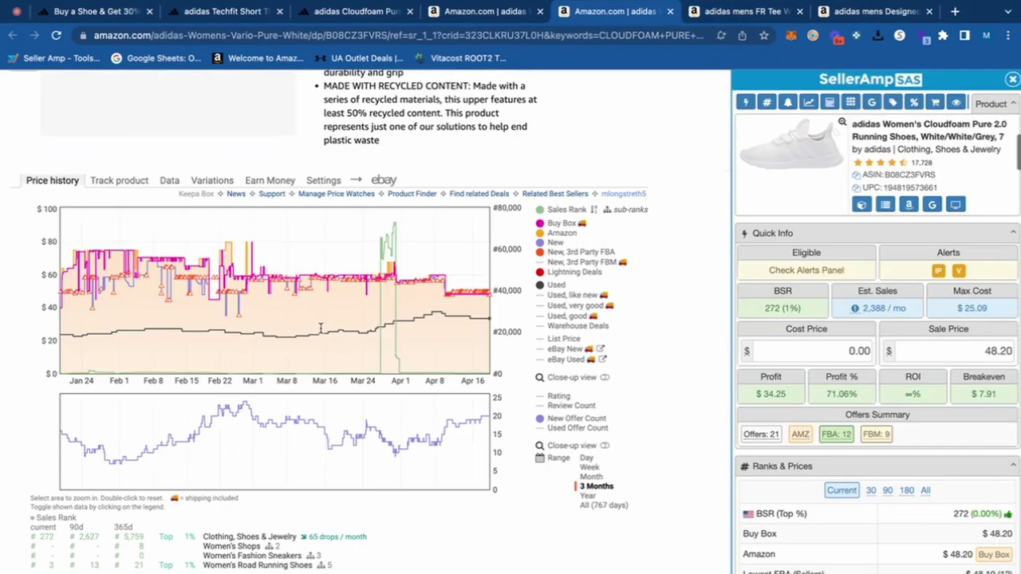
{"action": "left_click", "coordinate": [209, 179]}
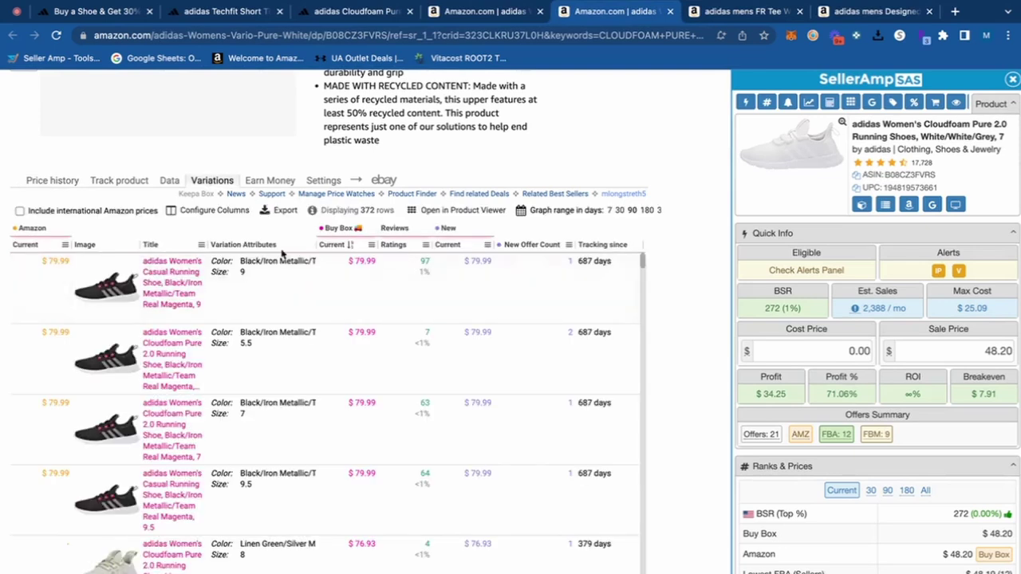
{"action": "left_click", "coordinate": [151, 290]}
Compare the Cloudfoam Pure 2.0 colours on adidas with the colour options and prices on the black-and-magenta shoe's Amazon listing
{"action": "left_click", "coordinate": [350, 12]}
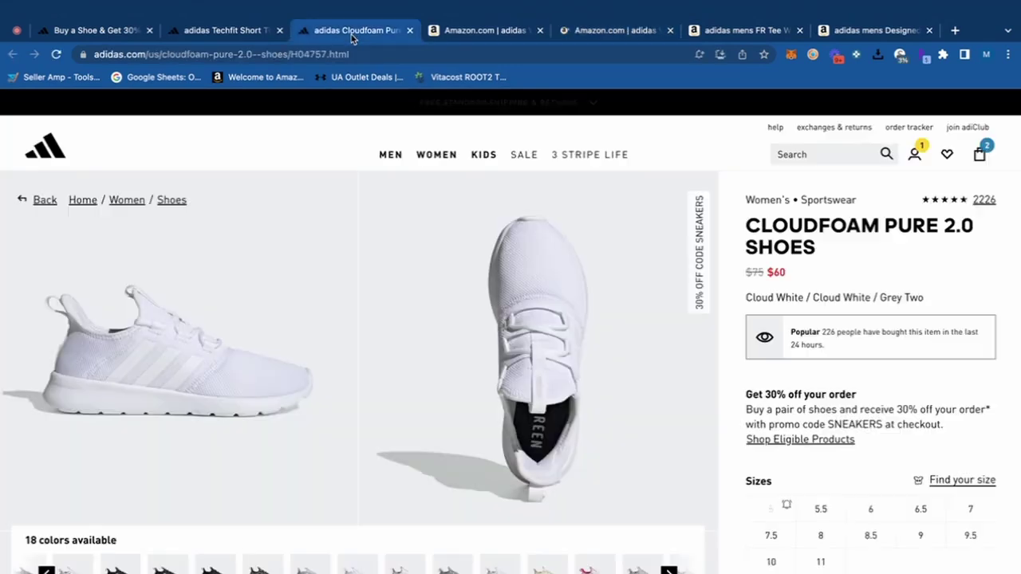
{"action": "scroll", "coordinate": [262, 505], "scroll_direction": "down", "scroll_amount": 1}
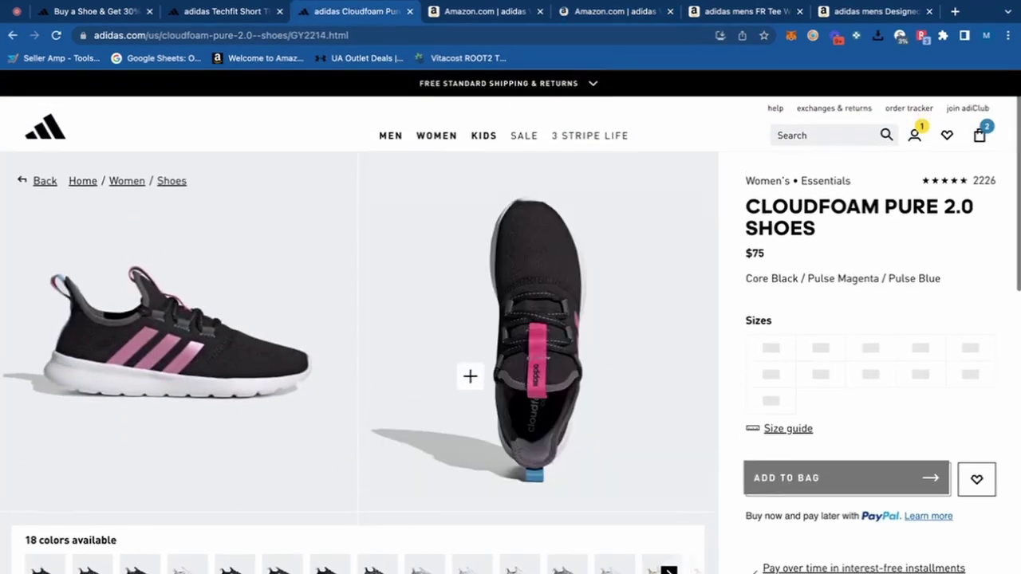
{"action": "left_click", "coordinate": [543, 16]}
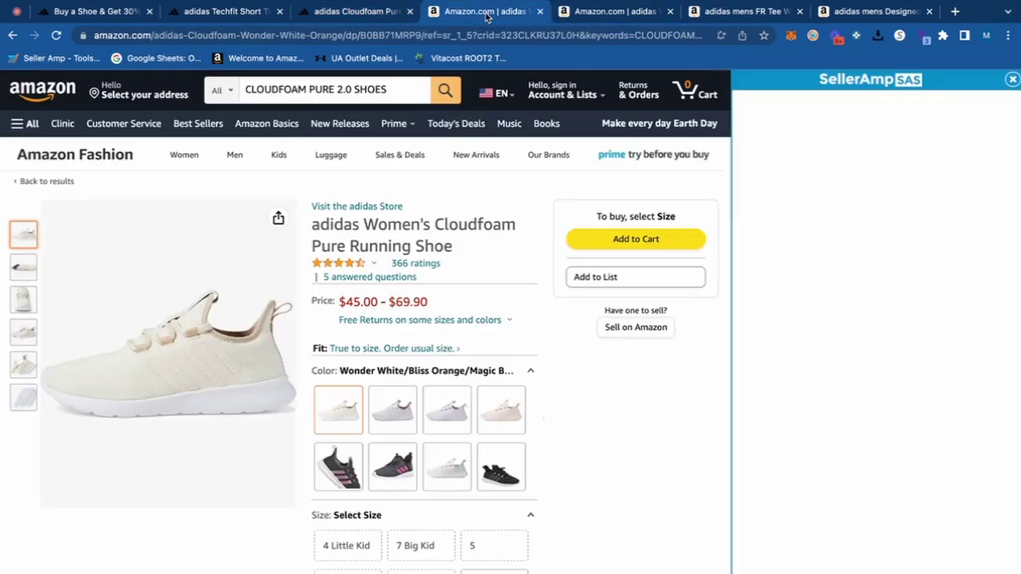
{"action": "left_click_drag", "start_coordinate": [611, 18], "coordinate": [501, 15]}
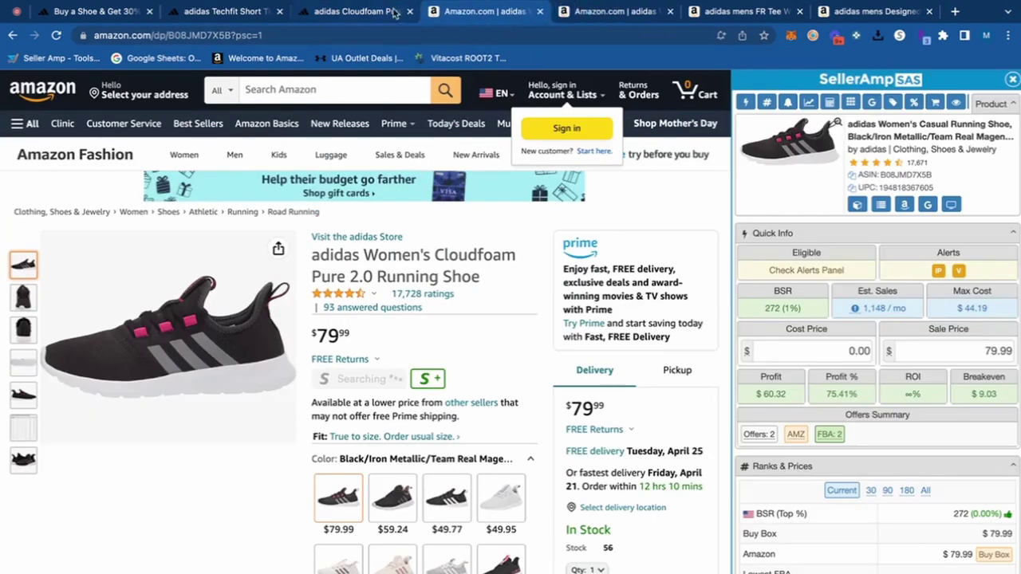
{"action": "left_click", "coordinate": [368, 11]}
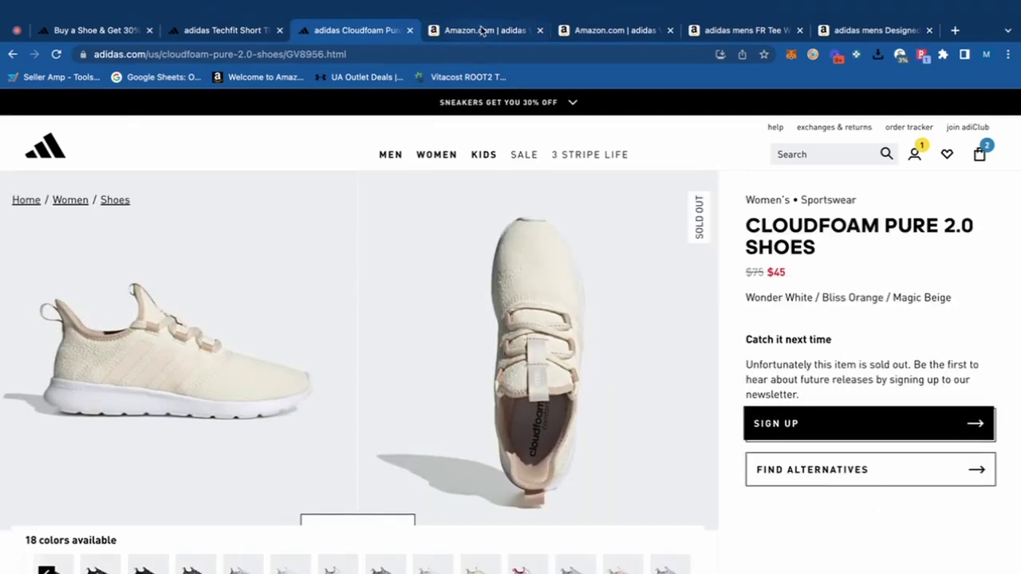
{"action": "left_click", "coordinate": [482, 30]}
{"action": "scroll", "coordinate": [441, 163], "scroll_direction": "down", "scroll_amount": 3}
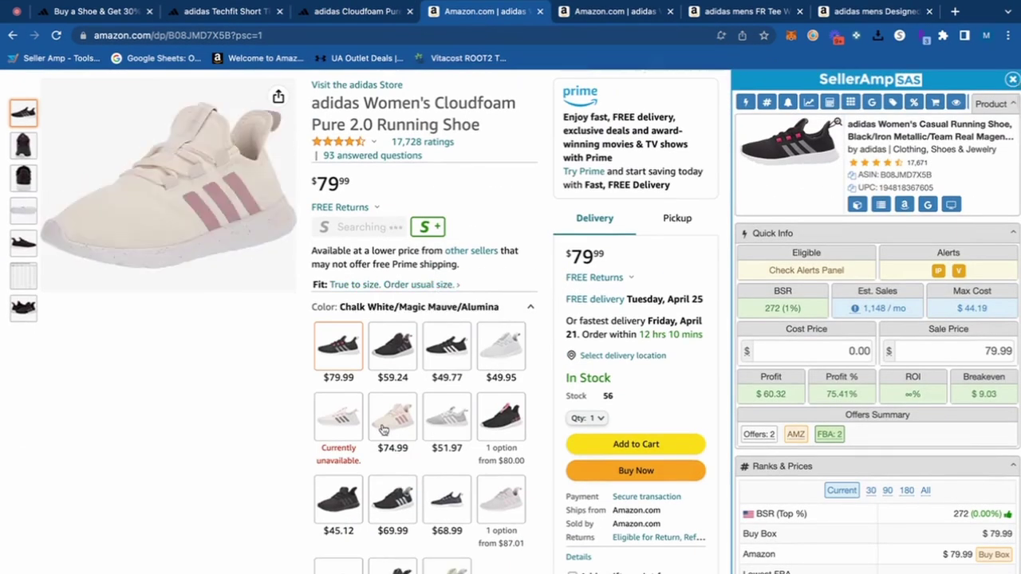
{"action": "scroll", "coordinate": [383, 429], "scroll_direction": "down", "scroll_amount": 2}
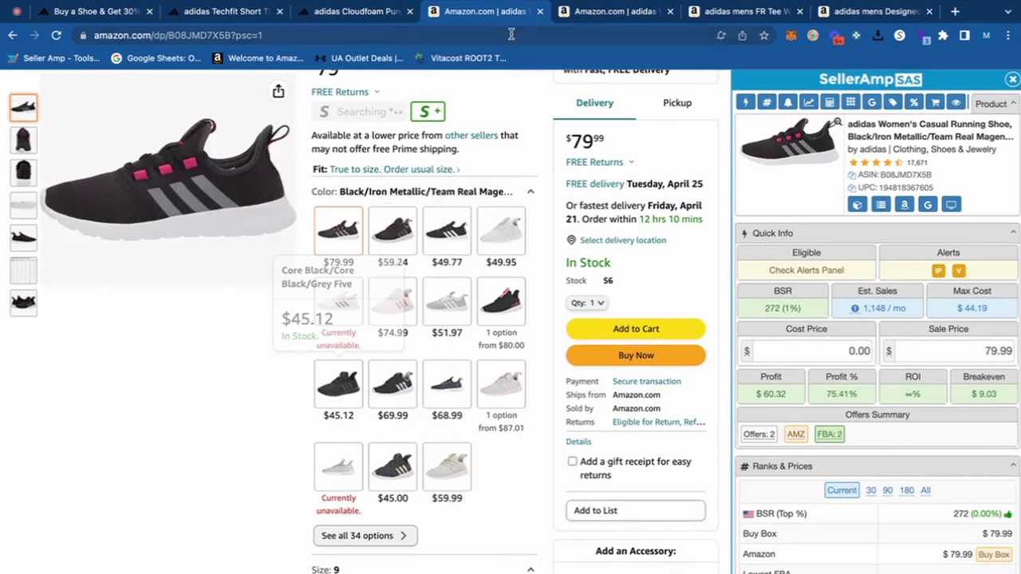
Close the black-and-magenta shoe and white FR Tee tabs, and return to the Cloudfoam Pure Running Shoe listing
{"action": "left_click", "coordinate": [540, 12]}
{"action": "left_click", "coordinate": [644, 16]}
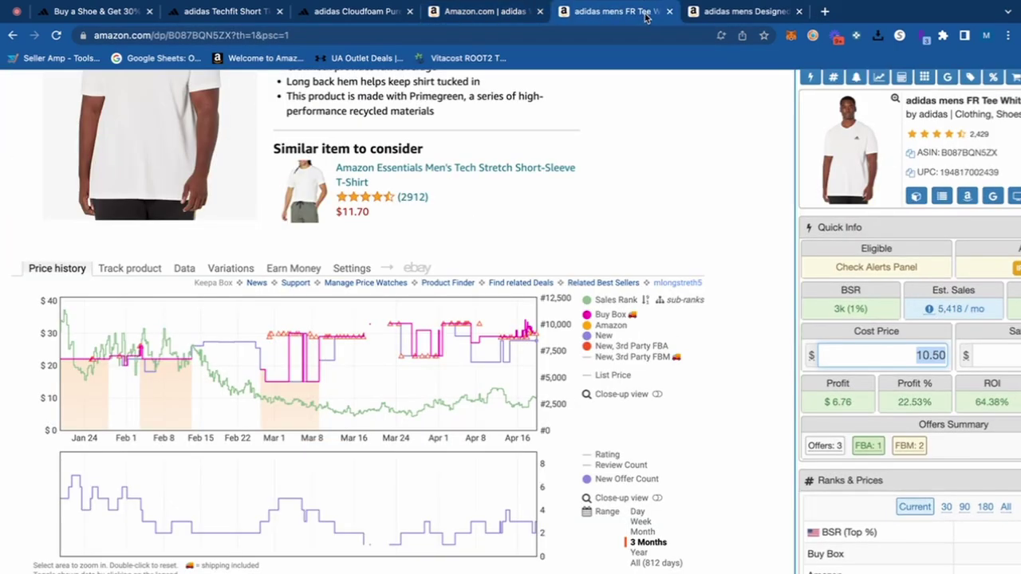
{"action": "left_click", "coordinate": [668, 16]}
{"action": "left_click", "coordinate": [502, 16]}
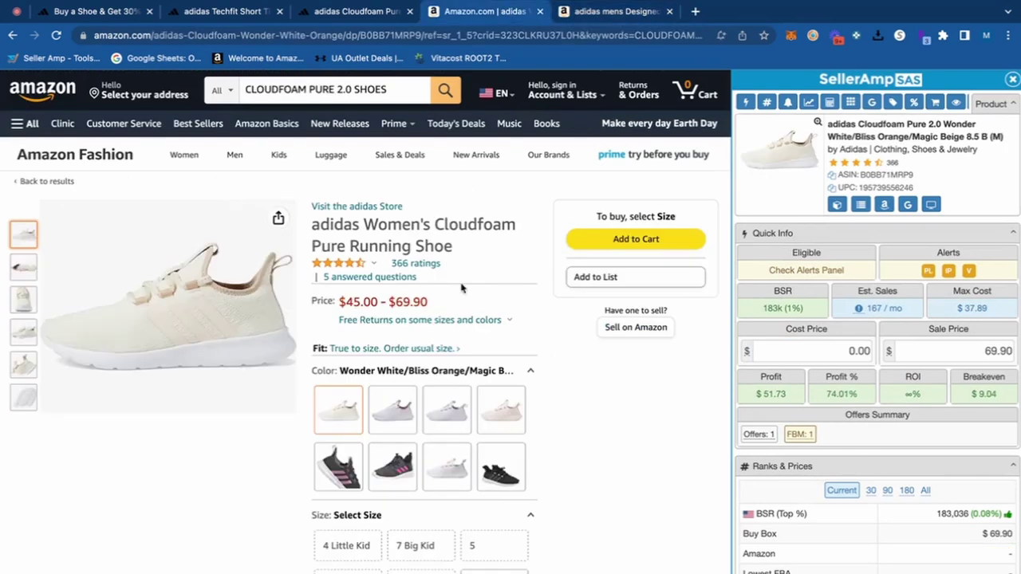
Load the Wonder White shoe's Keepa variations to check against the adidas listing, and close the adidas Cloudfoam tab
{"action": "scroll", "coordinate": [460, 290], "scroll_direction": "down", "scroll_amount": 10}
{"action": "scroll", "coordinate": [462, 289], "scroll_direction": "up", "scroll_amount": 4}
{"action": "left_click", "coordinate": [217, 188]}
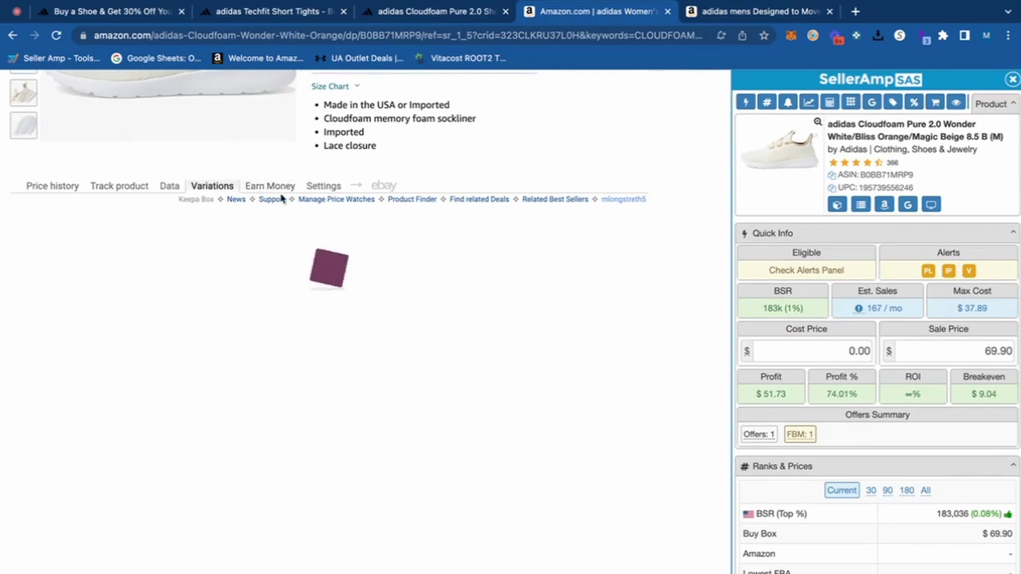
{"action": "left_click", "coordinate": [431, 12]}
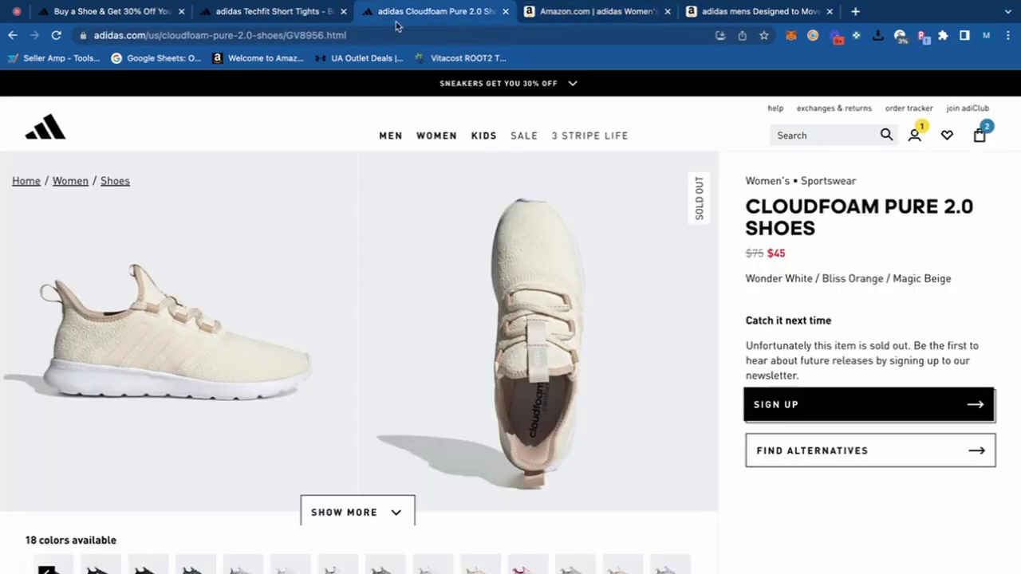
{"action": "left_click", "coordinate": [588, 15]}
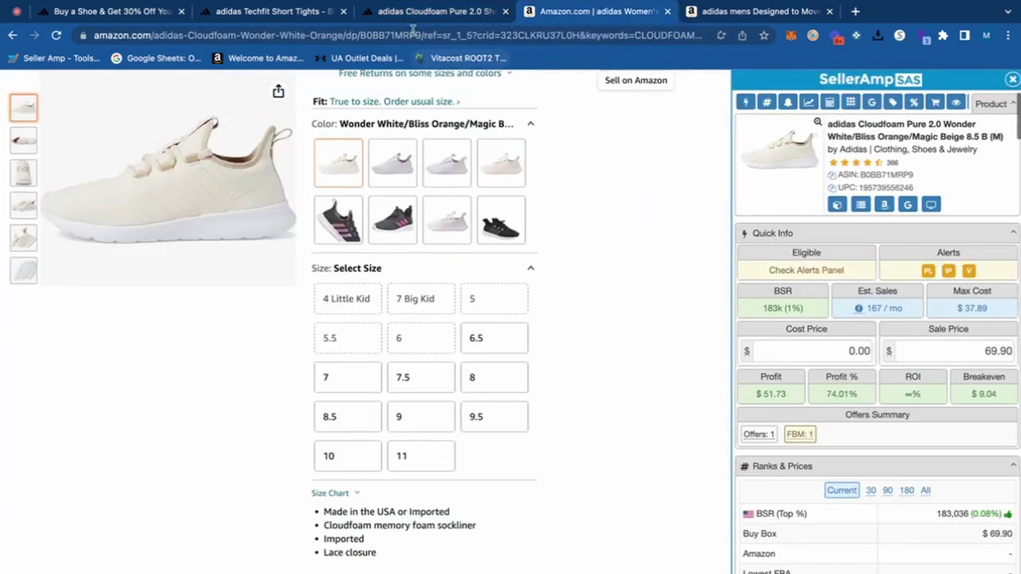
{"action": "left_click", "coordinate": [474, 11]}
{"action": "left_click", "coordinate": [507, 11]}
Copy the Techfit Short Tights title from adidas and search Amazon for "adidas men TECHFIT SHORT TIGHTS" in the Cloudfoam listing's tab
{"action": "left_click", "coordinate": [271, 11]}
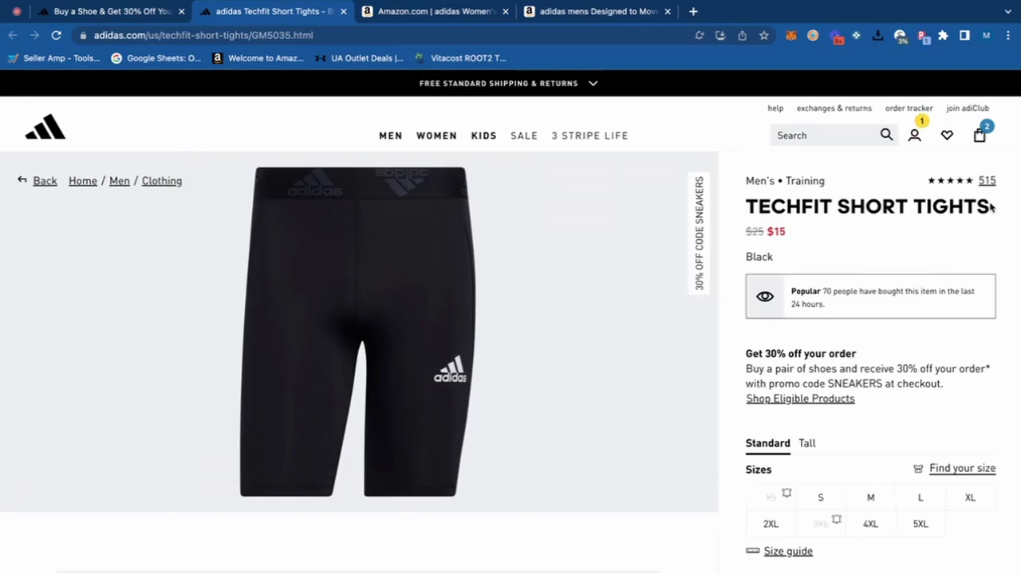
{"action": "left_click_drag", "start_coordinate": [991, 207], "coordinate": [750, 209]}
{"action": "key", "text": "ctrl+c"}
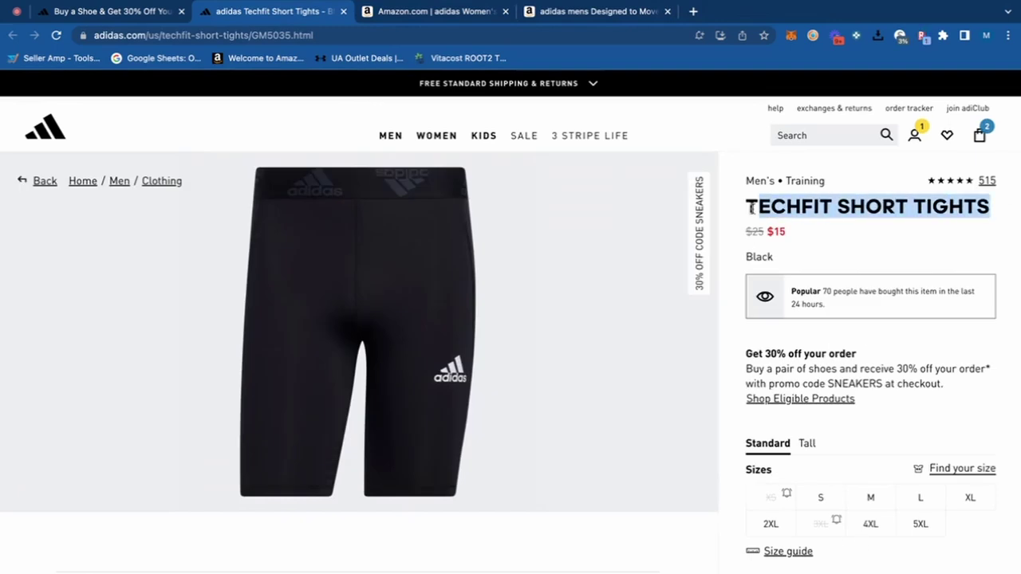
{"action": "left_click", "coordinate": [464, 13]}
{"action": "scroll", "coordinate": [469, 119], "scroll_direction": "down", "scroll_amount": 10}
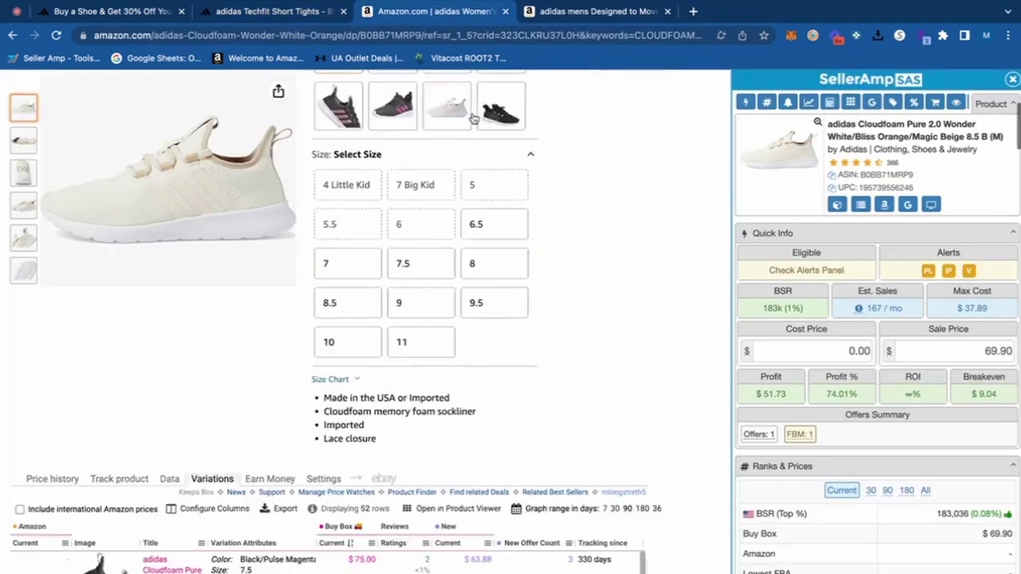
{"action": "scroll", "coordinate": [316, 209], "scroll_direction": "up", "scroll_amount": 10}
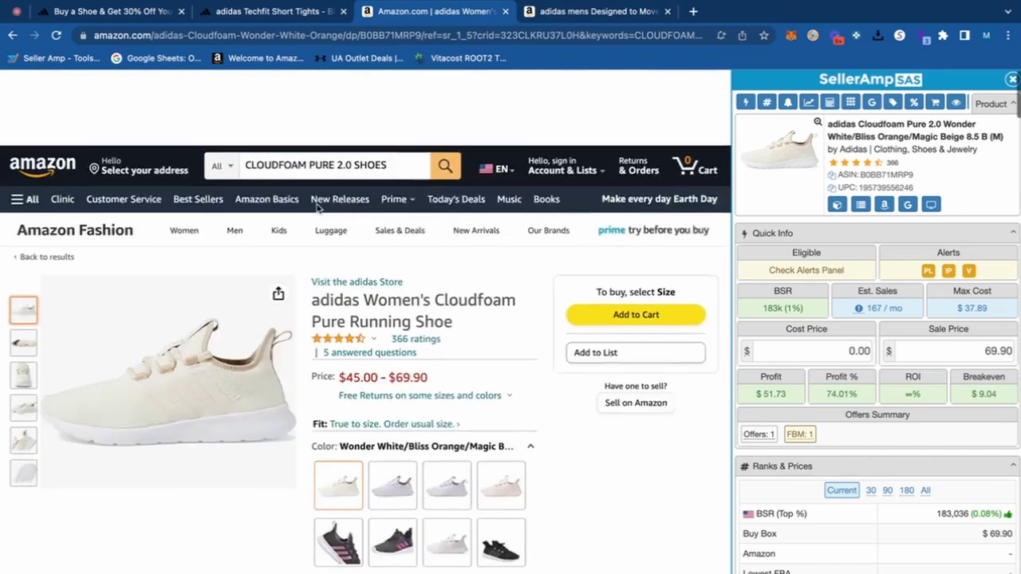
{"action": "left_click", "coordinate": [276, 86]}
{"action": "type", "text": "adidas men"}
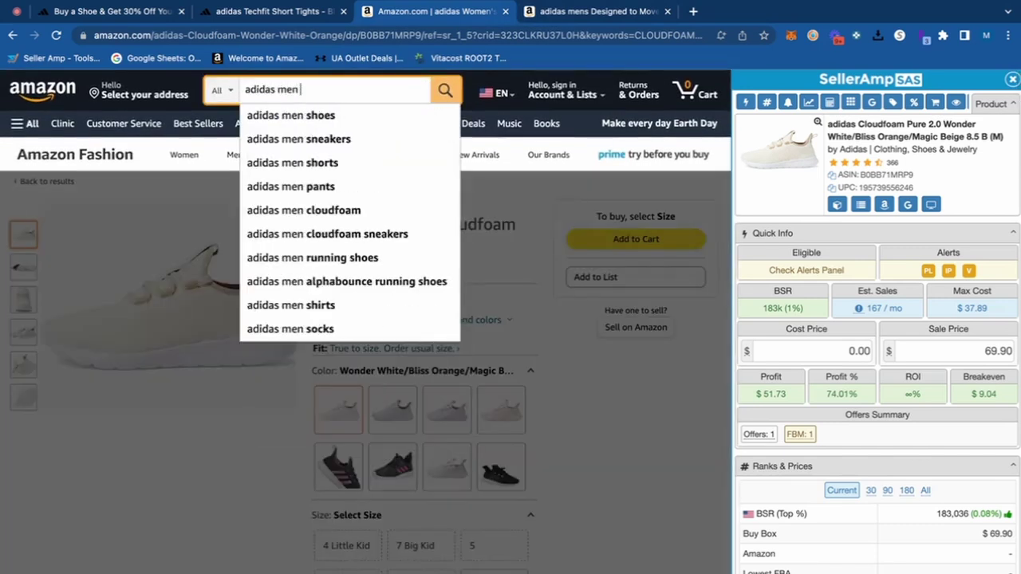
{"action": "key", "text": "ctrl+v"}
{"action": "key", "text": "Return"}
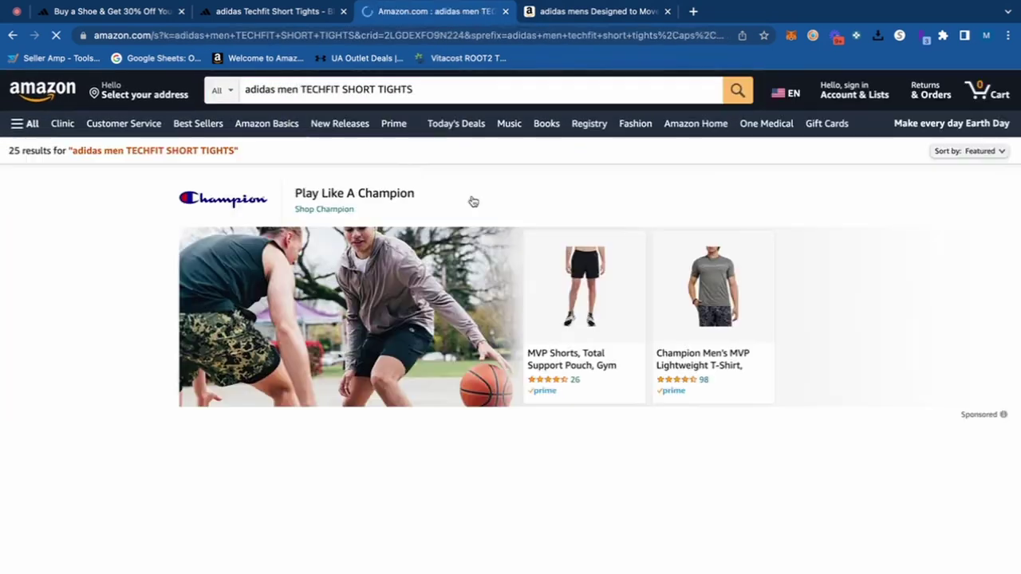
Open the black Men's Techfit Short Tights result in a tab placed before the search results and select size Small
{"action": "scroll", "coordinate": [472, 250], "scroll_direction": "down", "scroll_amount": 4}
{"action": "right_click", "coordinate": [479, 421]}
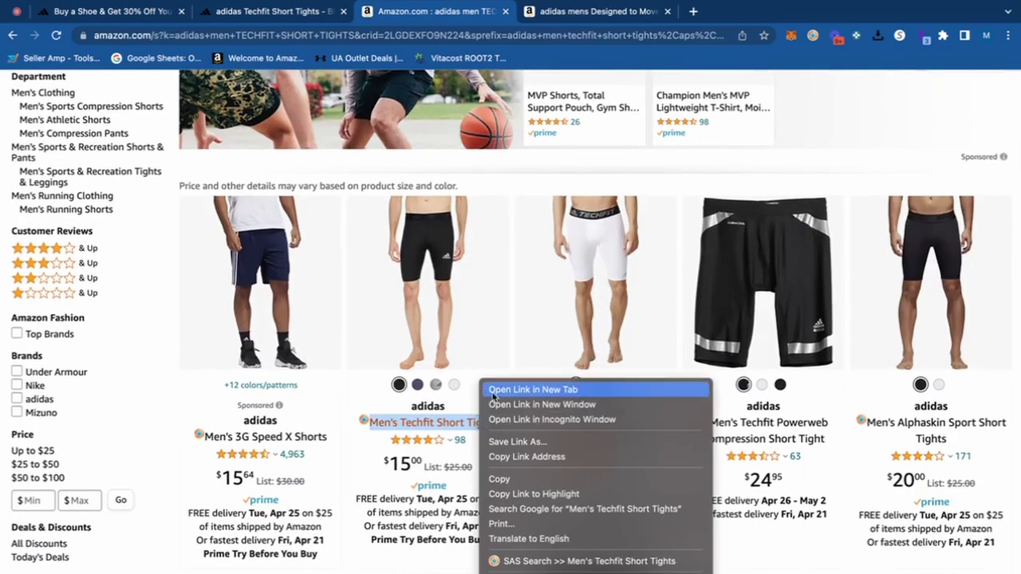
{"action": "left_click", "coordinate": [498, 390]}
{"action": "left_click_drag", "start_coordinate": [550, 16], "coordinate": [435, 14]}
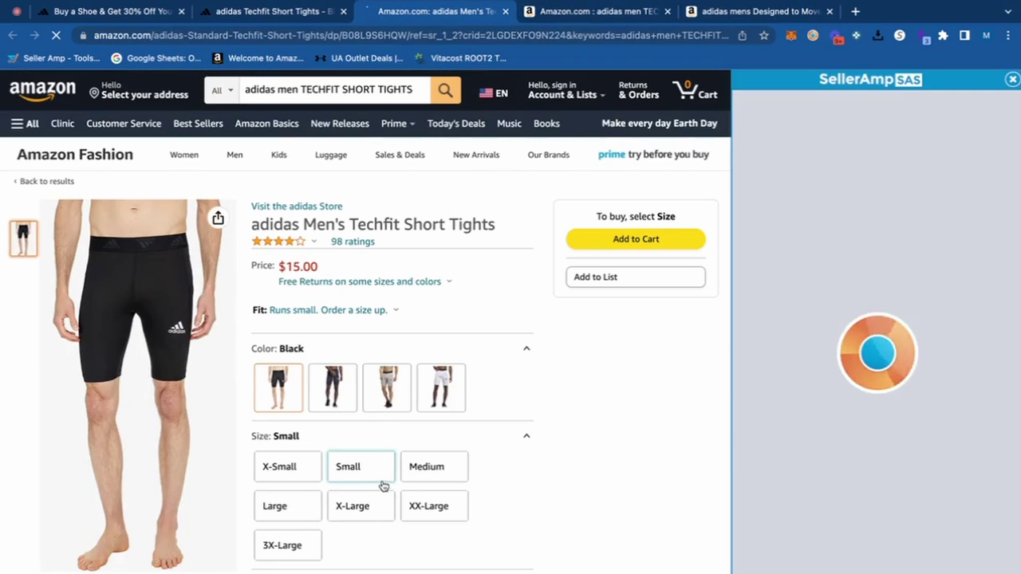
{"action": "left_click", "coordinate": [363, 469]}
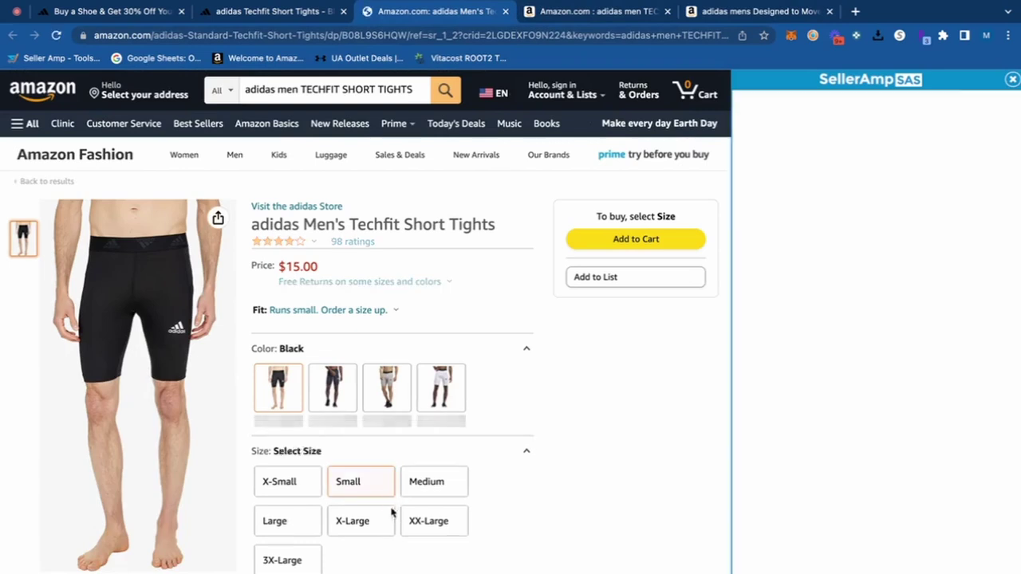
Load the Techfit Short Tights' Keepa variations, filter and sort them by current Amazon price, and open the White, Medium variation
{"action": "scroll", "coordinate": [501, 426], "scroll_direction": "down", "scroll_amount": 8}
{"action": "scroll", "coordinate": [500, 428], "scroll_direction": "down", "scroll_amount": 4}
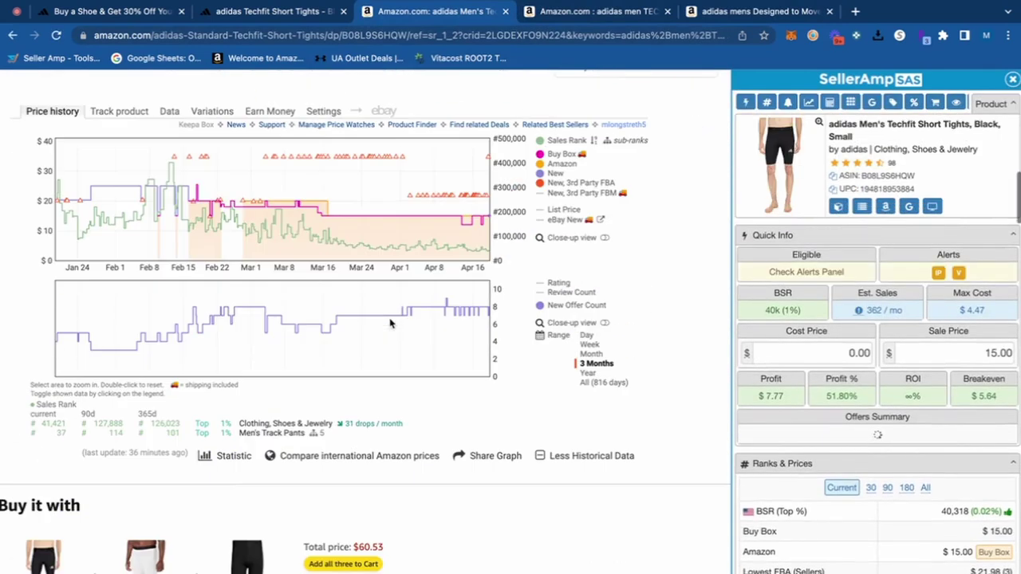
{"action": "left_click", "coordinate": [215, 115]}
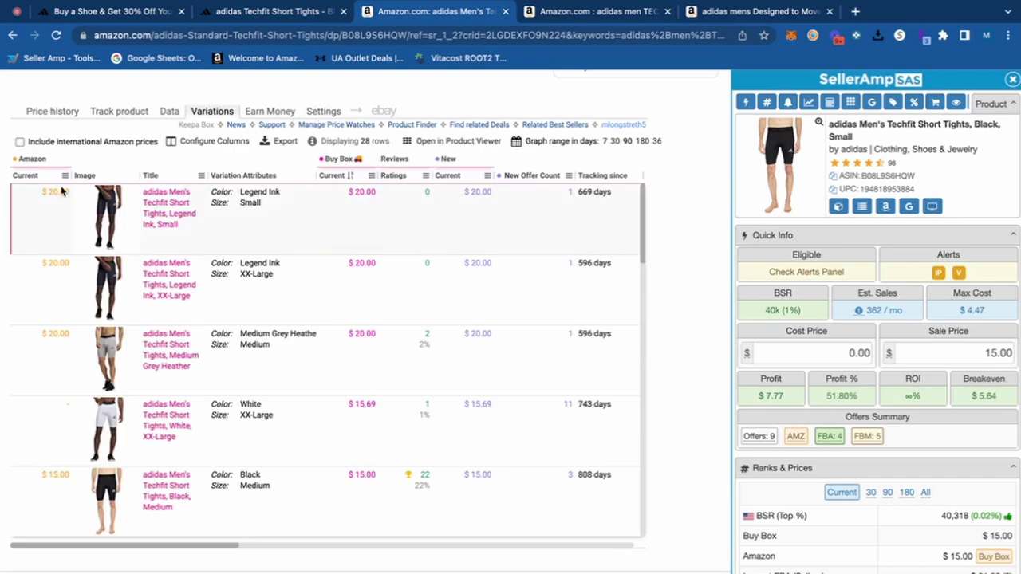
{"action": "left_click", "coordinate": [64, 175]}
{"action": "left_click", "coordinate": [80, 190]}
{"action": "left_click", "coordinate": [40, 177]}
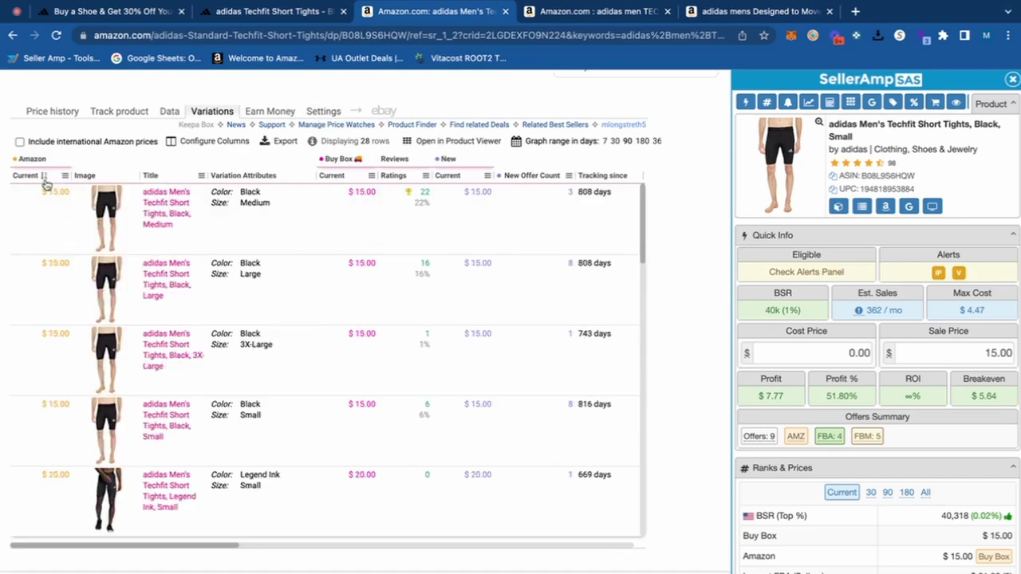
{"action": "left_click", "coordinate": [44, 177]}
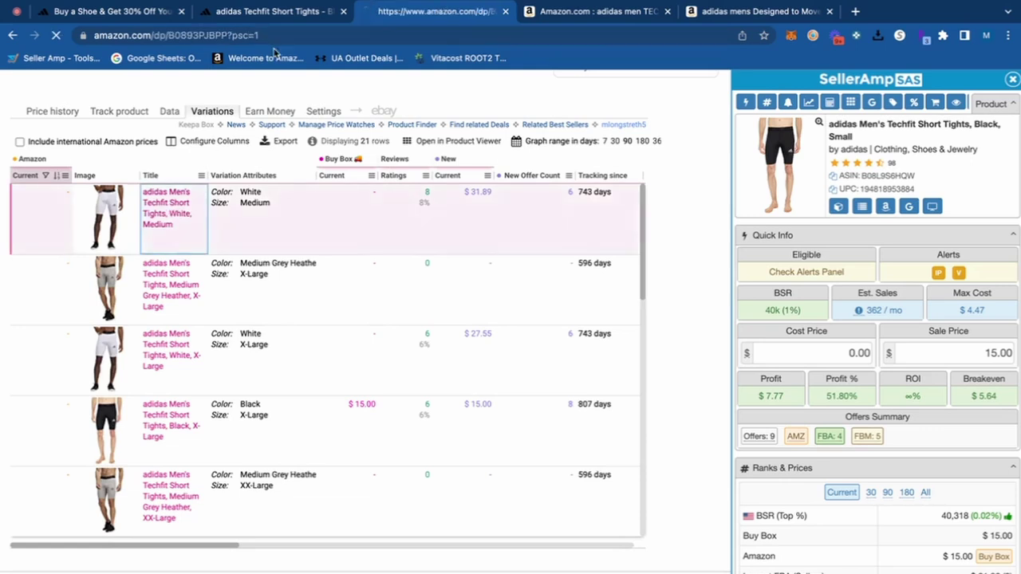
Check the color and sizes on the adidas Techfit page, and select Black in size X-Small on the Amazon listing
{"action": "left_click", "coordinate": [315, 11]}
{"action": "scroll", "coordinate": [591, 394], "scroll_direction": "down", "scroll_amount": 3}
{"action": "scroll", "coordinate": [595, 401], "scroll_direction": "up", "scroll_amount": 3}
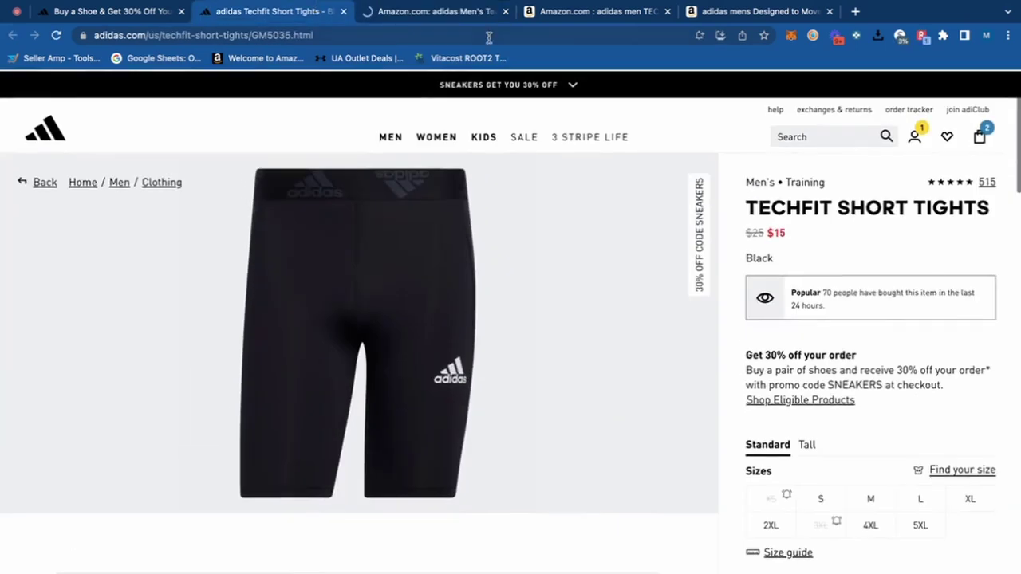
{"action": "left_click", "coordinate": [465, 12]}
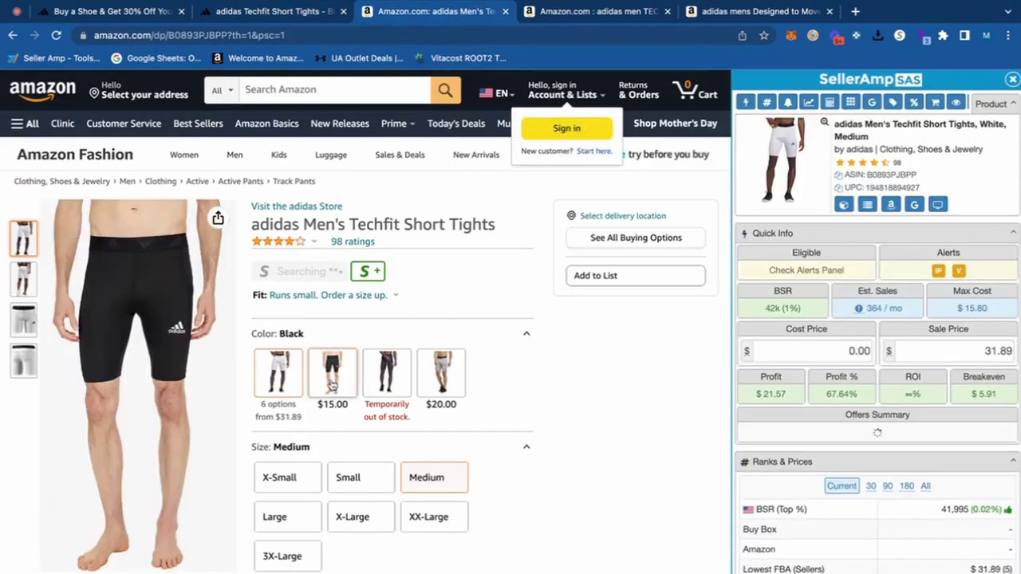
{"action": "scroll", "coordinate": [522, 337], "scroll_direction": "down", "scroll_amount": 2}
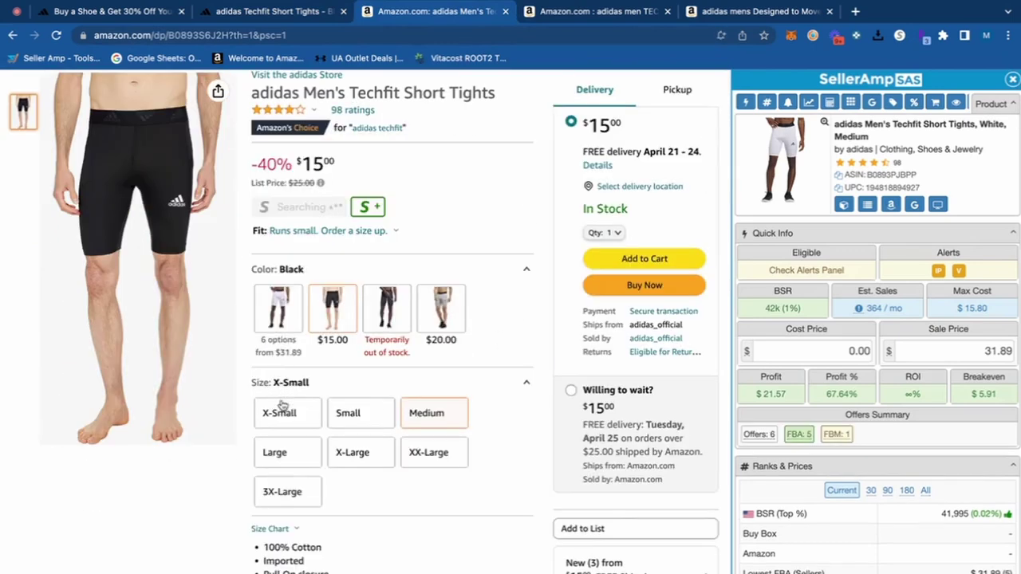
{"action": "left_click", "coordinate": [281, 427]}
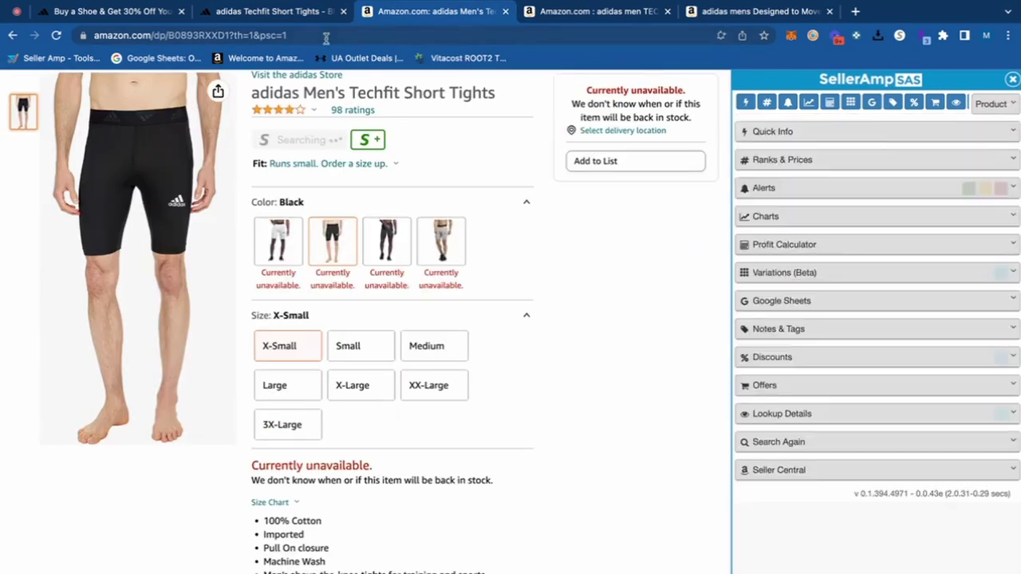
Display the all-time Keepa price history for the black X-Small Techfit Short Tights
{"action": "scroll", "coordinate": [480, 275], "scroll_direction": "down", "scroll_amount": 3}
{"action": "scroll", "coordinate": [480, 274], "scroll_direction": "down", "scroll_amount": 6}
{"action": "scroll", "coordinate": [536, 361], "scroll_direction": "up", "scroll_amount": 1}
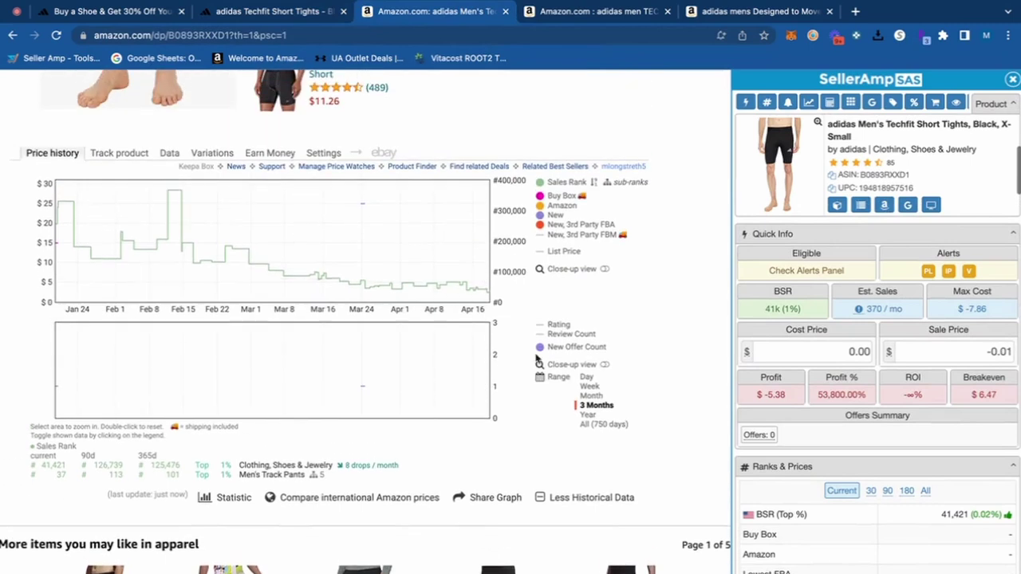
{"action": "left_click", "coordinate": [594, 425]}
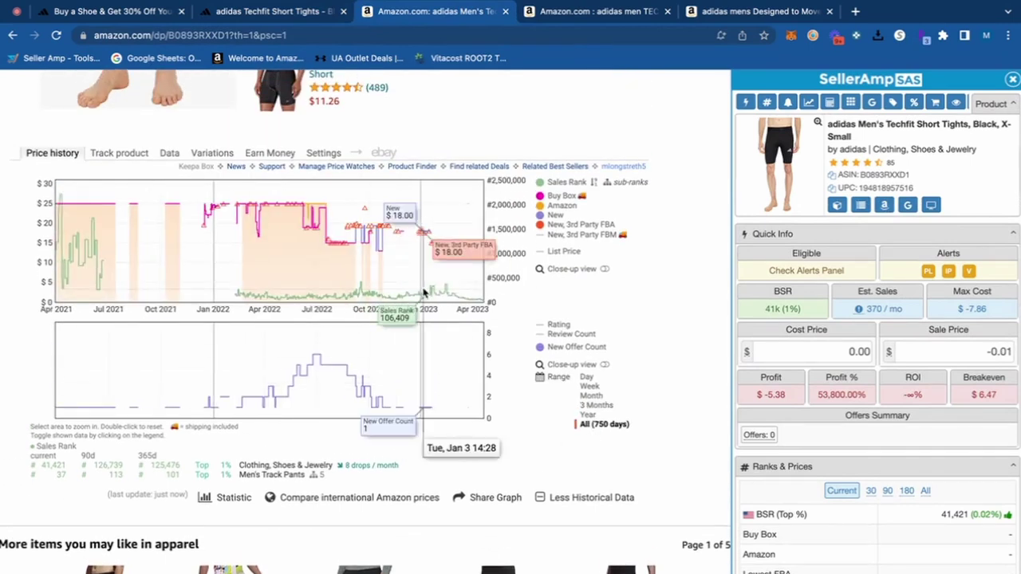
Compare the sizes offered on the adidas Techfit page with the colors and sizes on the Amazon listing
{"action": "left_click", "coordinate": [299, 12]}
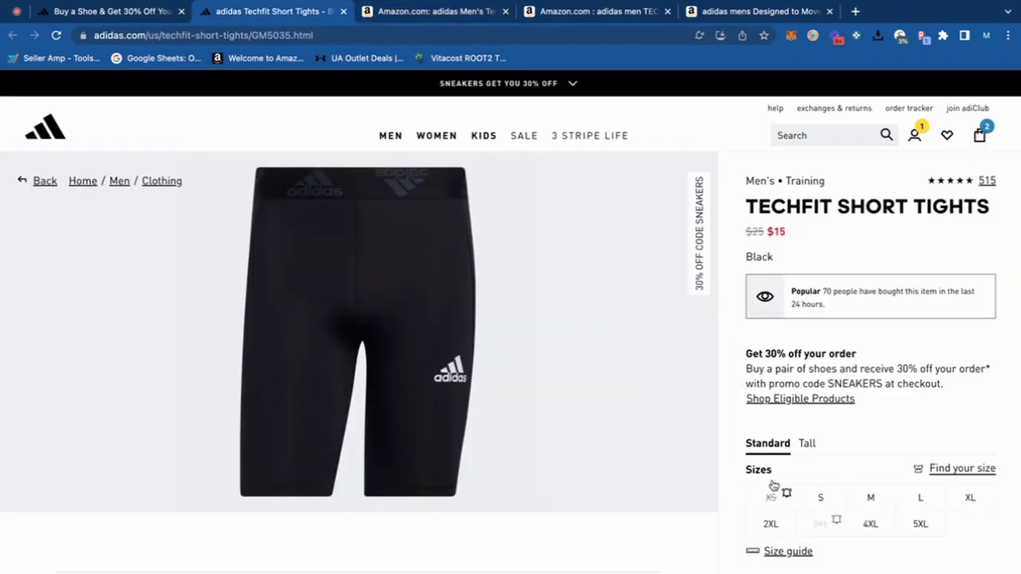
{"action": "left_click", "coordinate": [477, 12]}
{"action": "scroll", "coordinate": [359, 319], "scroll_direction": "up", "scroll_amount": 6}
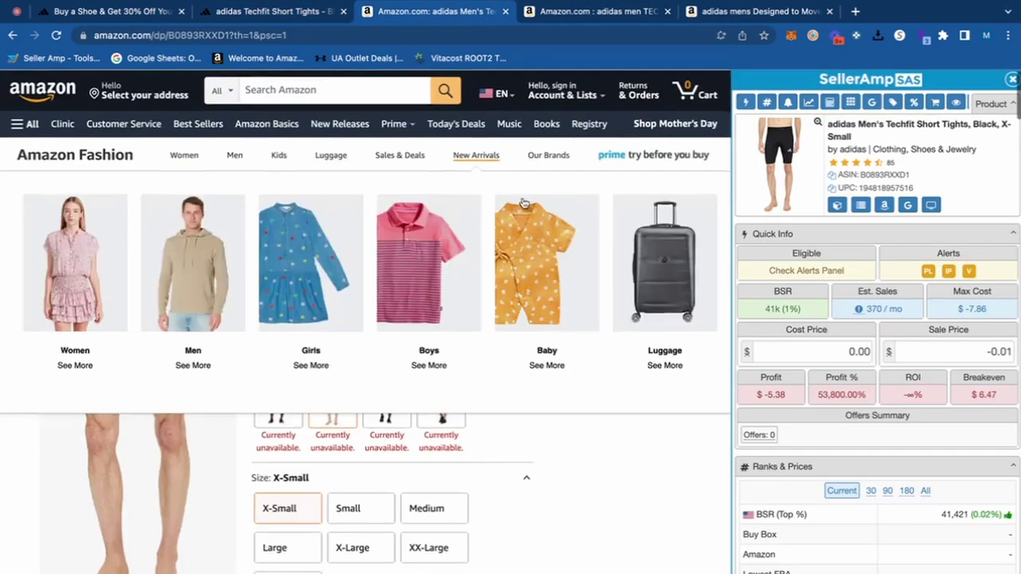
{"action": "left_click", "coordinate": [311, 12]}
{"action": "left_click", "coordinate": [417, 12]}
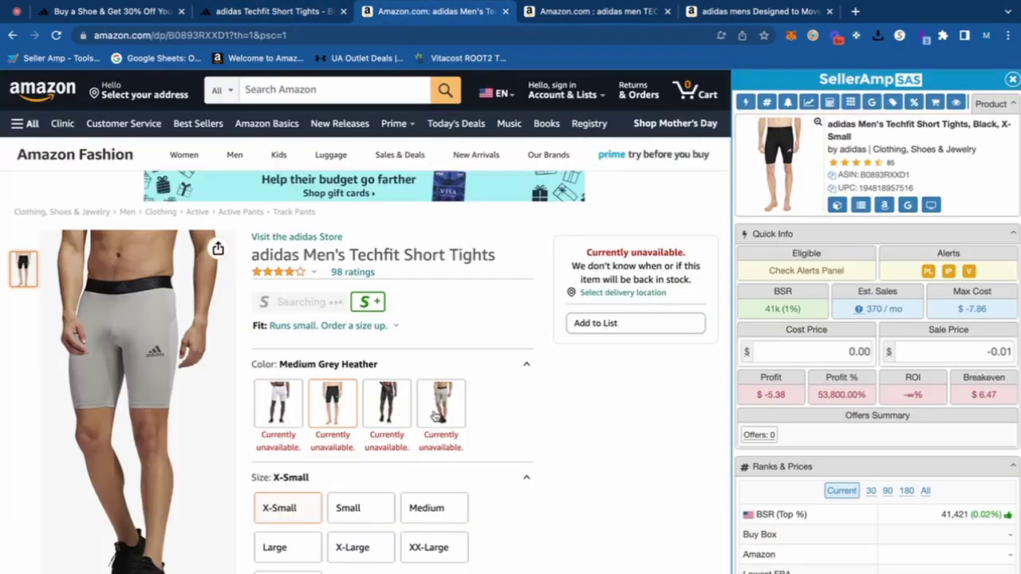
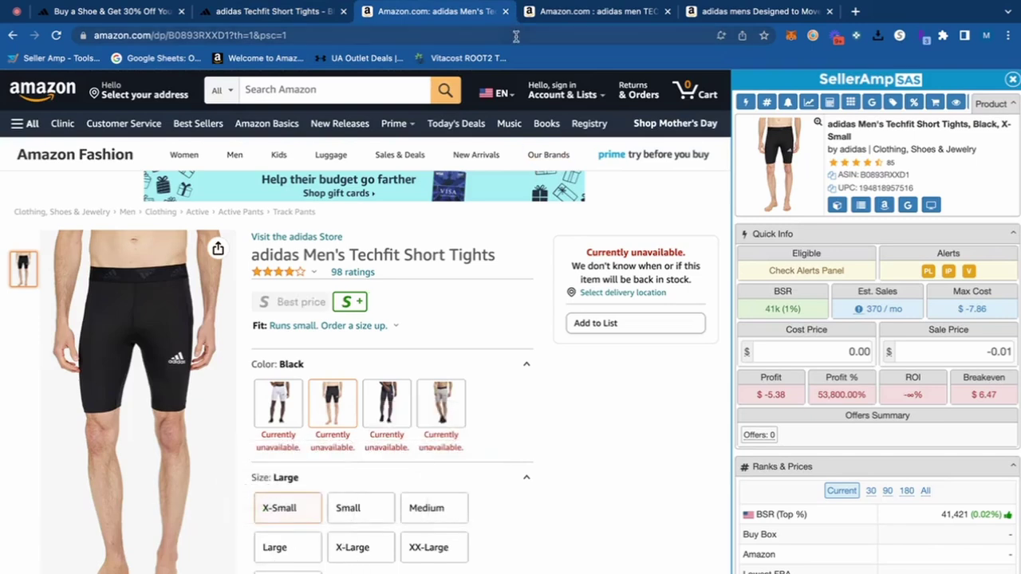
Close the Amazon and adidas Techfit Short Tights product tabs
{"action": "left_click", "coordinate": [505, 11]}
{"action": "left_click", "coordinate": [295, 20]}
{"action": "left_click", "coordinate": [343, 11]}
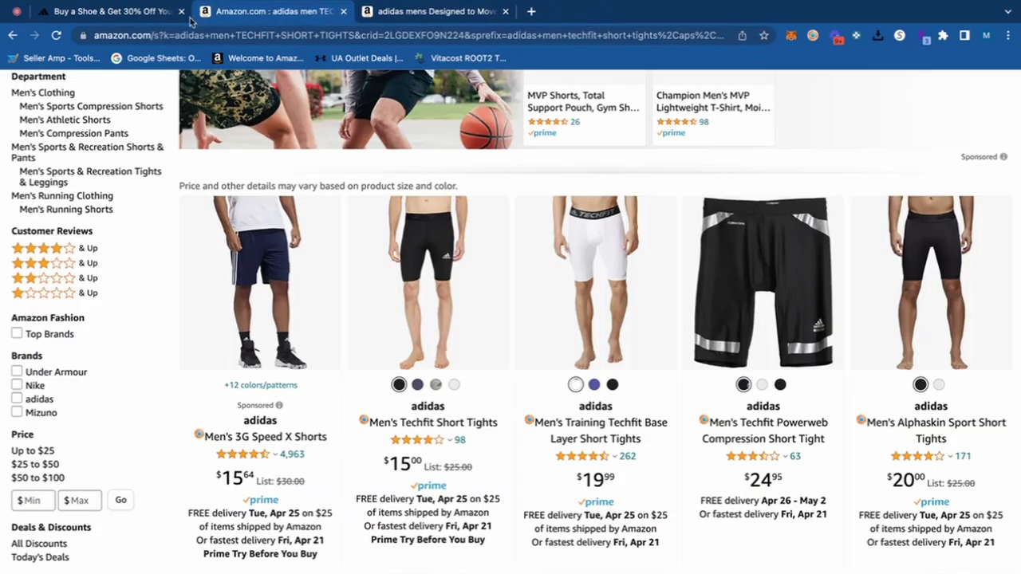
Return to the adidas shop results and open the Adilette Comfort Slides in a new tab
{"action": "left_click", "coordinate": [112, 11]}
{"action": "scroll", "coordinate": [515, 305], "scroll_direction": "down", "scroll_amount": 3}
{"action": "scroll", "coordinate": [515, 306], "scroll_direction": "down", "scroll_amount": 5}
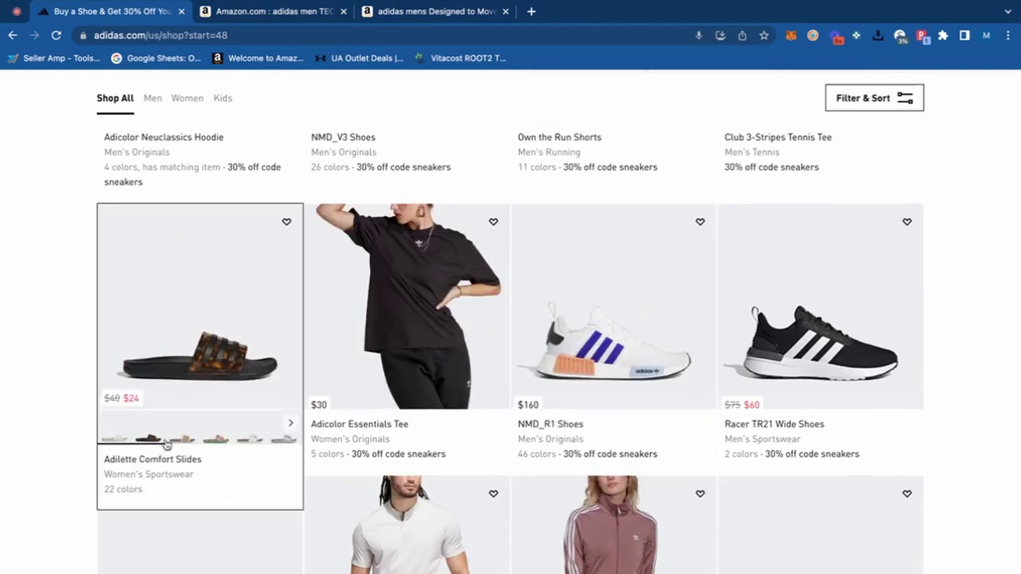
{"action": "right_click", "coordinate": [219, 354]}
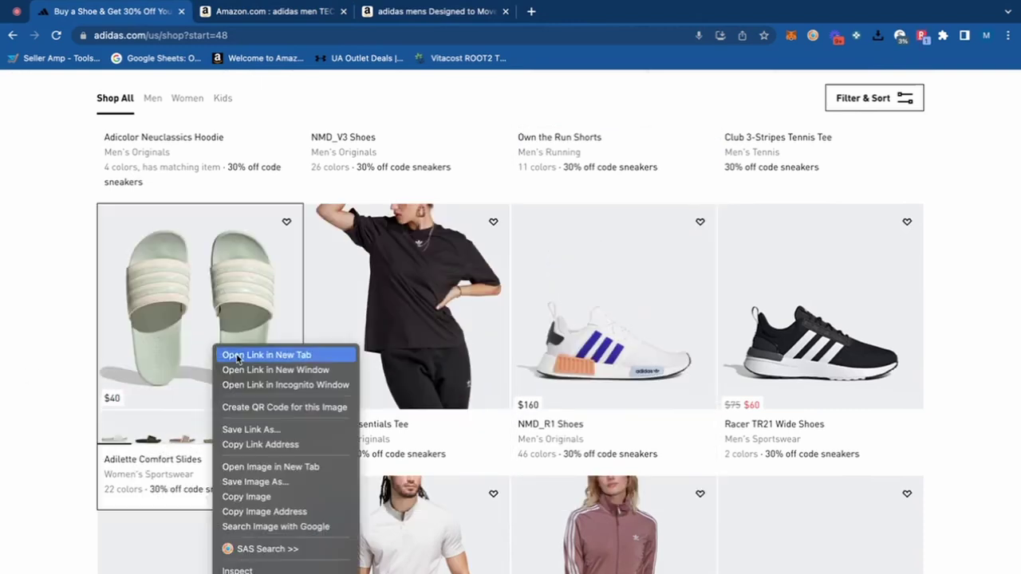
{"action": "left_click", "coordinate": [241, 361]}
Open the Adilette Shower Slides from the adidas shop results in a new tab and choose the Royal Blue / Cloud White color
{"action": "scroll", "coordinate": [683, 341], "scroll_direction": "down", "scroll_amount": 4}
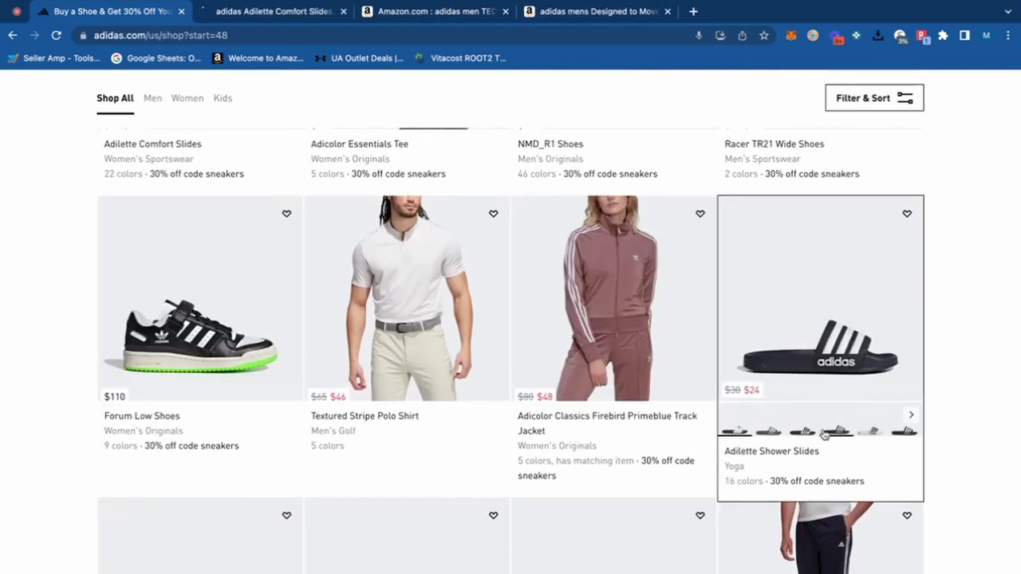
{"action": "right_click", "coordinate": [824, 435]}
{"action": "left_click", "coordinate": [845, 360]}
{"action": "left_click", "coordinate": [413, 21]}
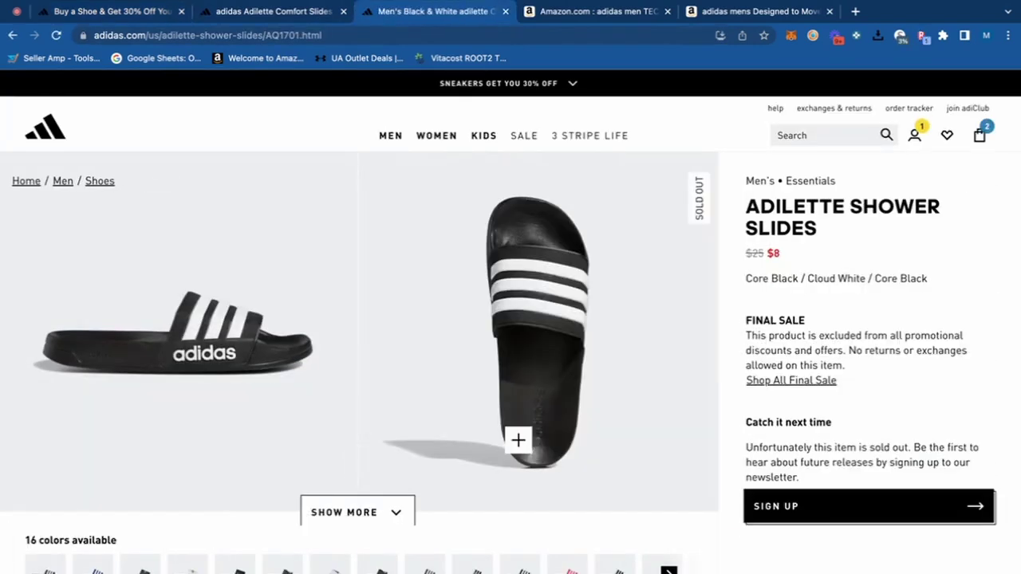
{"action": "left_click", "coordinate": [98, 570]}
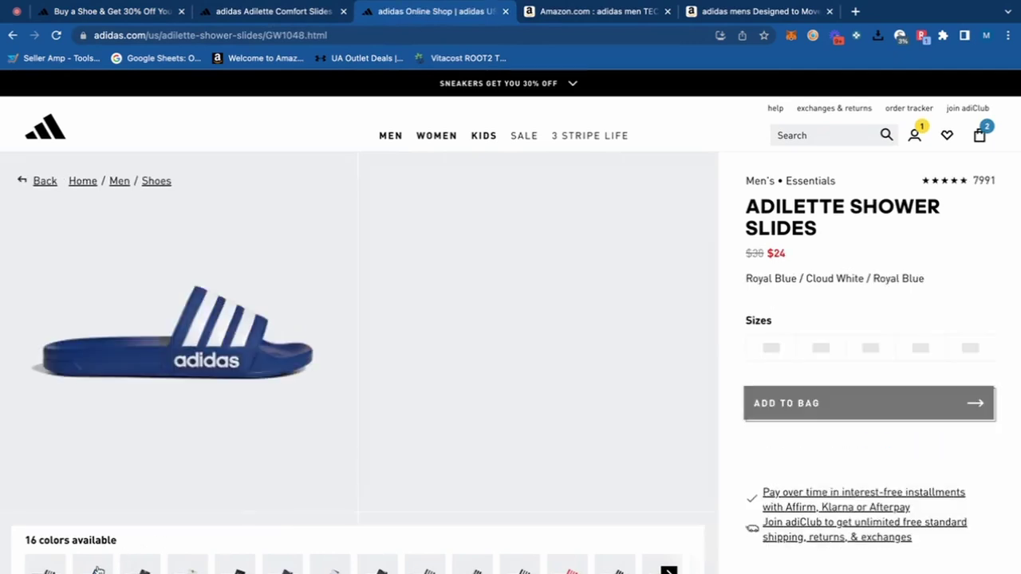
Copy the Adilette Shower Slides title from adidas and search Amazon for "ADILETTE SHOWER SLIDES royal blue"
{"action": "left_click_drag", "start_coordinate": [821, 246], "coordinate": [724, 212]}
{"action": "key", "text": "super+c"}
{"action": "left_click", "coordinate": [602, 12]}
{"action": "scroll", "coordinate": [406, 101], "scroll_direction": "up", "scroll_amount": 4}
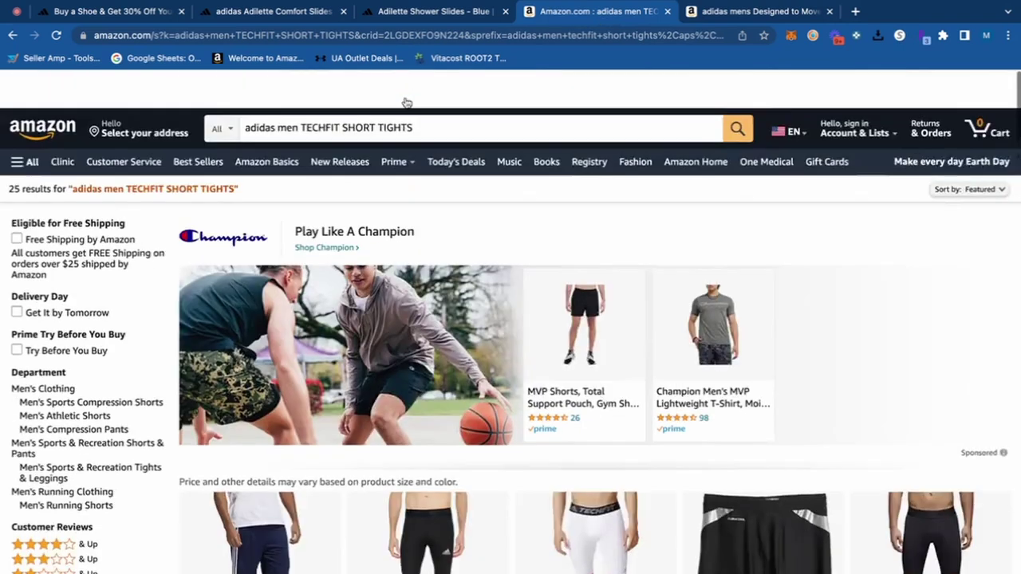
{"action": "left_click", "coordinate": [424, 91]}
{"action": "left_click_drag", "start_coordinate": [423, 91], "coordinate": [240, 90]}
{"action": "key", "text": "super+v"}
{"action": "type", "text": "royal"}
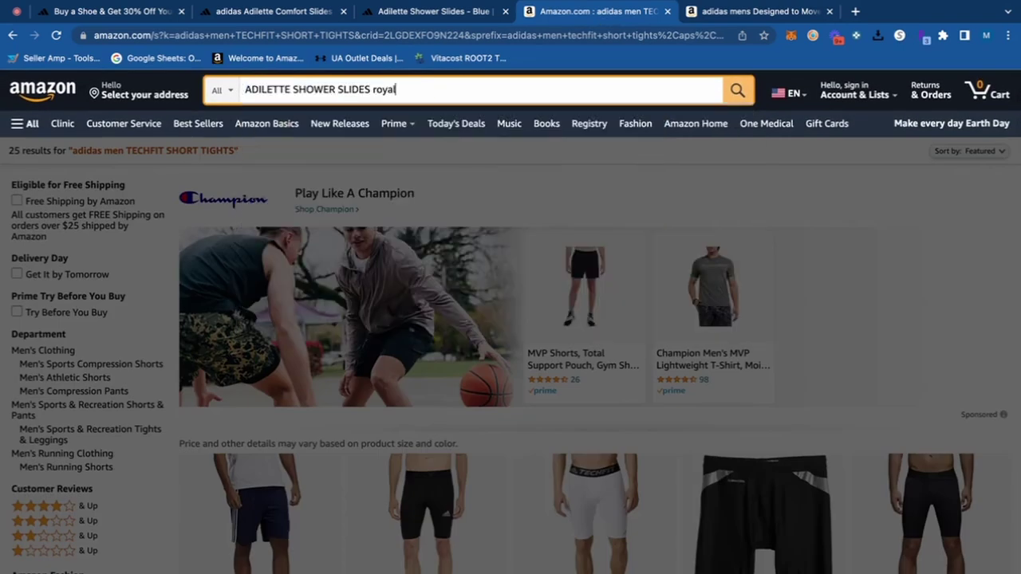
{"action": "type", "text": " blue"}
{"action": "key", "text": "Return"}
Run a SellerAmp search on the Textured Stripe Polo Shirt from the adidas shop results, and close the SellerAmp results
{"action": "left_click", "coordinate": [376, 12]}
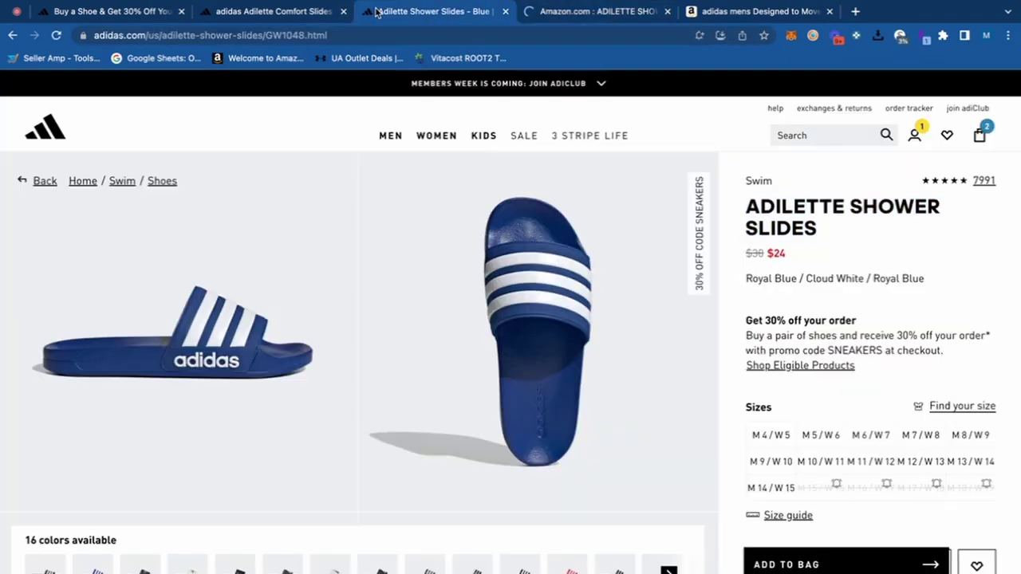
{"action": "right_click", "coordinate": [252, 354]}
{"action": "left_click", "coordinate": [275, 322]}
{"action": "left_click", "coordinate": [149, 16]}
{"action": "right_click", "coordinate": [423, 293]}
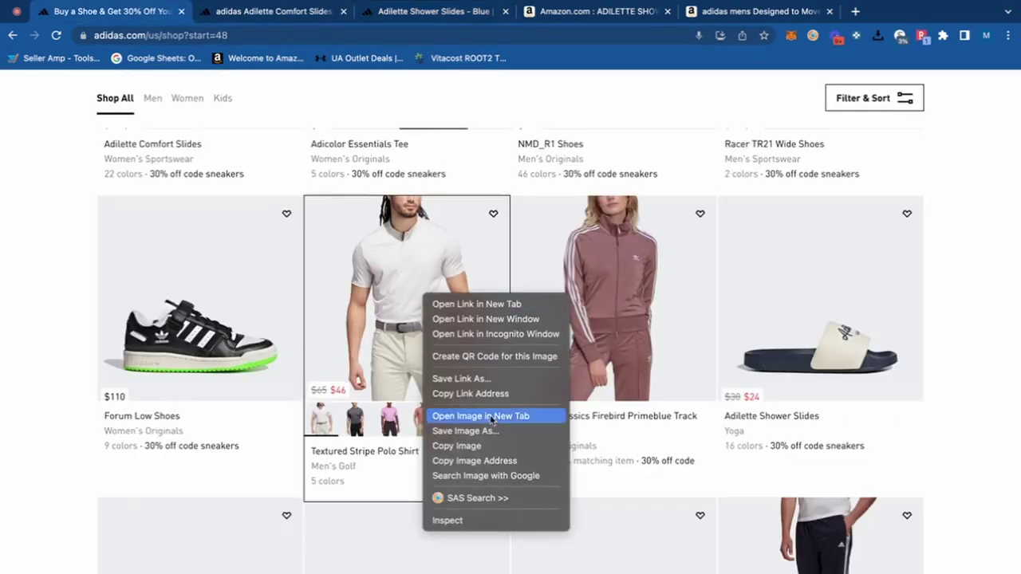
{"action": "left_click", "coordinate": [479, 499]}
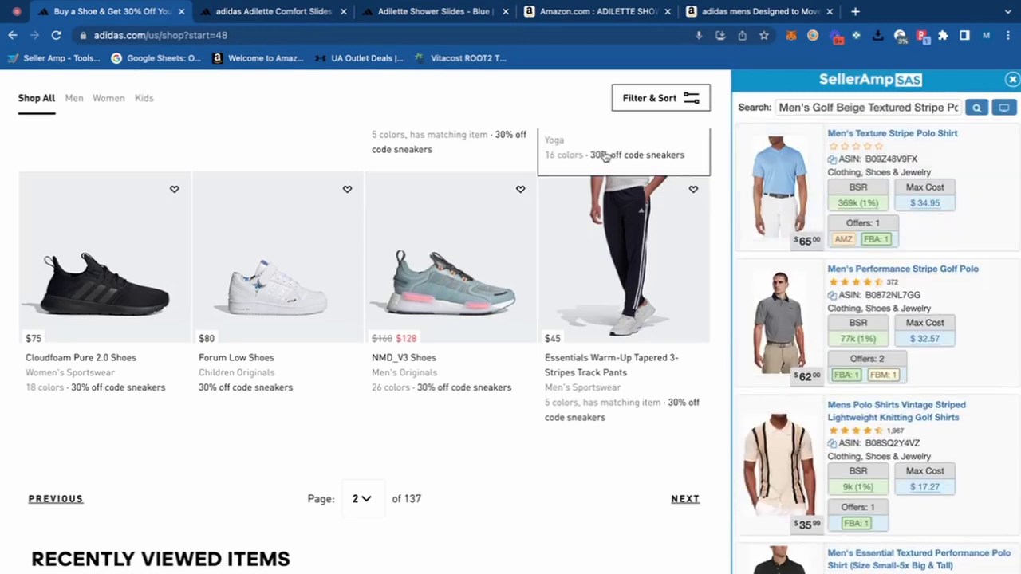
{"action": "left_click", "coordinate": [1011, 80]}
Open Unisex-Adult Shower Slide Sandal and Men's Adilette Shower Slide in new tabs, and Unisex-Adult Adilette Shower Slide Sandal in the Amazon search tab
{"action": "left_click", "coordinate": [594, 11]}
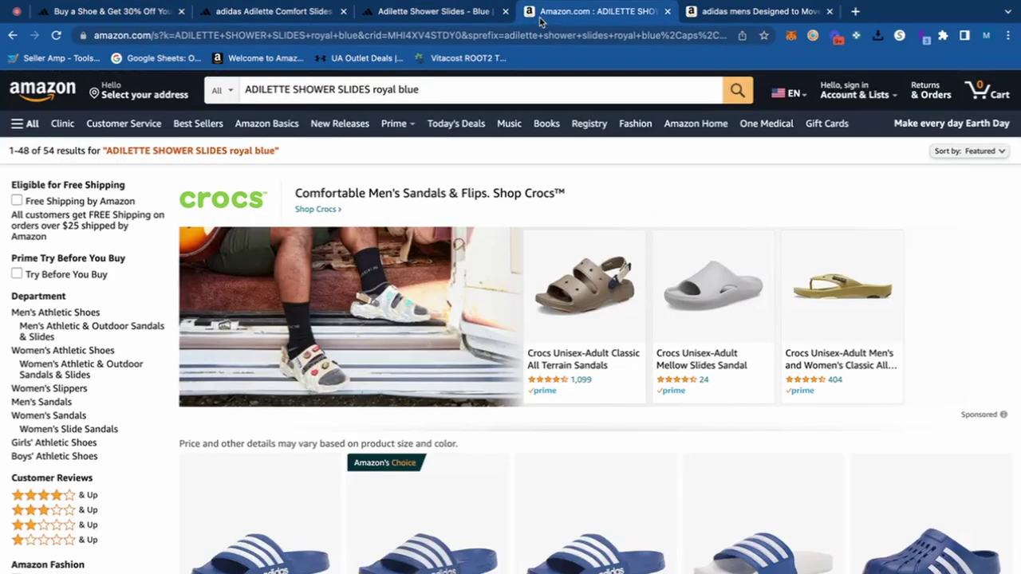
{"action": "scroll", "coordinate": [477, 212], "scroll_direction": "down", "scroll_amount": 5}
{"action": "right_click", "coordinate": [297, 343]}
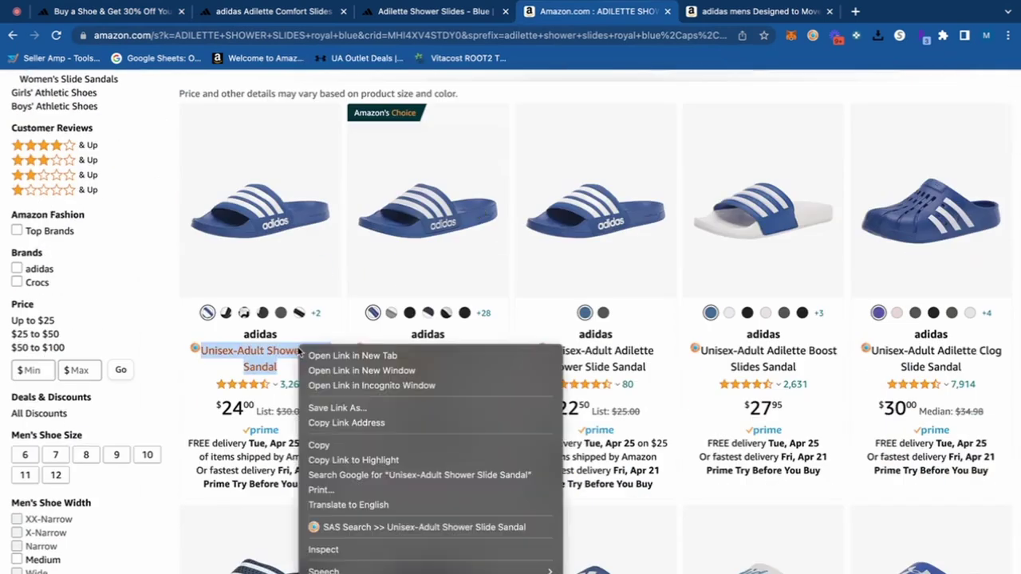
{"action": "left_click", "coordinate": [327, 354]}
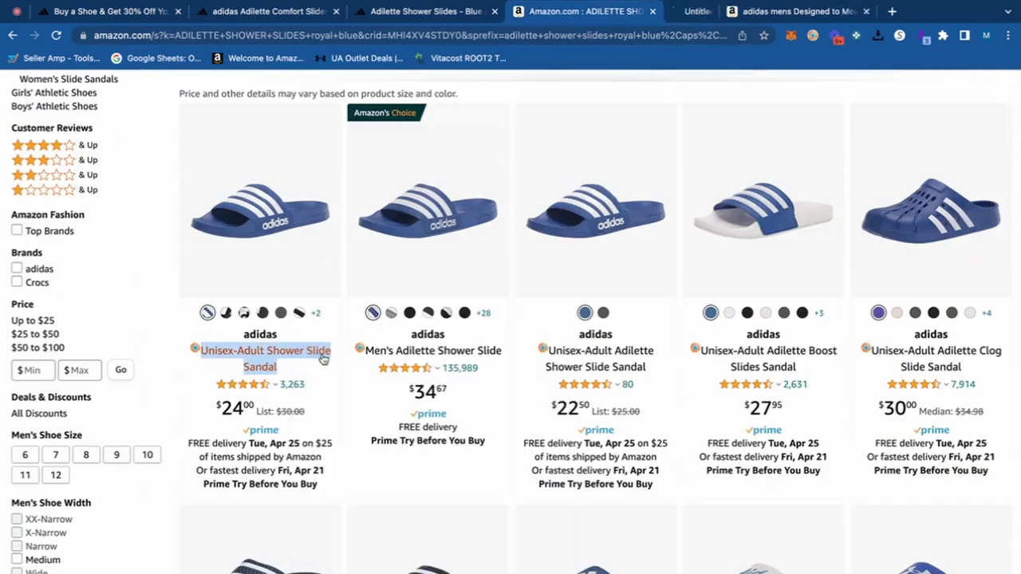
{"action": "right_click", "coordinate": [415, 351]}
{"action": "left_click", "coordinate": [478, 360]}
{"action": "left_click", "coordinate": [561, 351]}
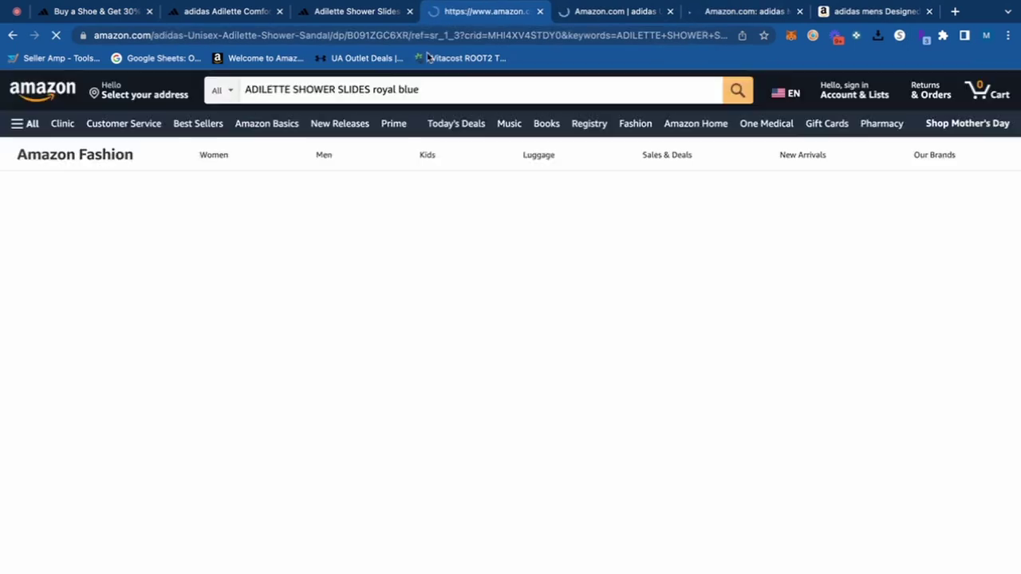
Compare the Unisex-Adult Adilette Shower Slide Sandal in size 12 Women/11 Men with the adidas page, and close that Amazon tab
{"action": "left_click", "coordinate": [363, 11]}
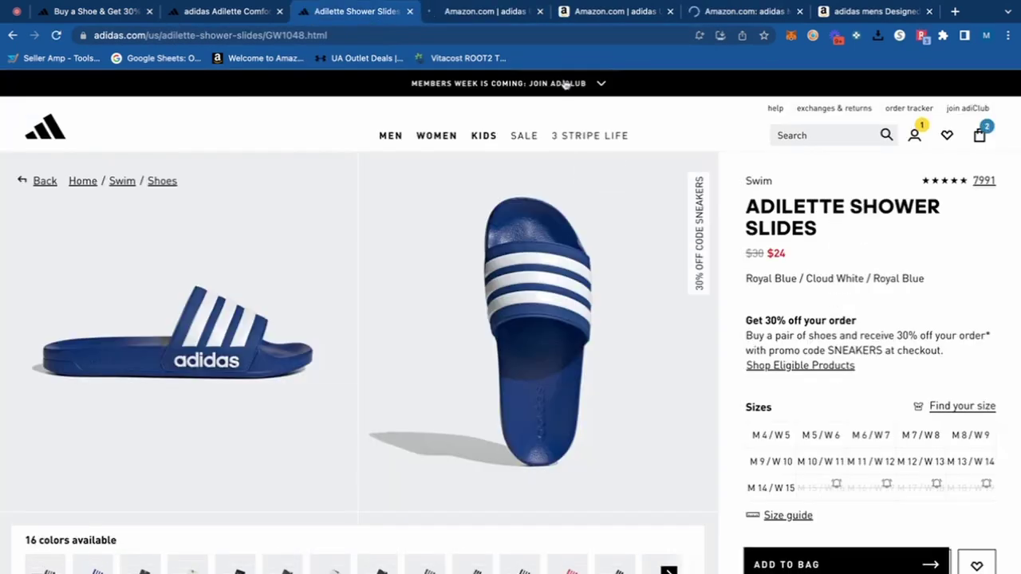
{"action": "left_click", "coordinate": [488, 11]}
{"action": "scroll", "coordinate": [518, 319], "scroll_direction": "down", "scroll_amount": 1}
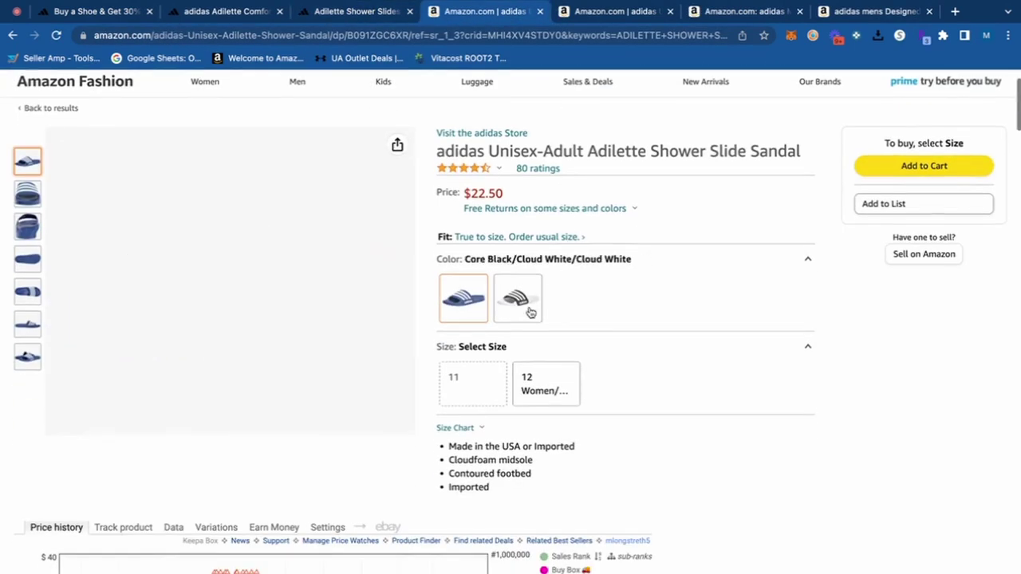
{"action": "left_click", "coordinate": [535, 396]}
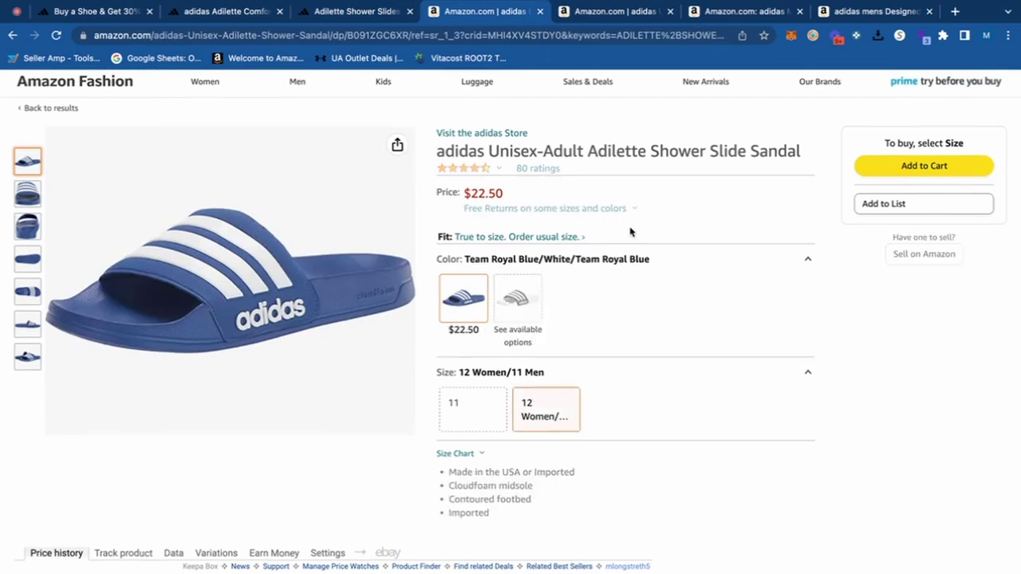
{"action": "left_click", "coordinate": [540, 11]}
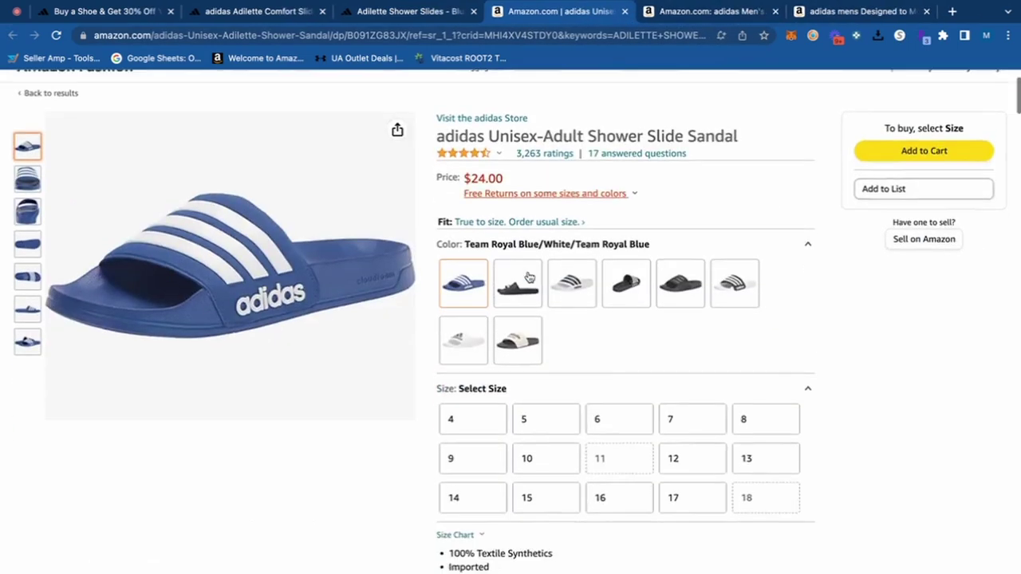
Select size 11 of the Team Royal Blue Shower Slide Sandal and compare its Keepa price history with the adidas page
{"action": "scroll", "coordinate": [567, 446], "scroll_direction": "down", "scroll_amount": 1}
{"action": "left_click", "coordinate": [558, 463]}
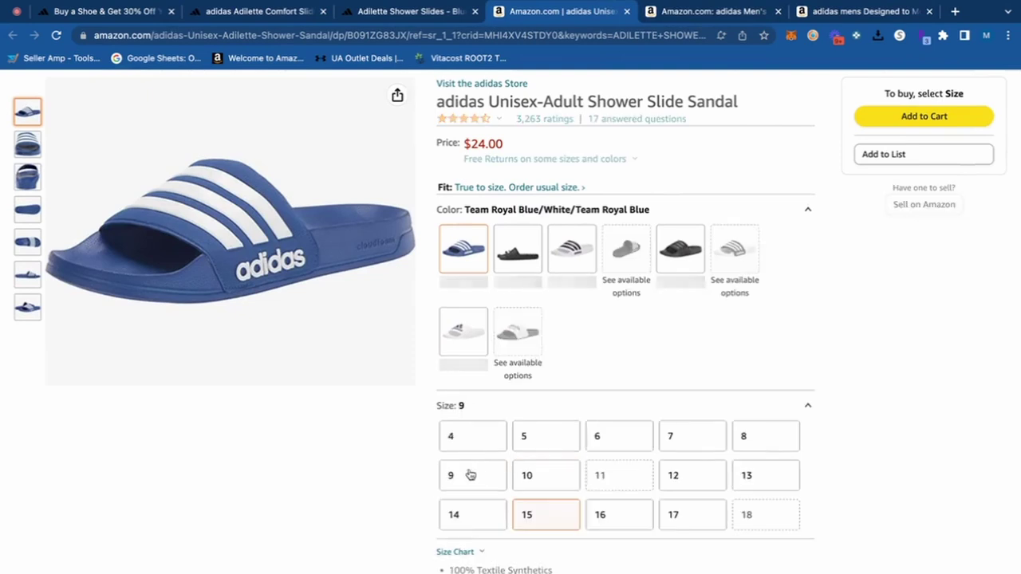
{"action": "scroll", "coordinate": [595, 353], "scroll_direction": "down", "scroll_amount": 10}
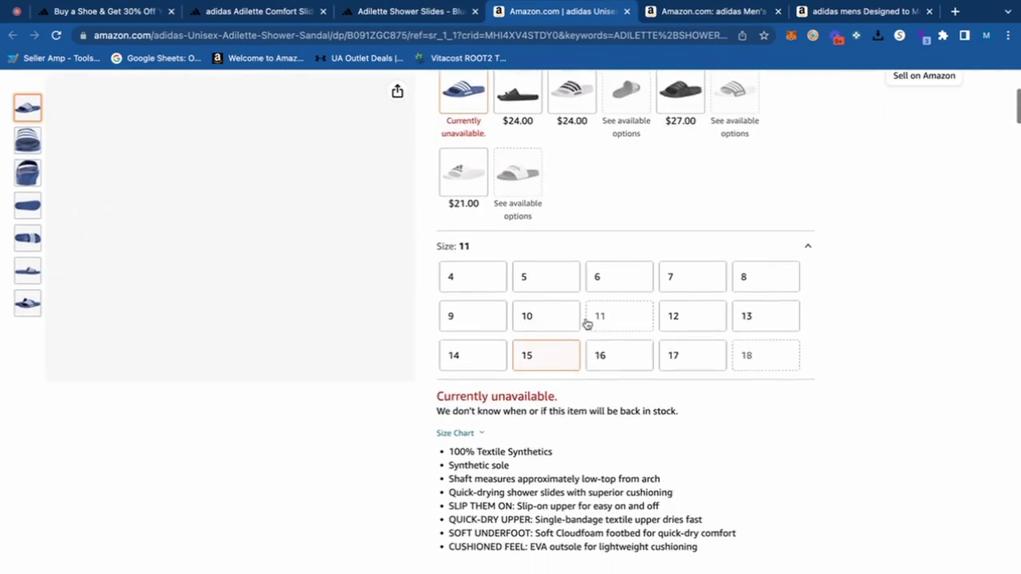
{"action": "scroll", "coordinate": [410, 383], "scroll_direction": "up", "scroll_amount": 1}
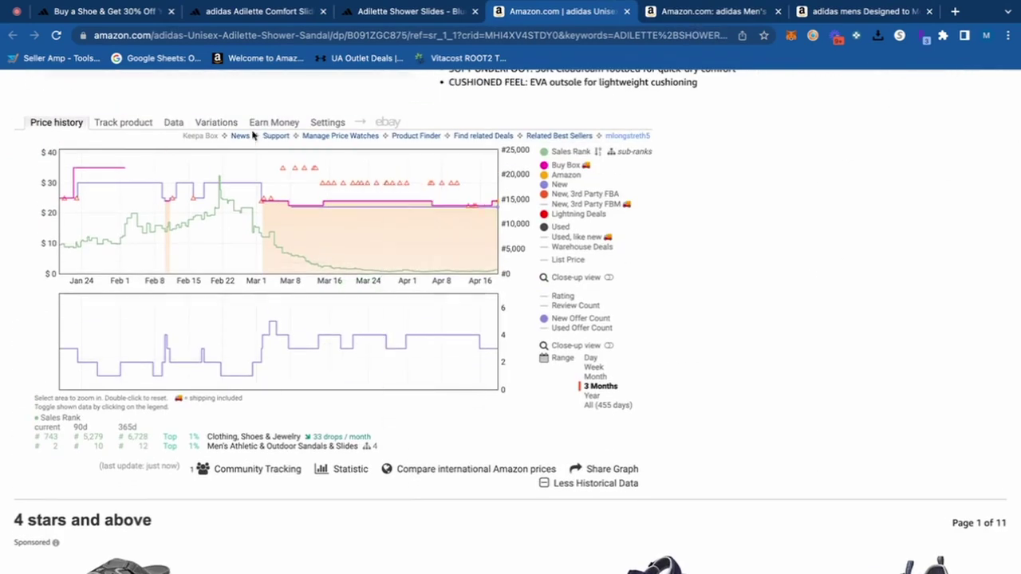
{"action": "left_click", "coordinate": [439, 15]}
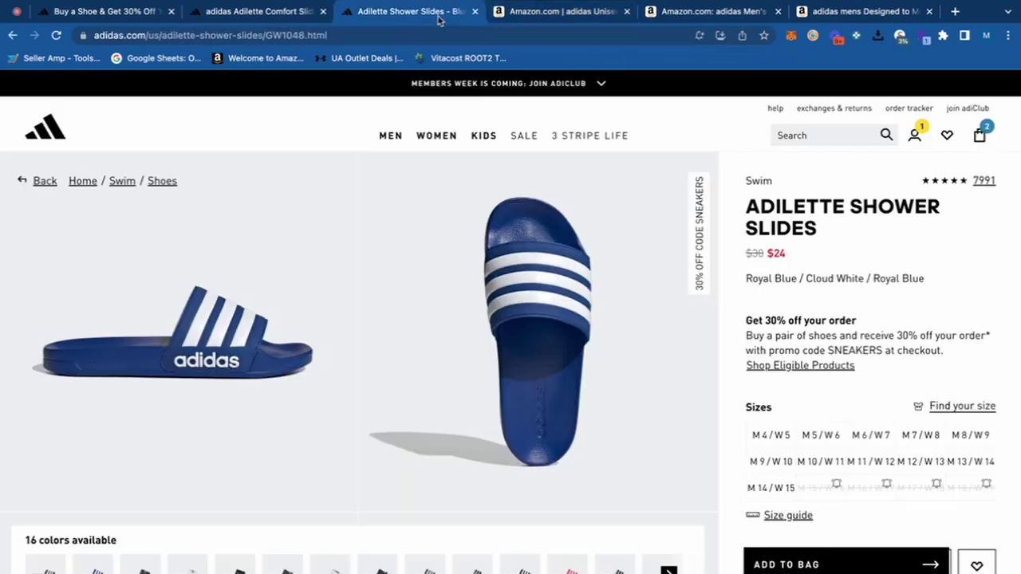
{"action": "left_click", "coordinate": [574, 20]}
Filter the Keepa variations to those without a current Amazon price, sort them by current Buy Box price from highest, and review the list
{"action": "left_click", "coordinate": [69, 187]}
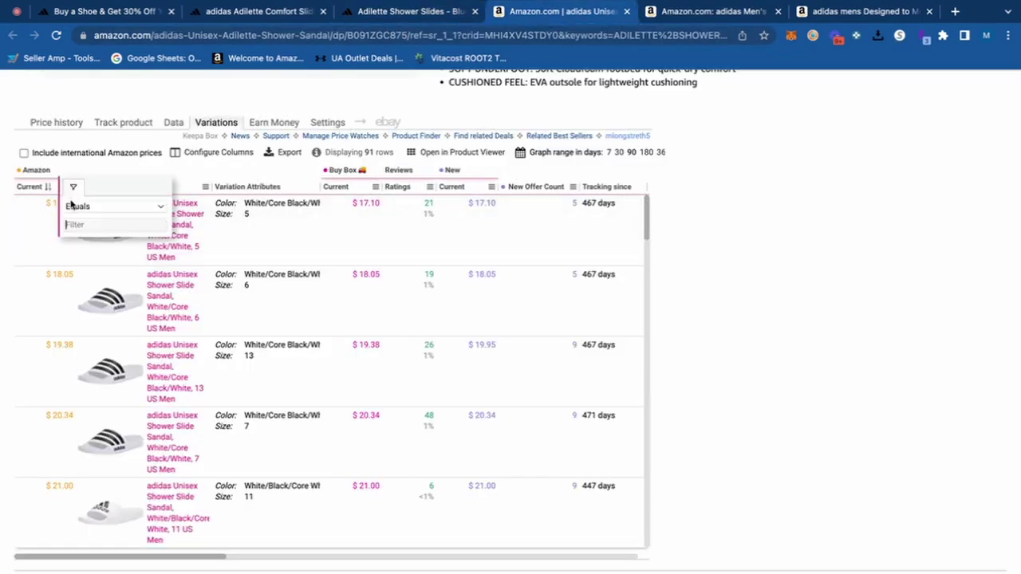
{"action": "left_click", "coordinate": [112, 205]}
{"action": "left_click", "coordinate": [80, 208]}
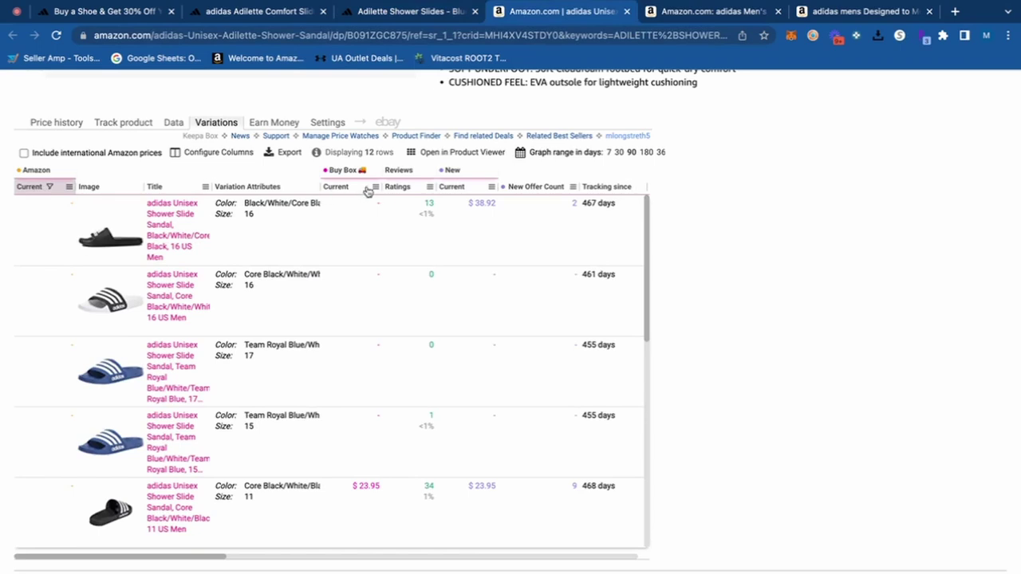
{"action": "left_click", "coordinate": [337, 187]}
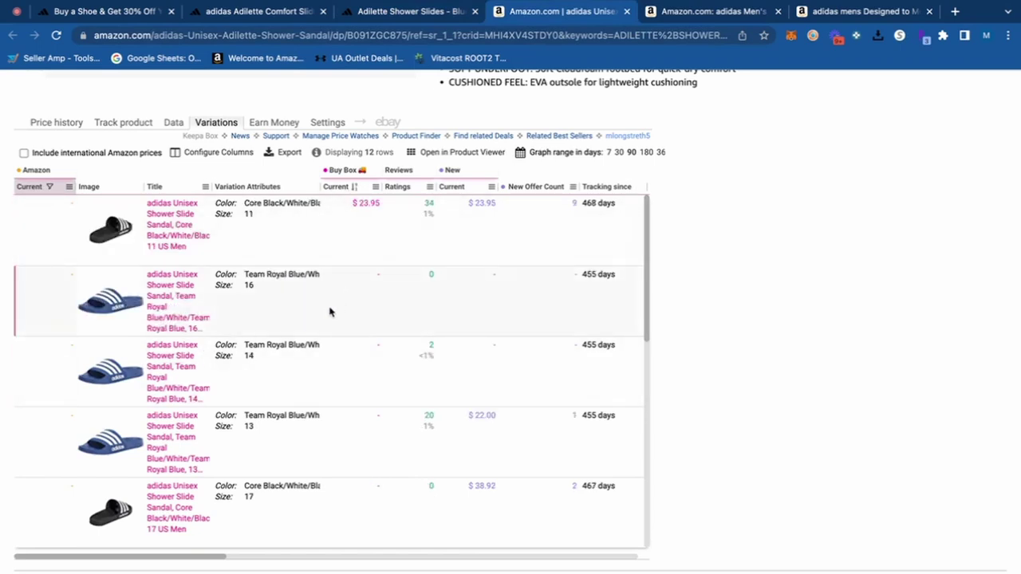
{"action": "scroll", "coordinate": [329, 312], "scroll_direction": "down", "scroll_amount": 5}
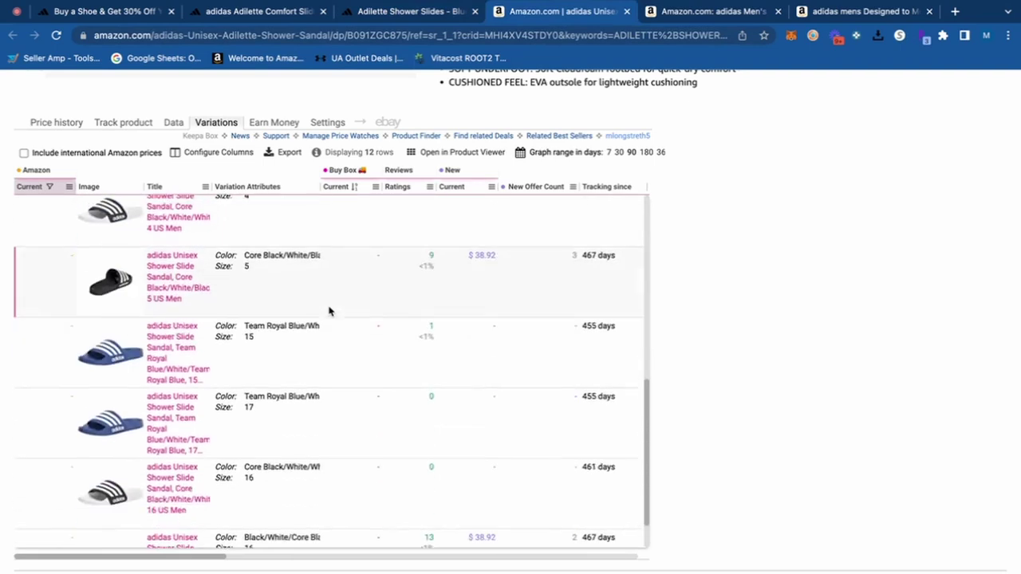
{"action": "scroll", "coordinate": [330, 312], "scroll_direction": "down", "scroll_amount": 1}
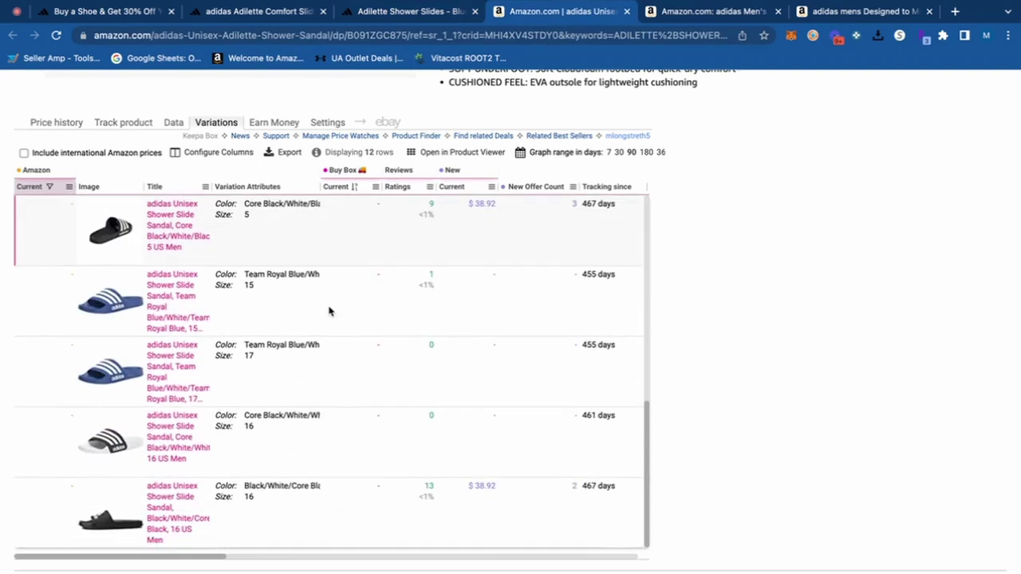
{"action": "scroll", "coordinate": [329, 312], "scroll_direction": "up", "scroll_amount": 6}
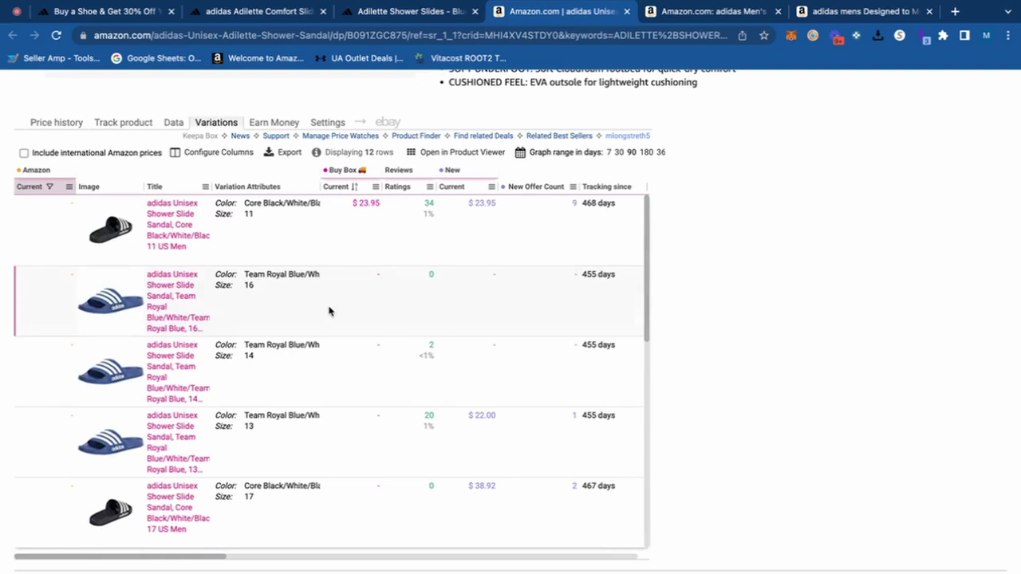
Open the Team Royal Blue size 13 variation from the Keepa list, dismiss the overlay, and close that Amazon tab
{"action": "left_click", "coordinate": [170, 432]}
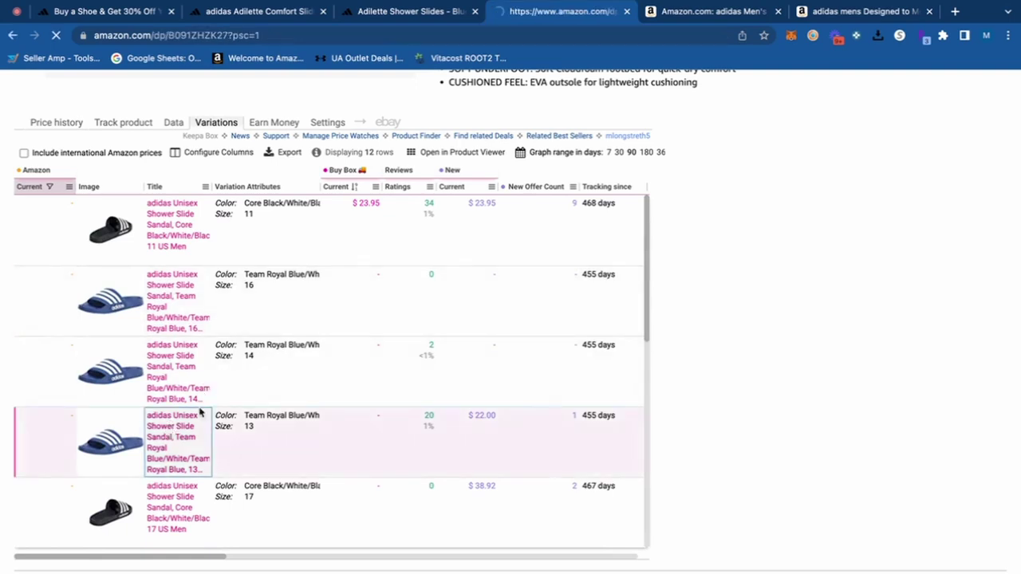
{"action": "left_click", "coordinate": [867, 239]}
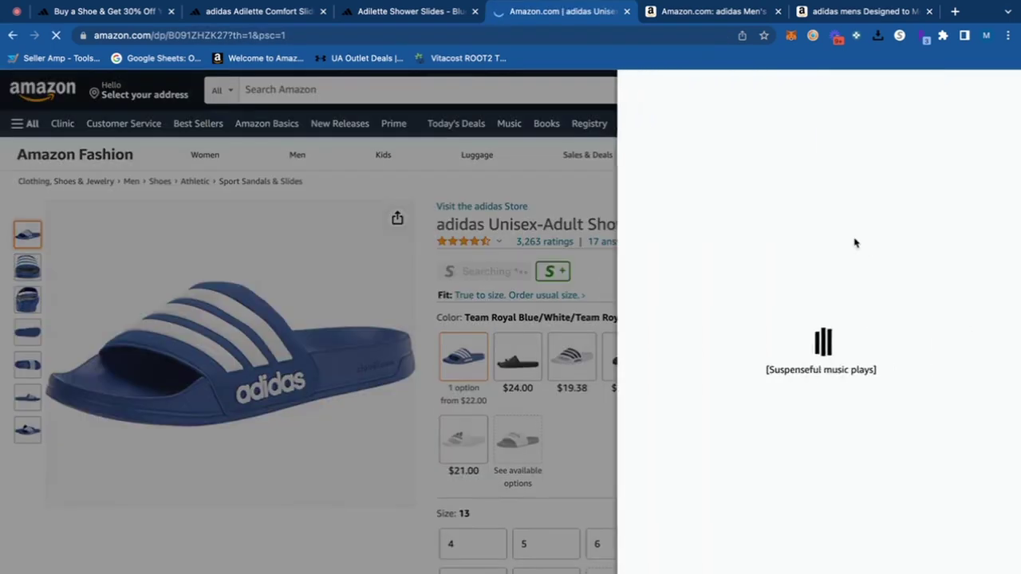
{"action": "left_click", "coordinate": [544, 199]}
{"action": "left_click", "coordinate": [626, 11]}
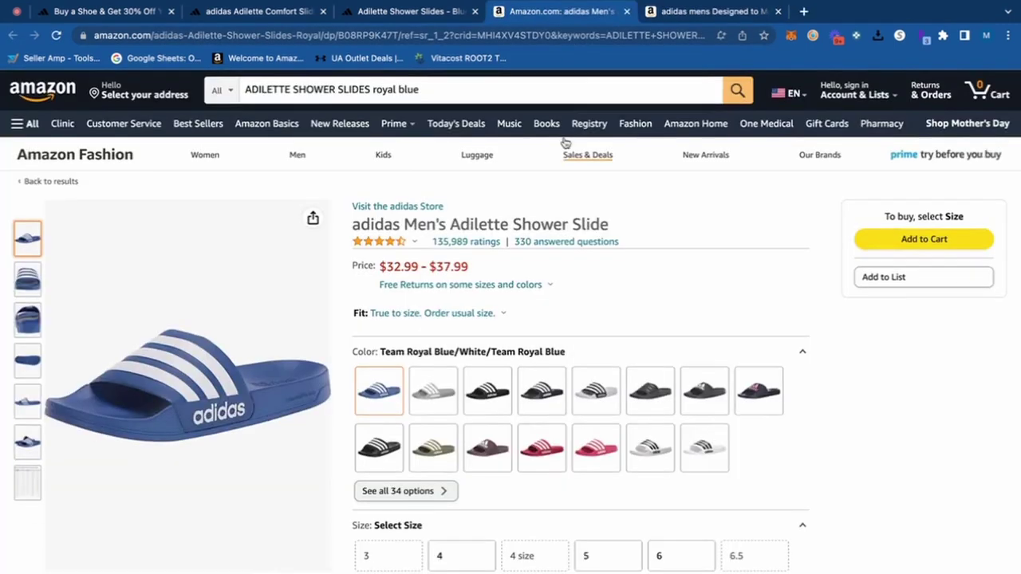
List the Men's Adilette Shower Slide's Keepa variations by highest Buy Box price, and close the Designed 2 Move 3-Stripes shorts tab
{"action": "scroll", "coordinate": [566, 142], "scroll_direction": "down", "scroll_amount": 10}
{"action": "left_click", "coordinate": [201, 228]}
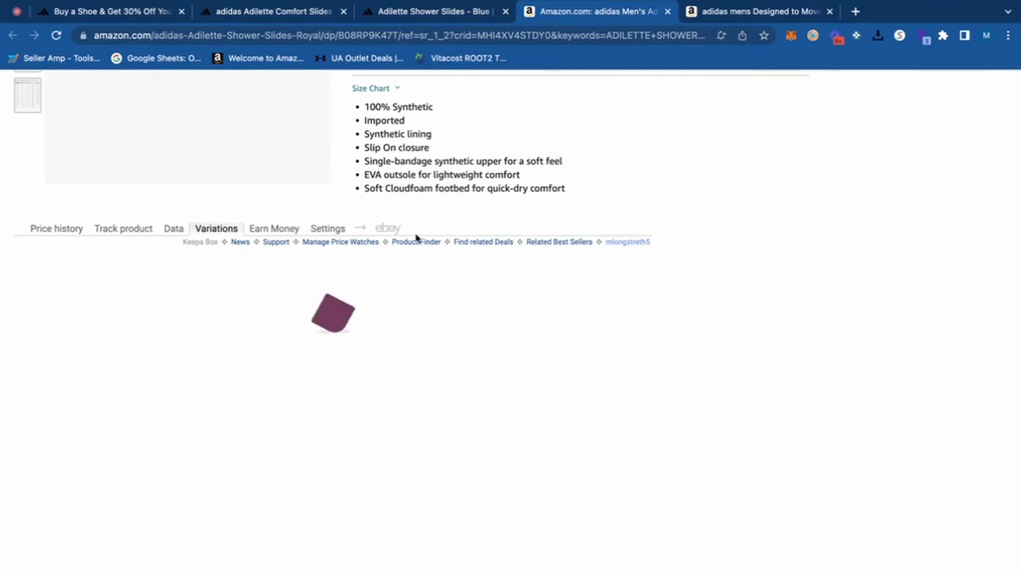
{"action": "left_click", "coordinate": [205, 231]}
{"action": "scroll", "coordinate": [401, 238], "scroll_direction": "down", "scroll_amount": 6}
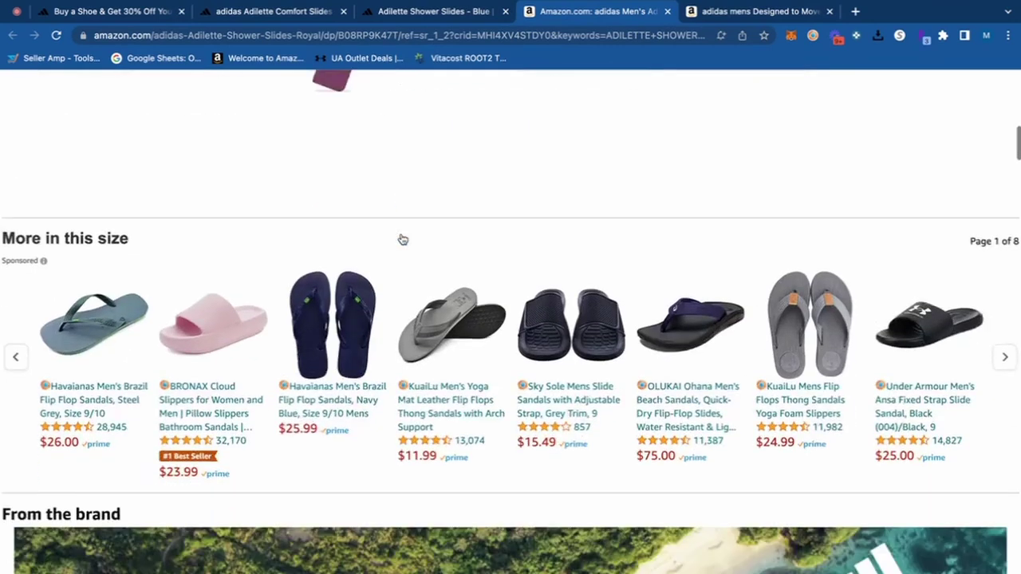
{"action": "scroll", "coordinate": [401, 237], "scroll_direction": "up", "scroll_amount": 6}
{"action": "scroll", "coordinate": [401, 237], "scroll_direction": "down", "scroll_amount": 2}
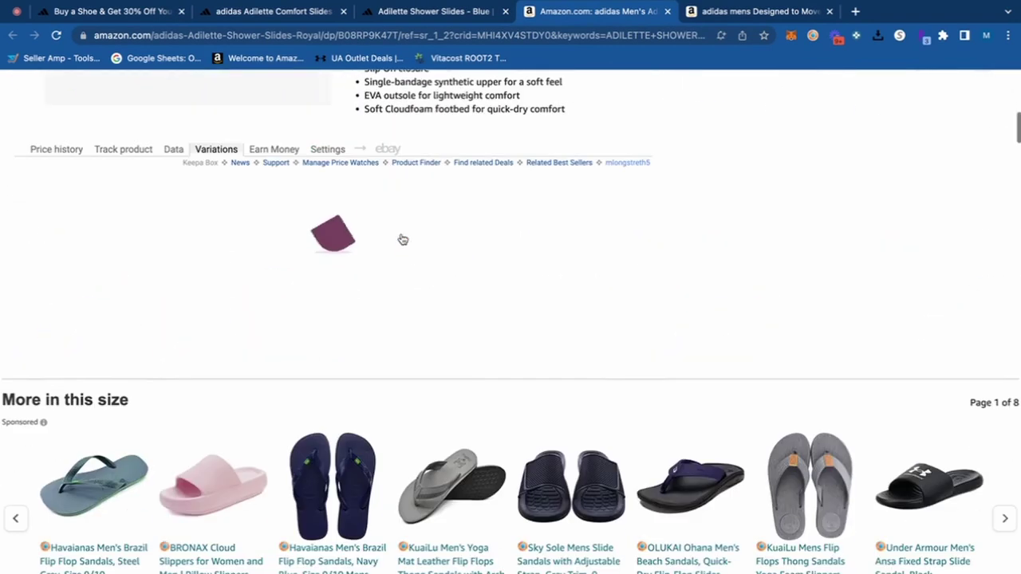
{"action": "left_click", "coordinate": [750, 11]}
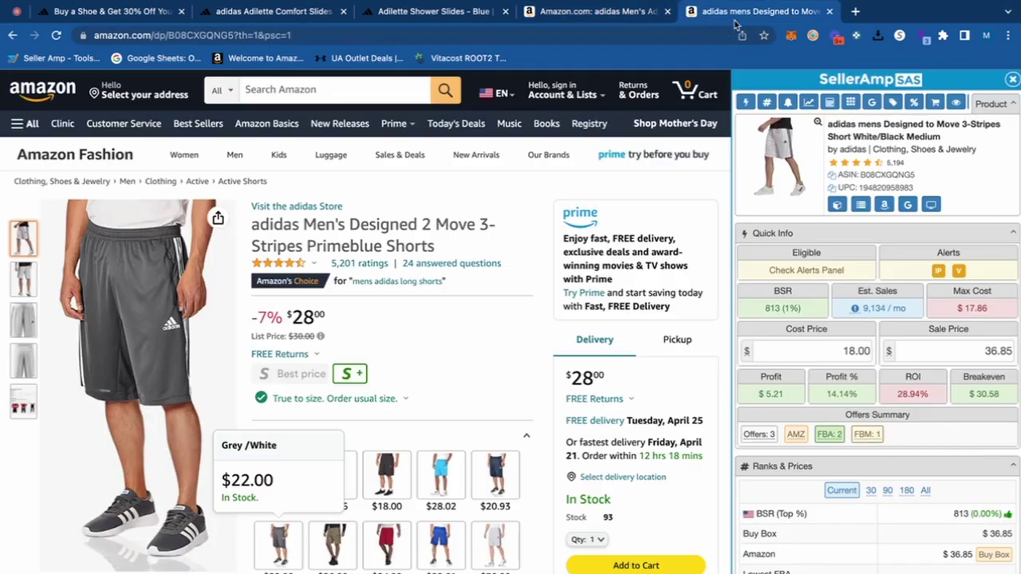
{"action": "left_click", "coordinate": [830, 11]}
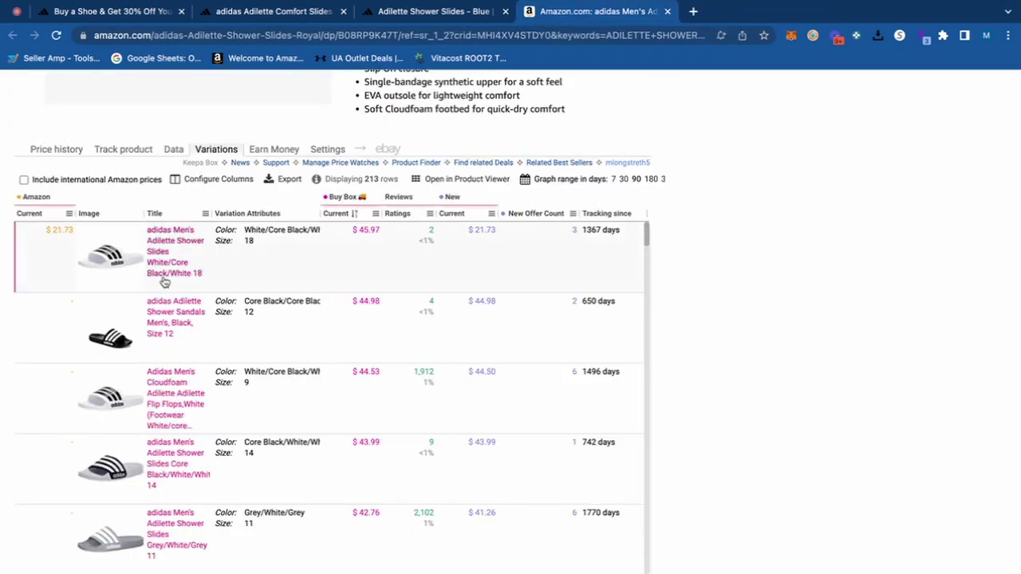
Open the black size 12 Adilette variation on Amazon, and switch the adidas slides page to Core Black / Cloud White / Core Black
{"action": "left_click", "coordinate": [155, 317]}
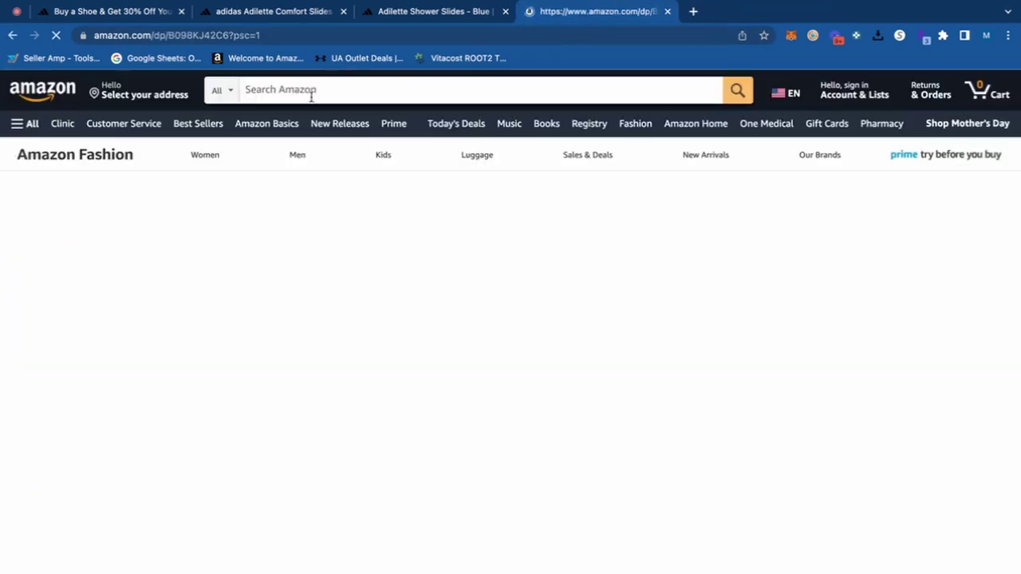
{"action": "left_click", "coordinate": [392, 11]}
{"action": "mouse_move", "coordinate": [575, 143]}
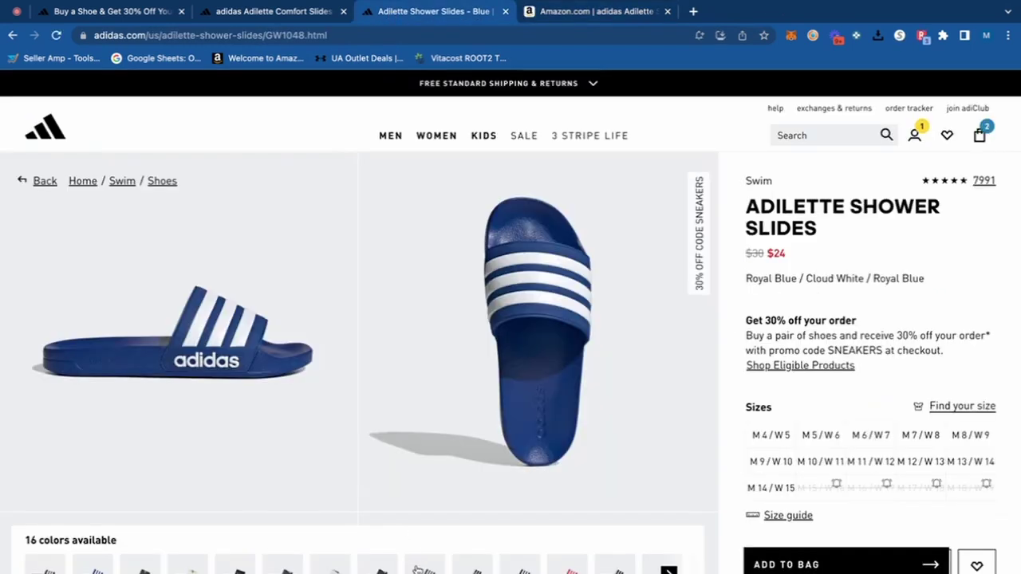
{"action": "left_click", "coordinate": [416, 569]}
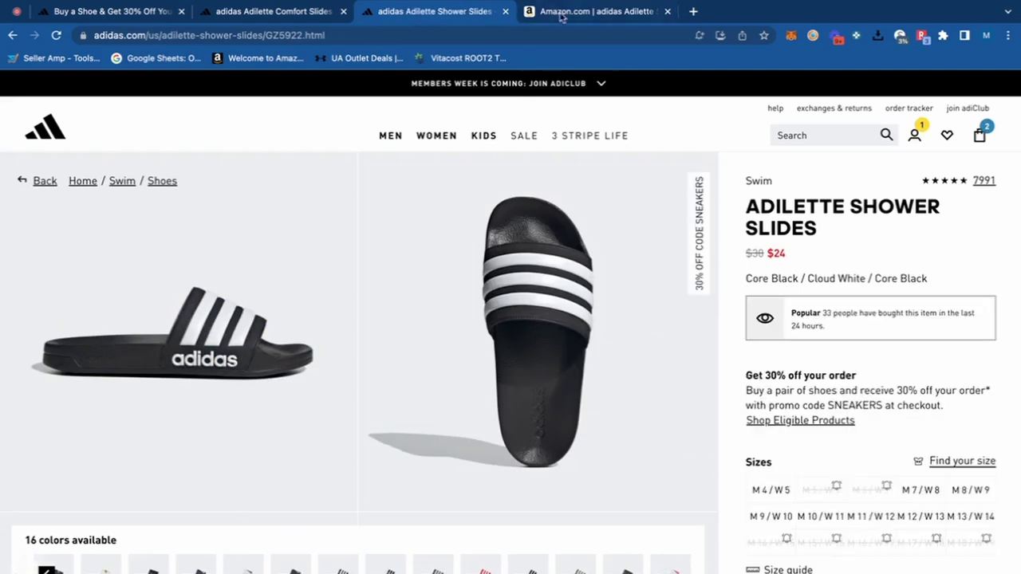
{"action": "left_click", "coordinate": [128, 316]}
{"action": "left_click", "coordinate": [596, 12]}
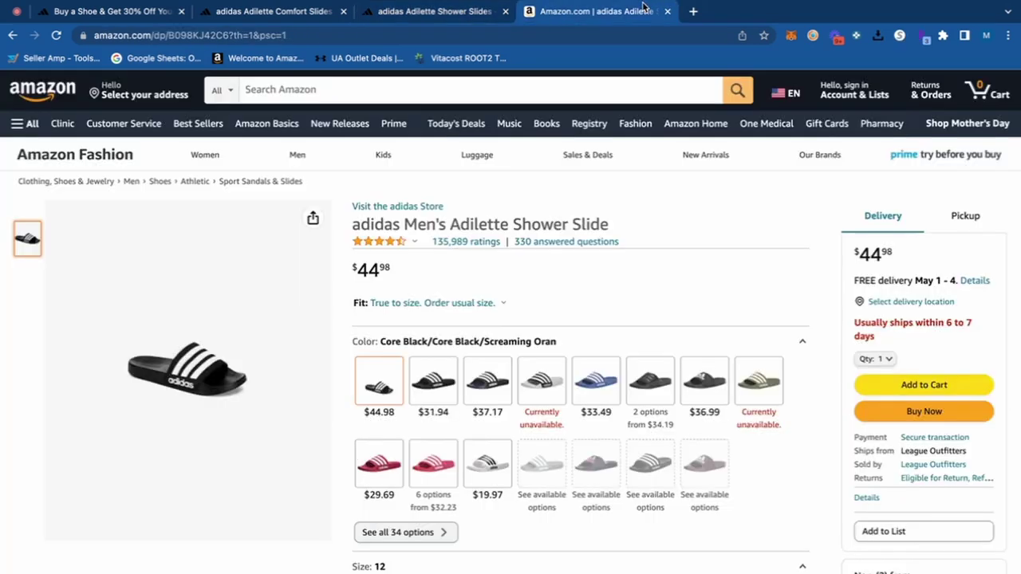
Examine the black size 12 slide's Keepa price history over a year and its current and average sales data
{"action": "scroll", "coordinate": [165, 391], "scroll_direction": "up", "scroll_amount": 5}
{"action": "scroll", "coordinate": [165, 390], "scroll_direction": "down", "scroll_amount": 5}
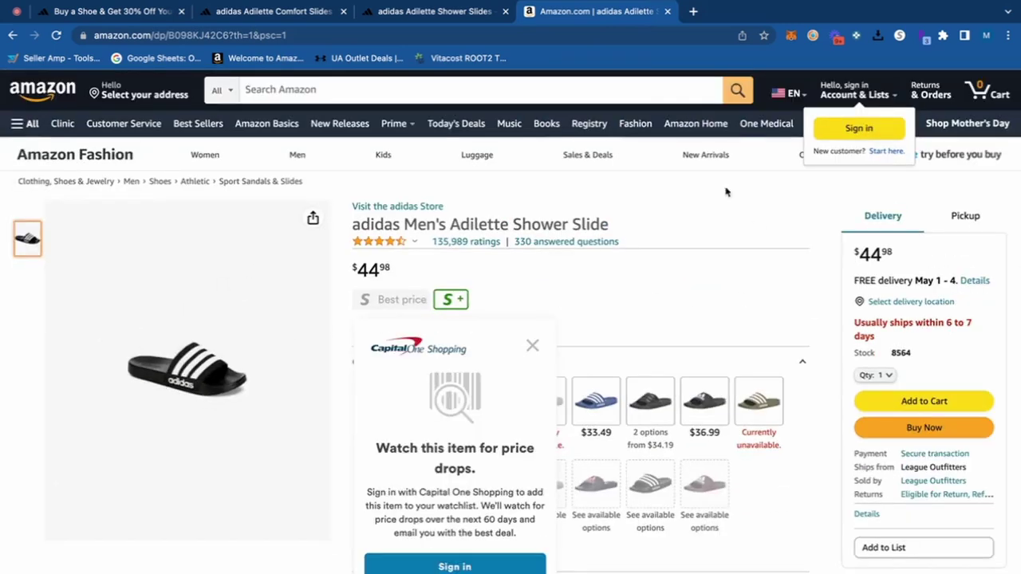
{"action": "scroll", "coordinate": [428, 269], "scroll_direction": "down", "scroll_amount": 10}
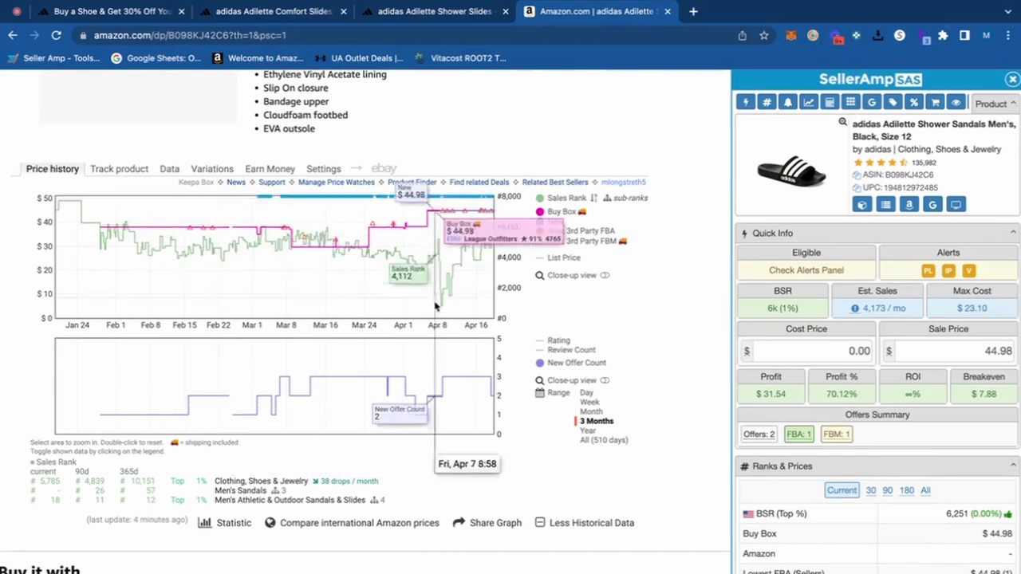
{"action": "left_click", "coordinate": [588, 430]}
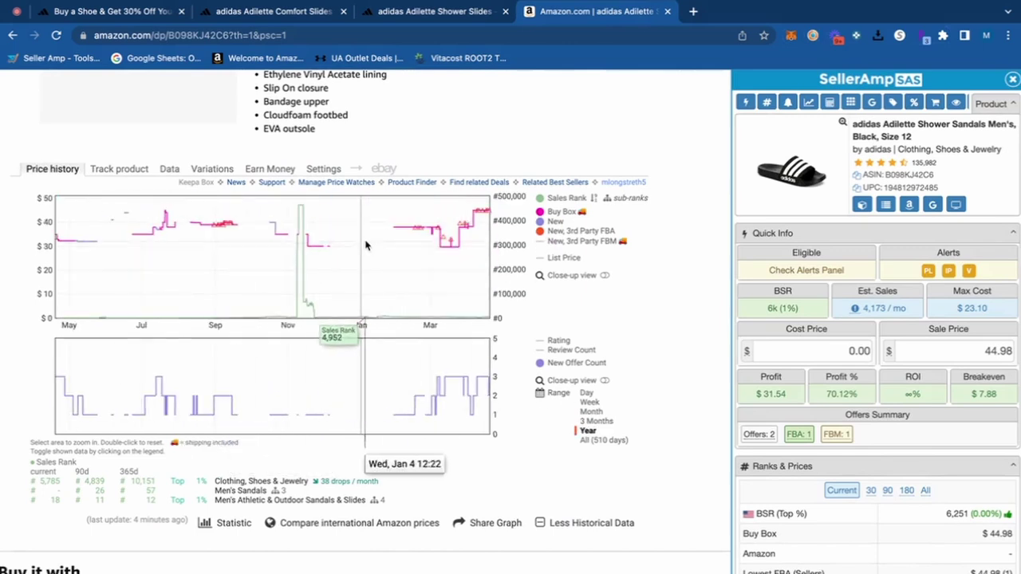
{"action": "left_click", "coordinate": [169, 169]}
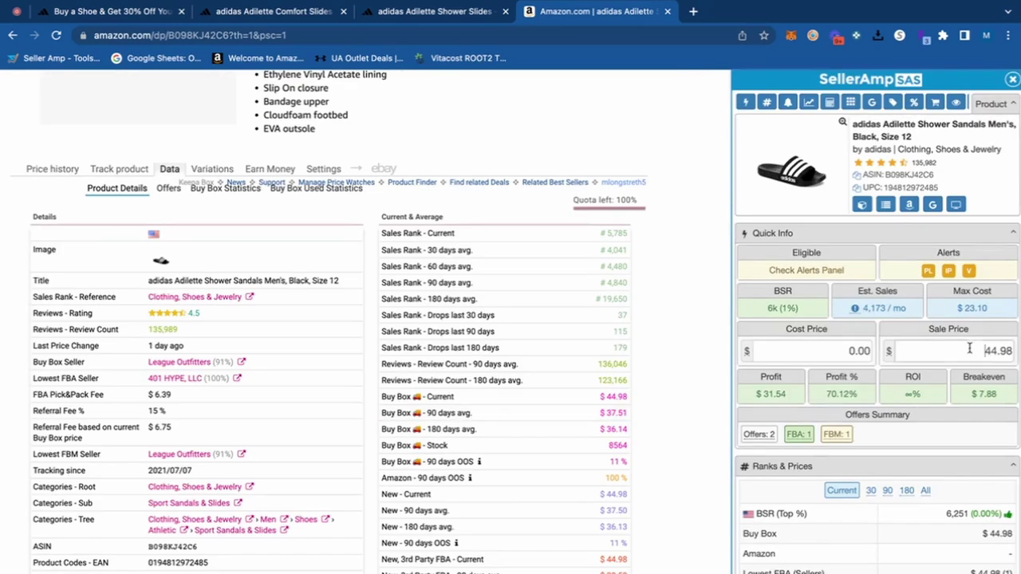
Set the SellerAmp sale price to 37 and the cost price to 16.80, and return to the Keepa price history
{"action": "left_click", "coordinate": [969, 348]}
{"action": "type", "text": "37"}
{"action": "left_click", "coordinate": [808, 366]}
{"action": "type", "text": "24"}
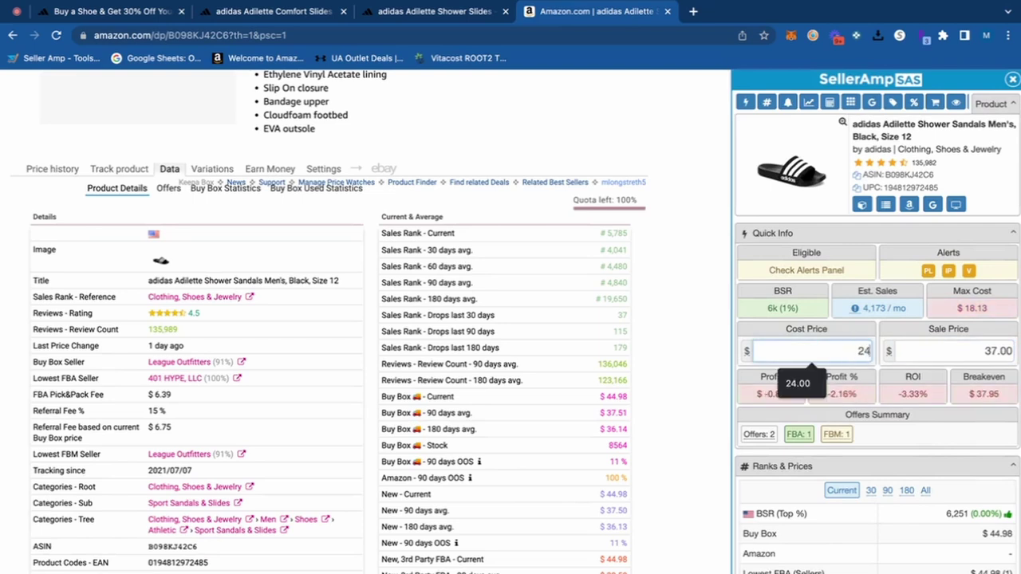
{"action": "type", "text": ".80"}
{"action": "key", "text": "Return"}
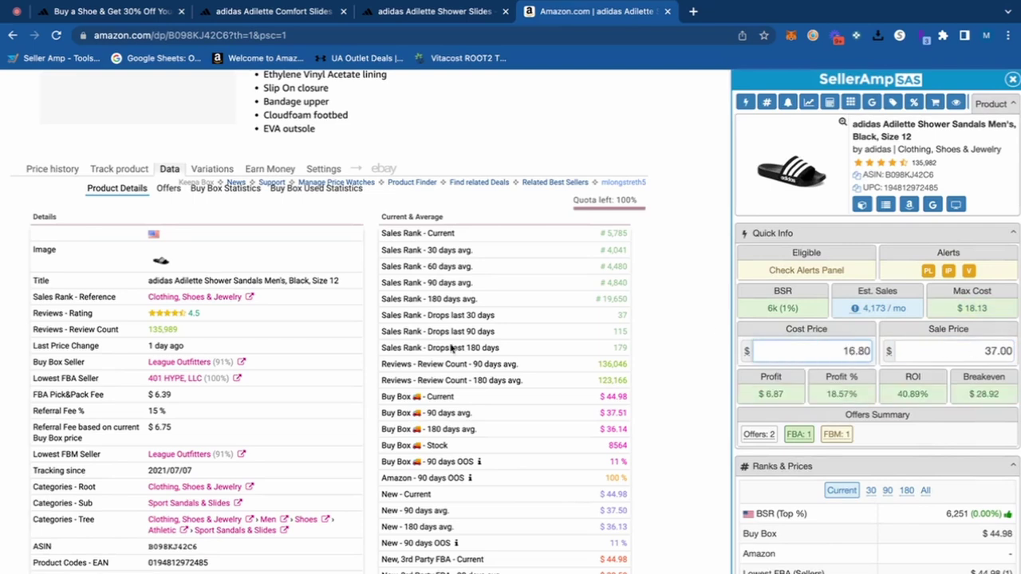
{"action": "left_click", "coordinate": [71, 168]}
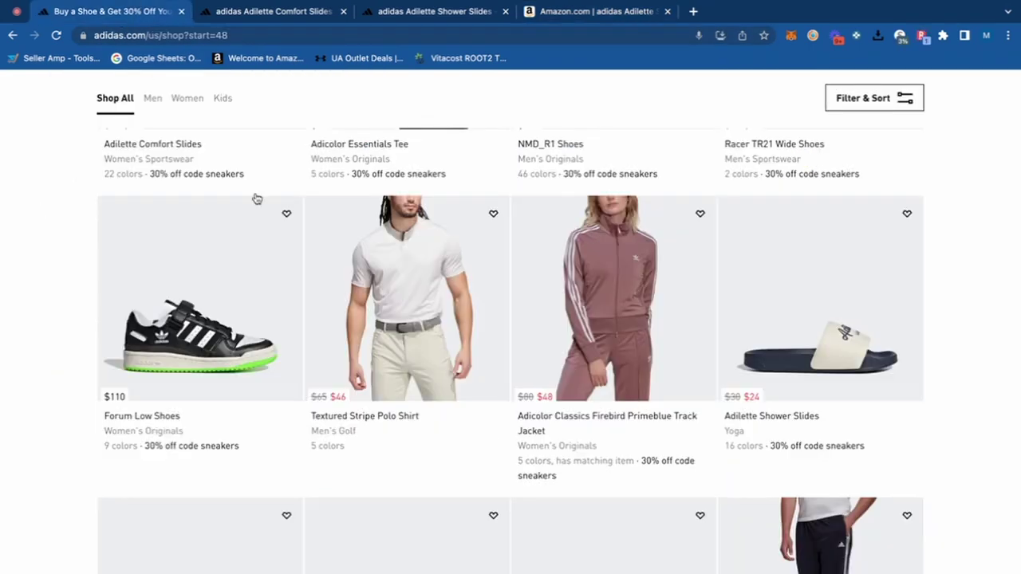
Review the SNEAKERS 30% off promotion and the filter and sort options on the adidas shop page, and return to the Amazon slide listing
{"action": "scroll", "coordinate": [456, 398], "scroll_direction": "down", "scroll_amount": 15}
{"action": "scroll", "coordinate": [456, 398], "scroll_direction": "up", "scroll_amount": 15}
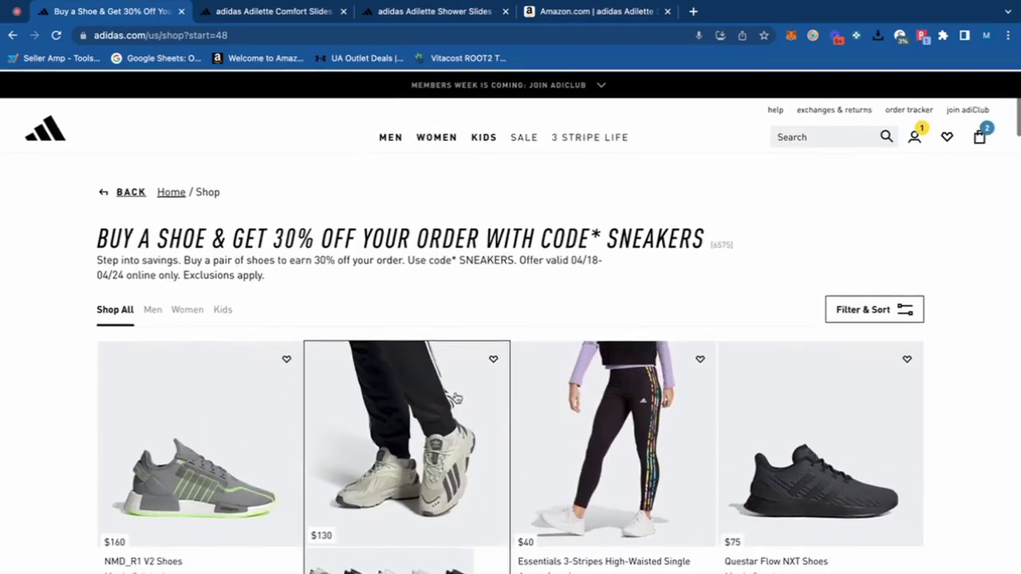
{"action": "scroll", "coordinate": [590, 231], "scroll_direction": "up", "scroll_amount": 3}
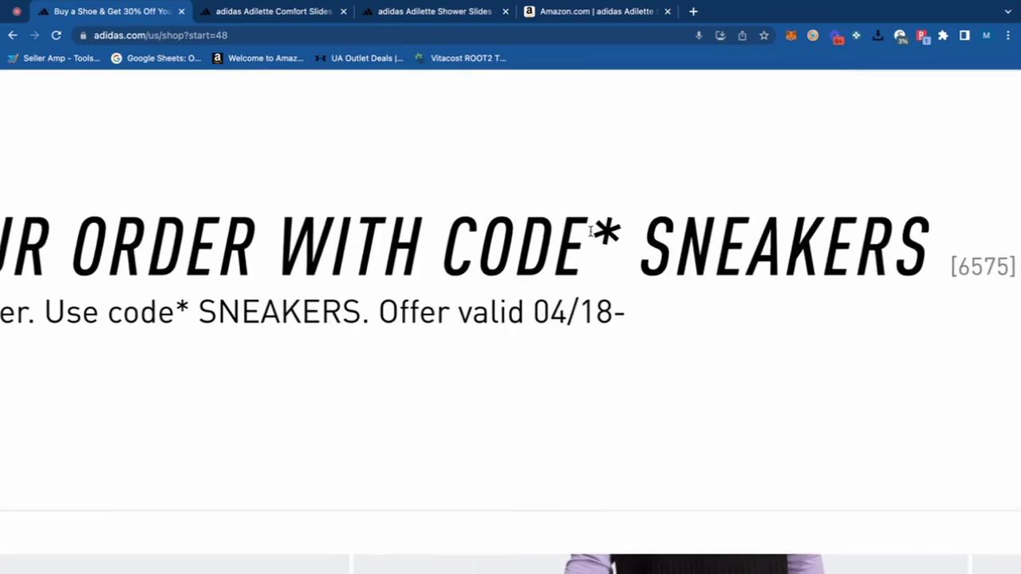
{"action": "scroll", "coordinate": [347, 278], "scroll_direction": "down", "scroll_amount": 3}
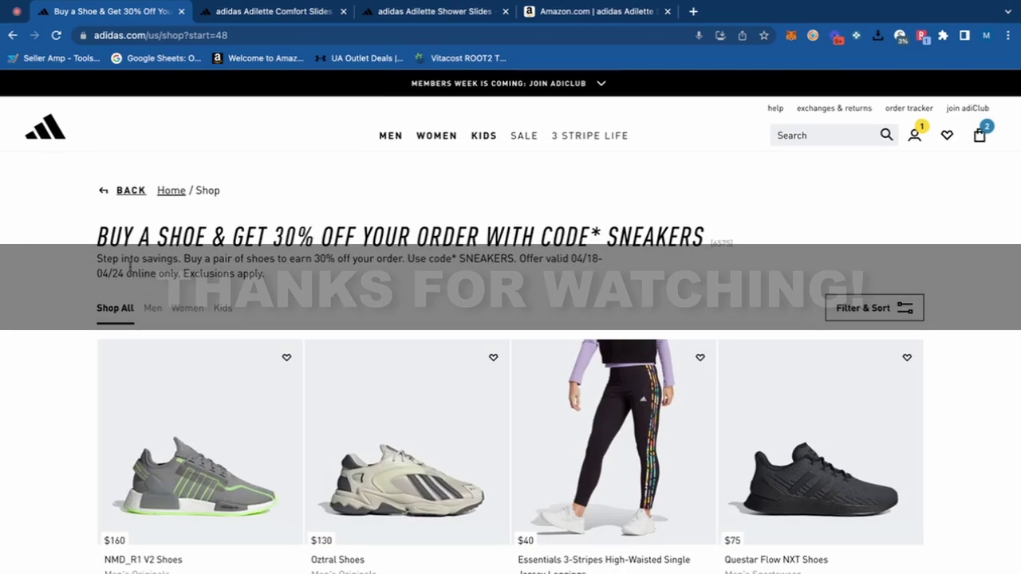
{"action": "left_click", "coordinate": [874, 307]}
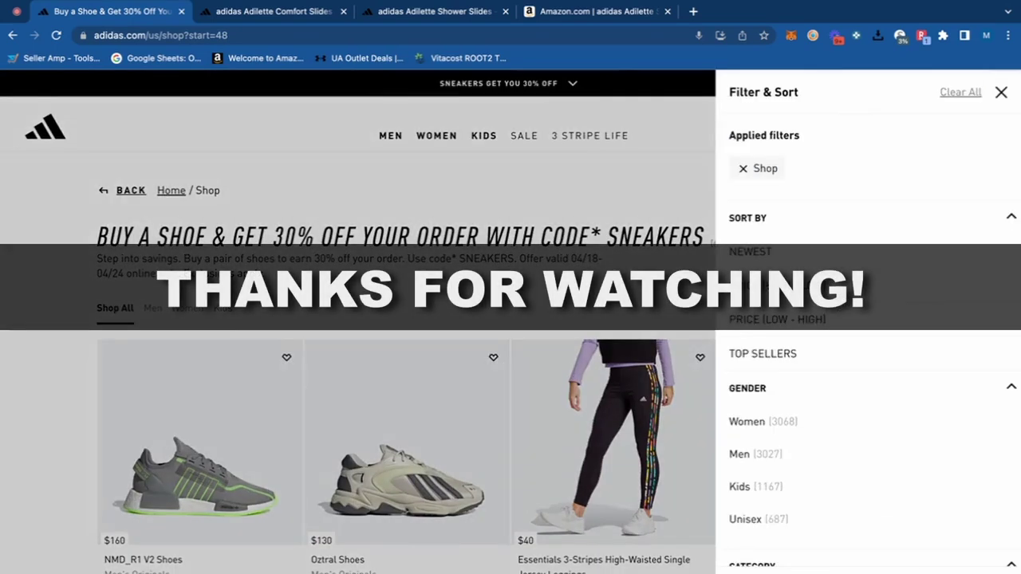
{"action": "left_click", "coordinate": [630, 261]}
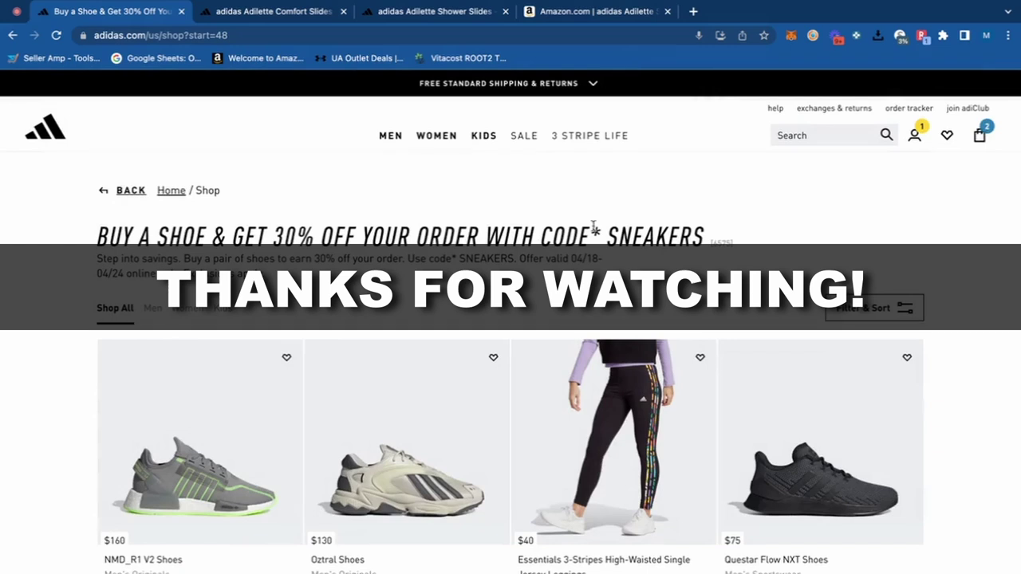
{"action": "left_click", "coordinate": [561, 16]}
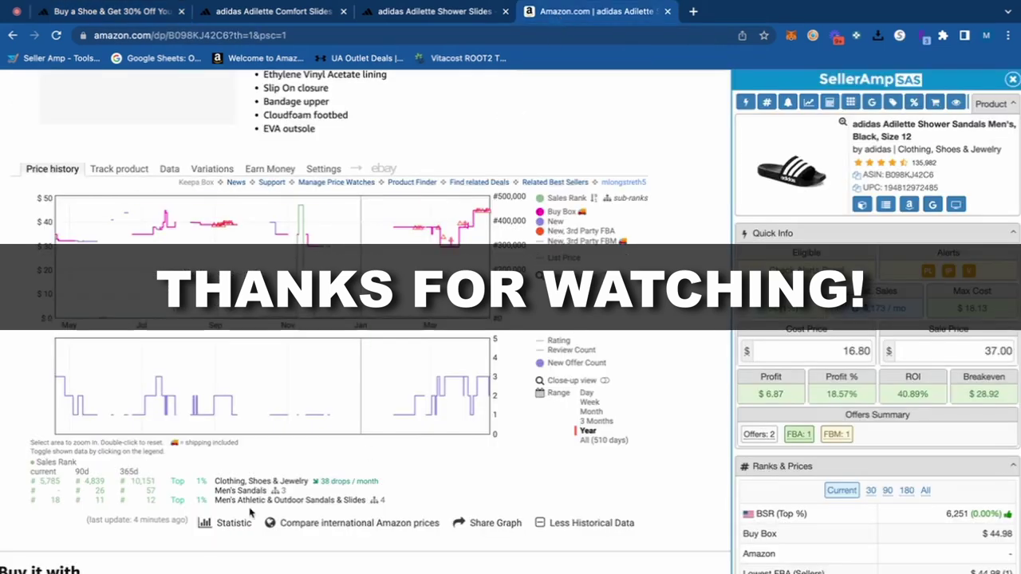